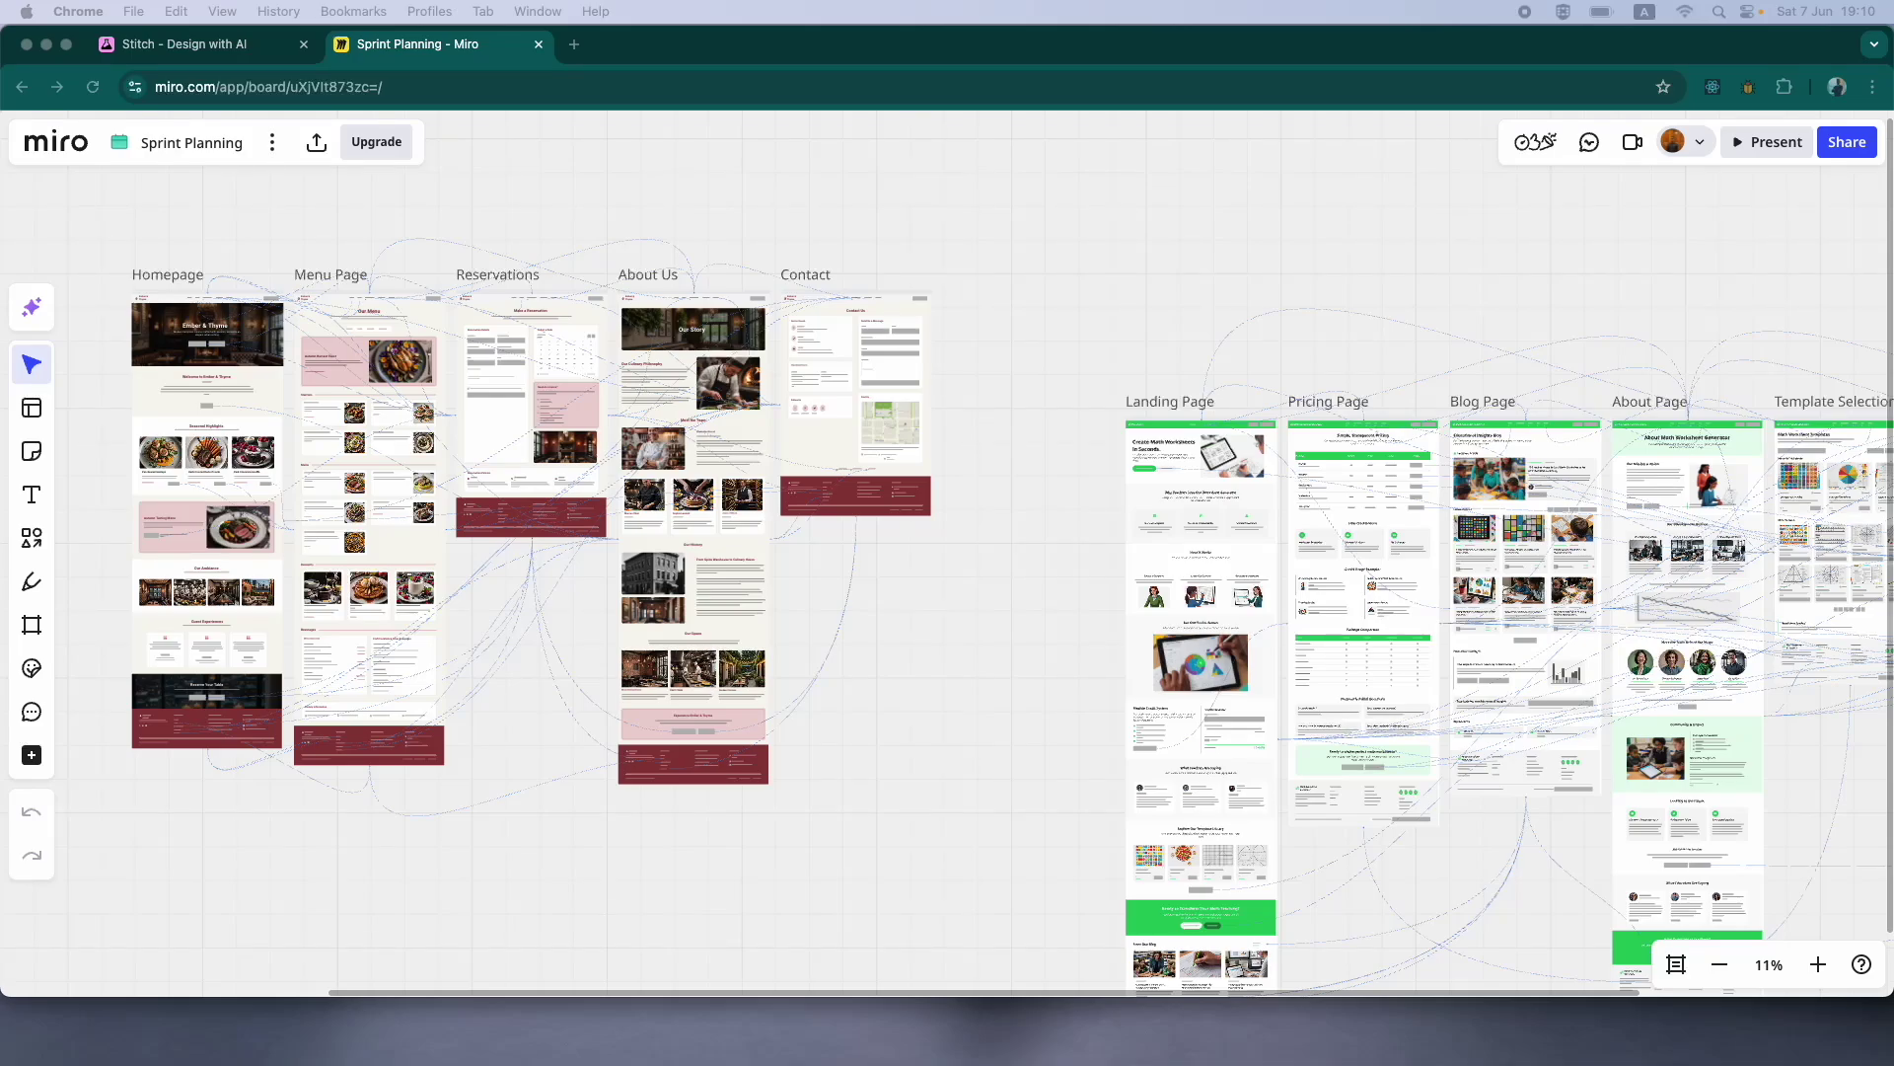
- Open Miro's Create with AI panel from the left toolbar of the Sprint Planning board
click(707, 61)
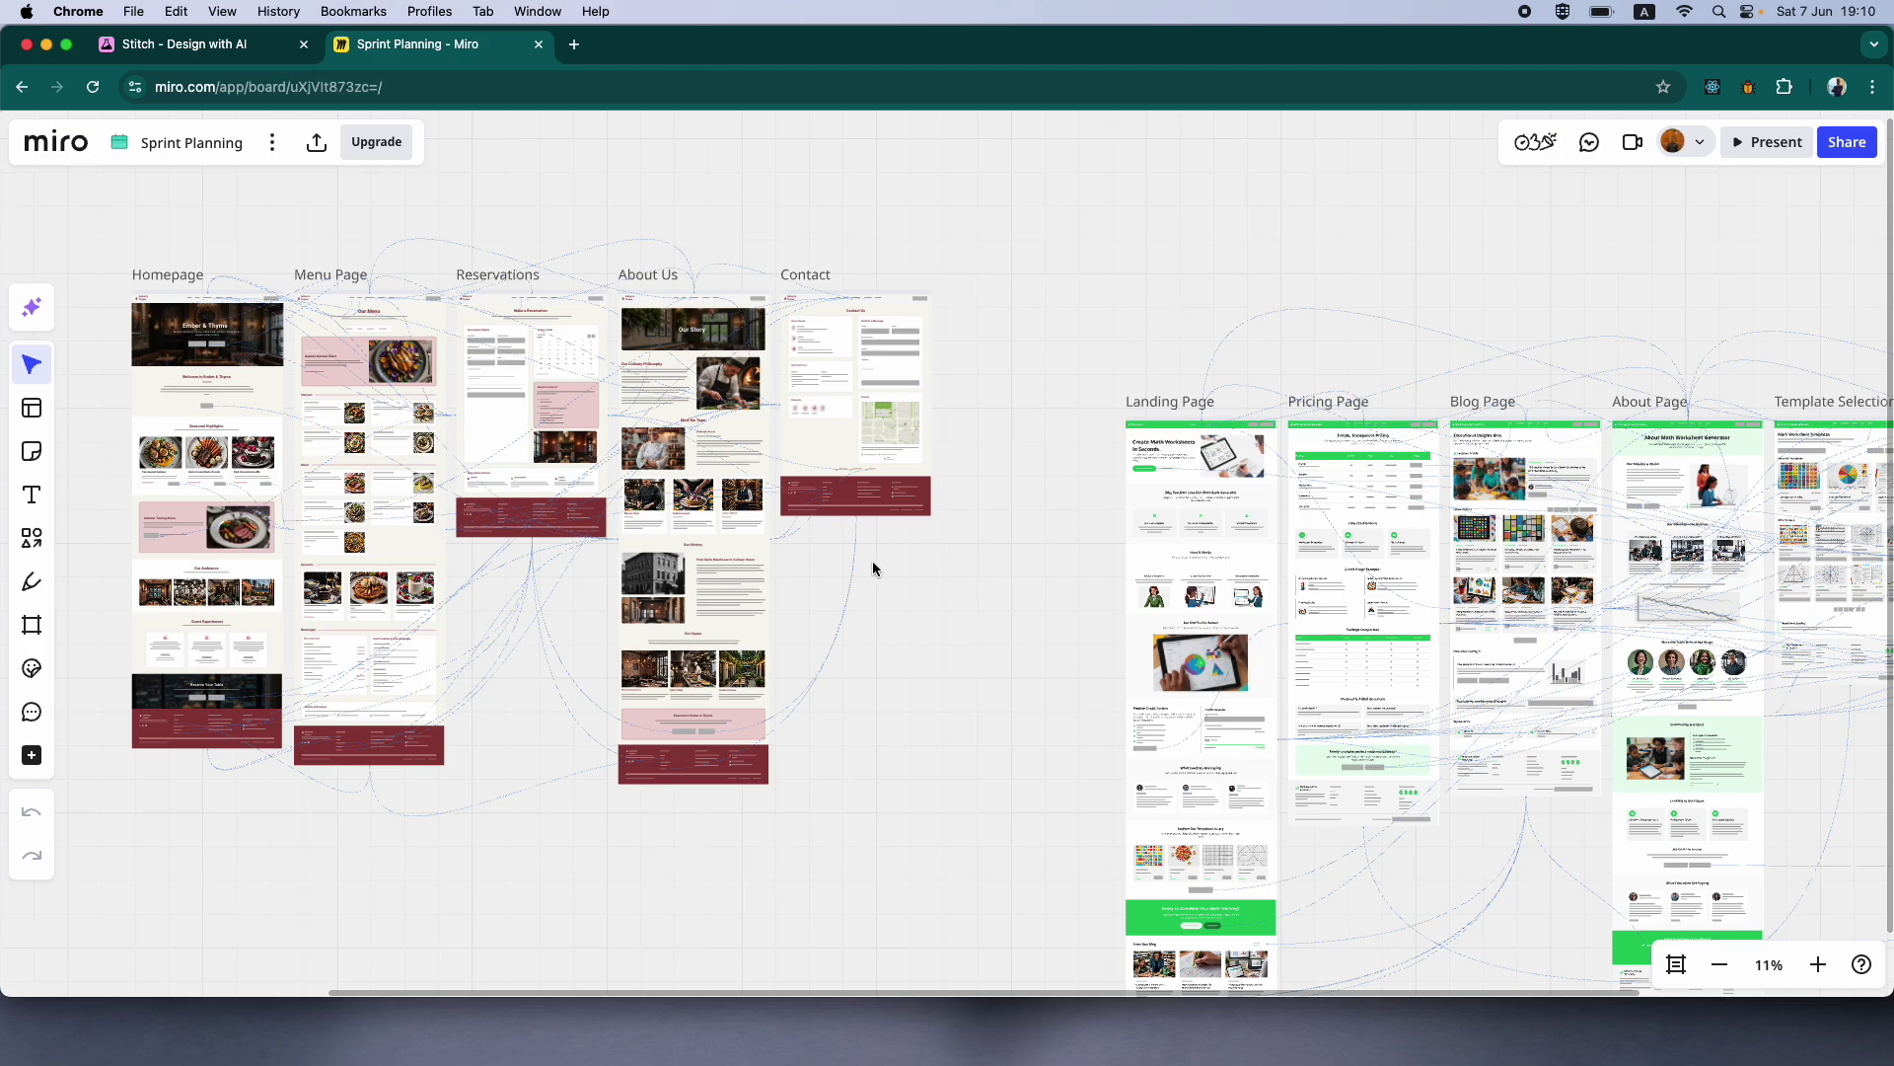
scroll(872, 560, right, 2)
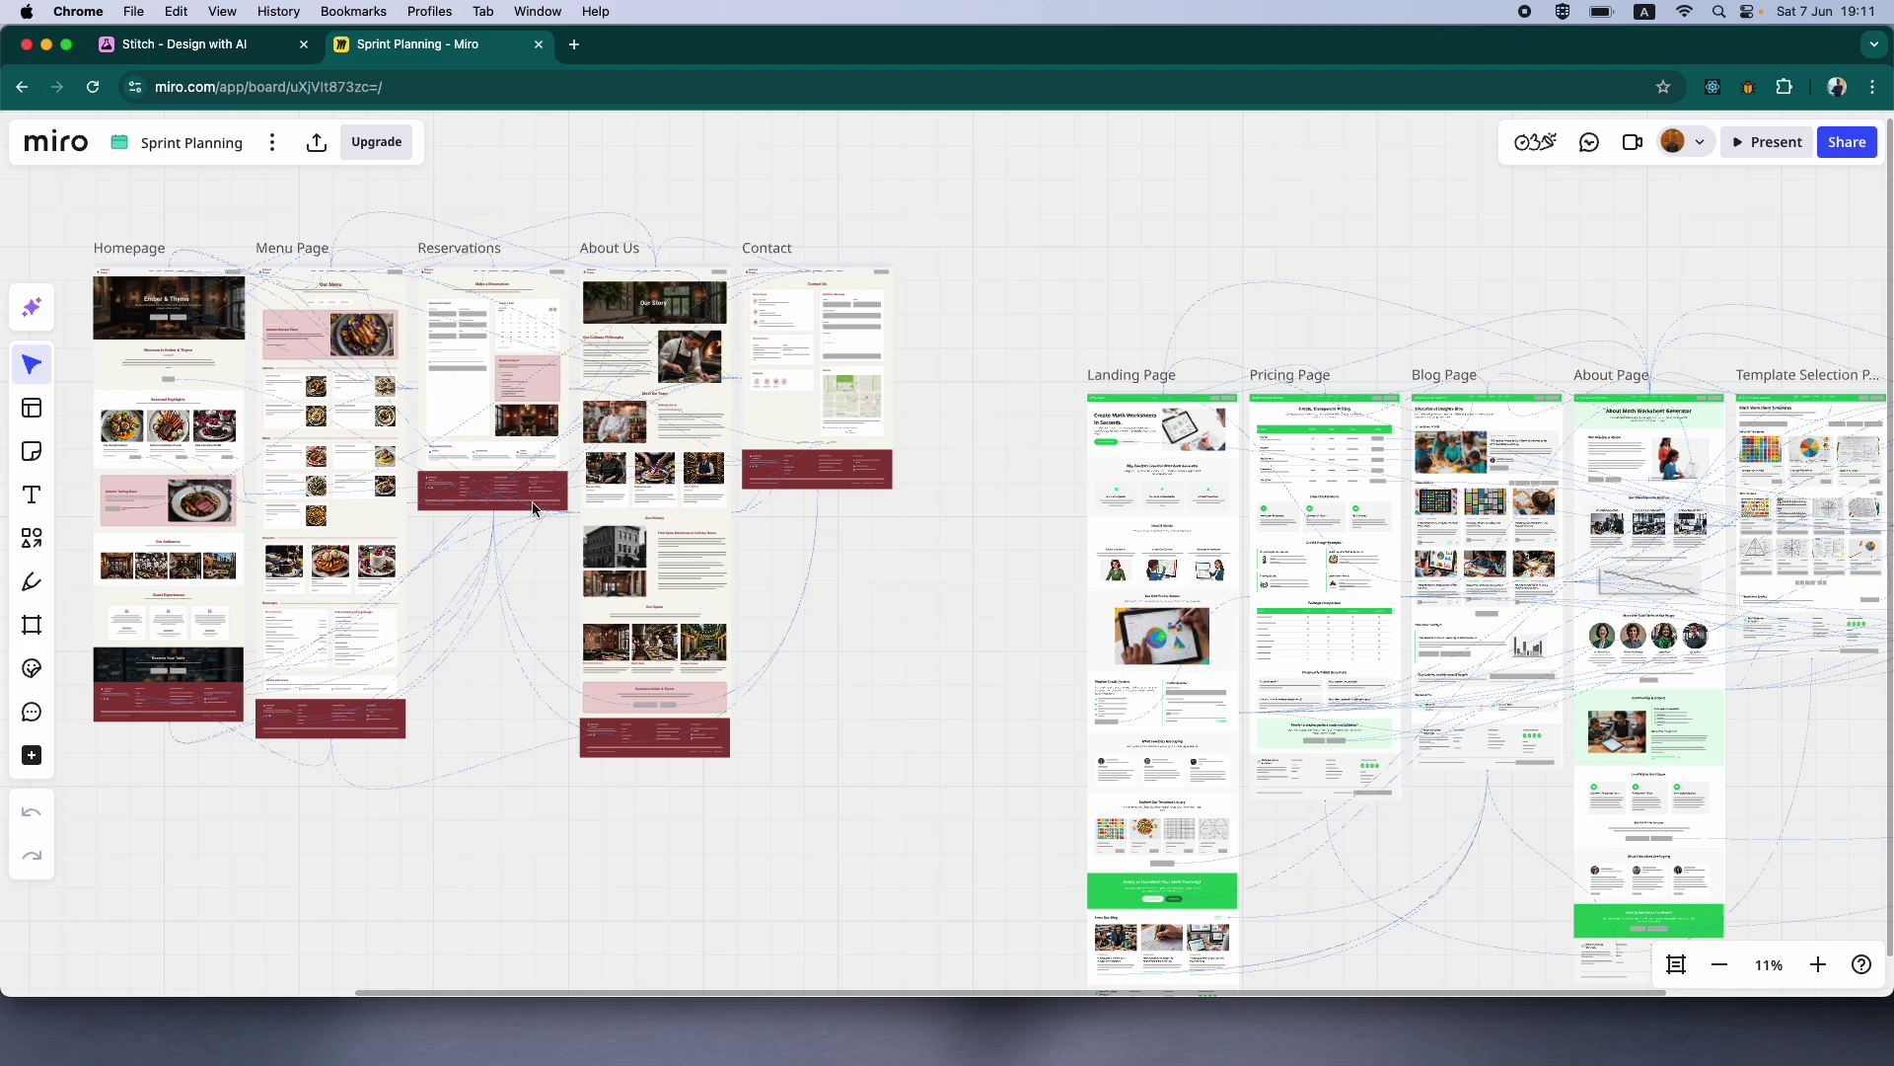
click(35, 312)
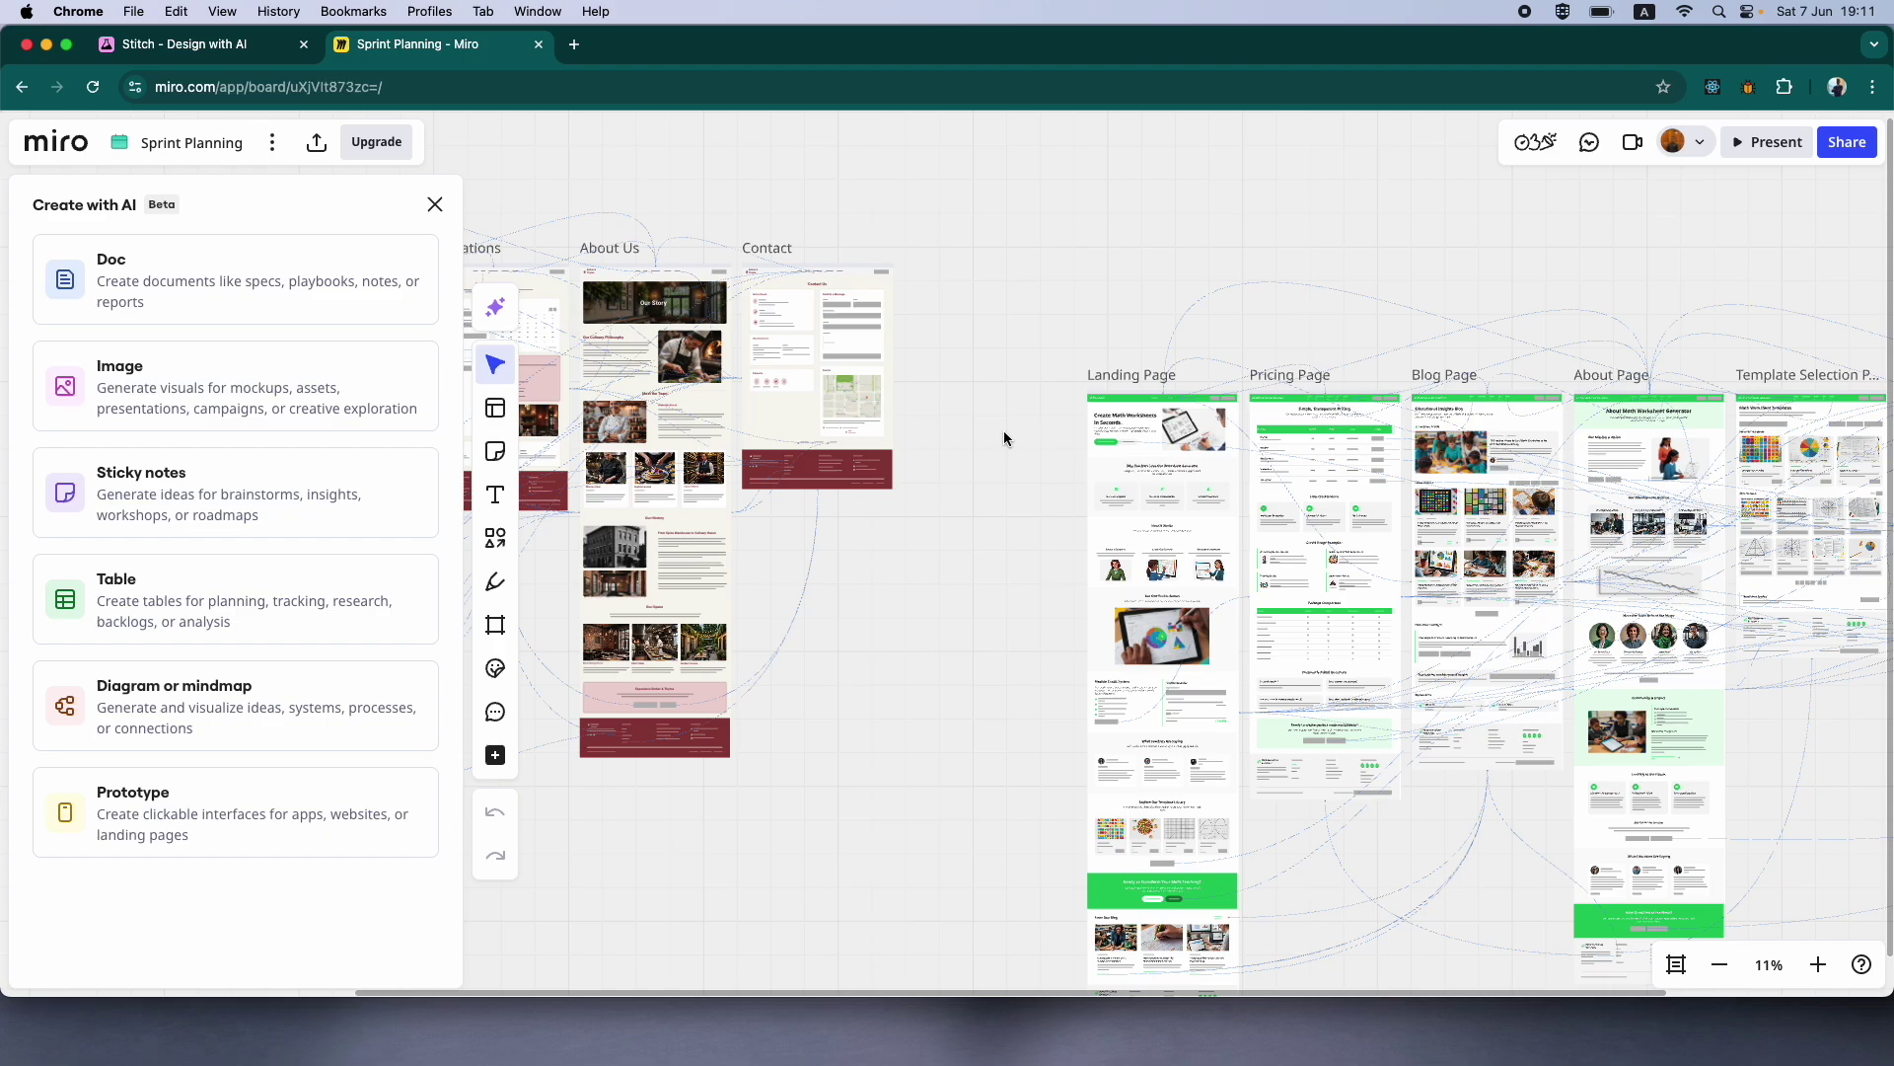
- Choose Prototype in Miro's Create with AI panel, then bring up Stitch's New Design page
click(233, 825)
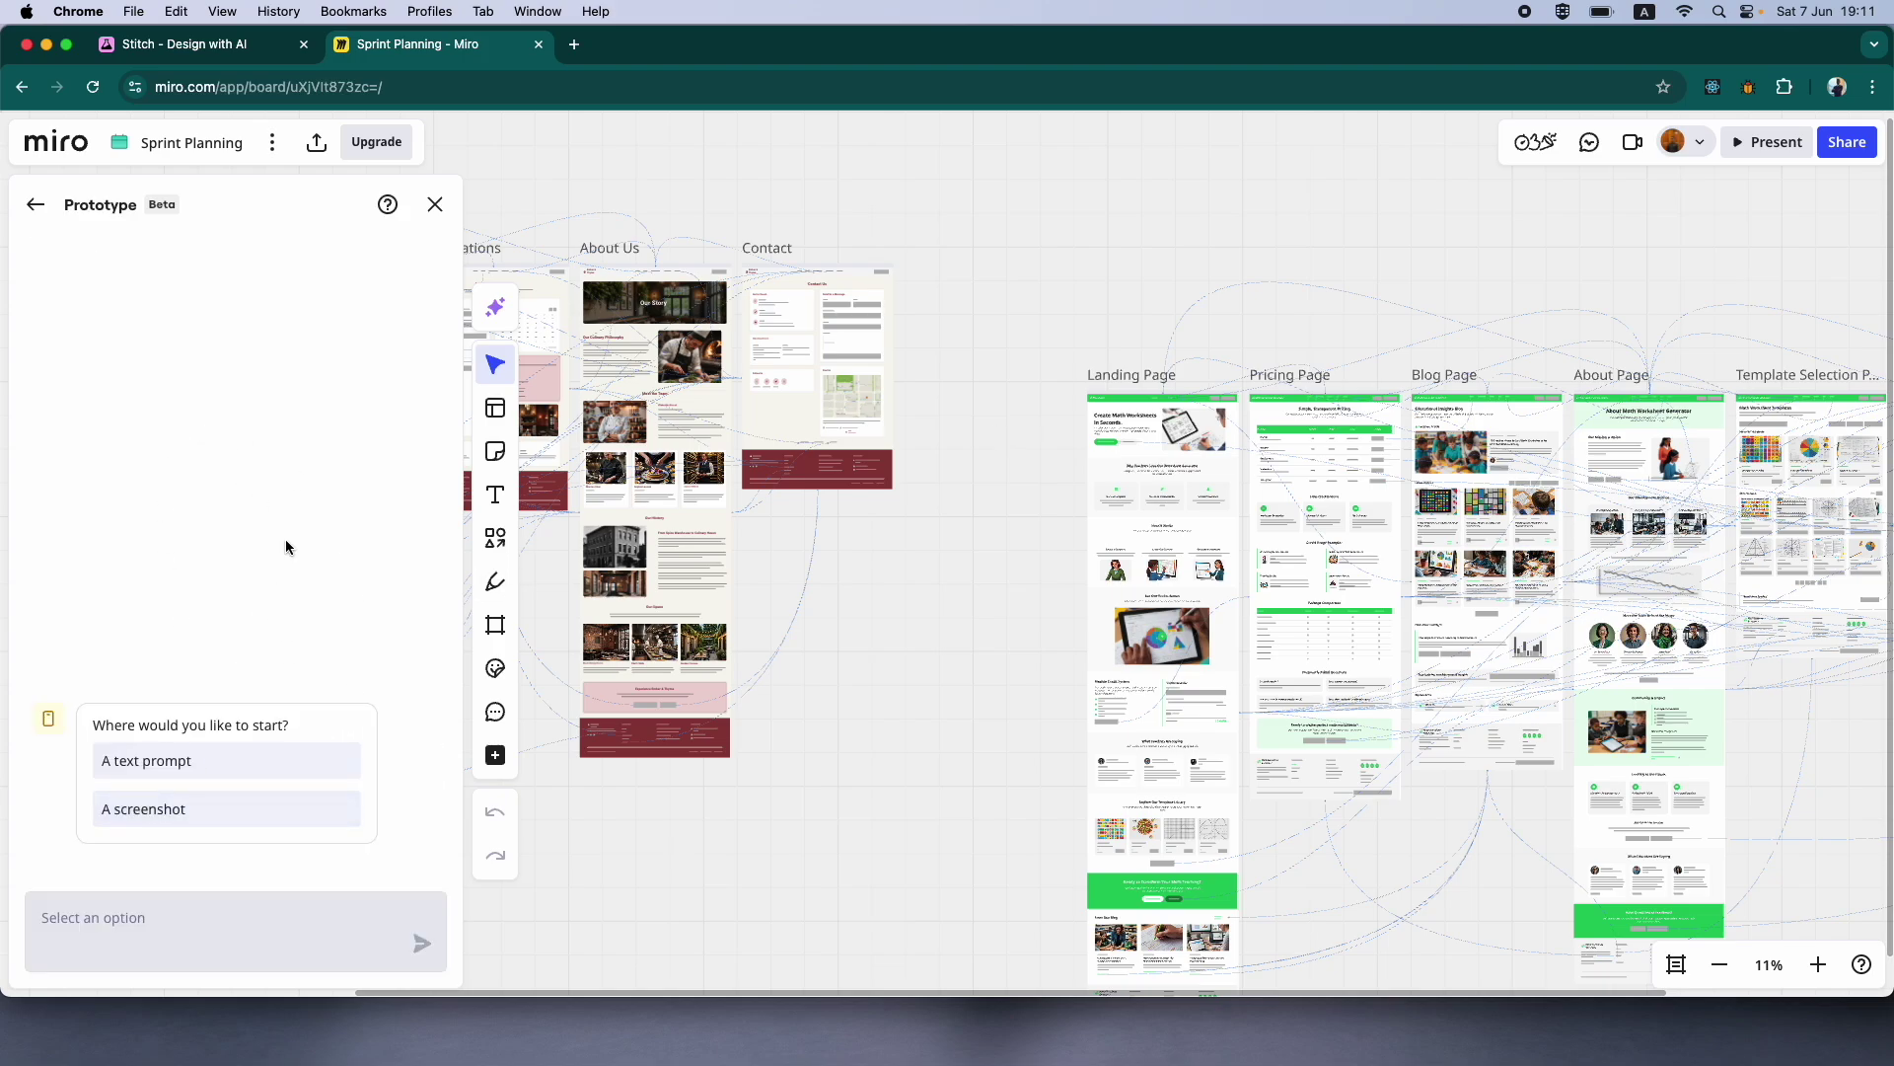
click(175, 48)
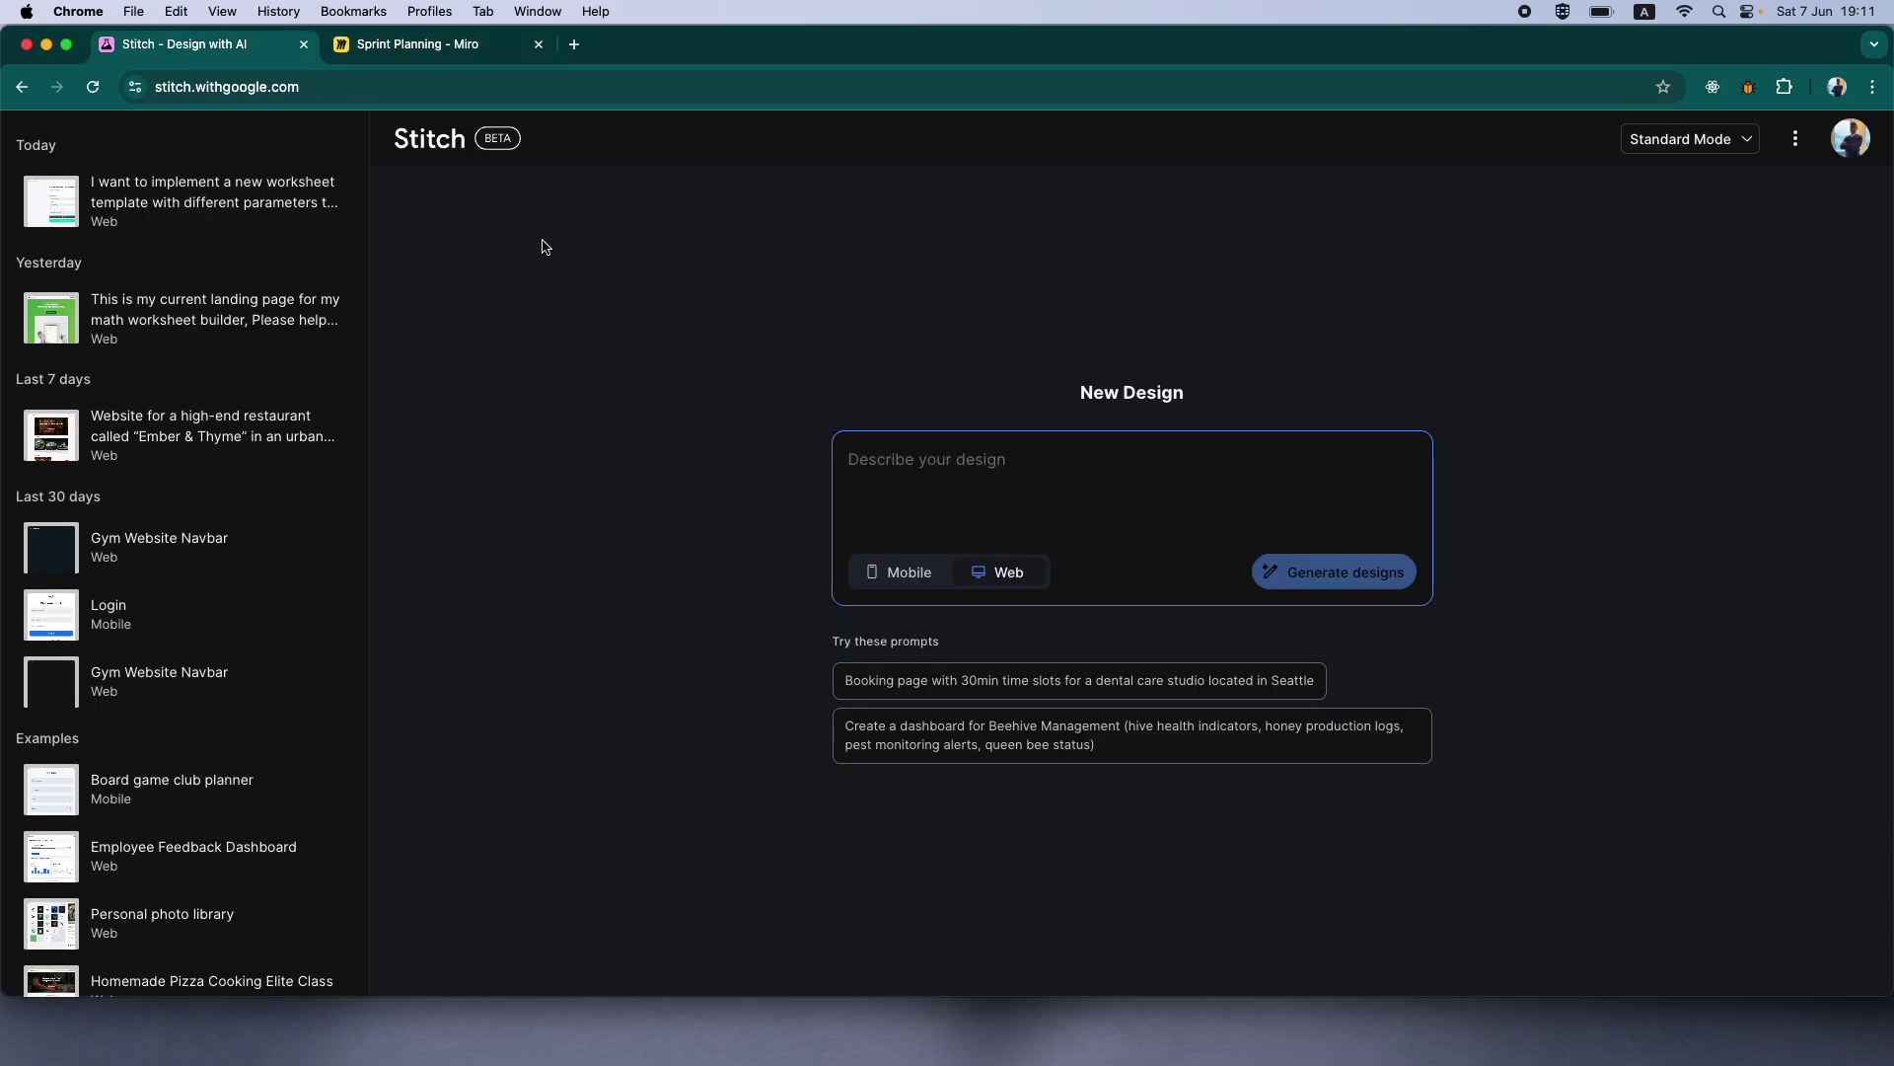
click(414, 49)
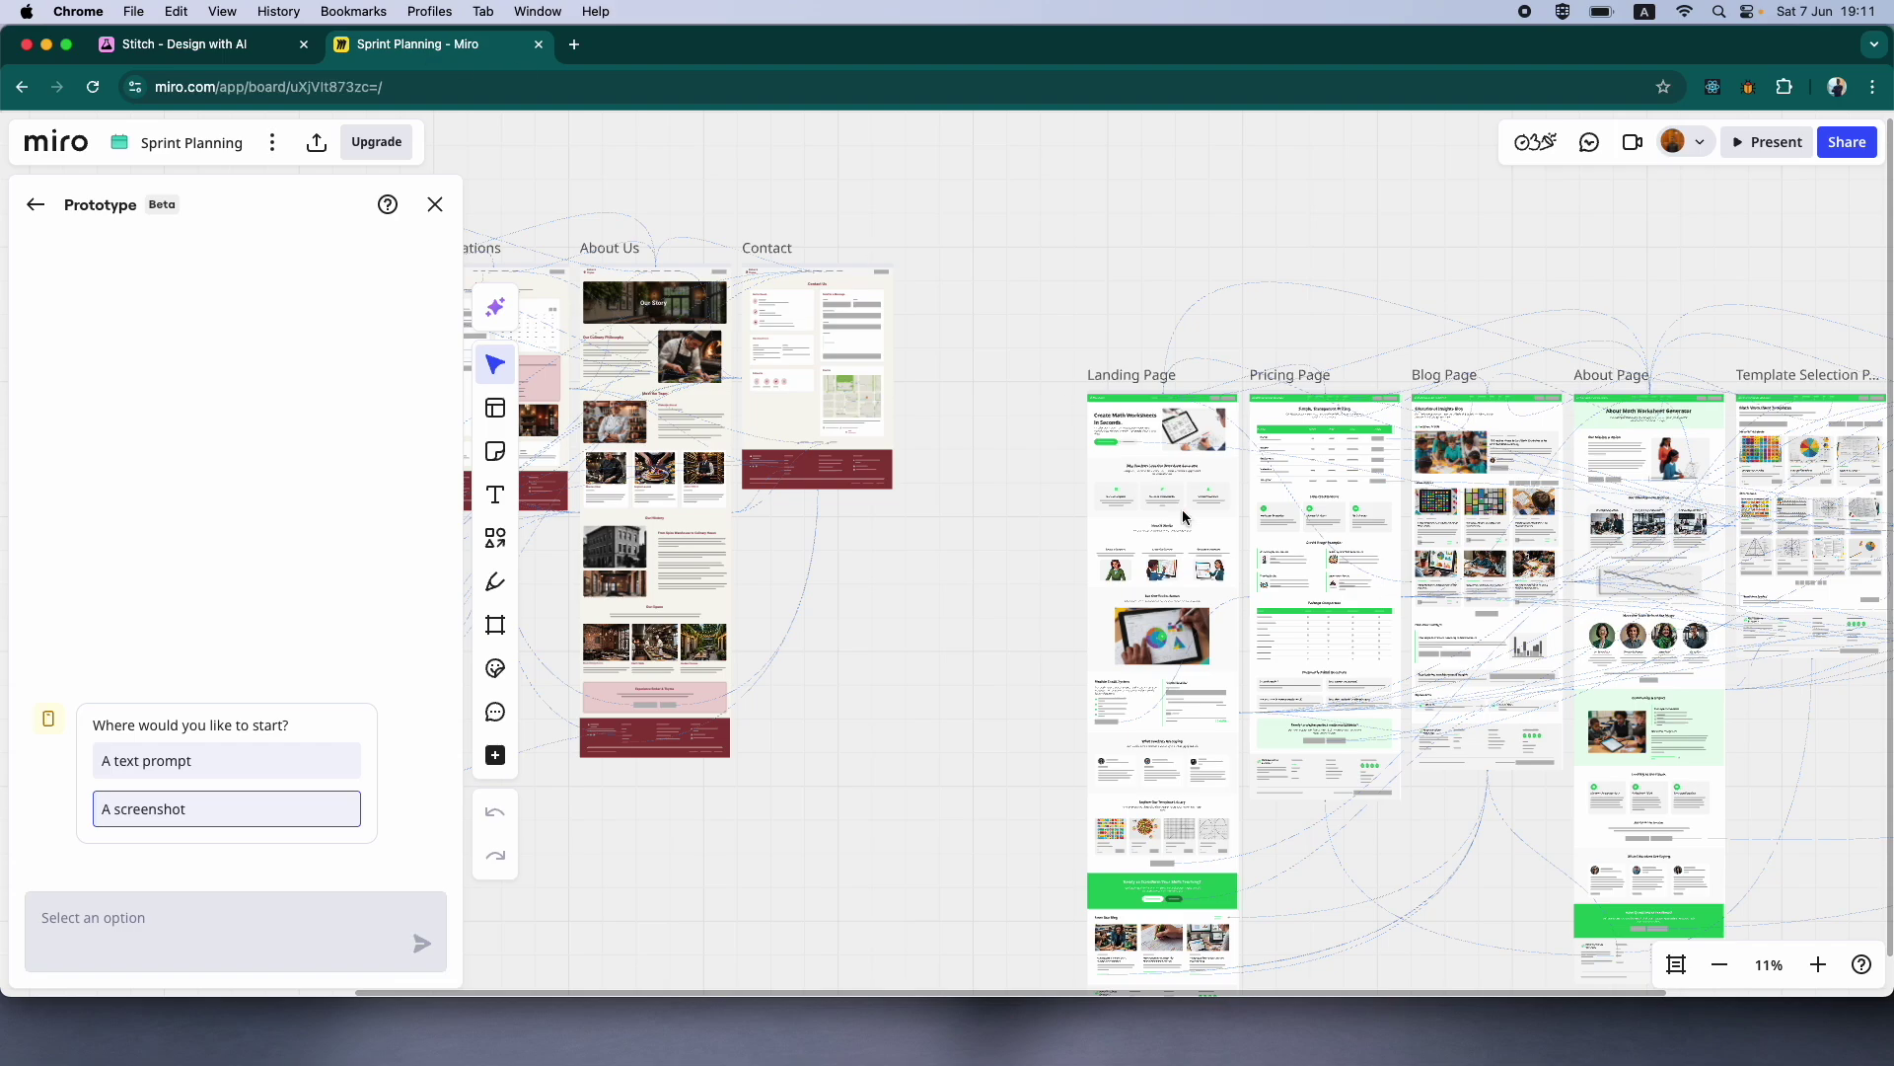
scroll(972, 572, left, 5)
scroll(1204, 636, right, 5)
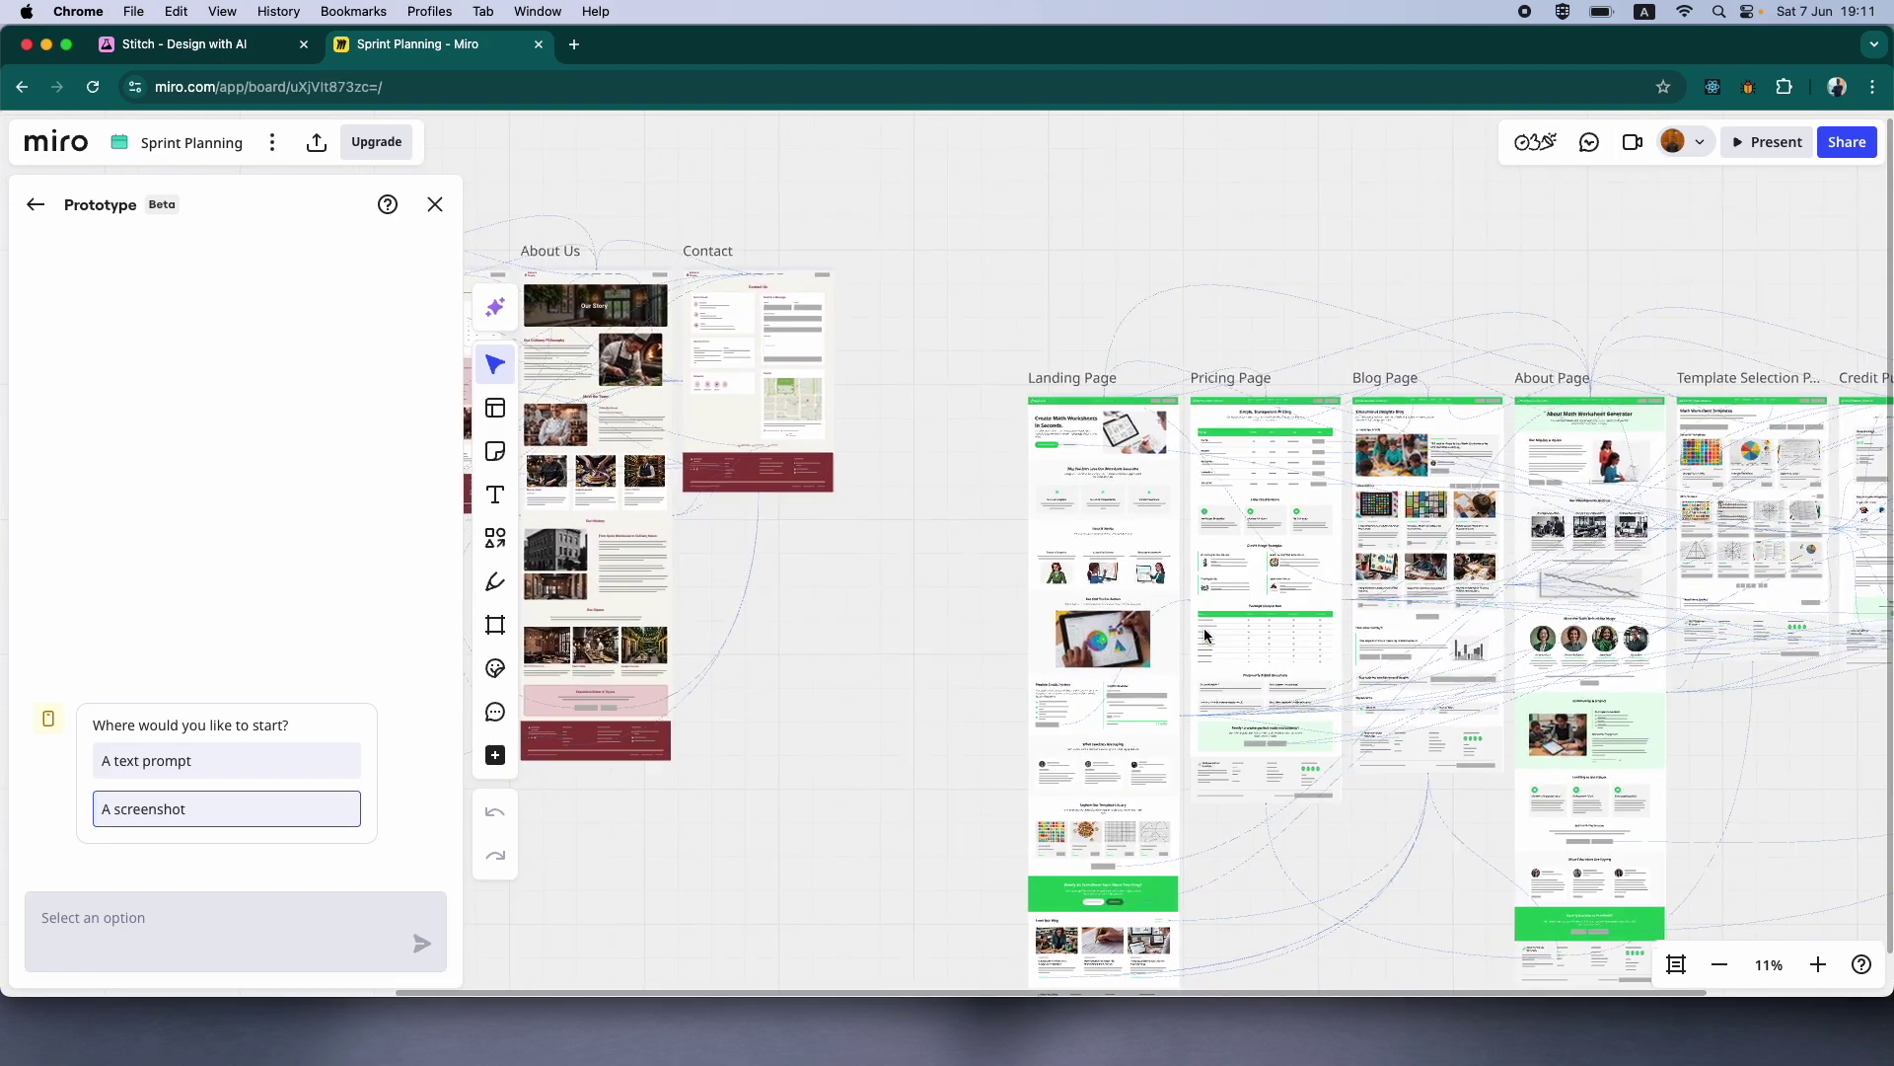
click(225, 47)
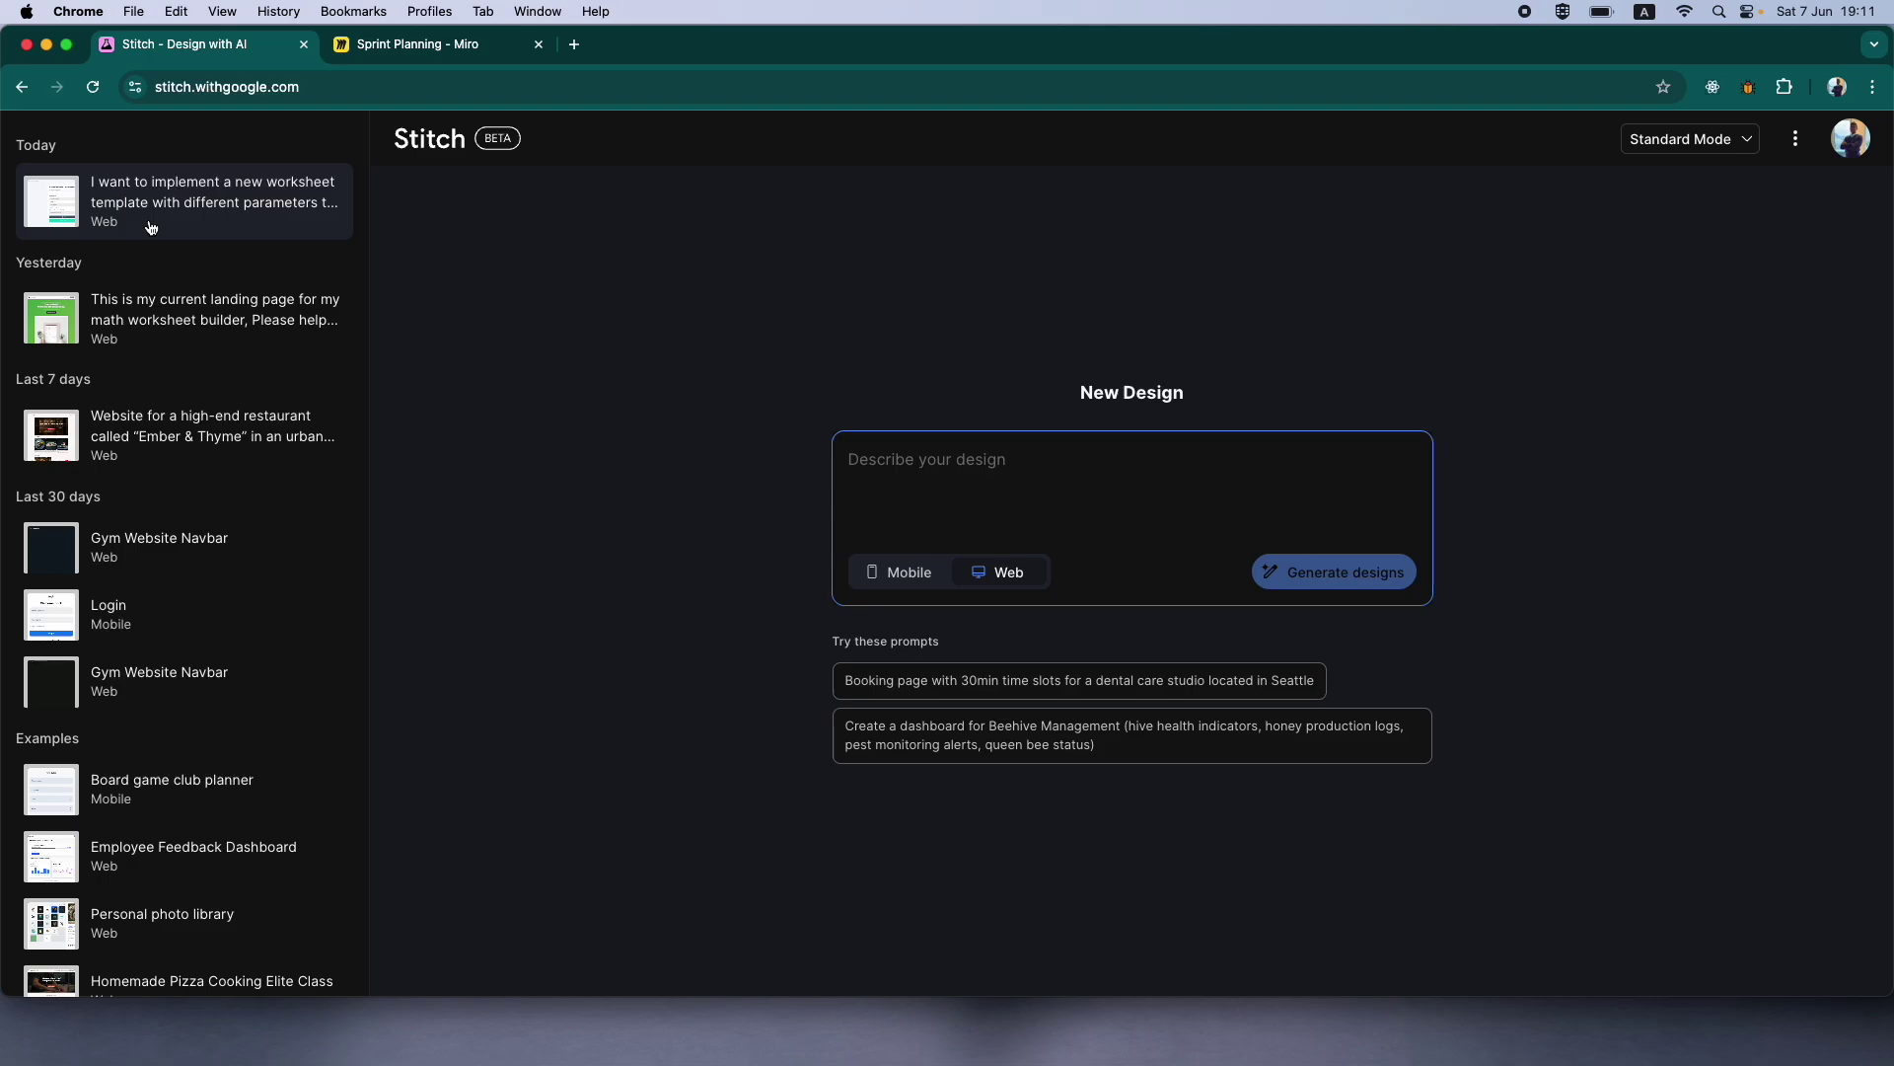
click(435, 47)
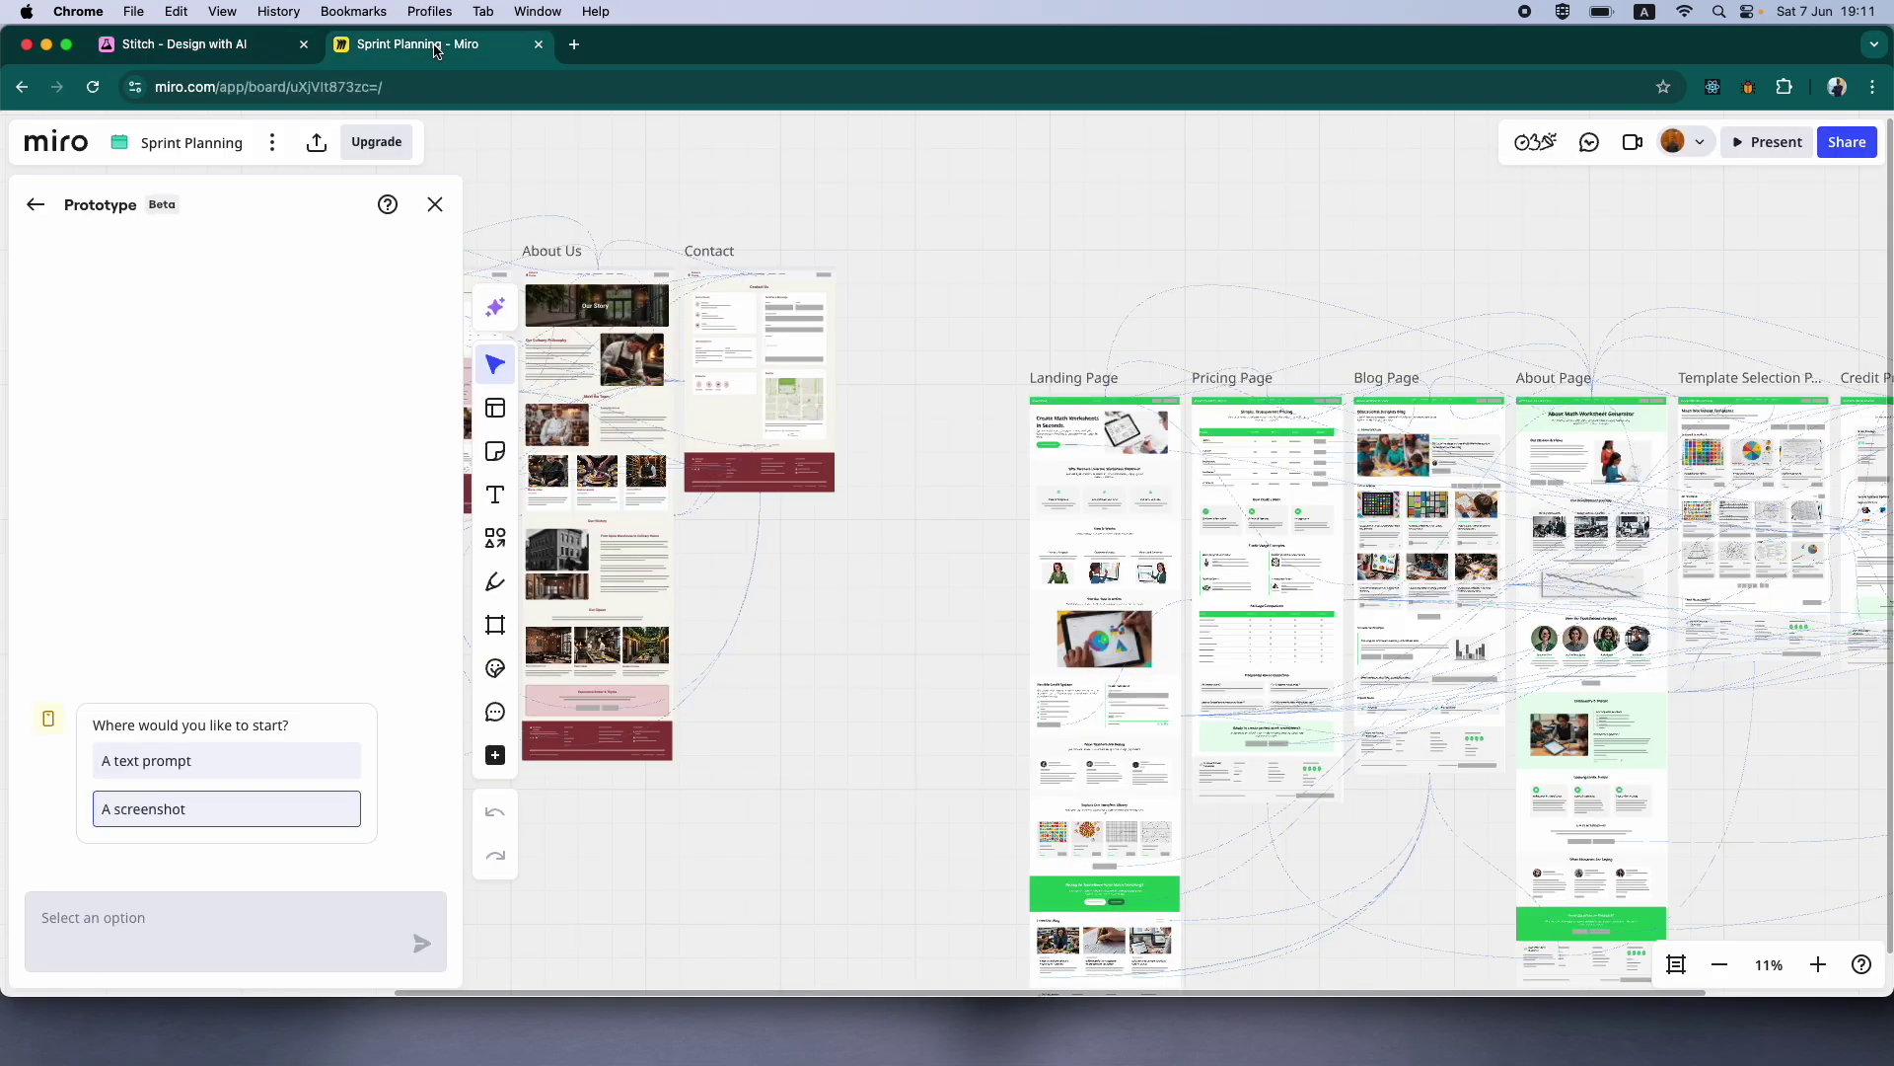
click(213, 49)
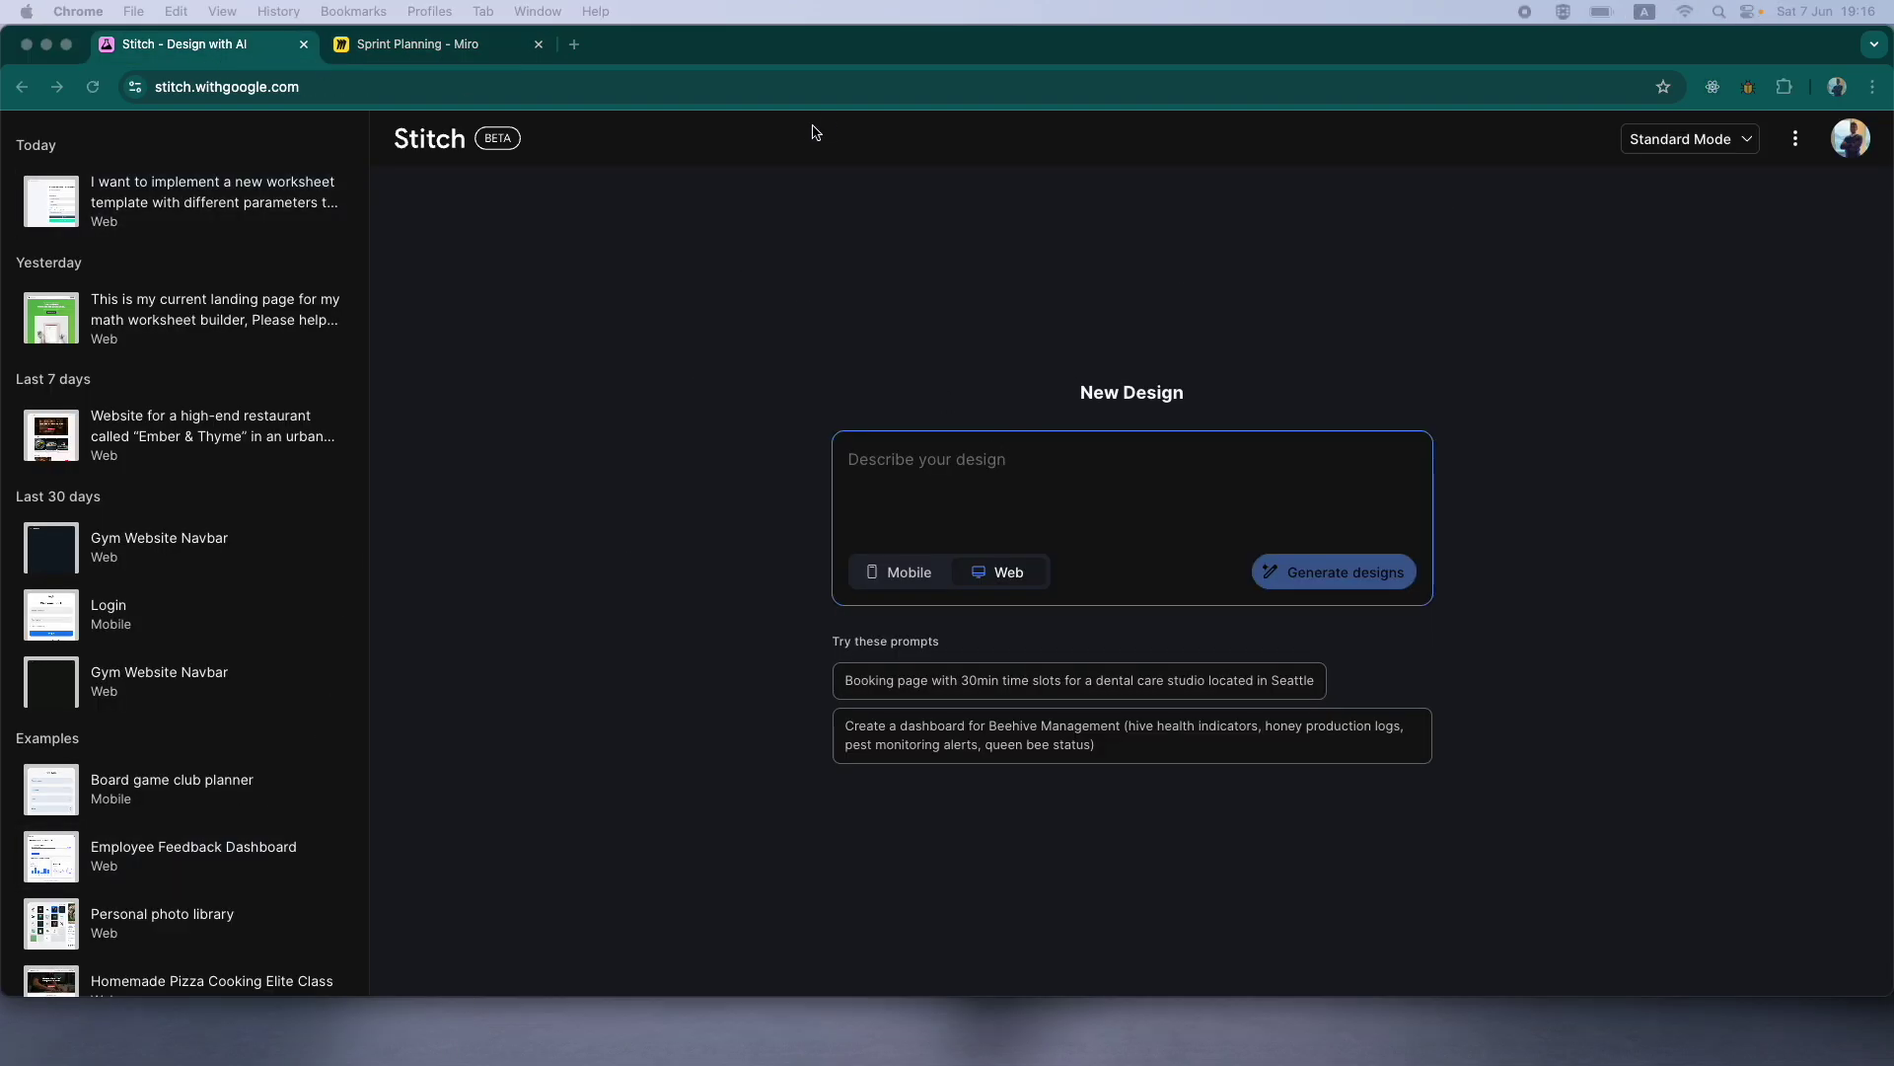
- Switch Google Stitch from Standard Mode to Experimental Mode
click(226, 50)
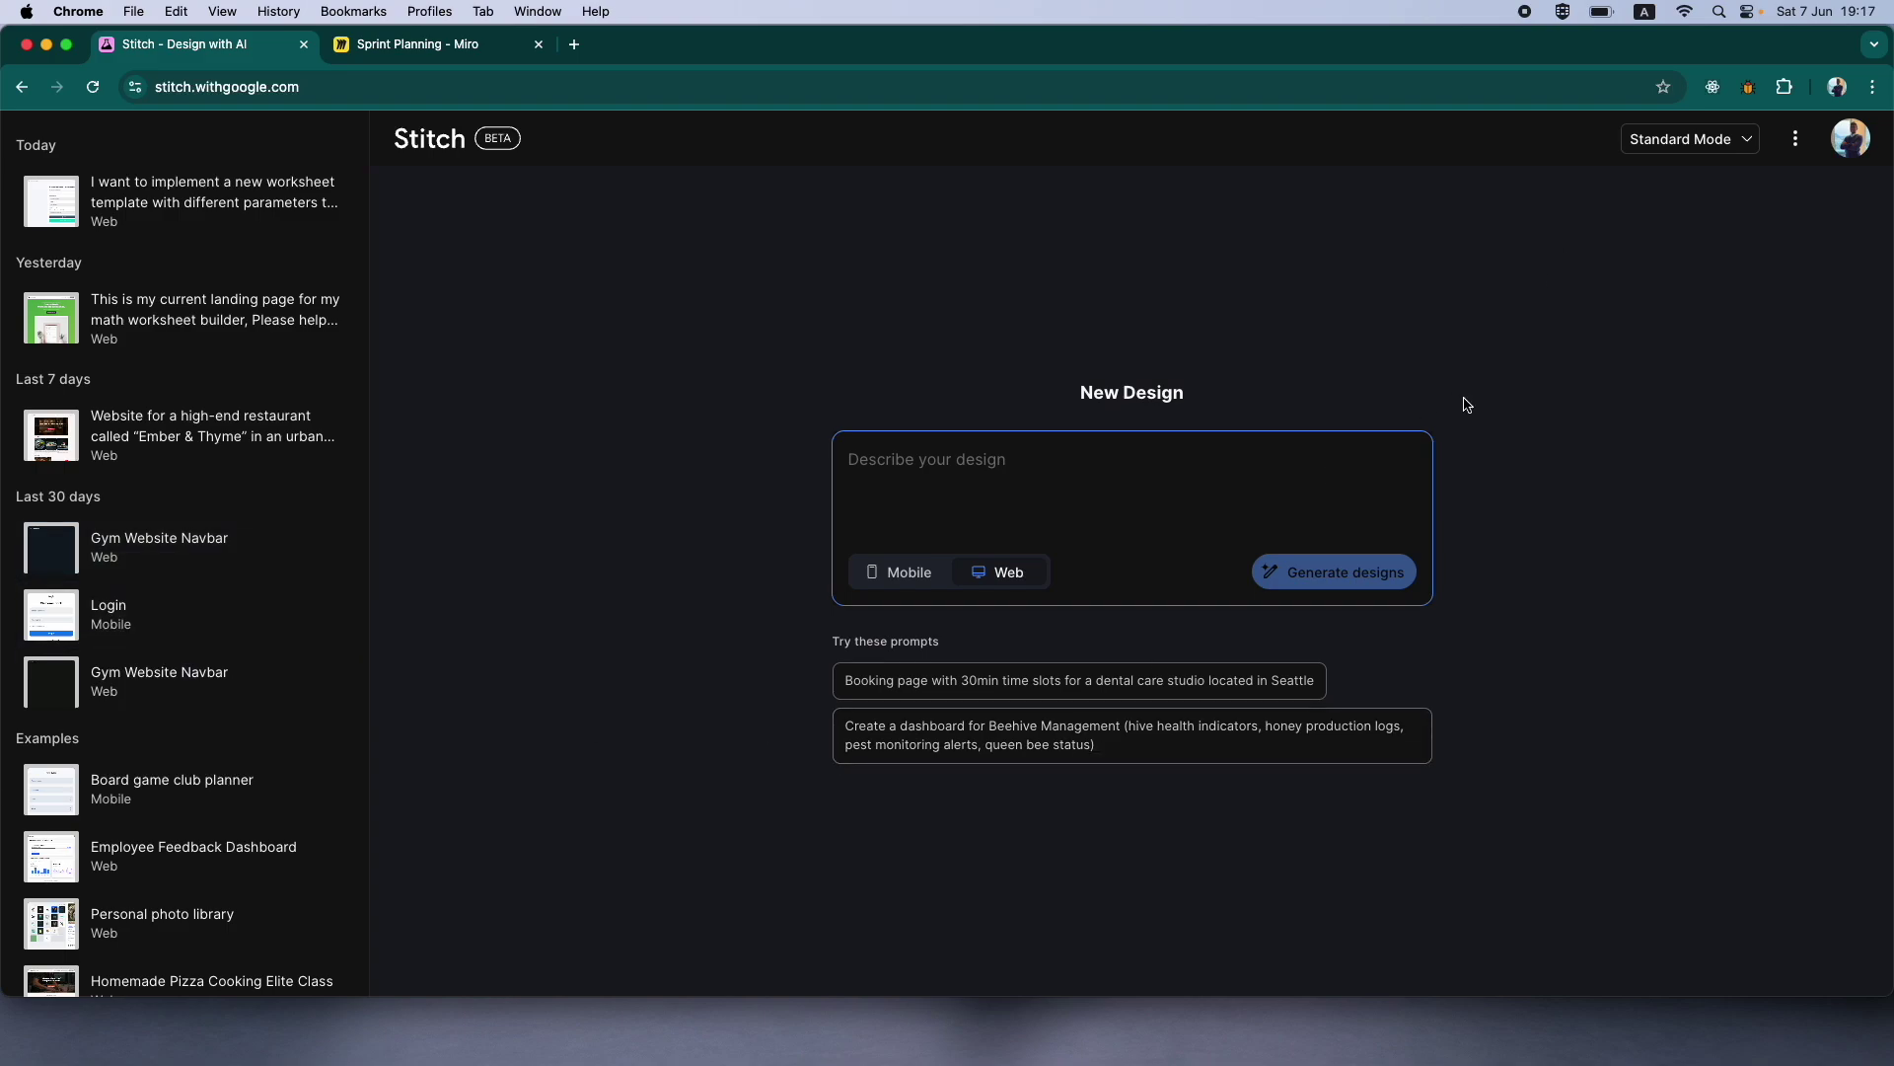
click(1683, 146)
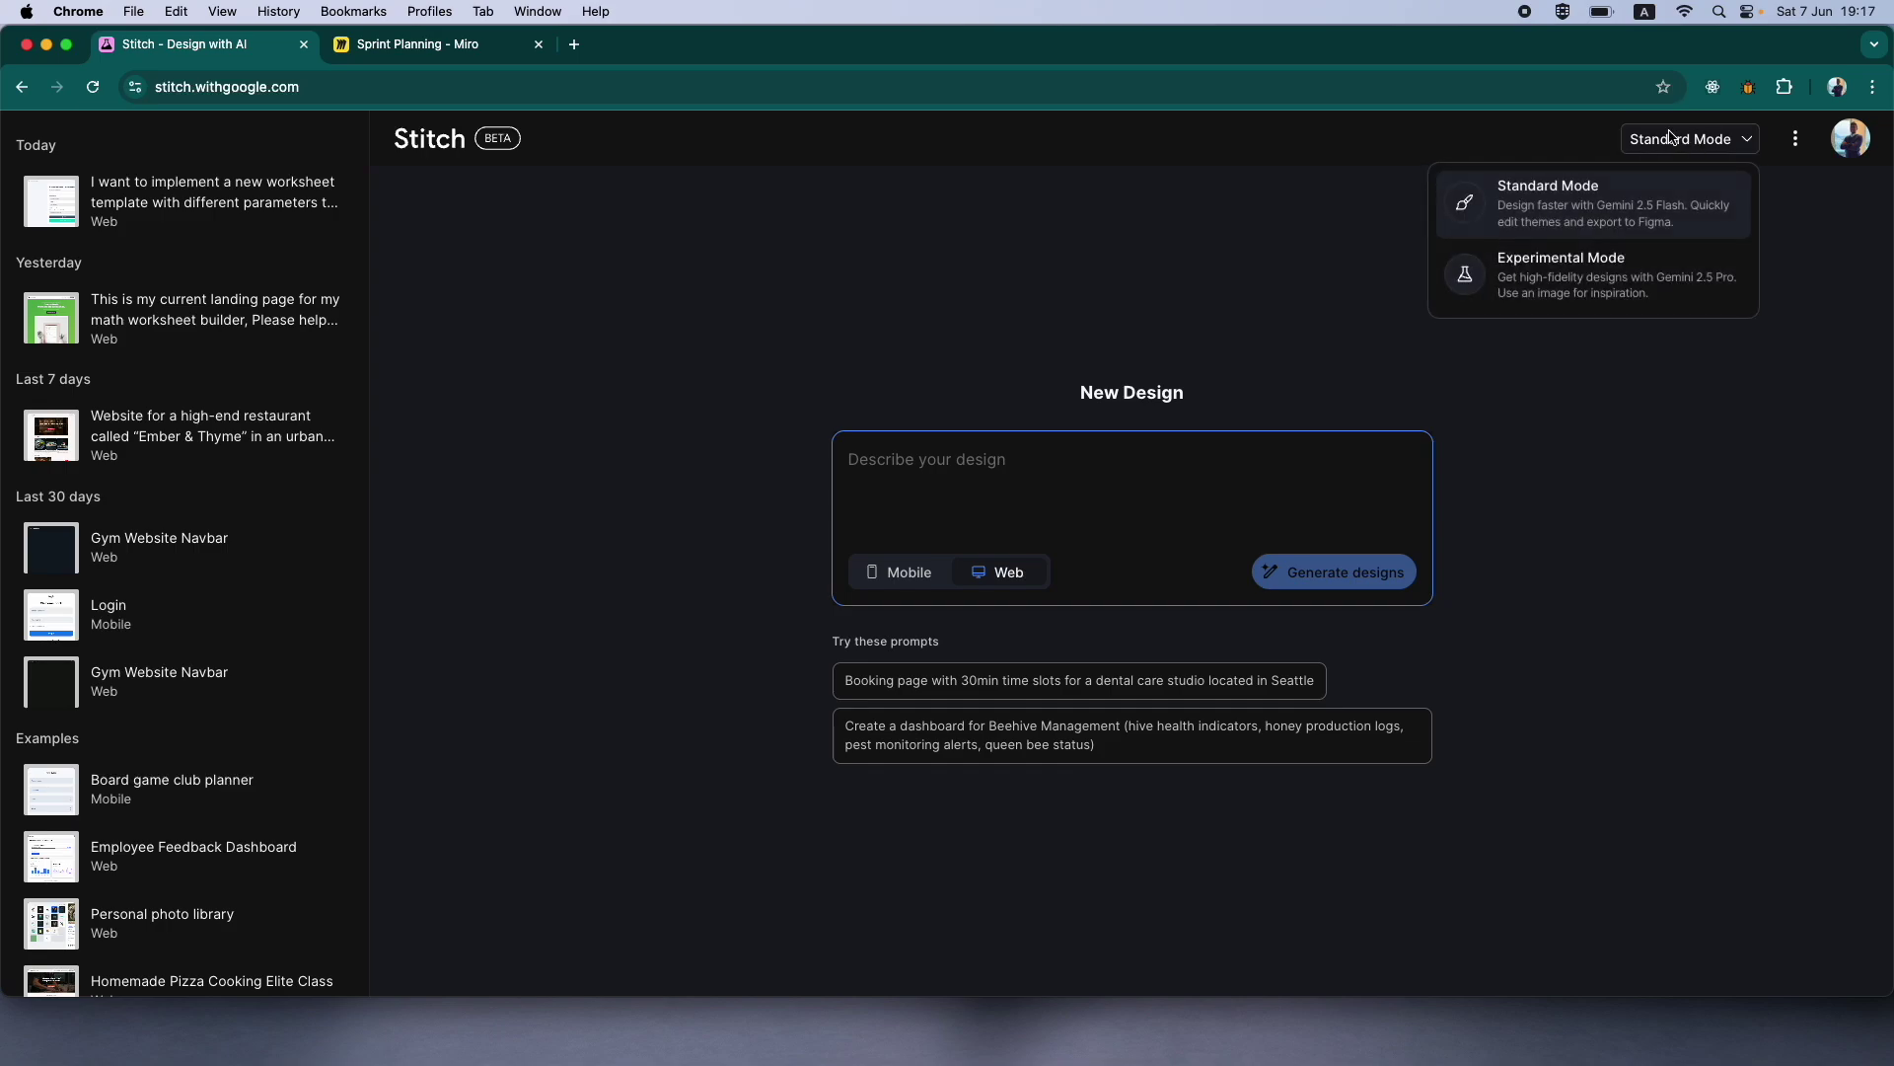
click(1632, 286)
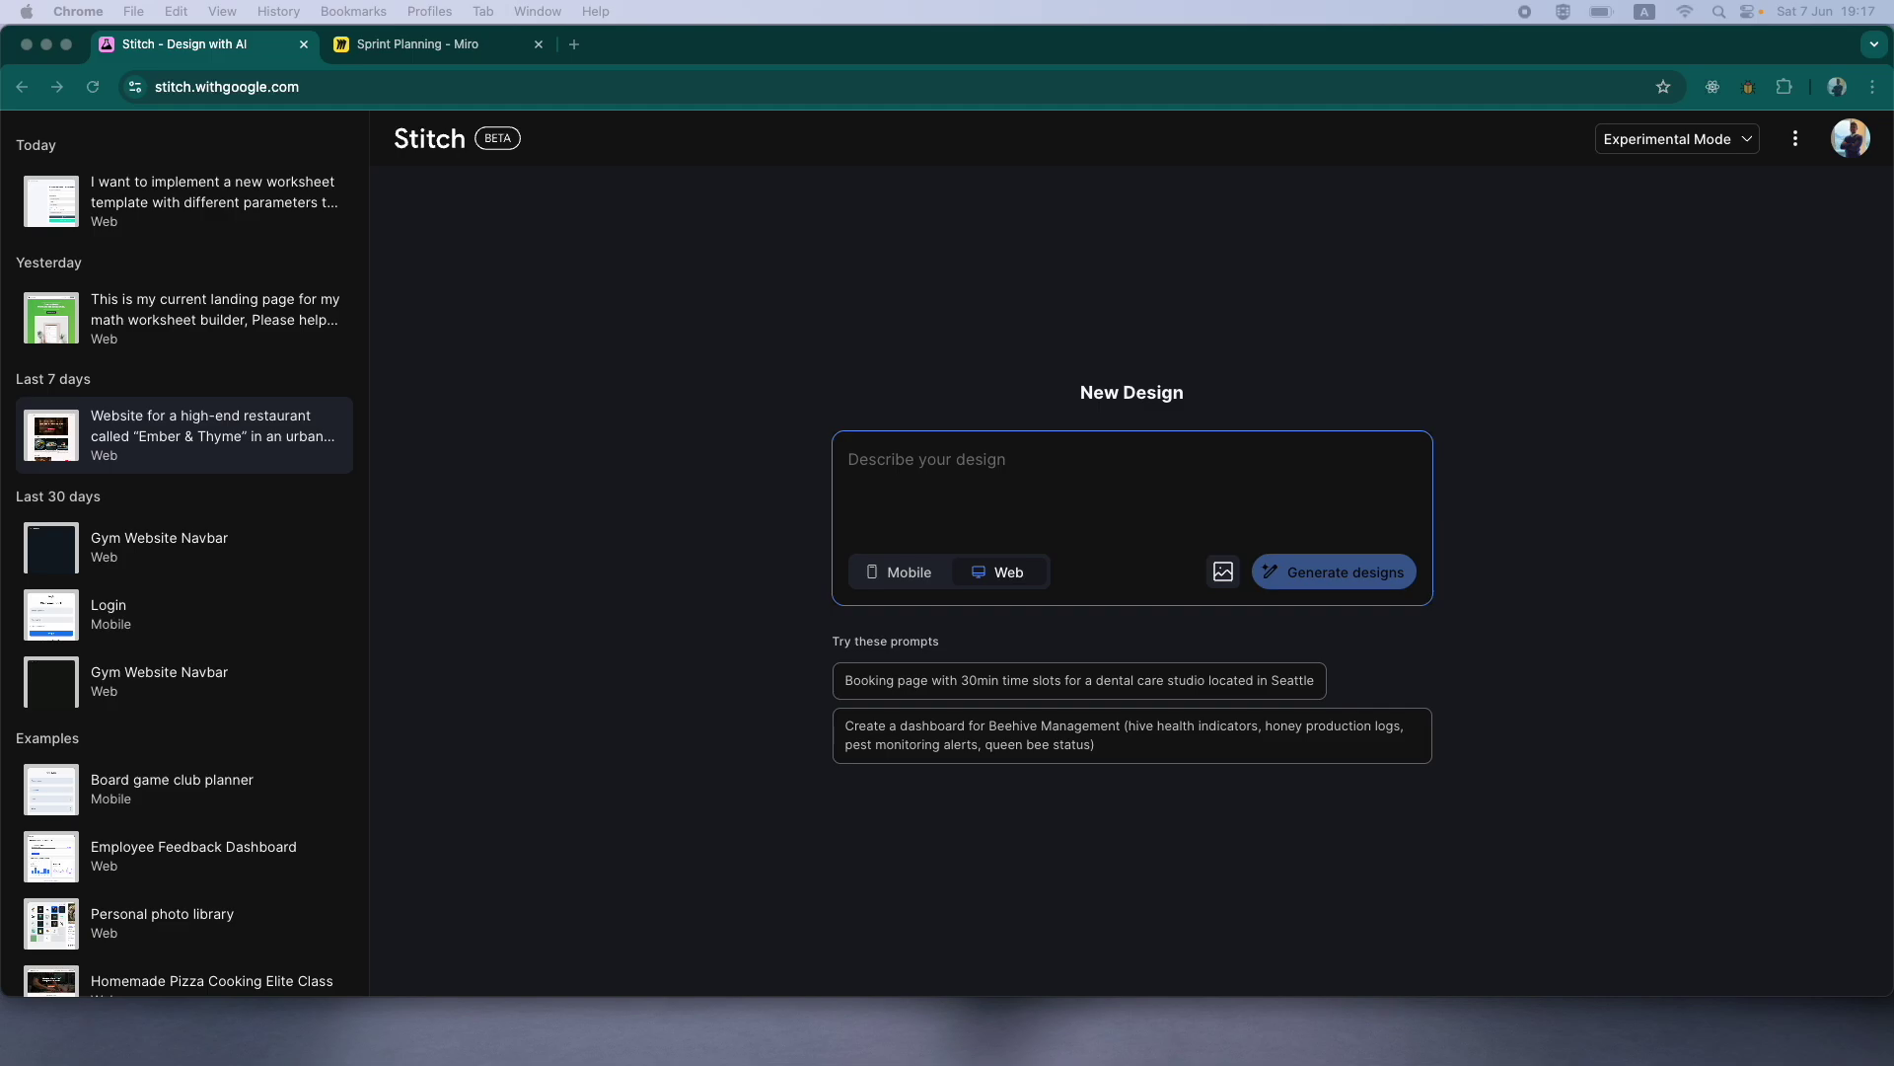
- Paste the BrightBoost brief into Stitch's description and review its page list, #FF6B00 accent and sans-serif fonts
click(947, 470)
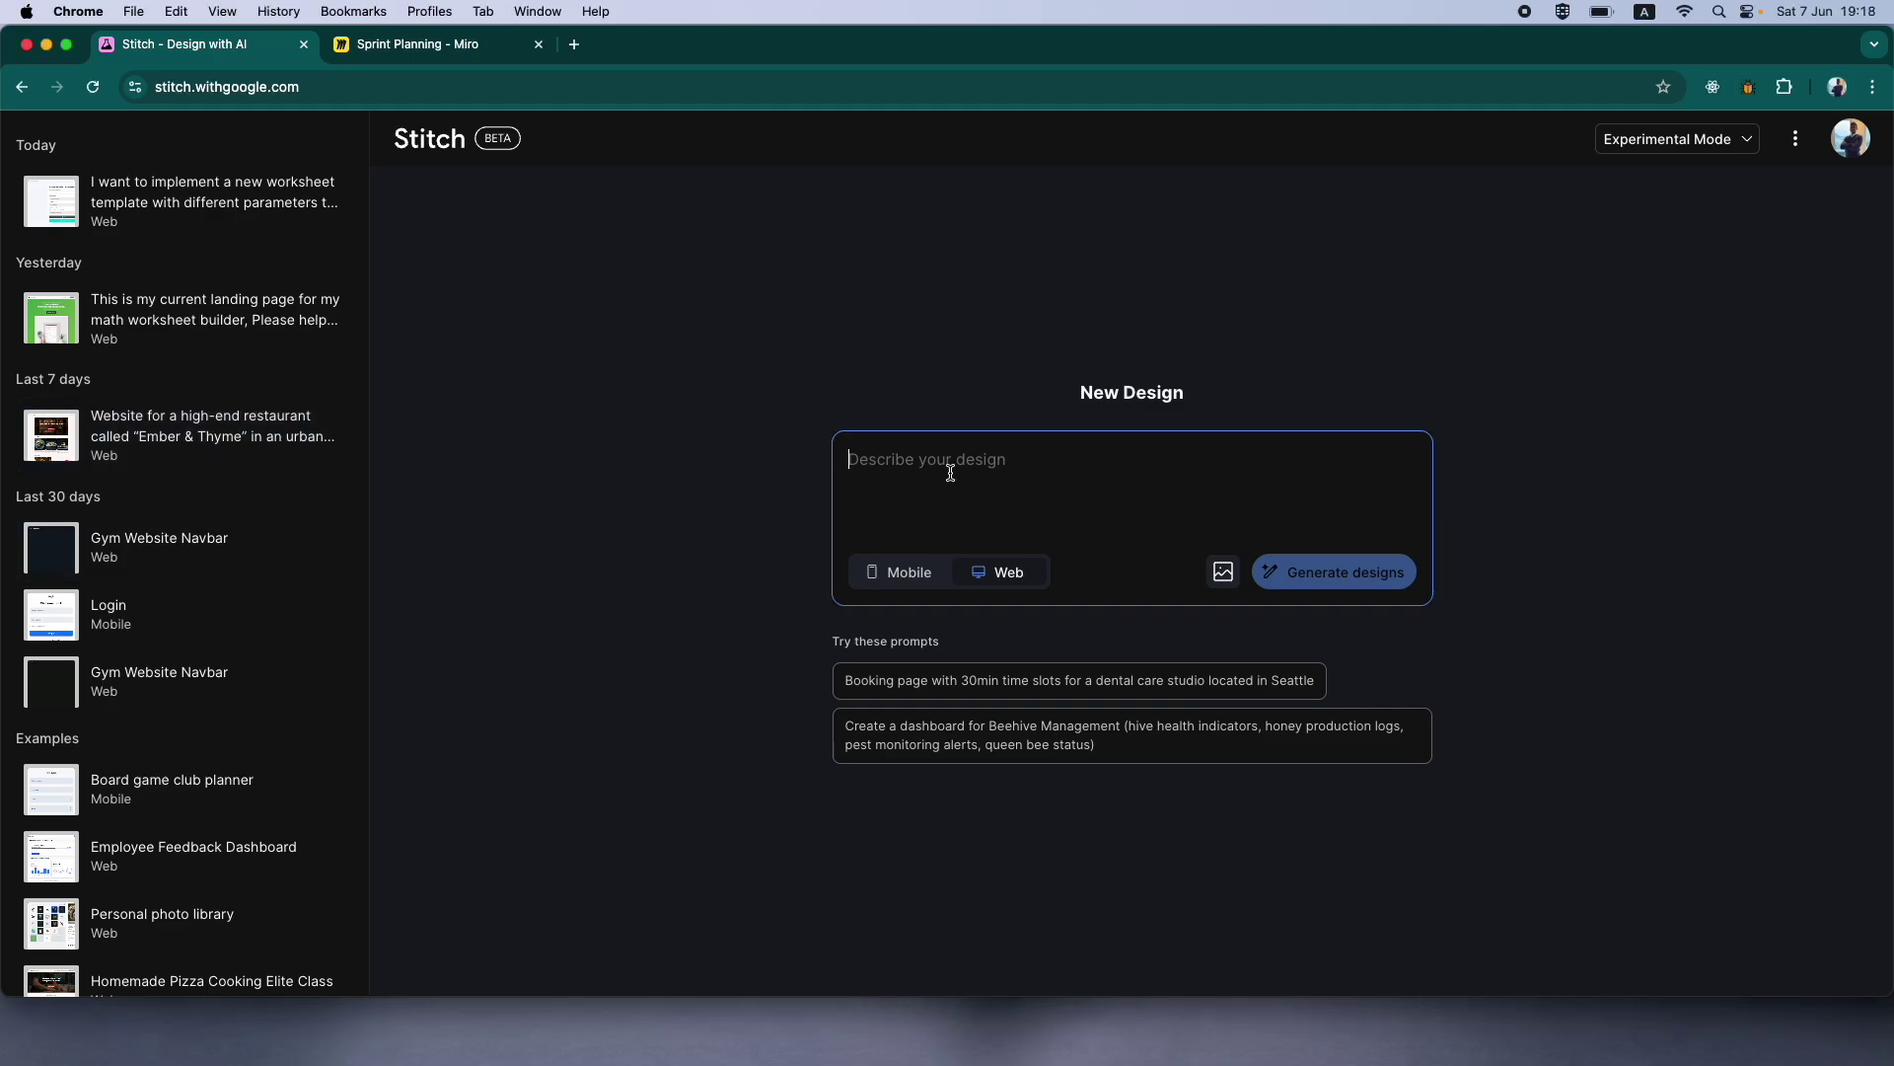
text(Design a modern, responsive multi-page website for a digital marketing agency called ‘BrightBoost.’ The website should include the following pages Home Page, About Us Page, Services Page, Case Studies Page, Contact Page Use a modern, clean UI style with a white background, bold accent colors like #FF6B00 and shades of it, and sans-serif fonts.)
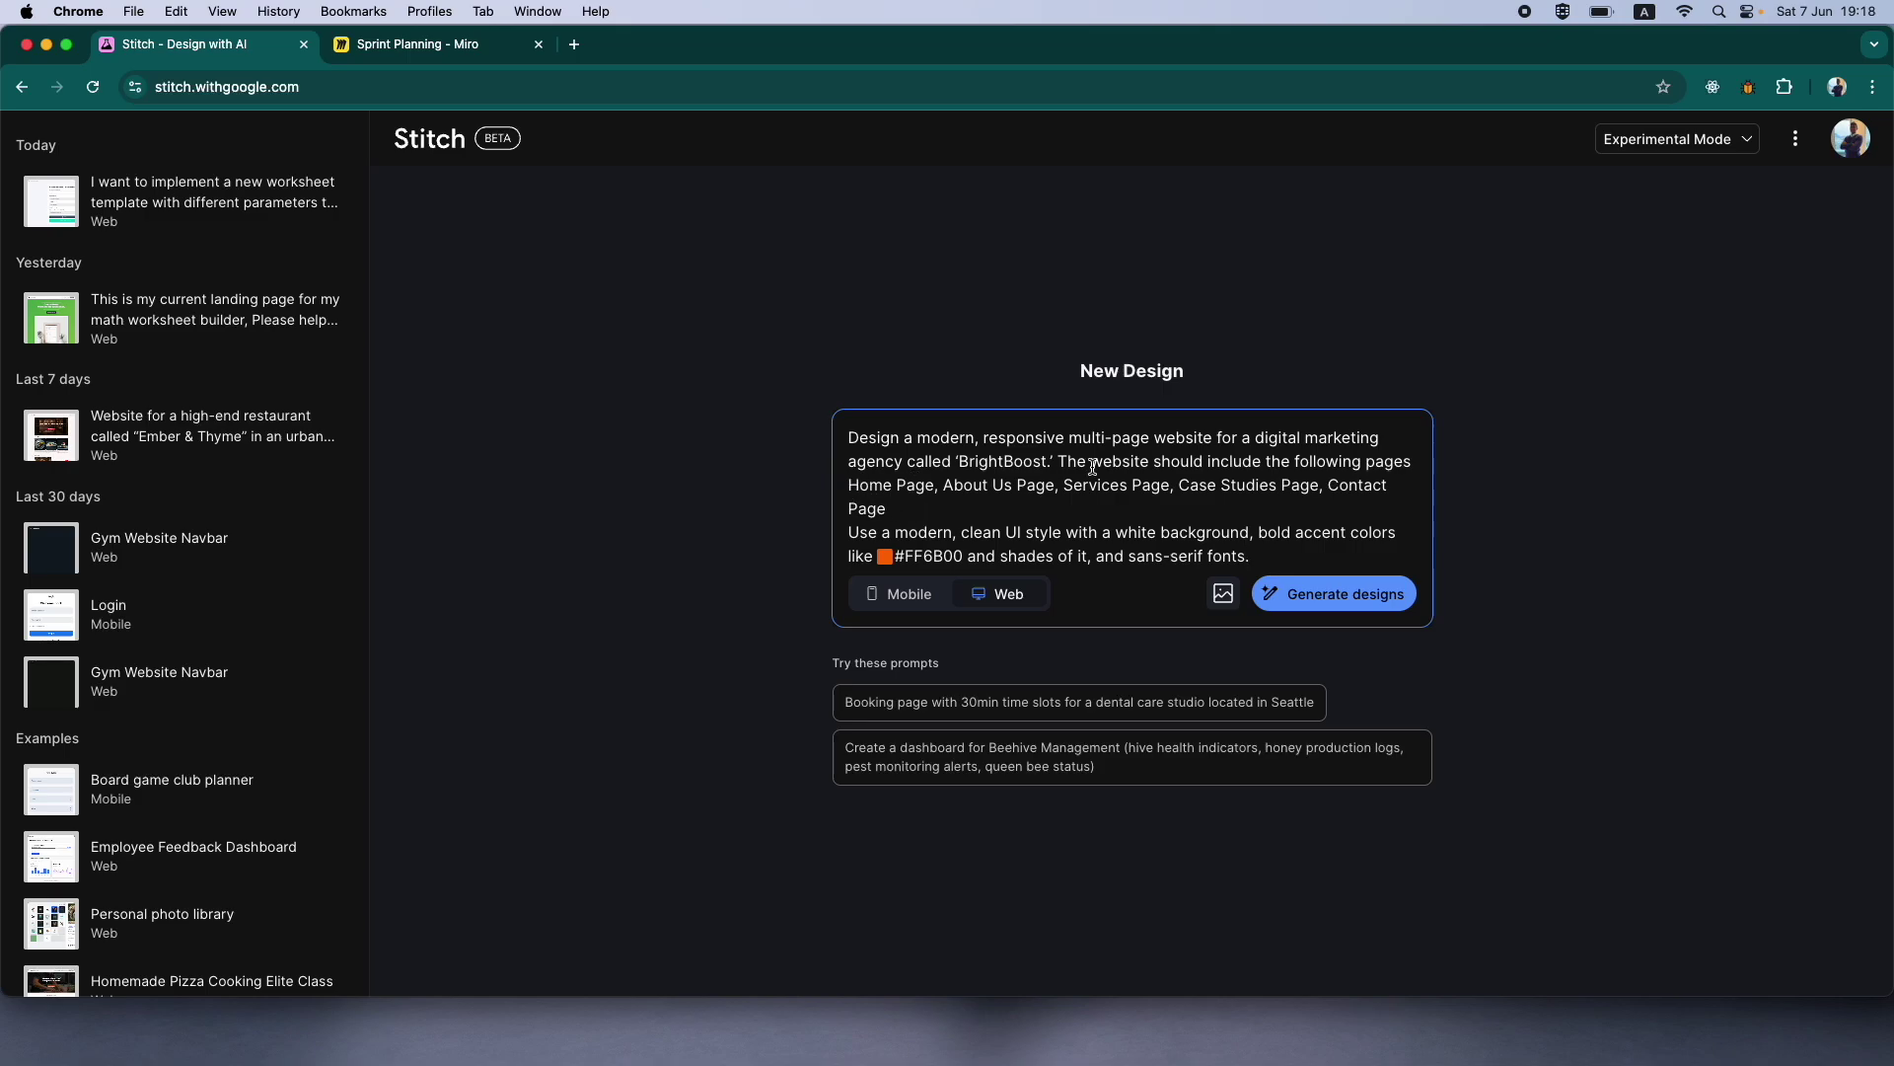
drag(1069, 437, 1217, 437)
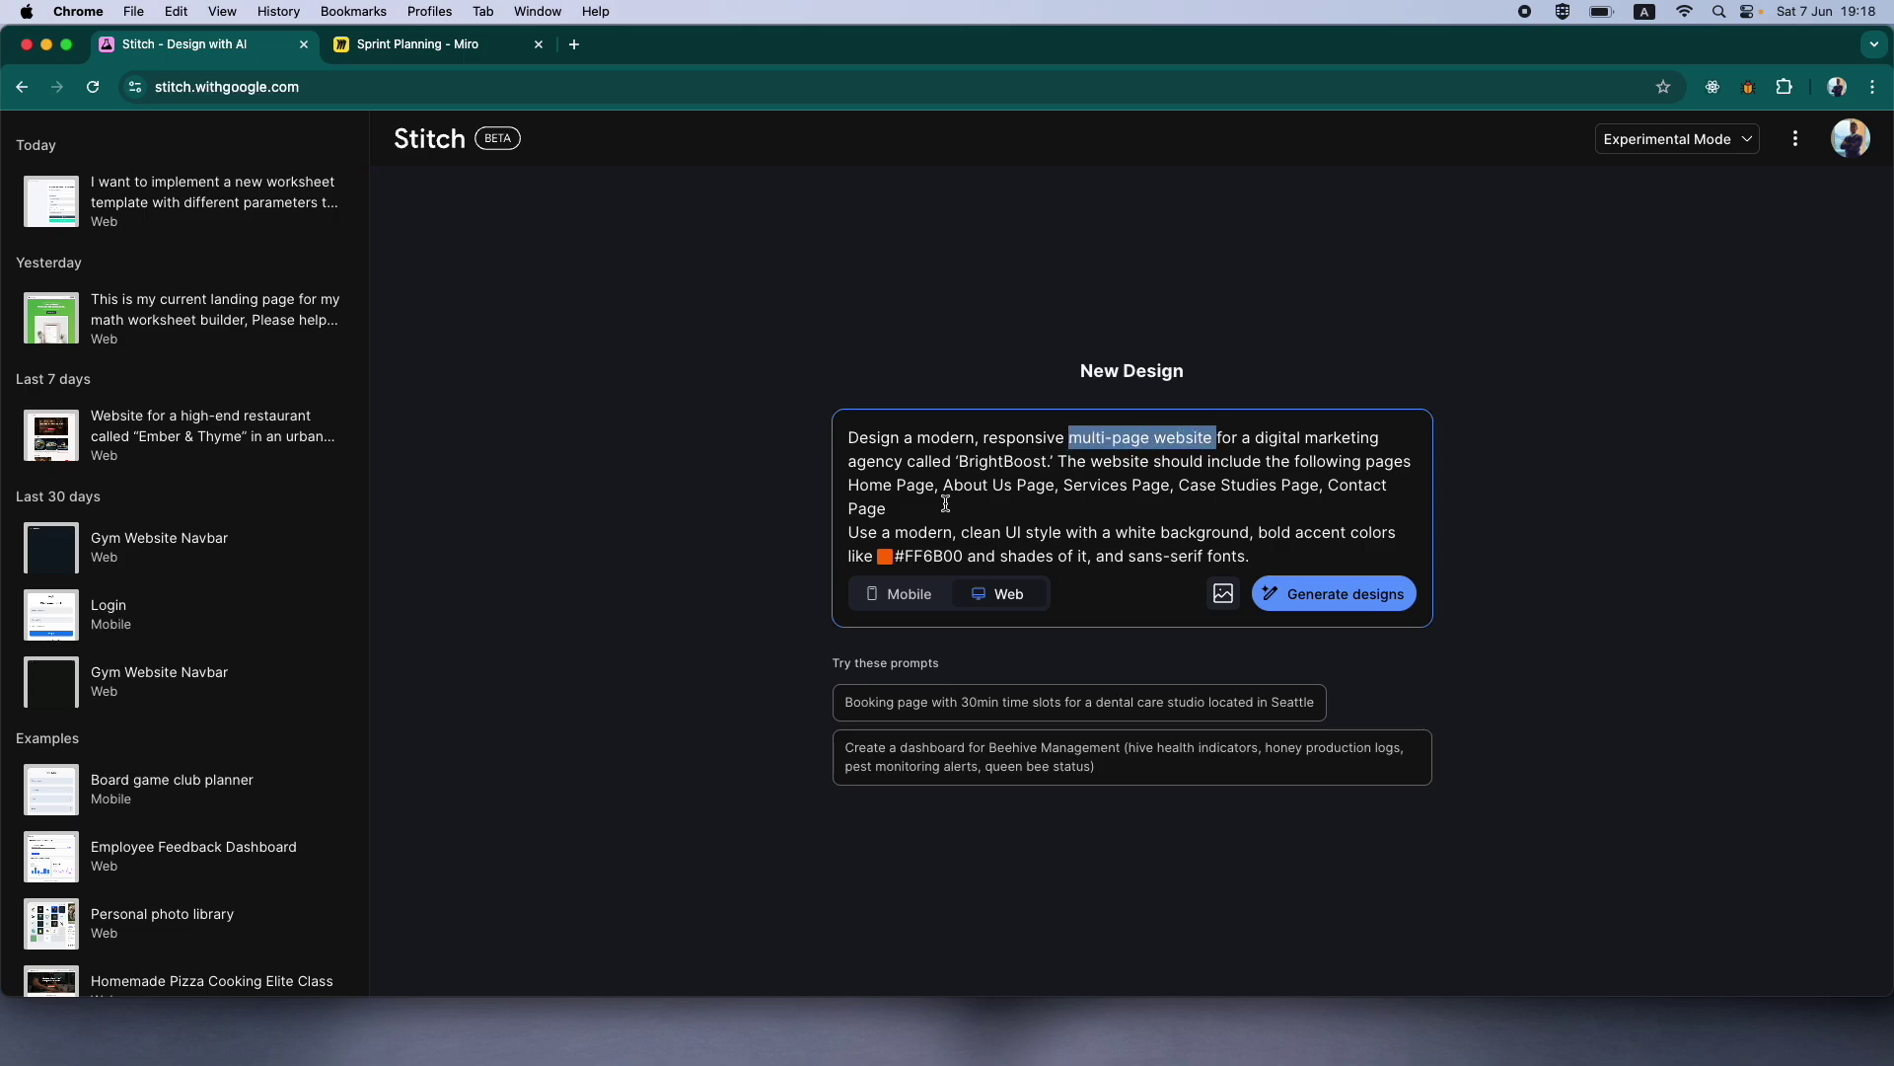
drag(848, 484, 1388, 507)
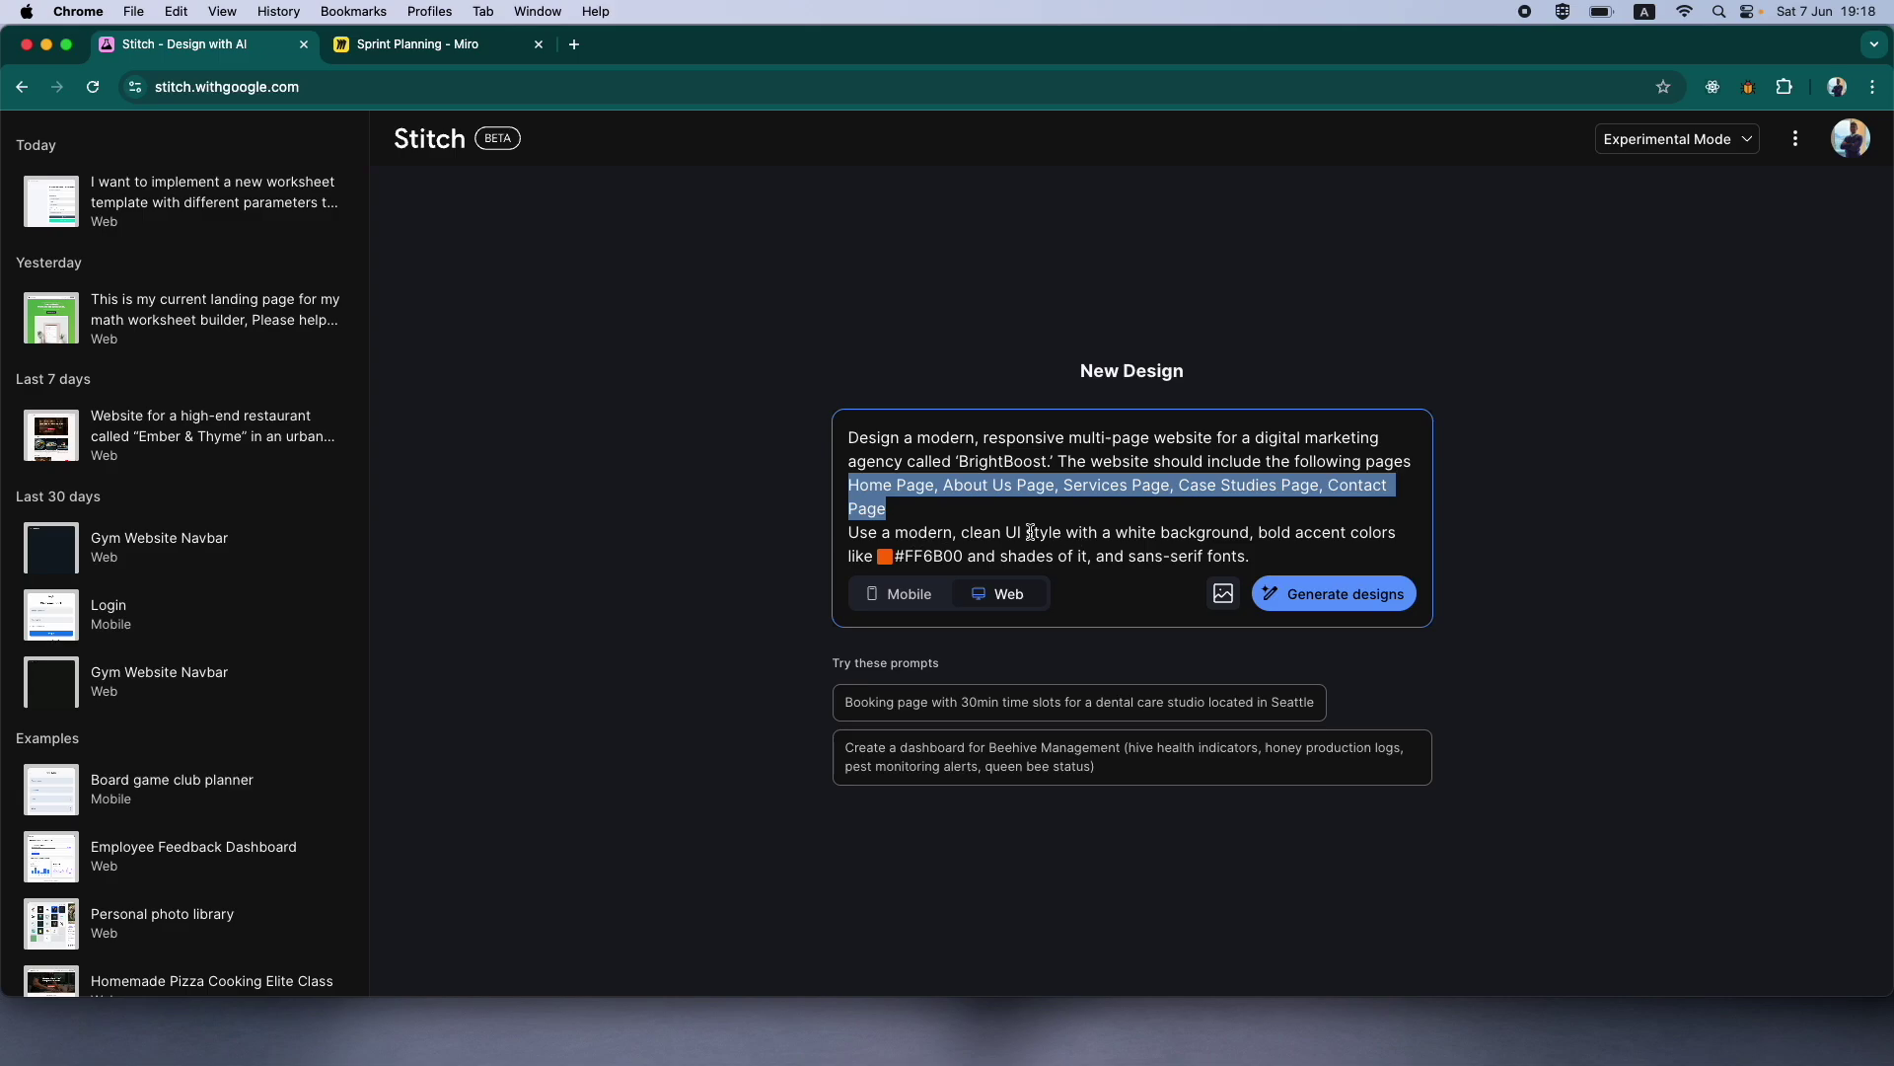
drag(905, 534, 1369, 548)
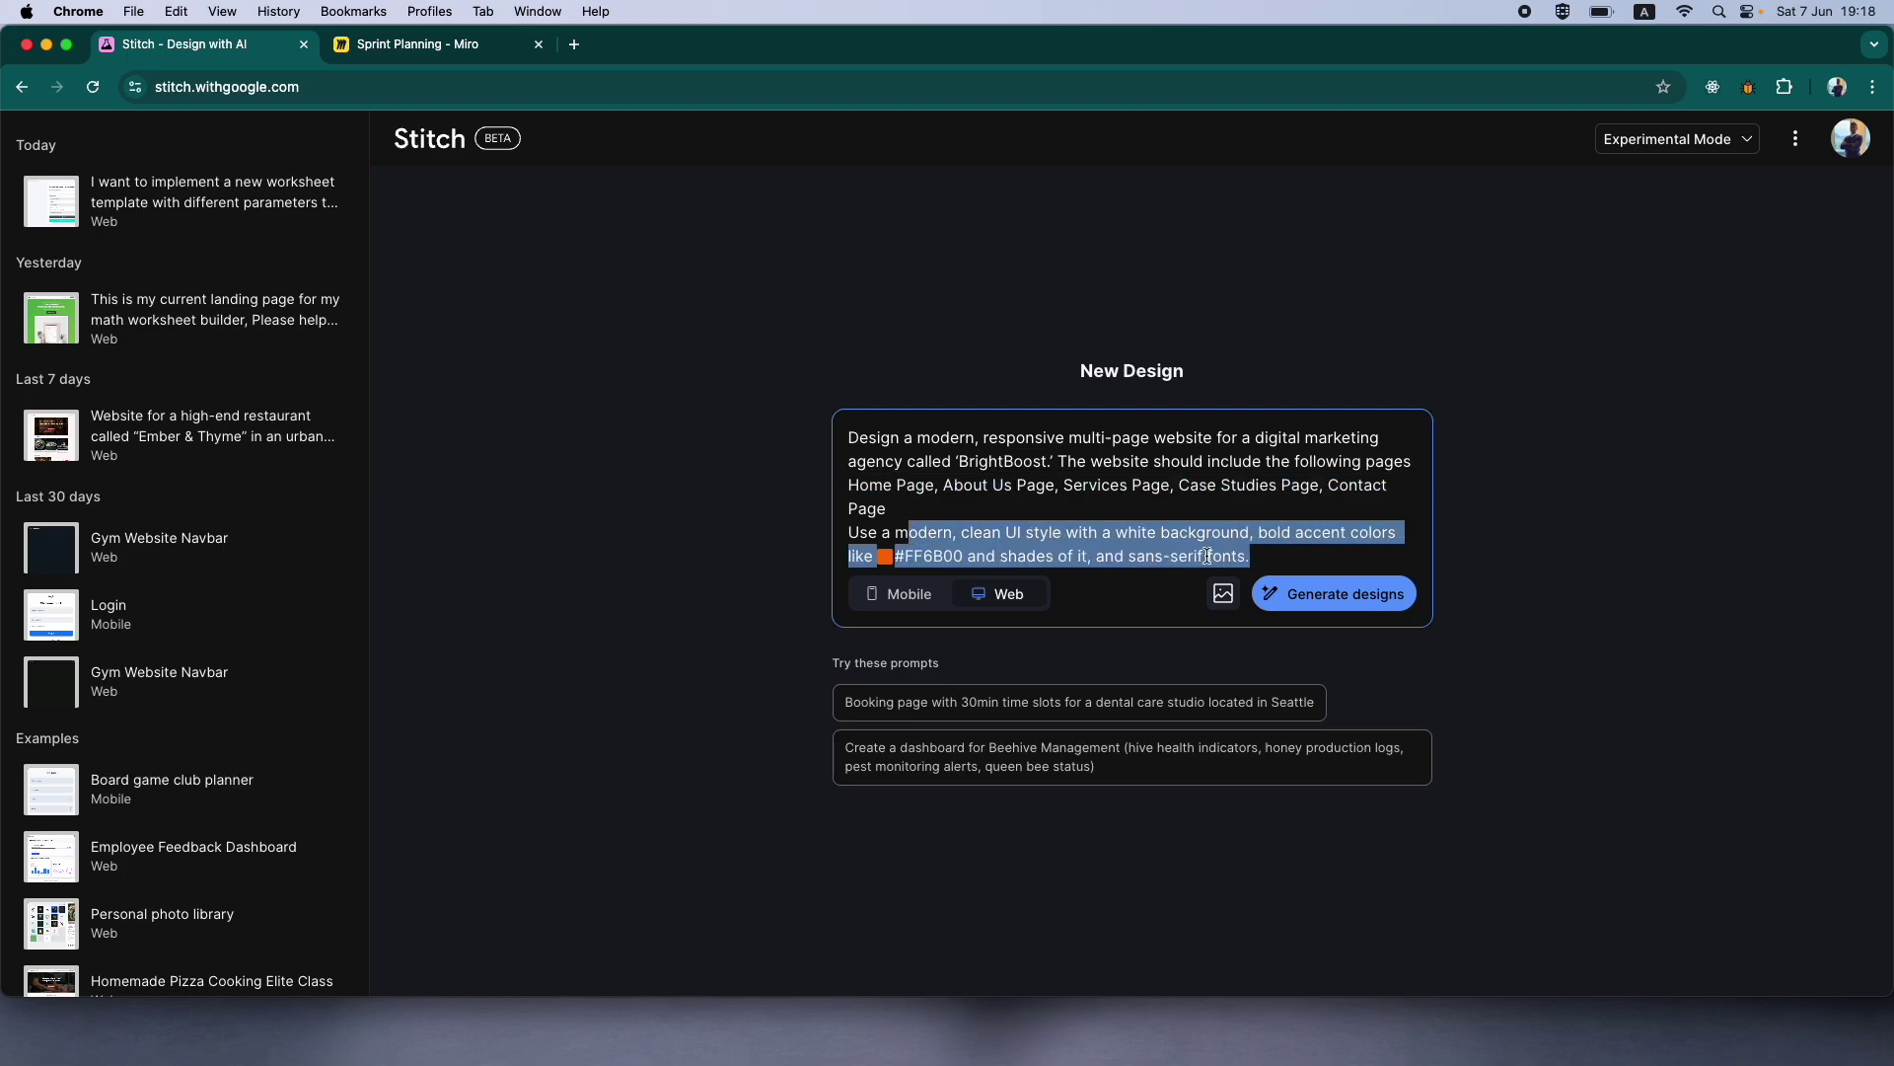
click(1026, 553)
drag(963, 555, 905, 555)
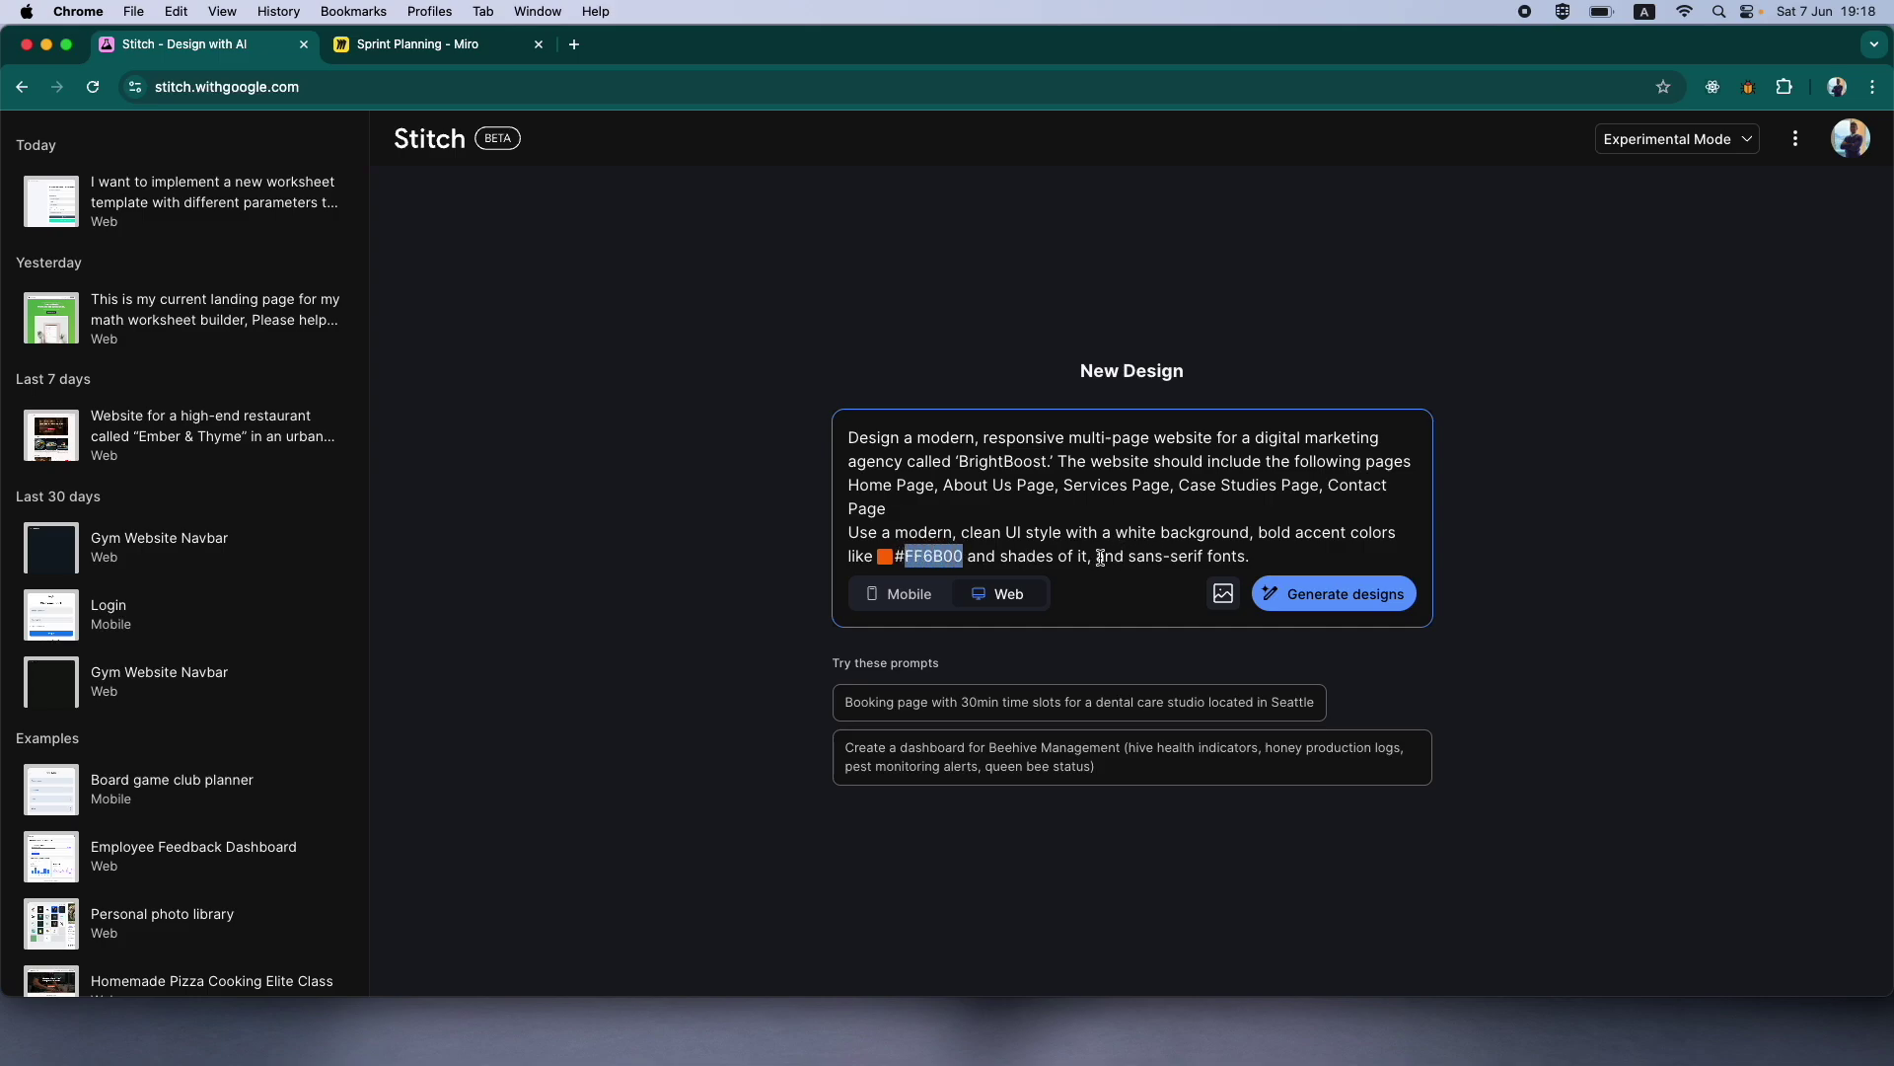
drag(1105, 555, 864, 435)
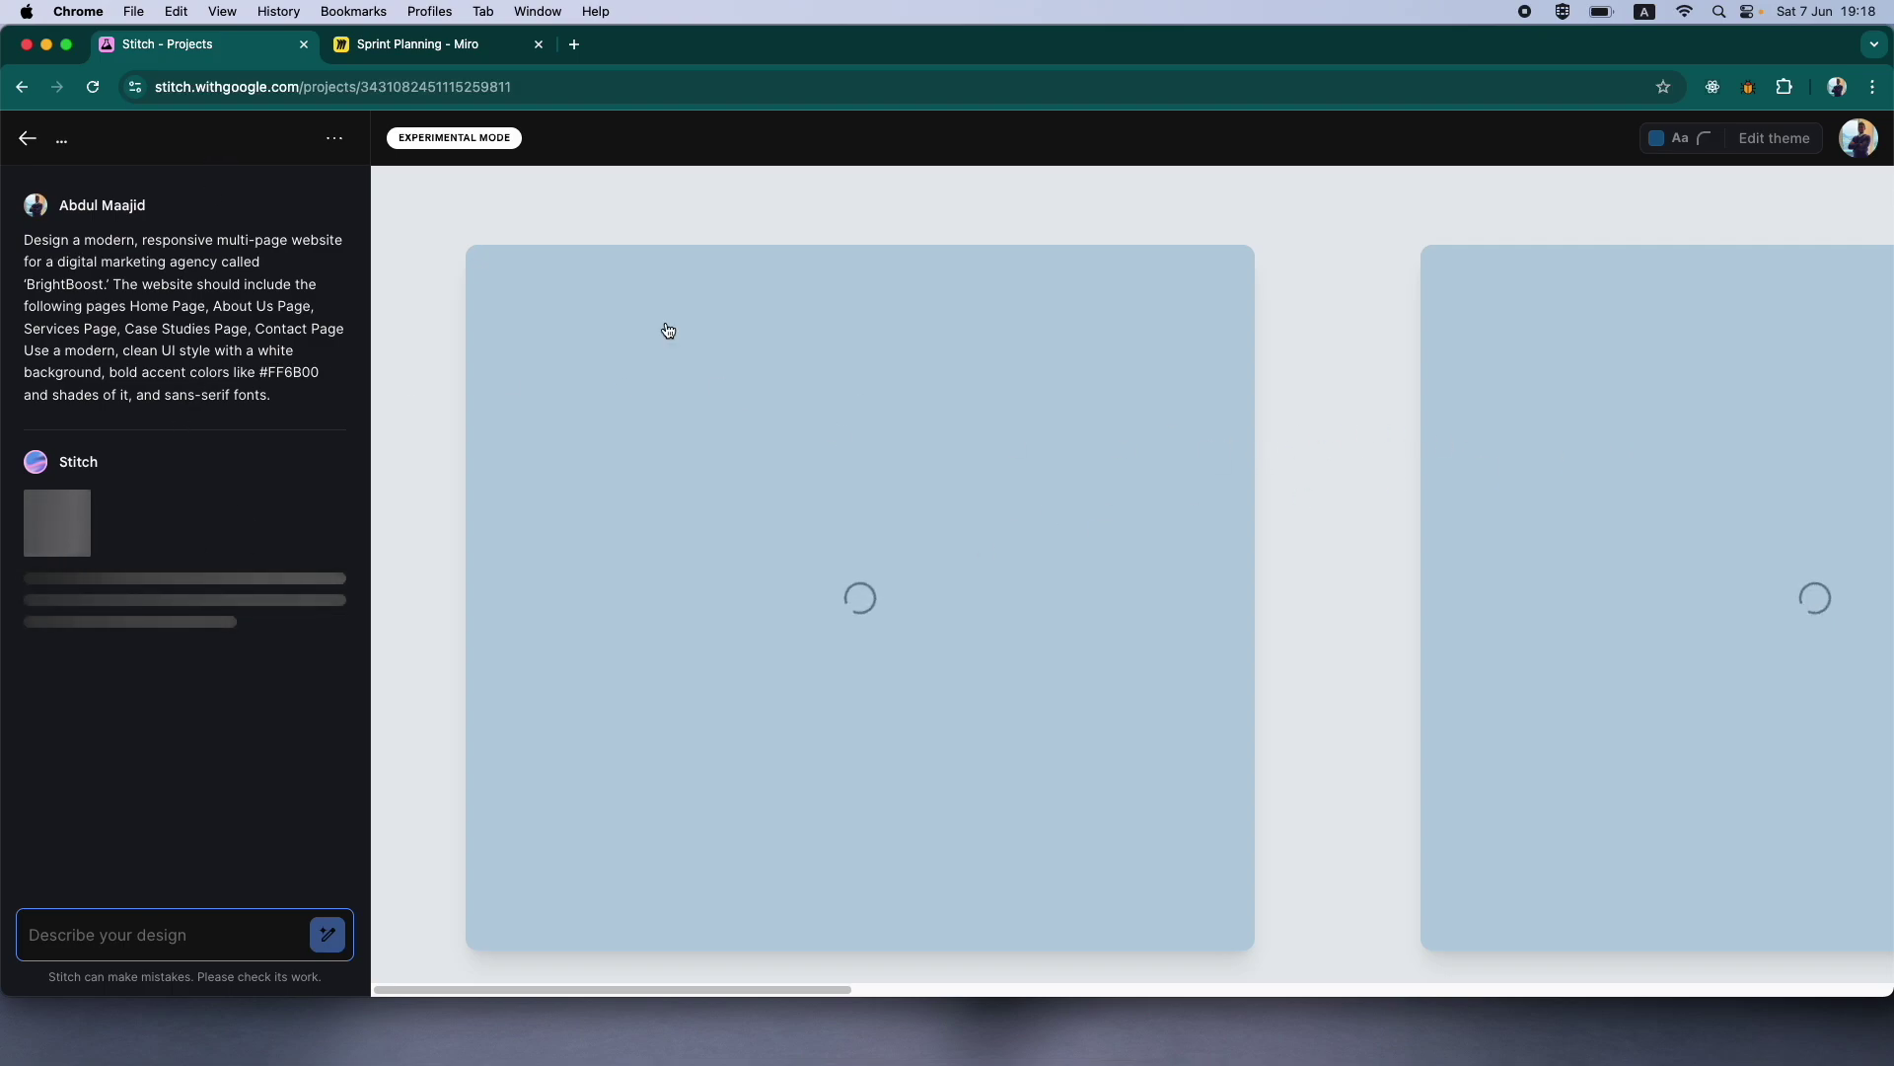
- Go back to the Sprint Planning – Miro tab while Stitch generates
click(404, 52)
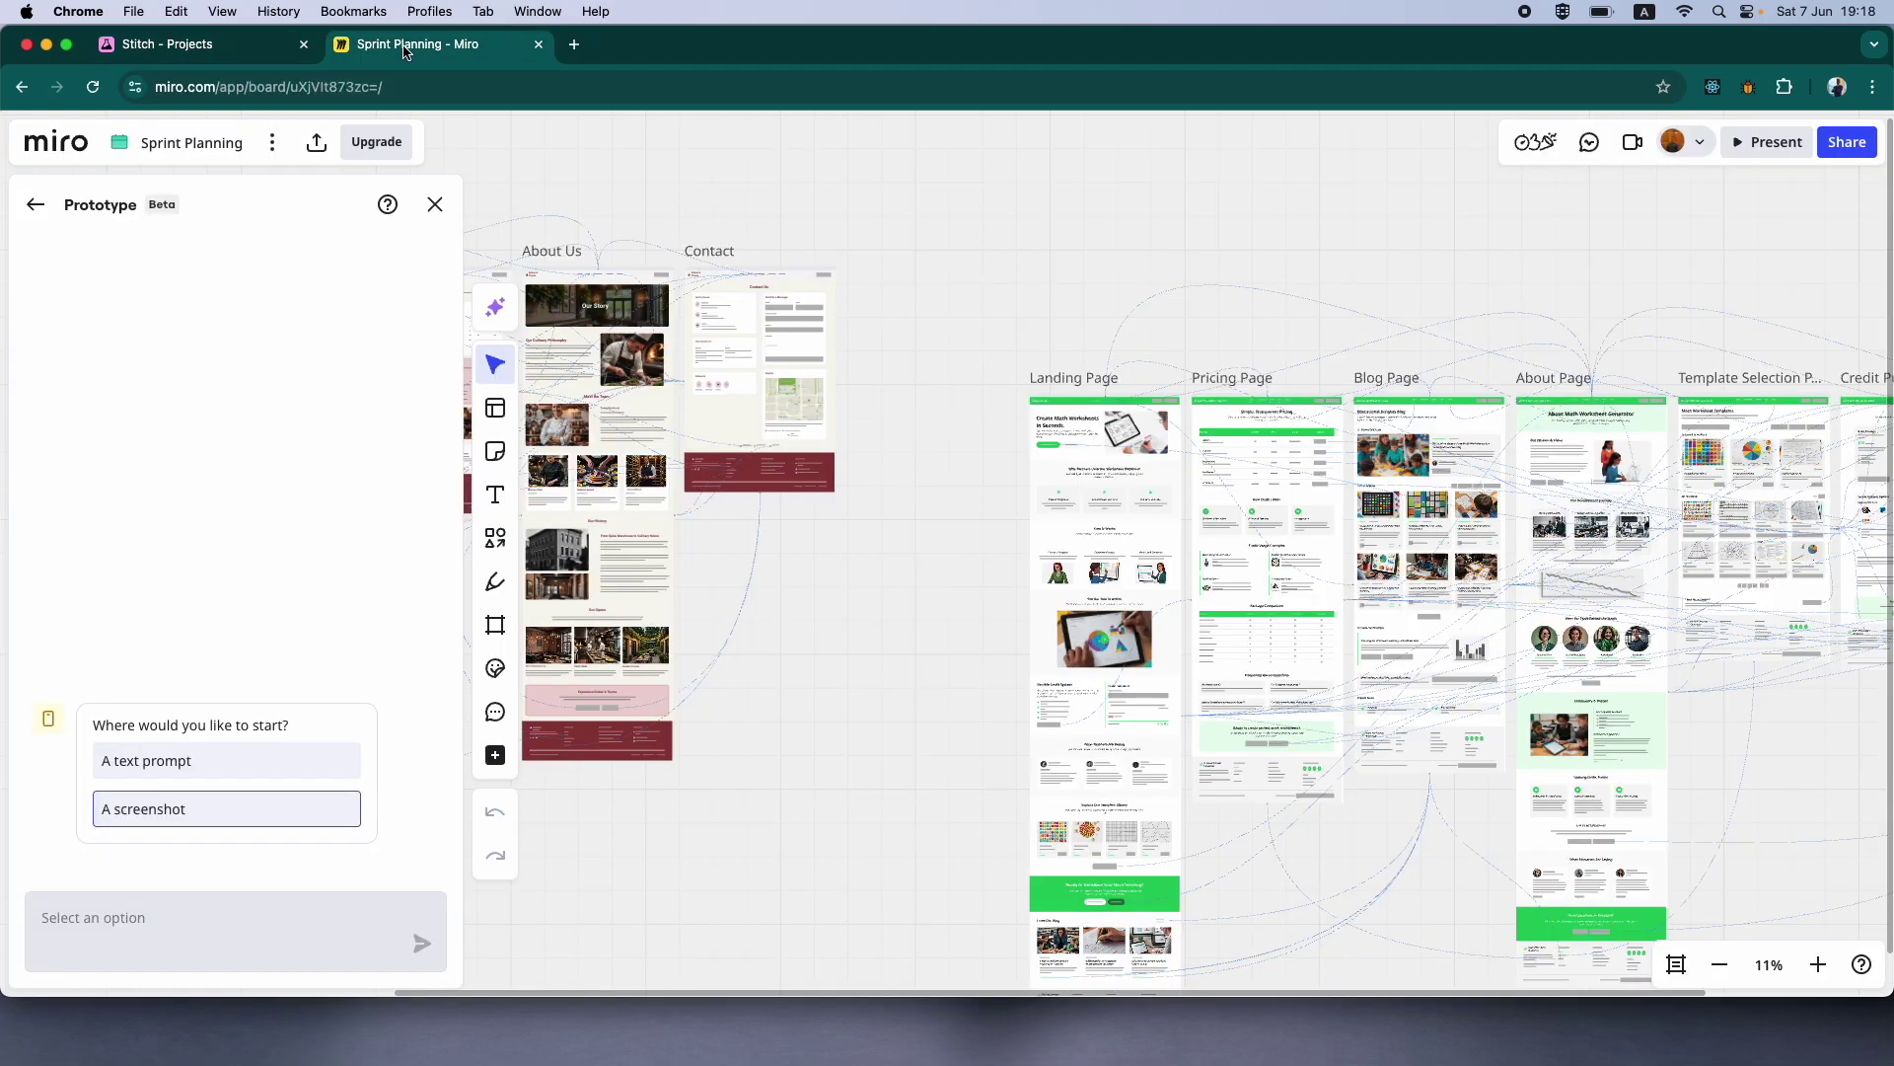
- Close Miro's Prototype panel and scroll the canvas down to blank space past the page frames
click(435, 205)
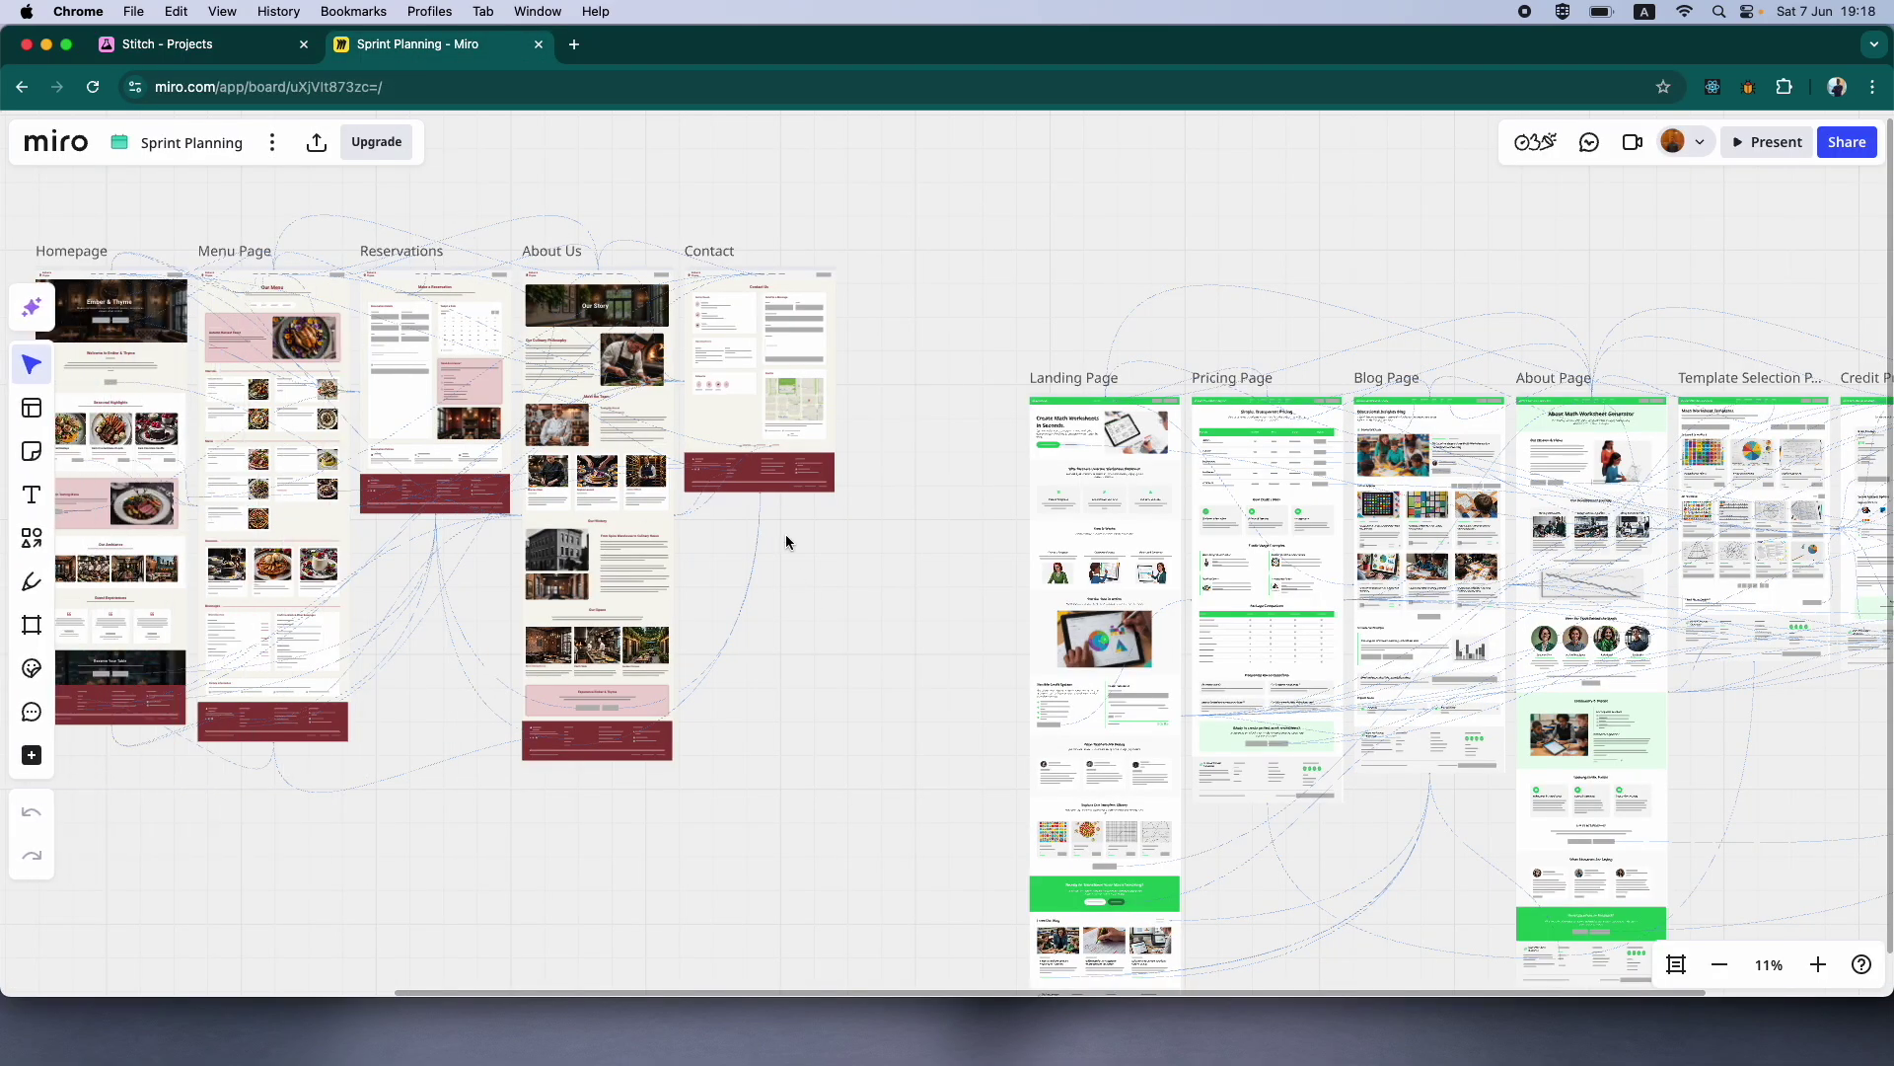
scroll(786, 541, down, 3)
scroll(785, 542, left, 3)
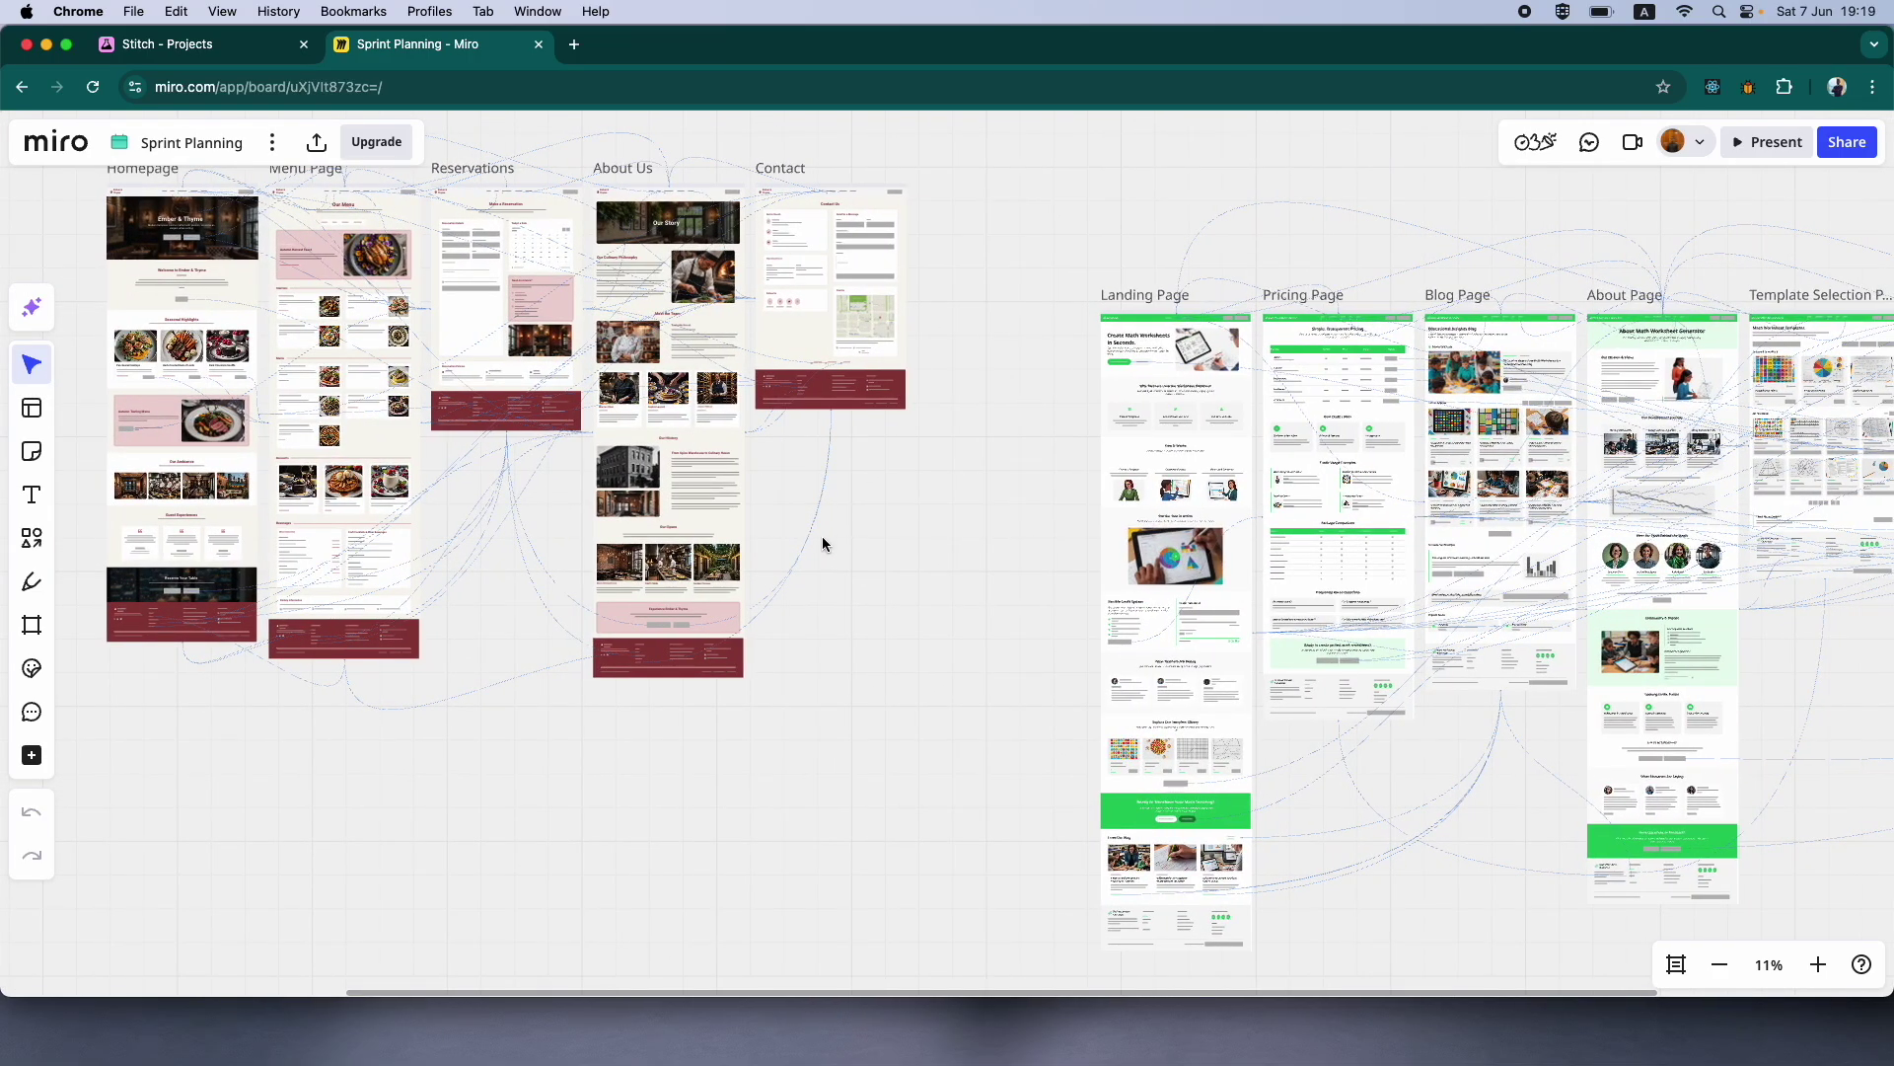
scroll(434, 402, up, 3)
scroll(434, 402, right, 2)
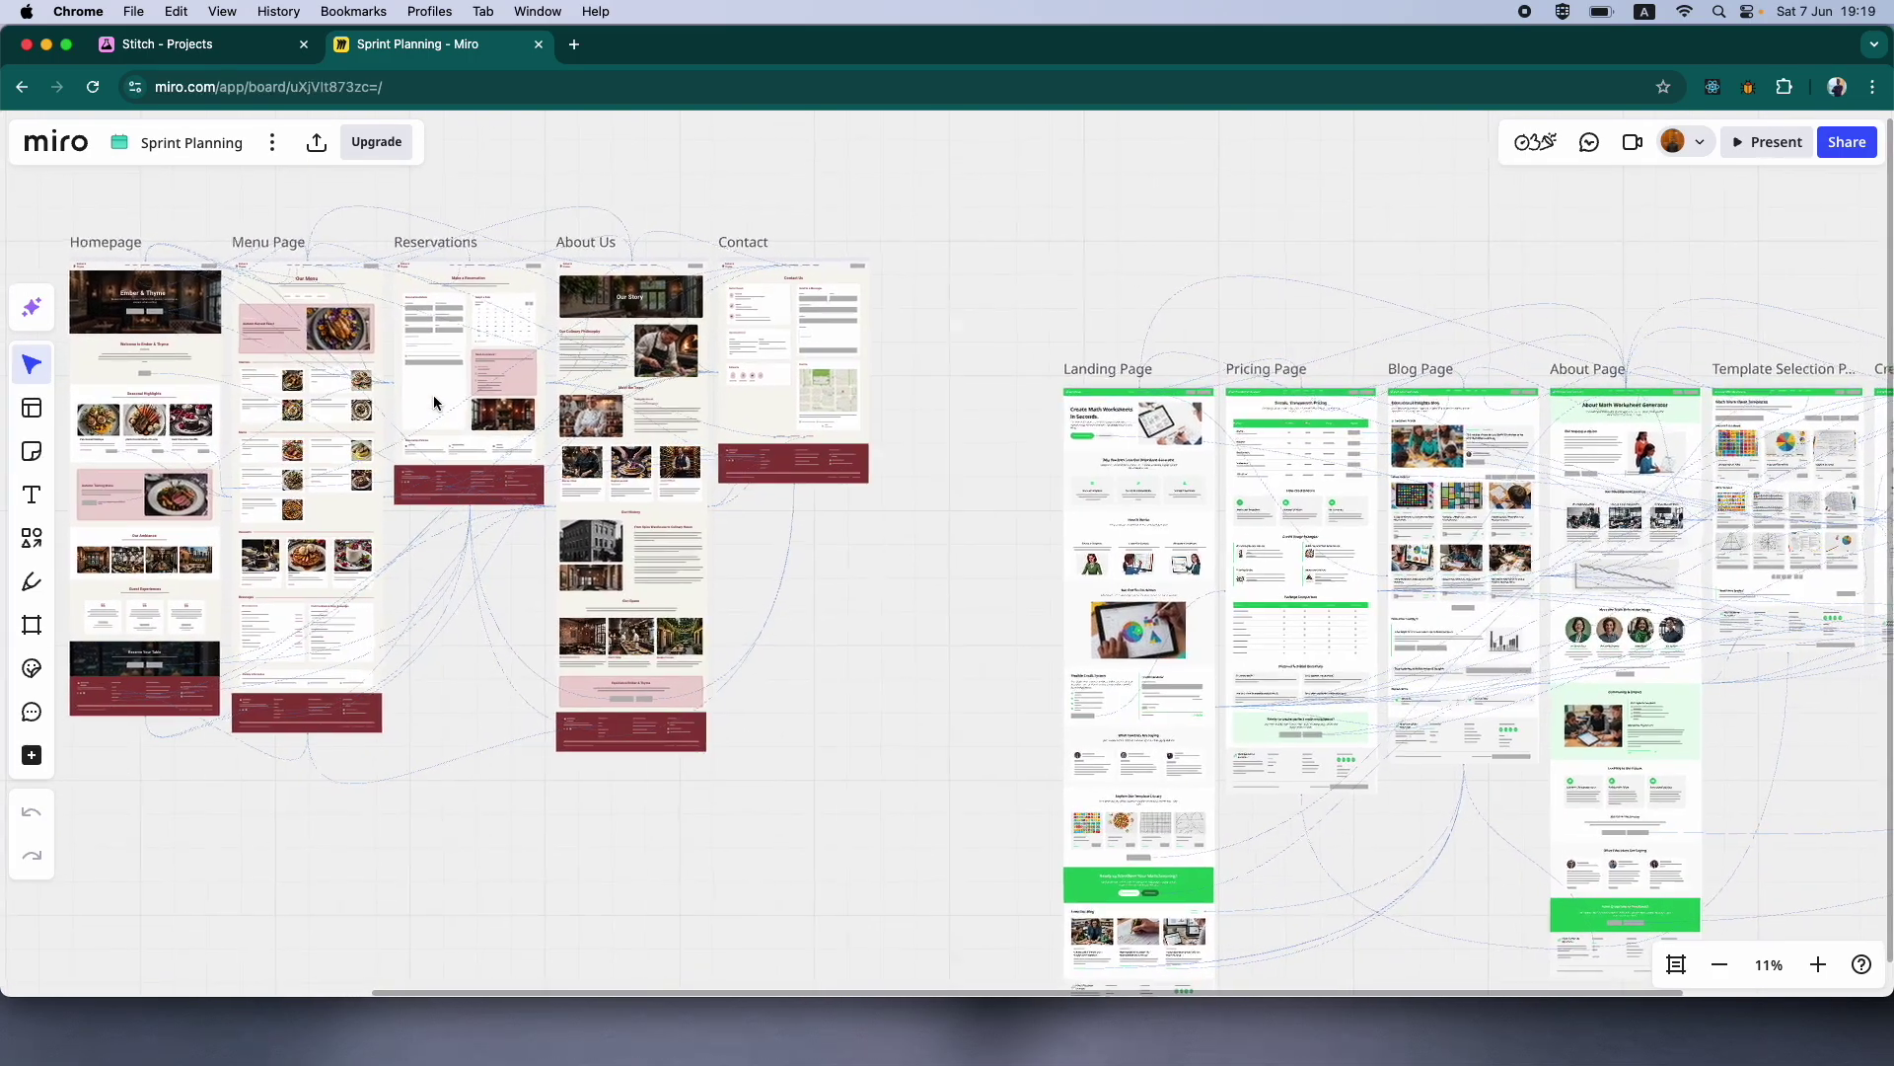
scroll(435, 403, left, 3)
scroll(434, 403, down, 1)
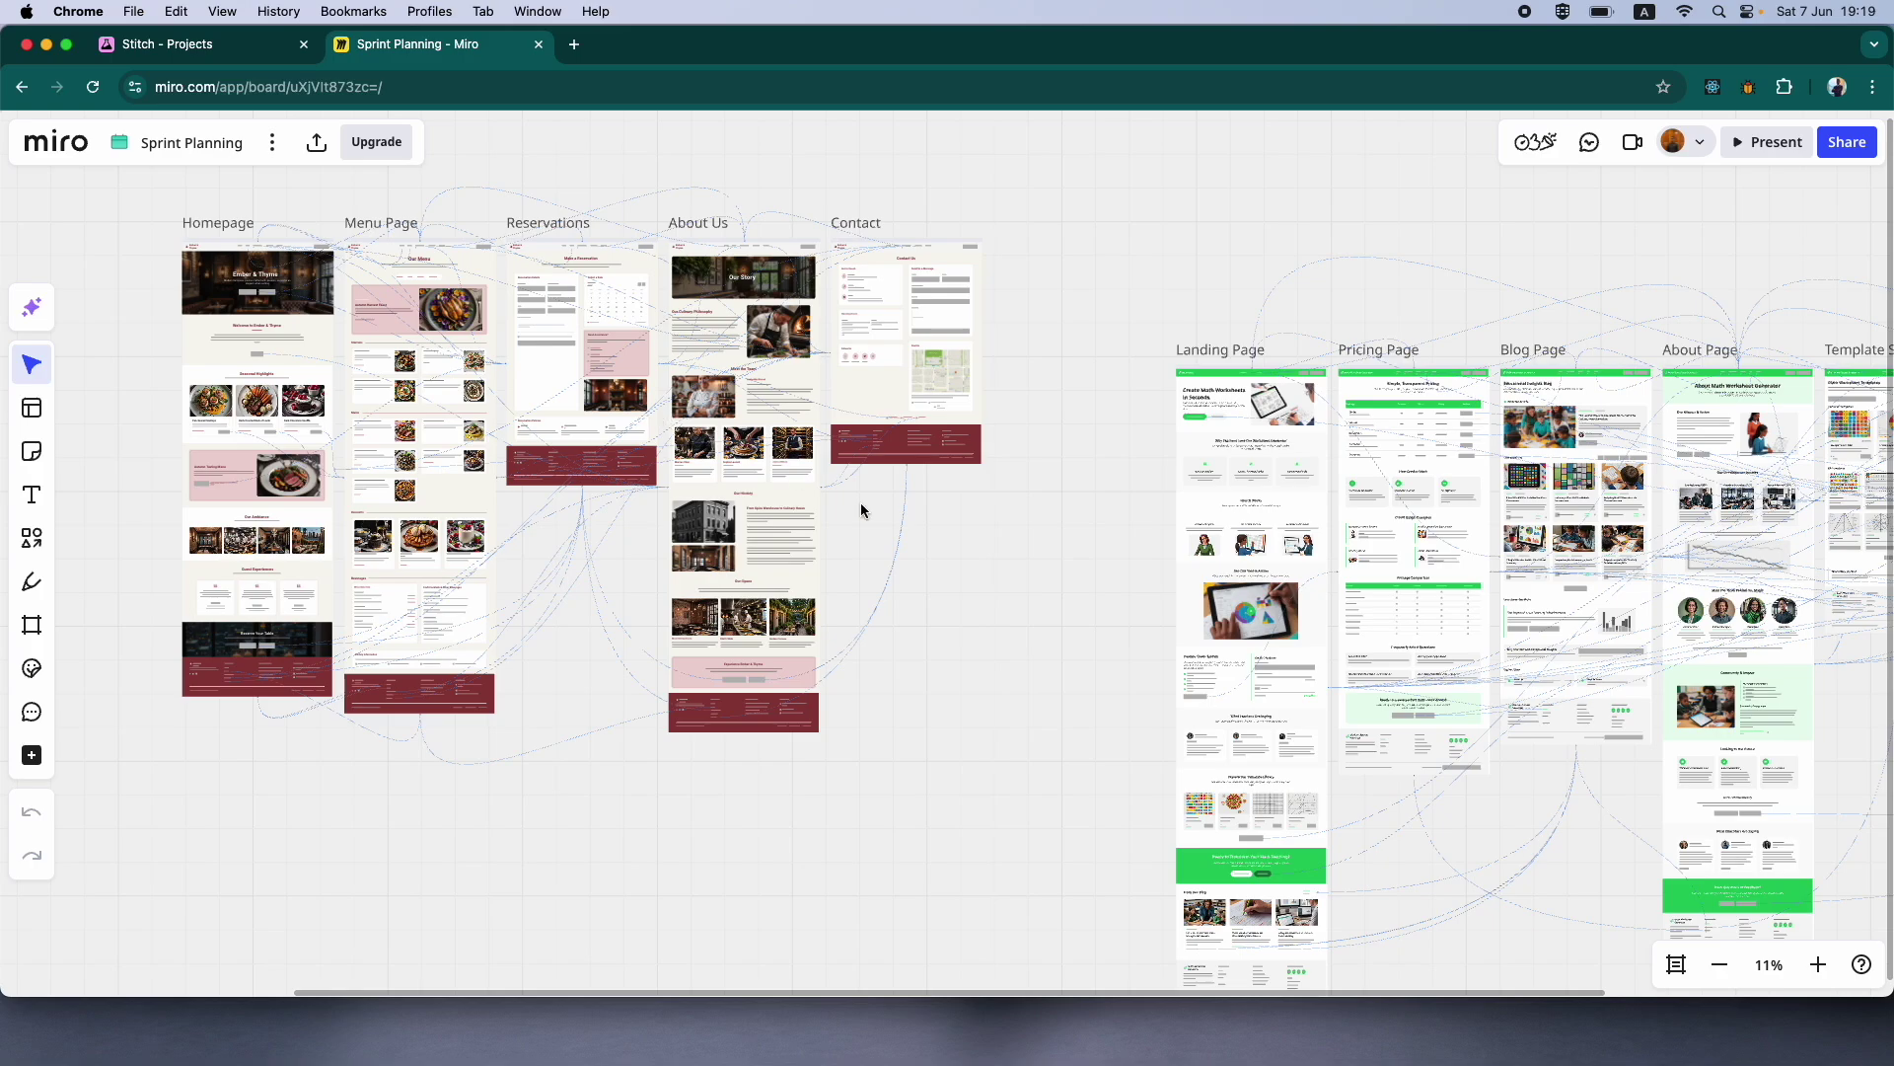
scroll(844, 515, down, 10)
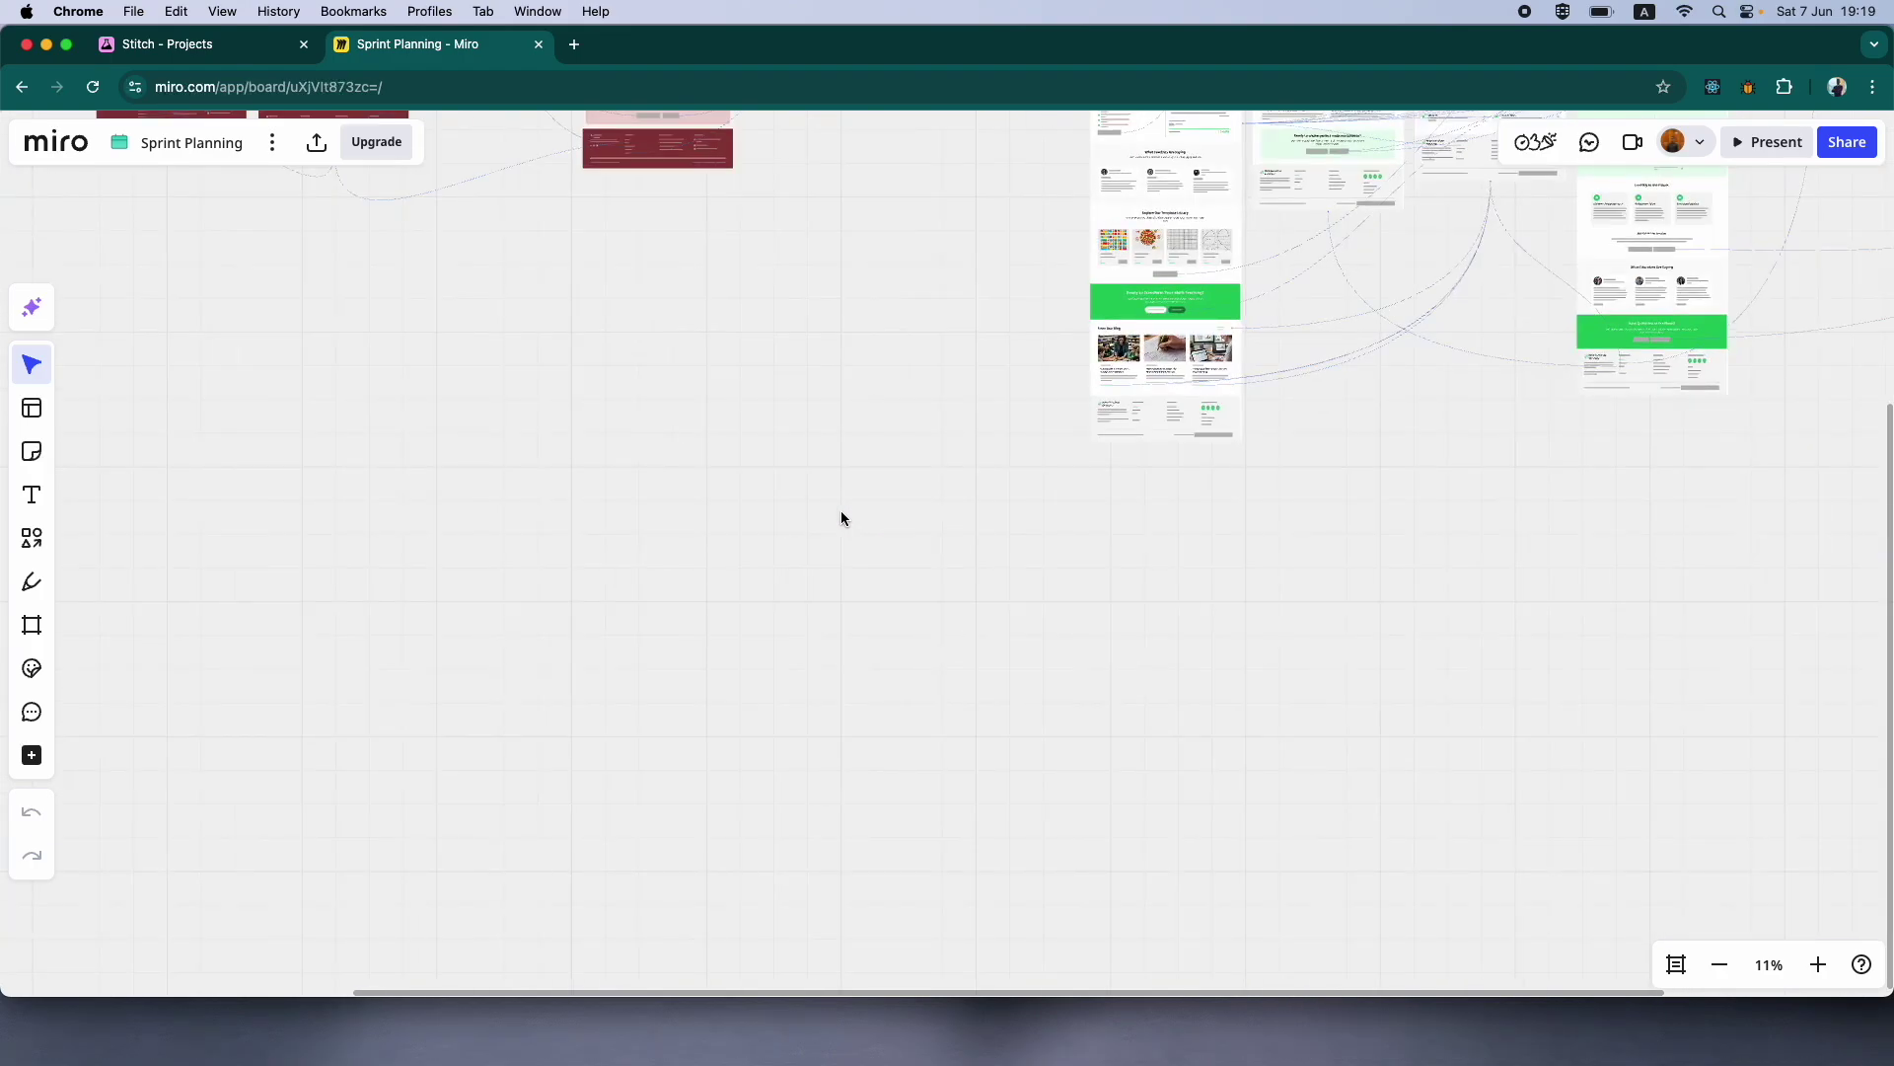
scroll(1036, 579, left, 2)
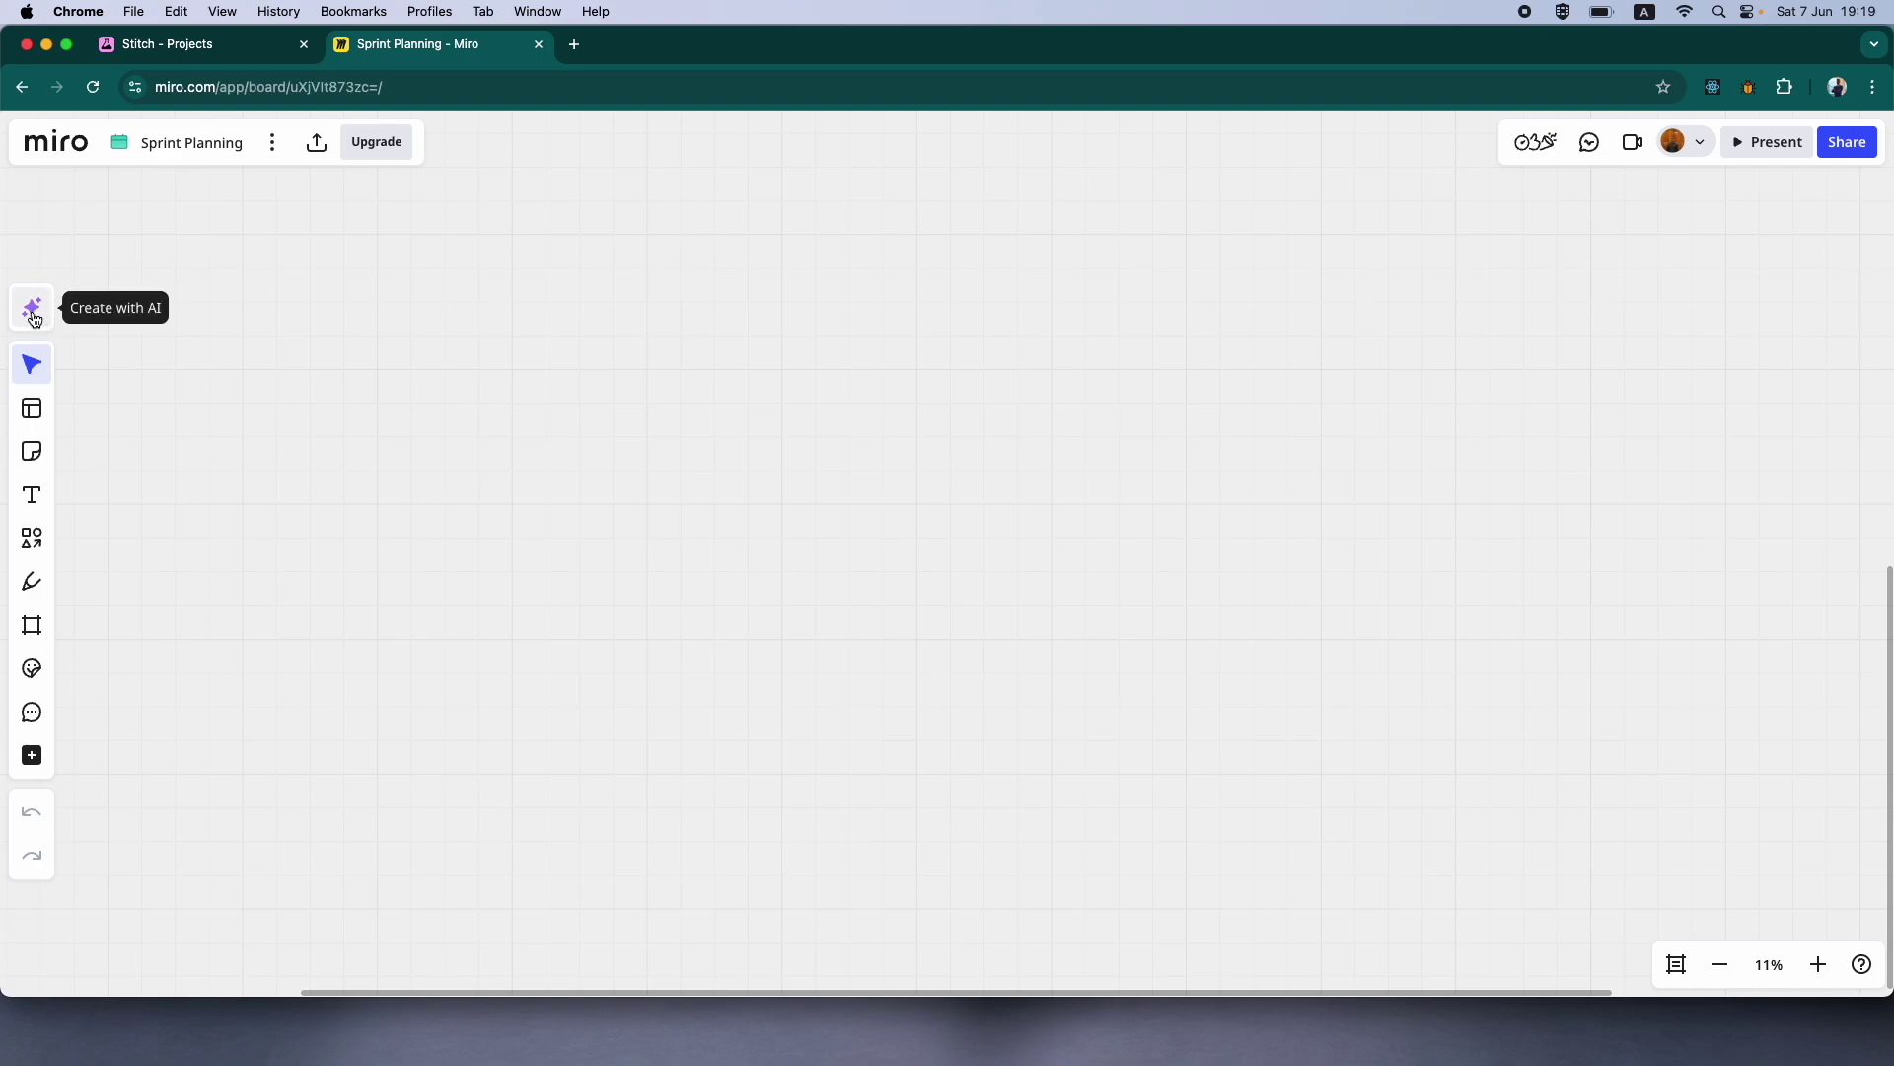
- Start a Miro AI prototype from a text prompt, Desktop, Multi screen flow, and paste the BrightBoost brief
click(32, 309)
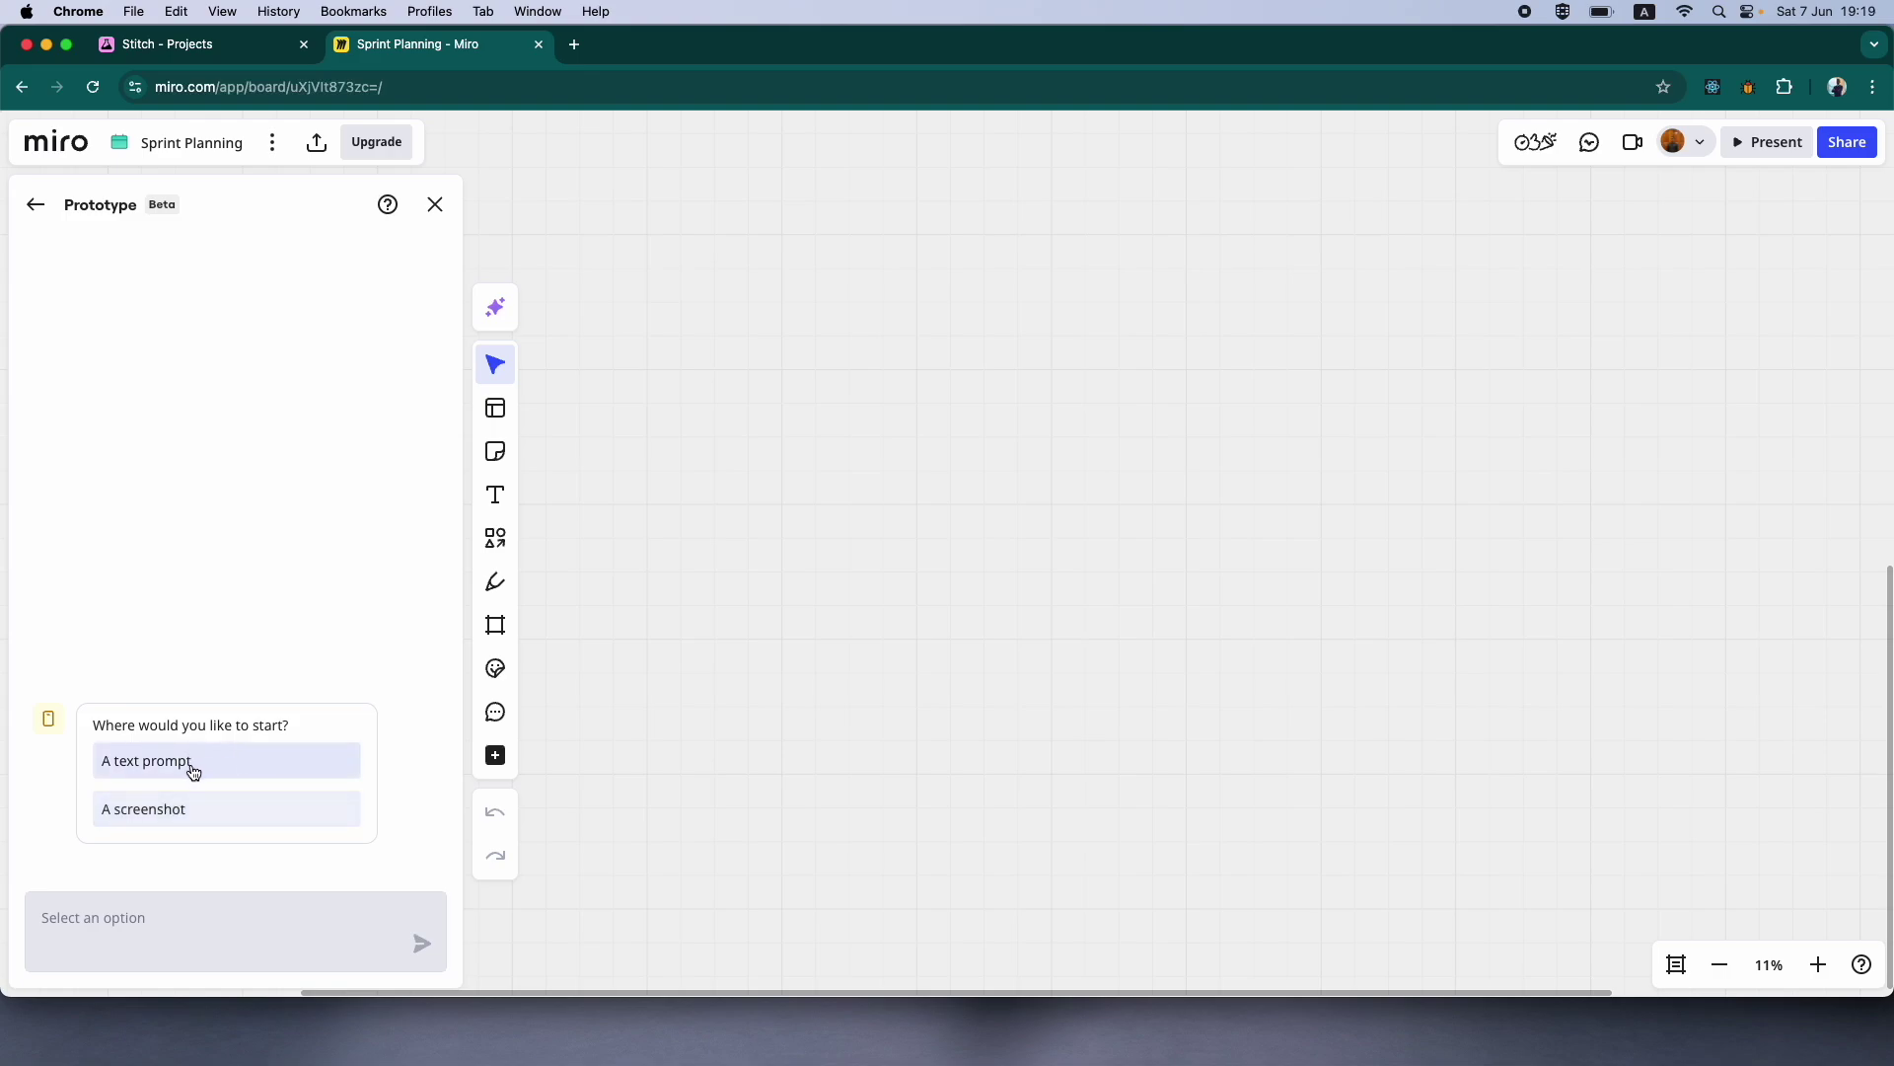
click(186, 771)
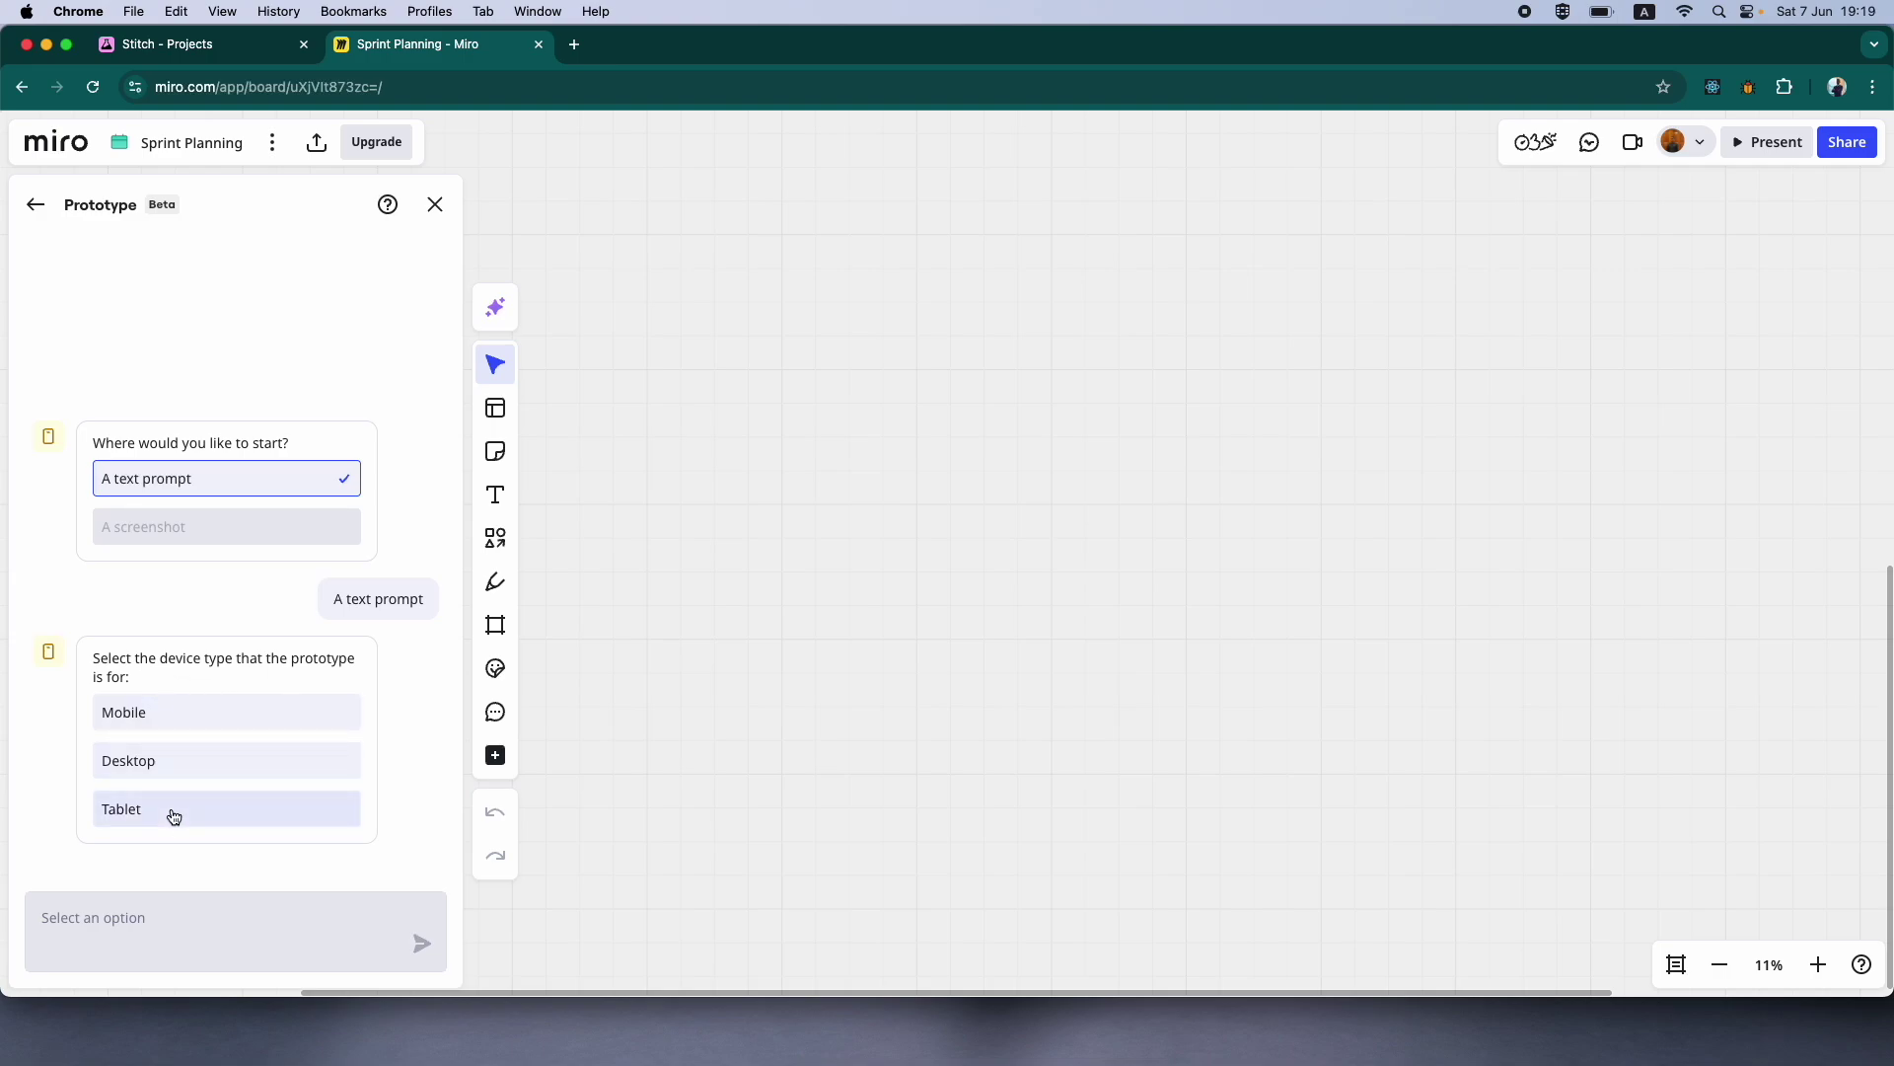
click(158, 773)
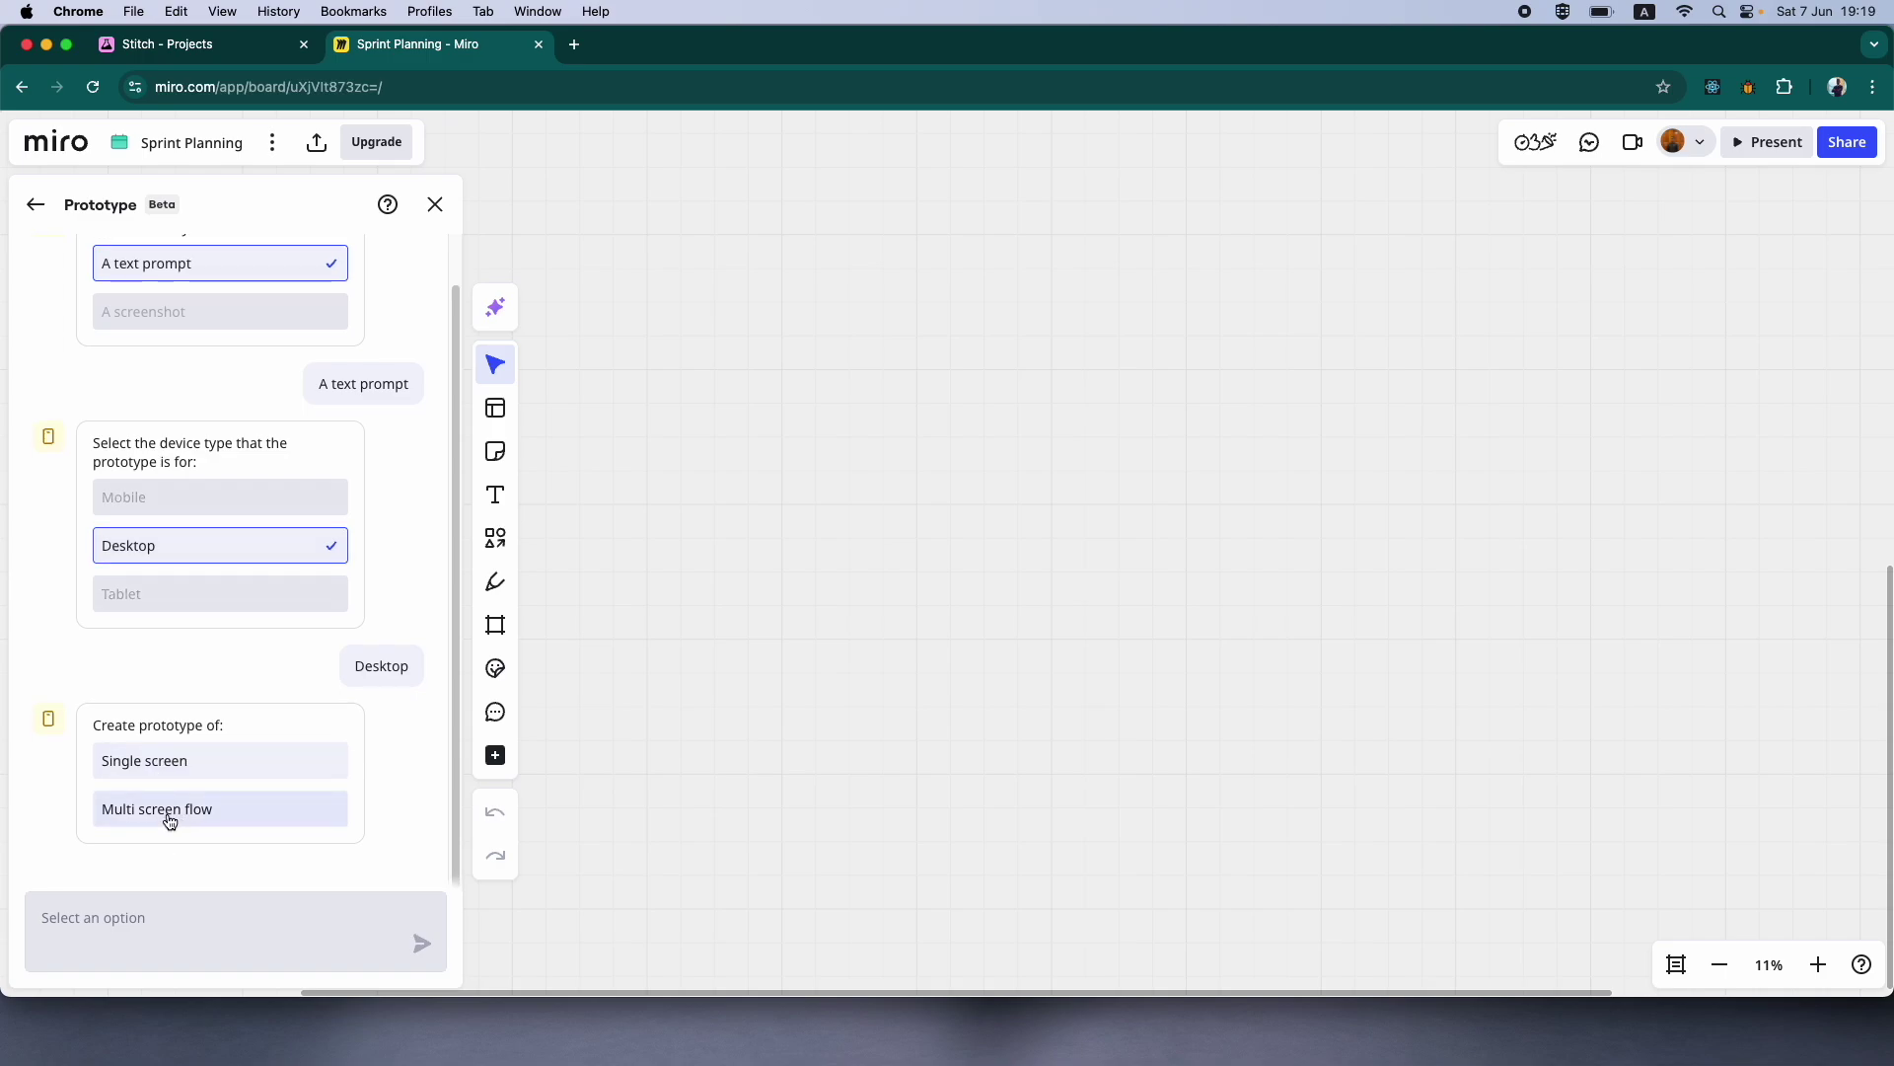
click(163, 814)
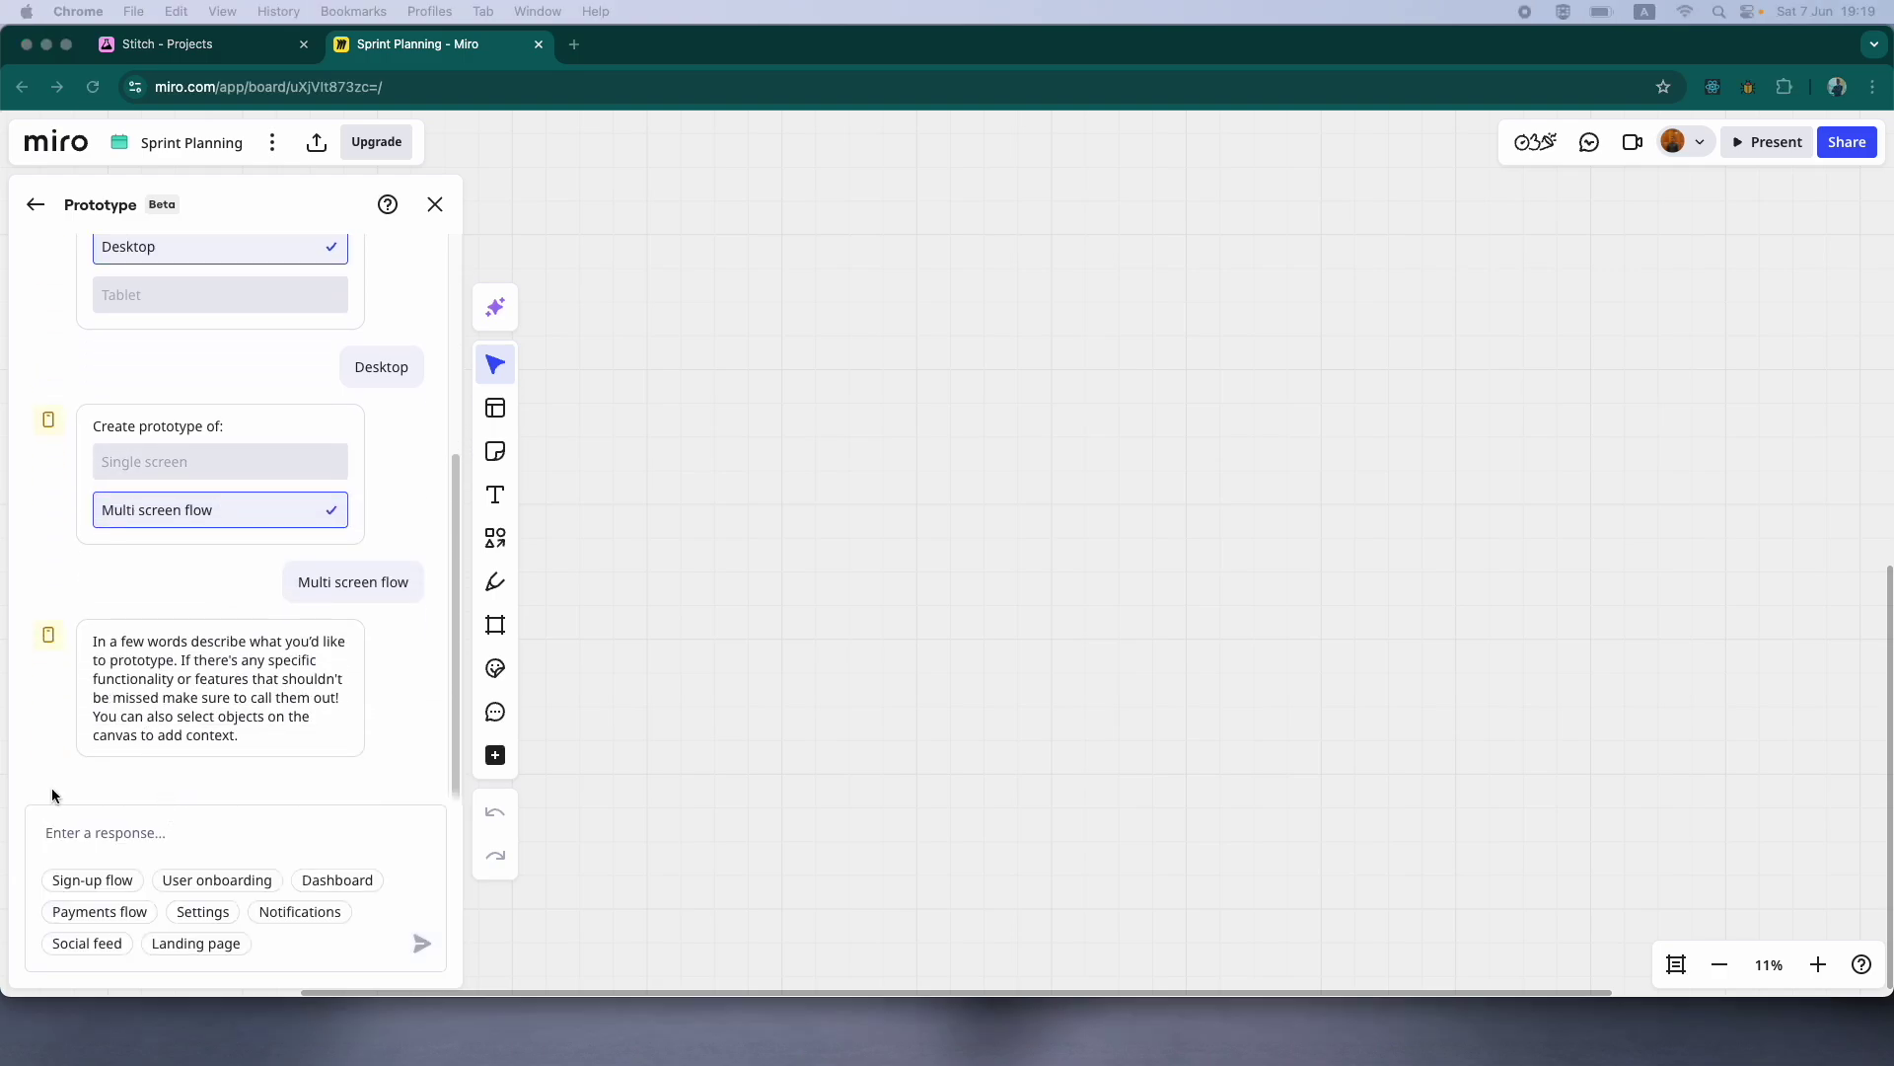
click(189, 844)
key(super+v)
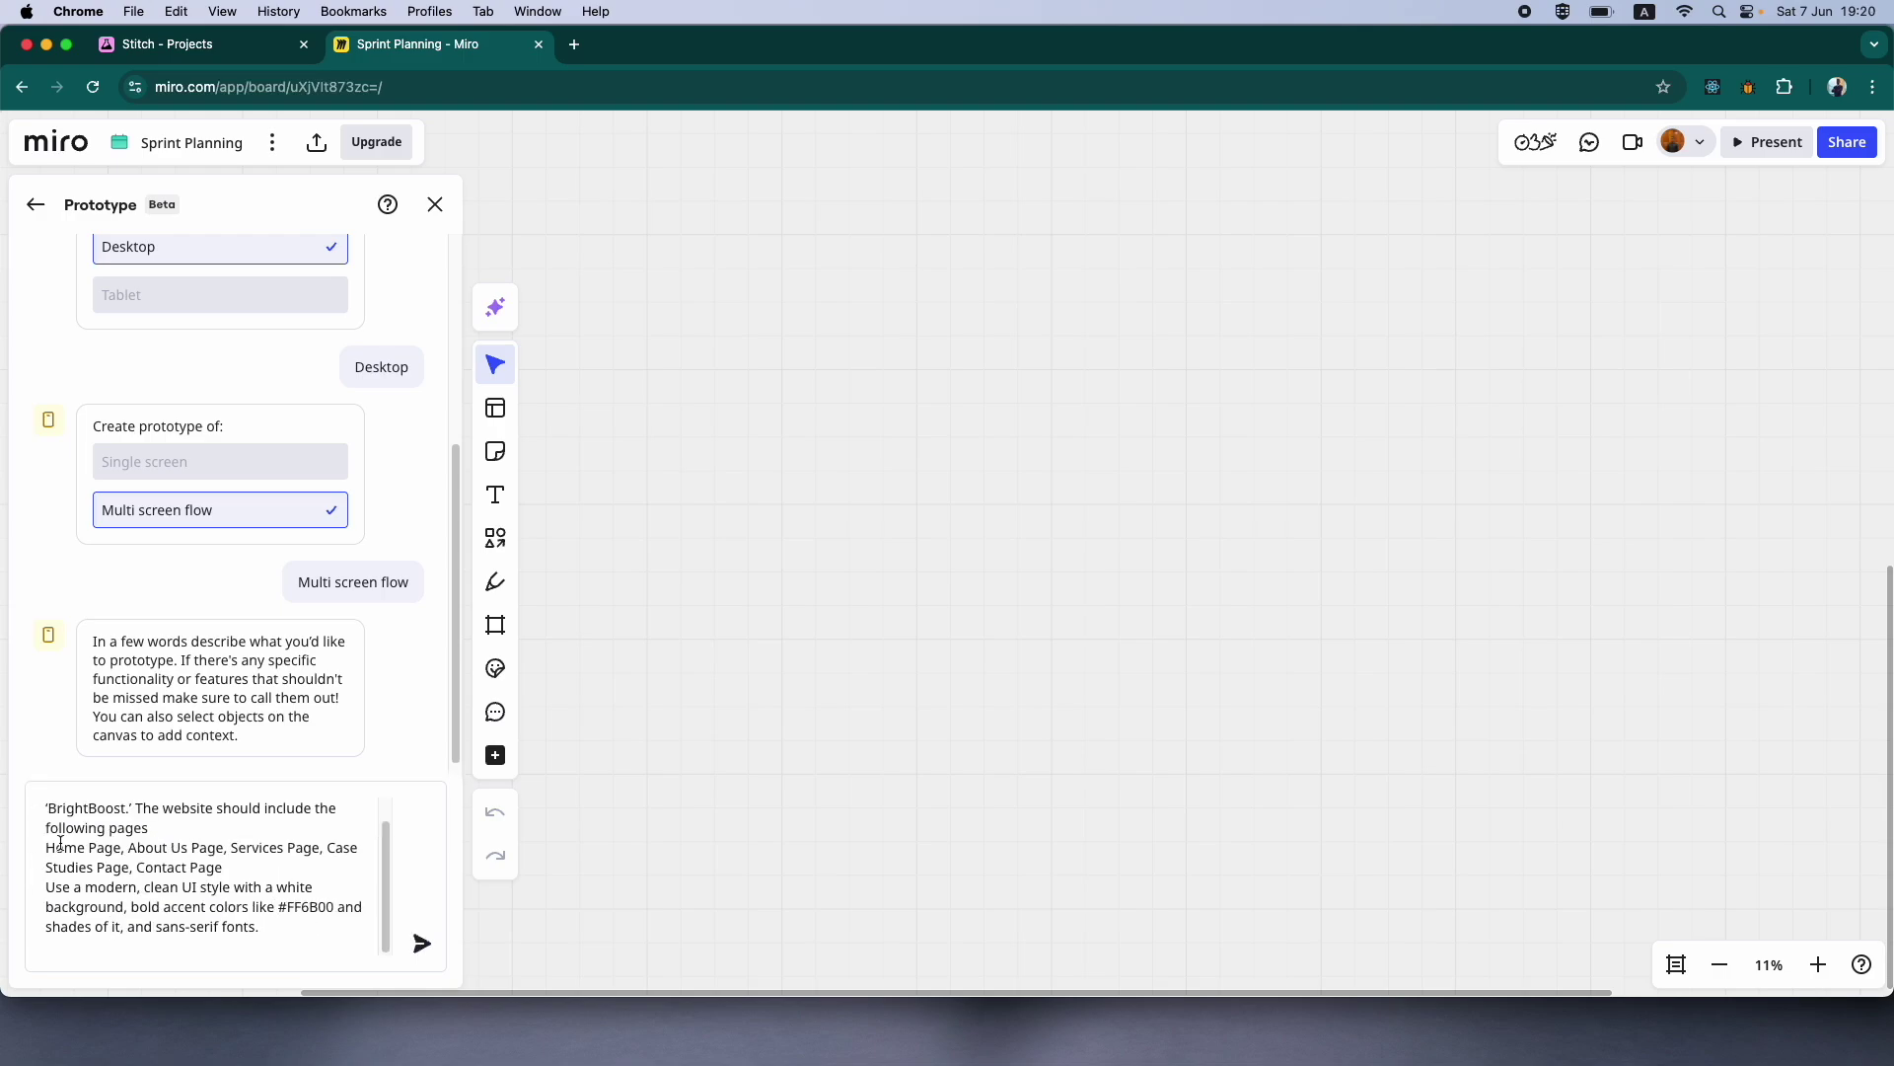
- Check the page list in Miro's prompt and send the BrightBoost brief to generate the prototype
drag(49, 815, 103, 812)
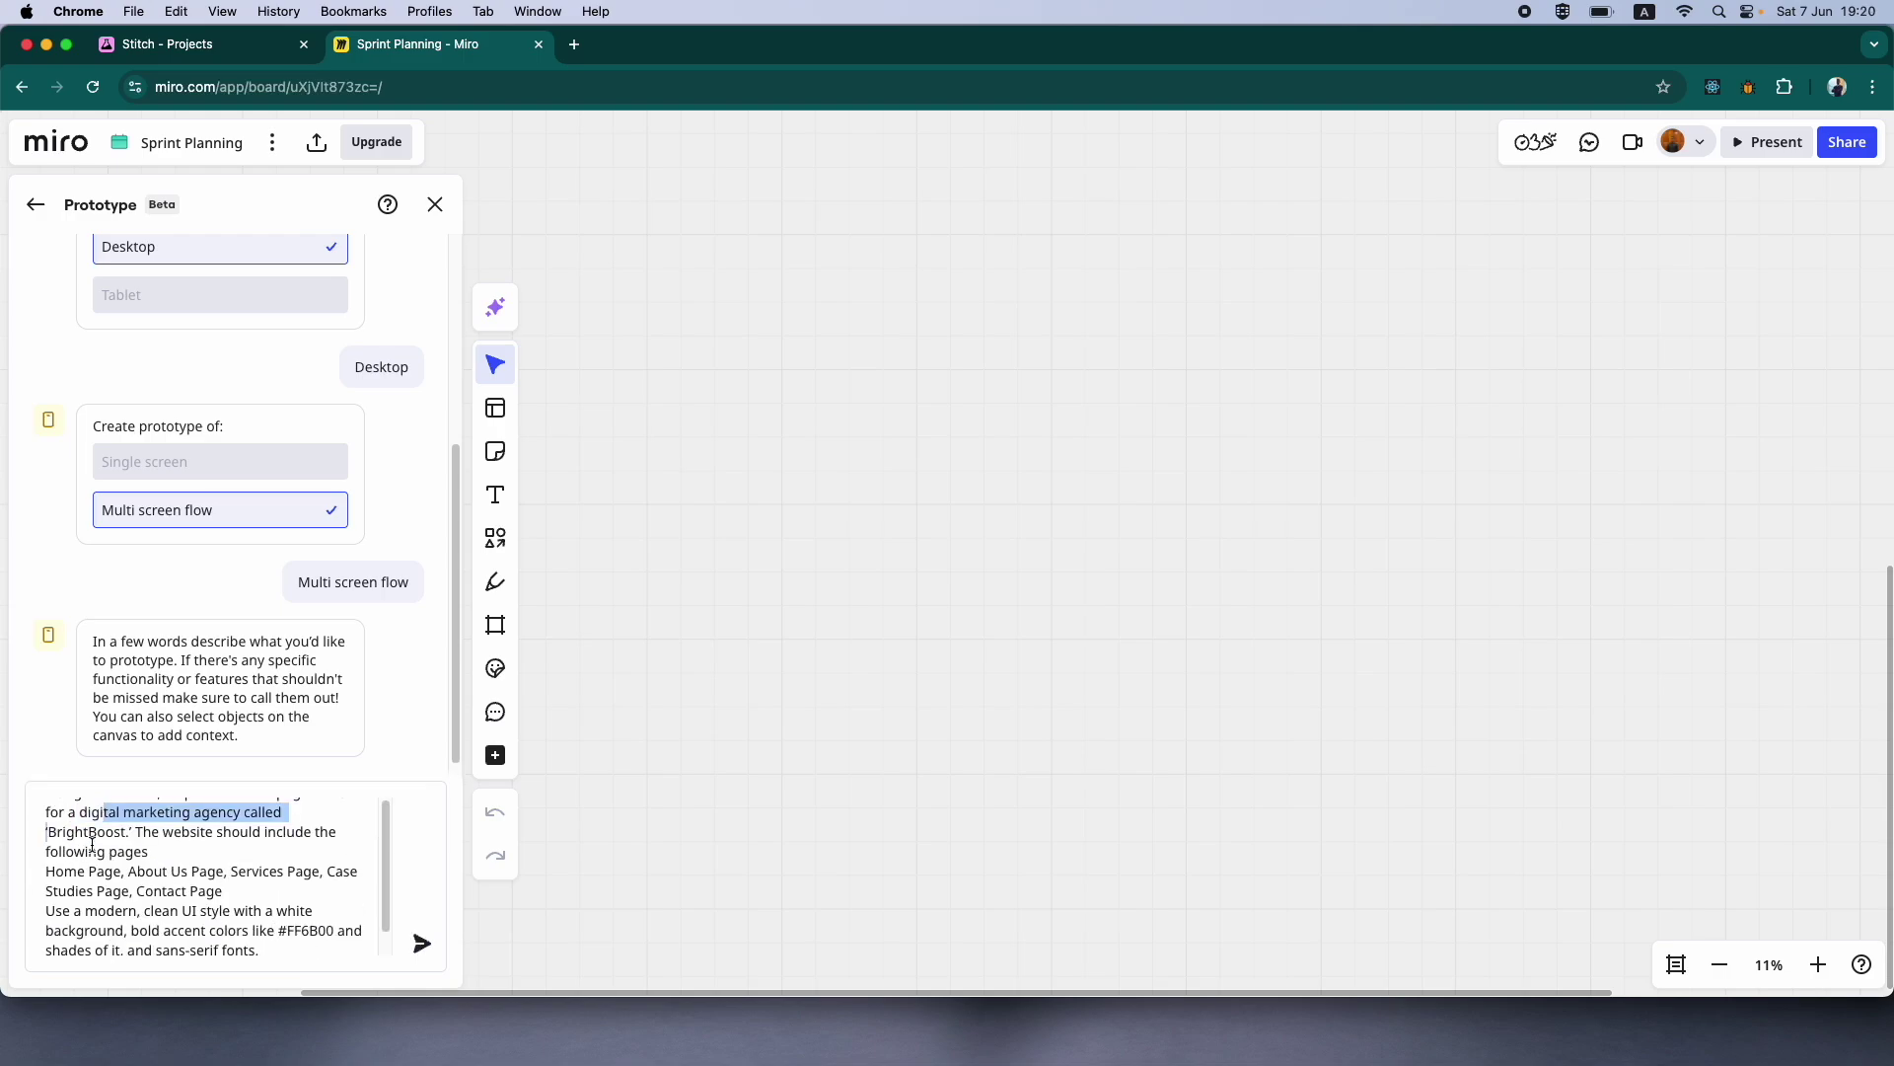
drag(42, 871, 254, 889)
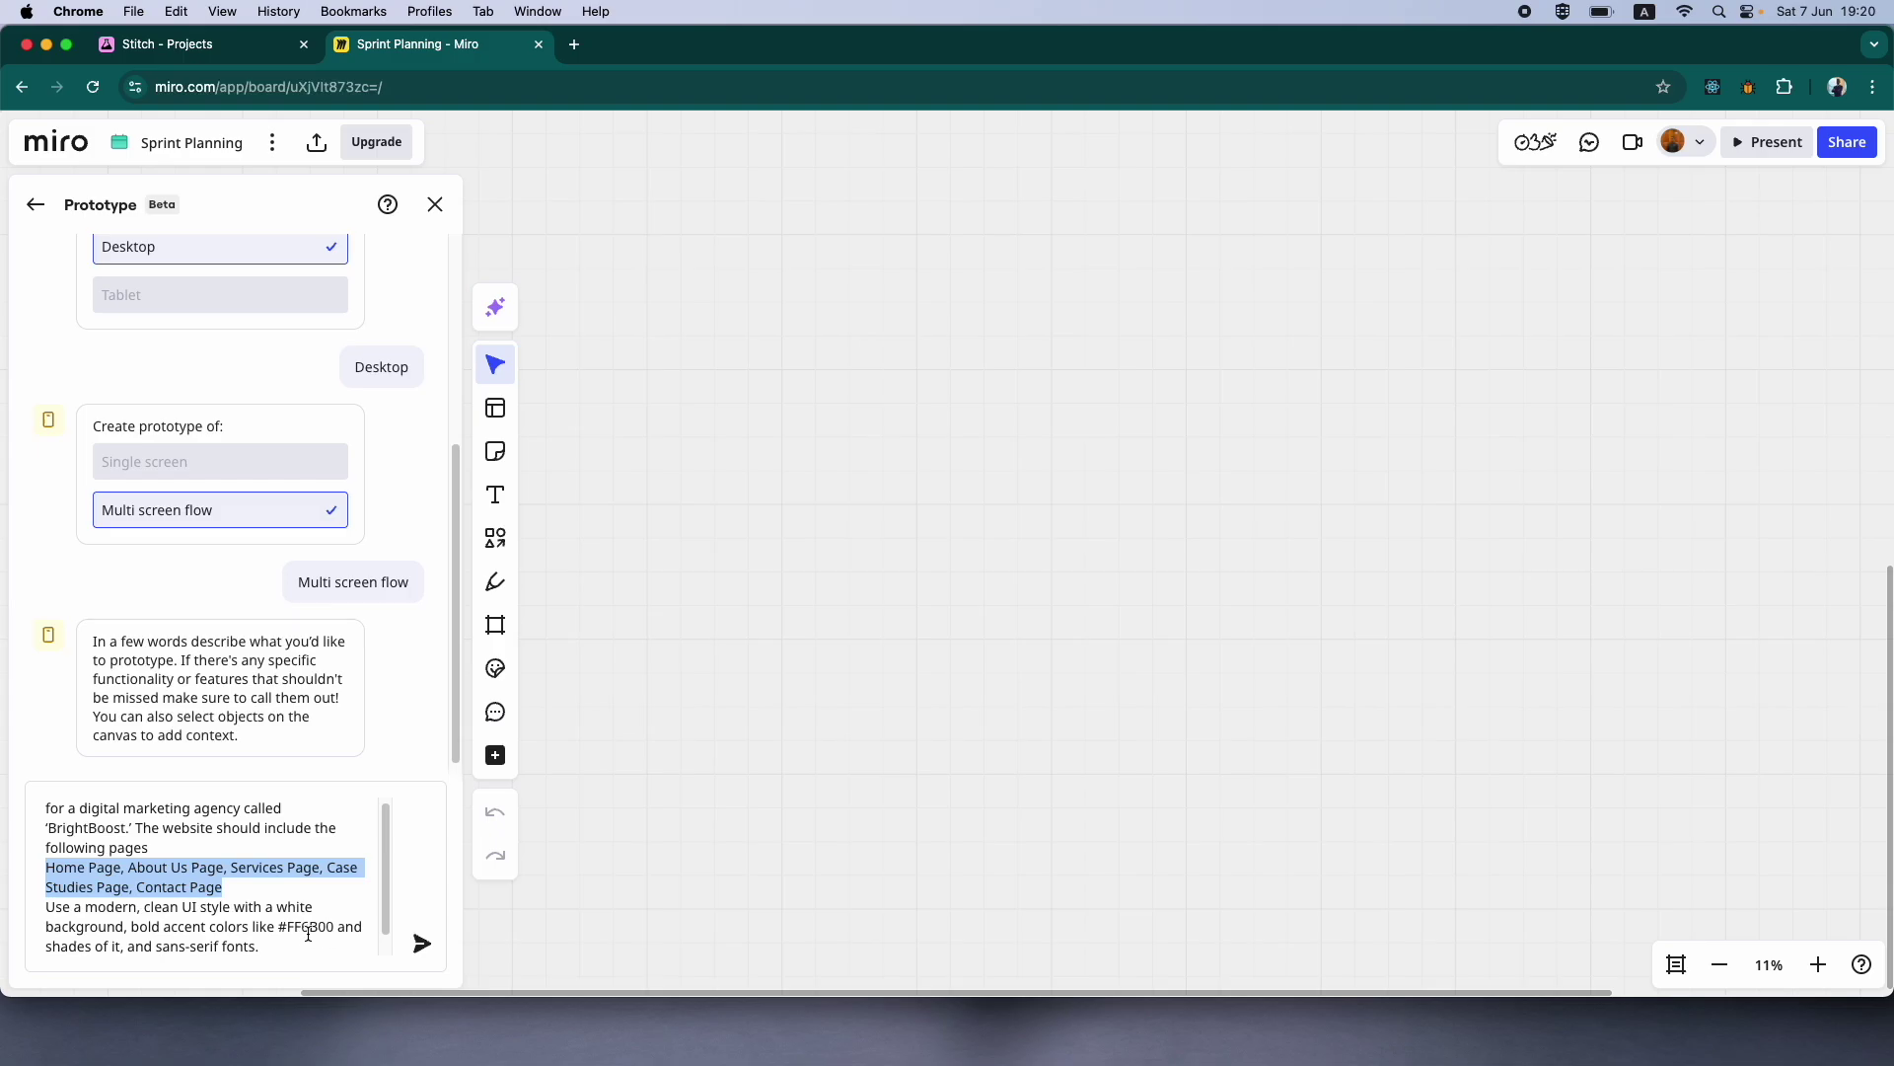
scroll(395, 939, down, 1)
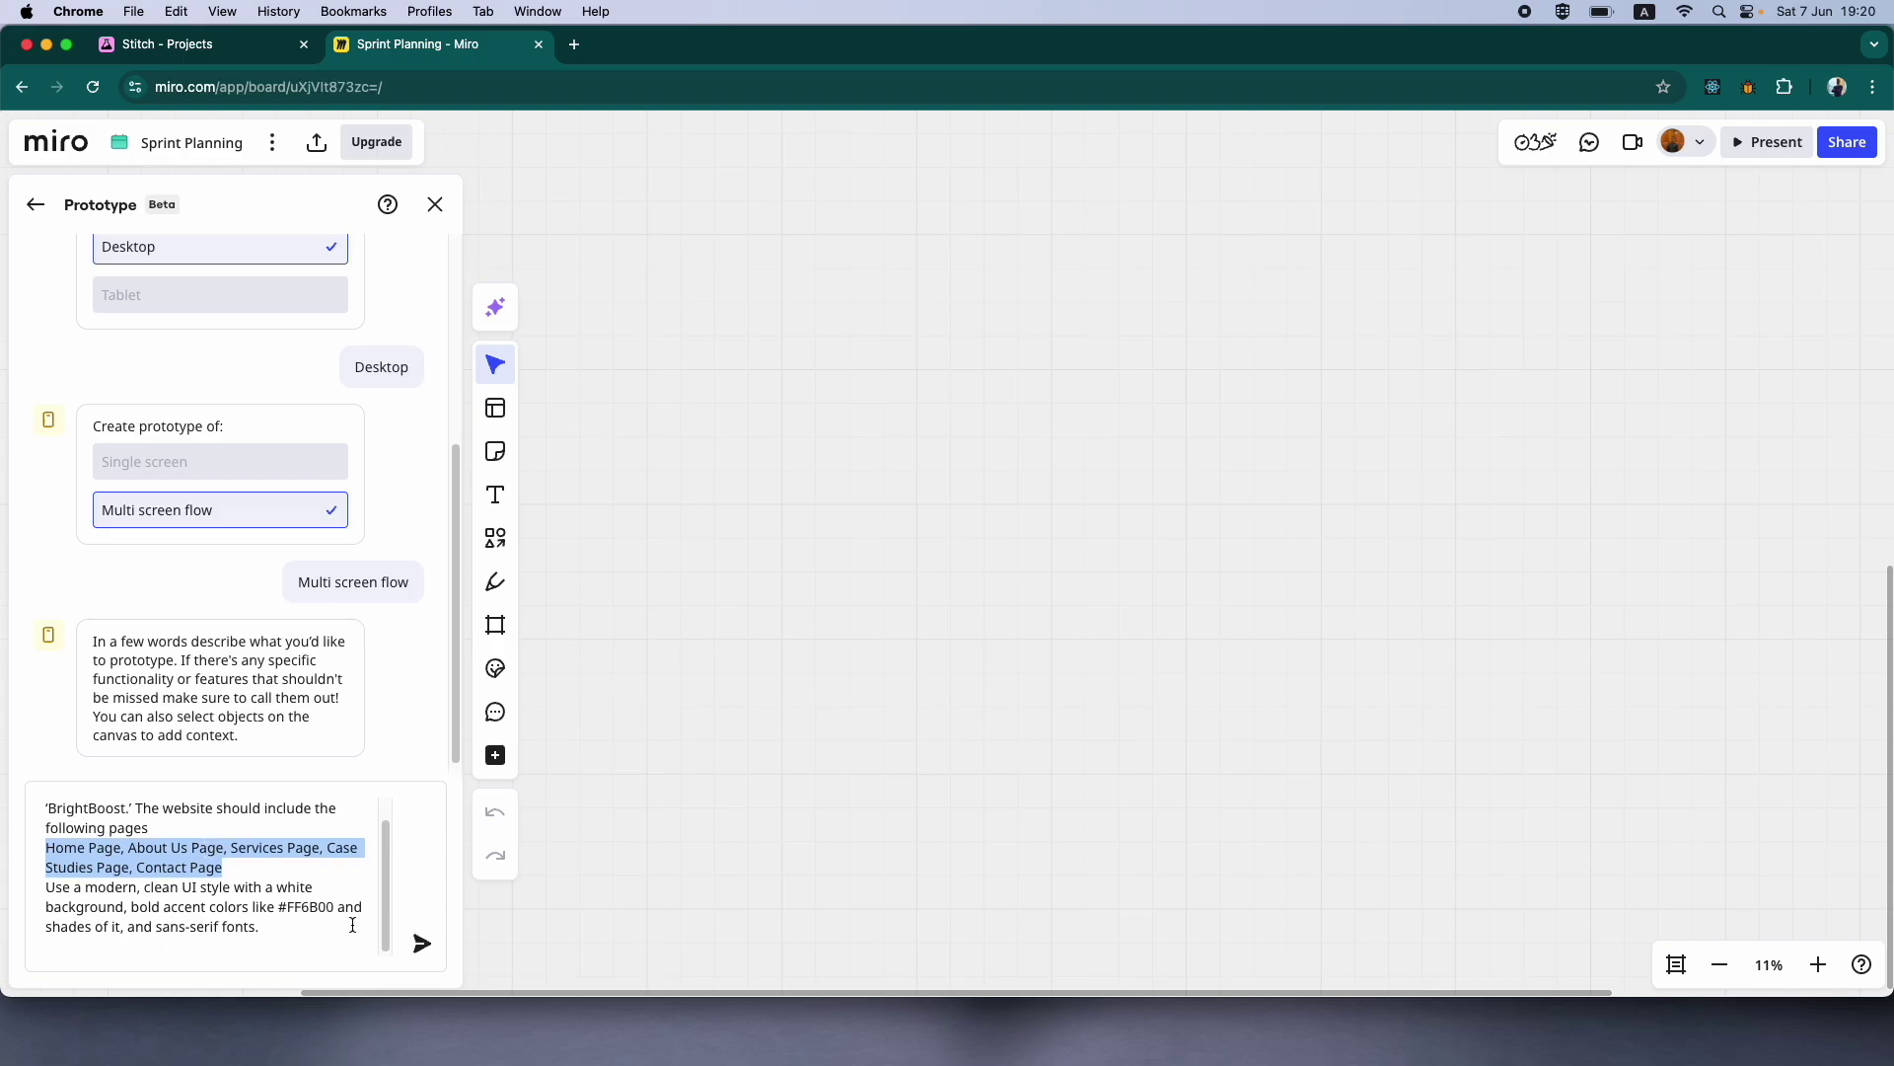
click(420, 943)
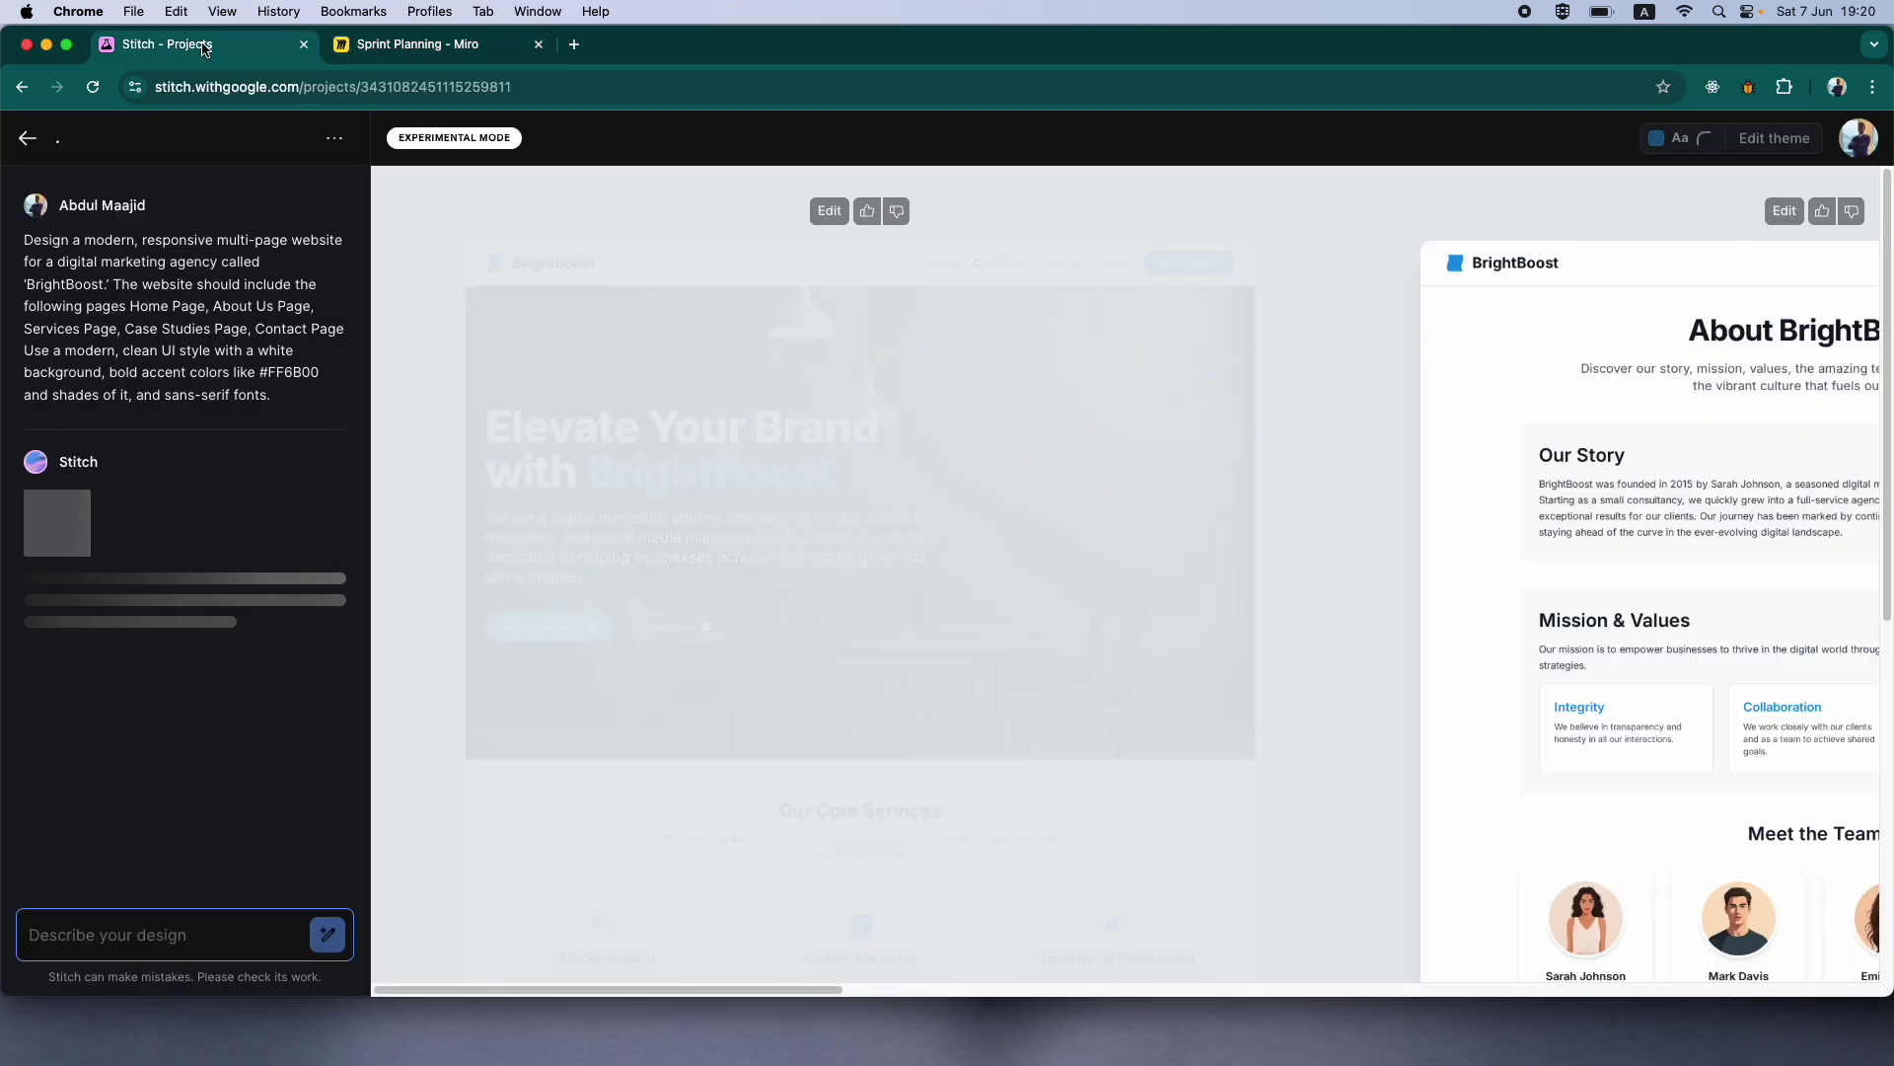
- Inspect the generated BrightBoost page designs on the Stitch canvas, then drag the Miro tab into its own window
click(203, 45)
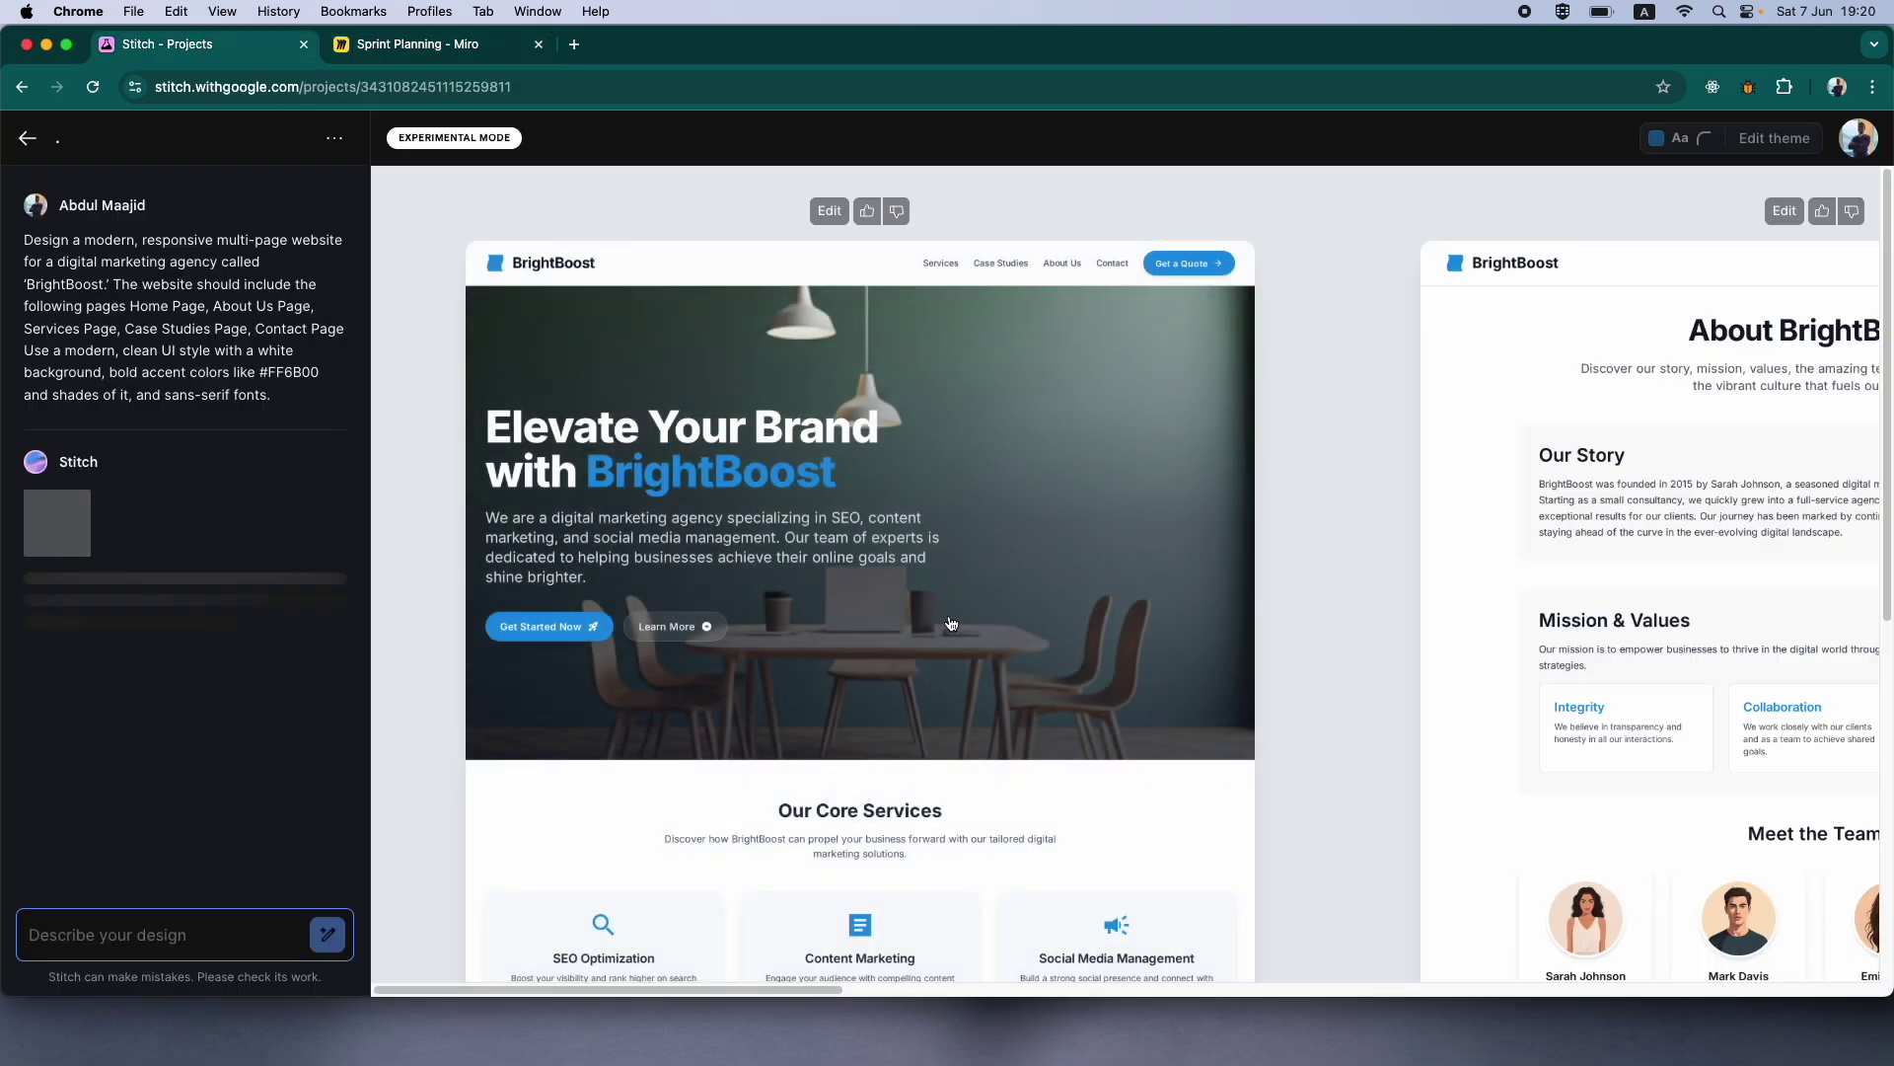
scroll(927, 596, down, 1)
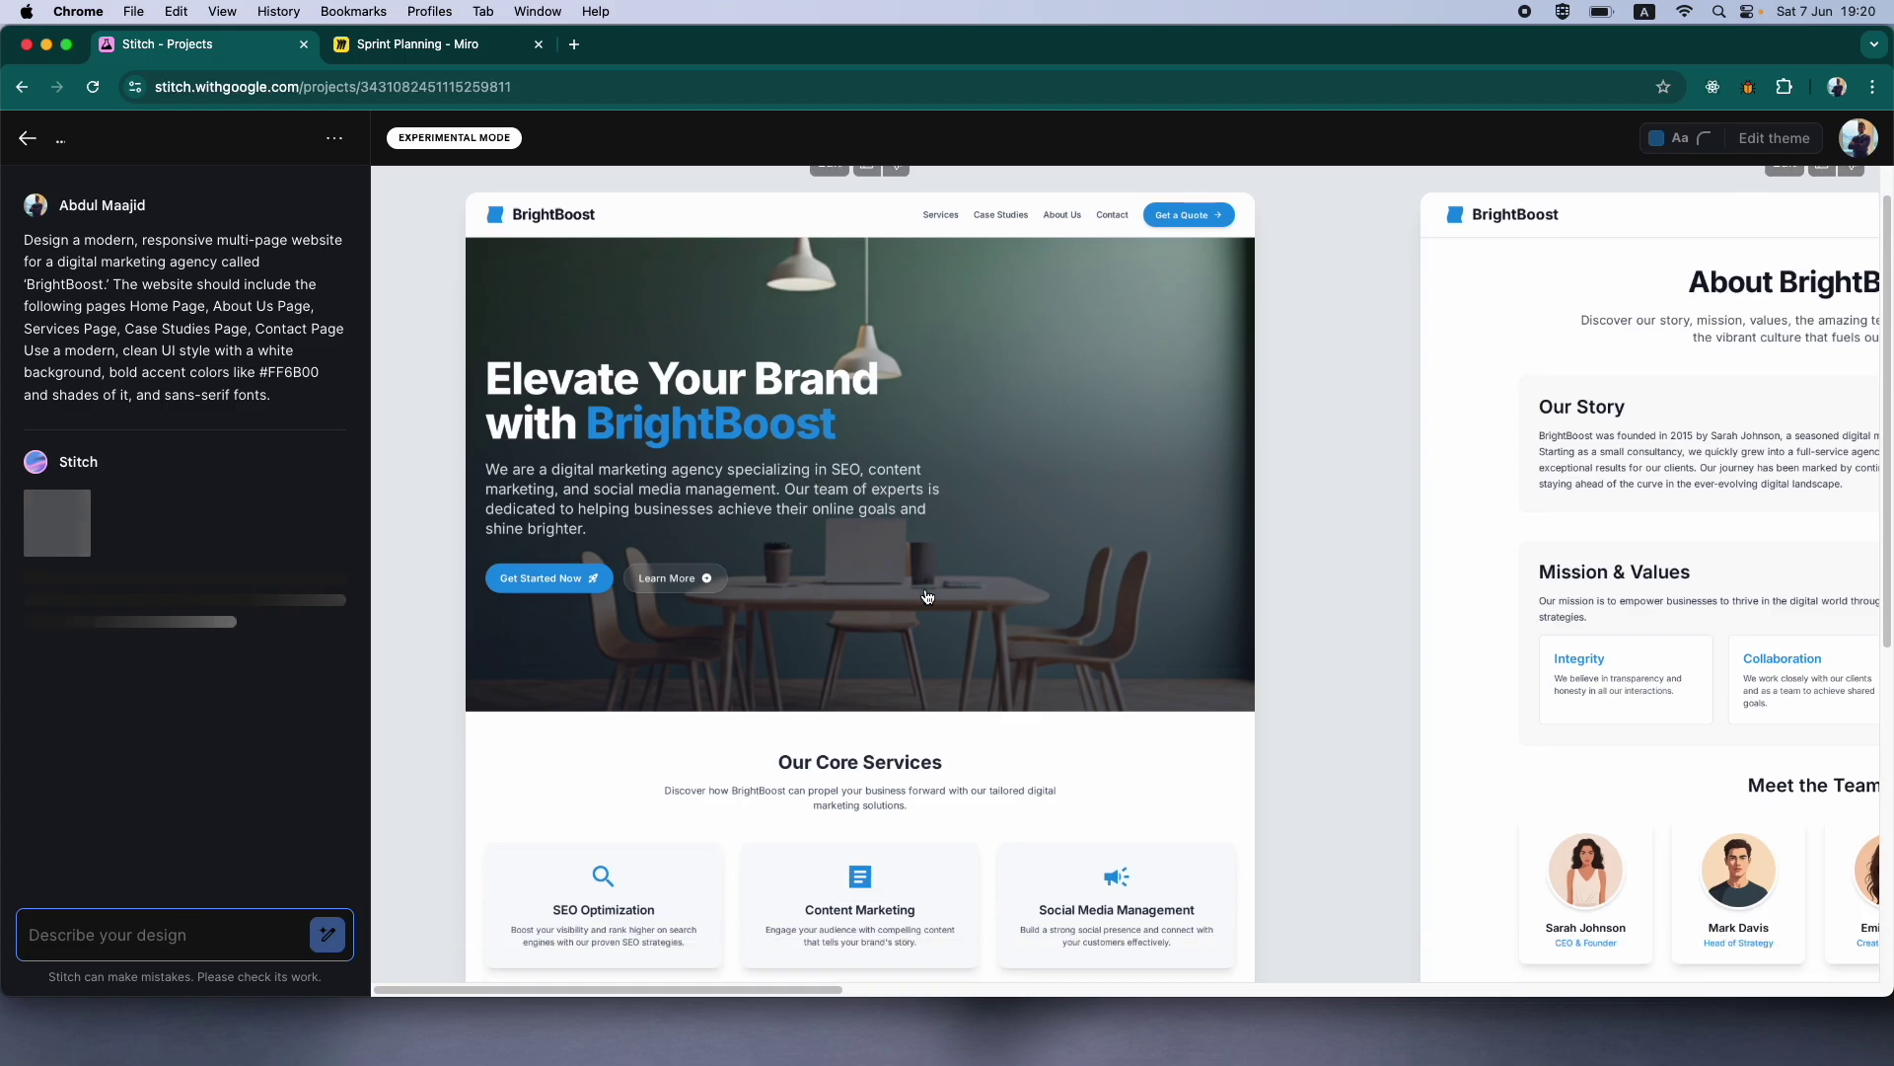
scroll(928, 596, down, 5)
scroll(921, 592, up, 10)
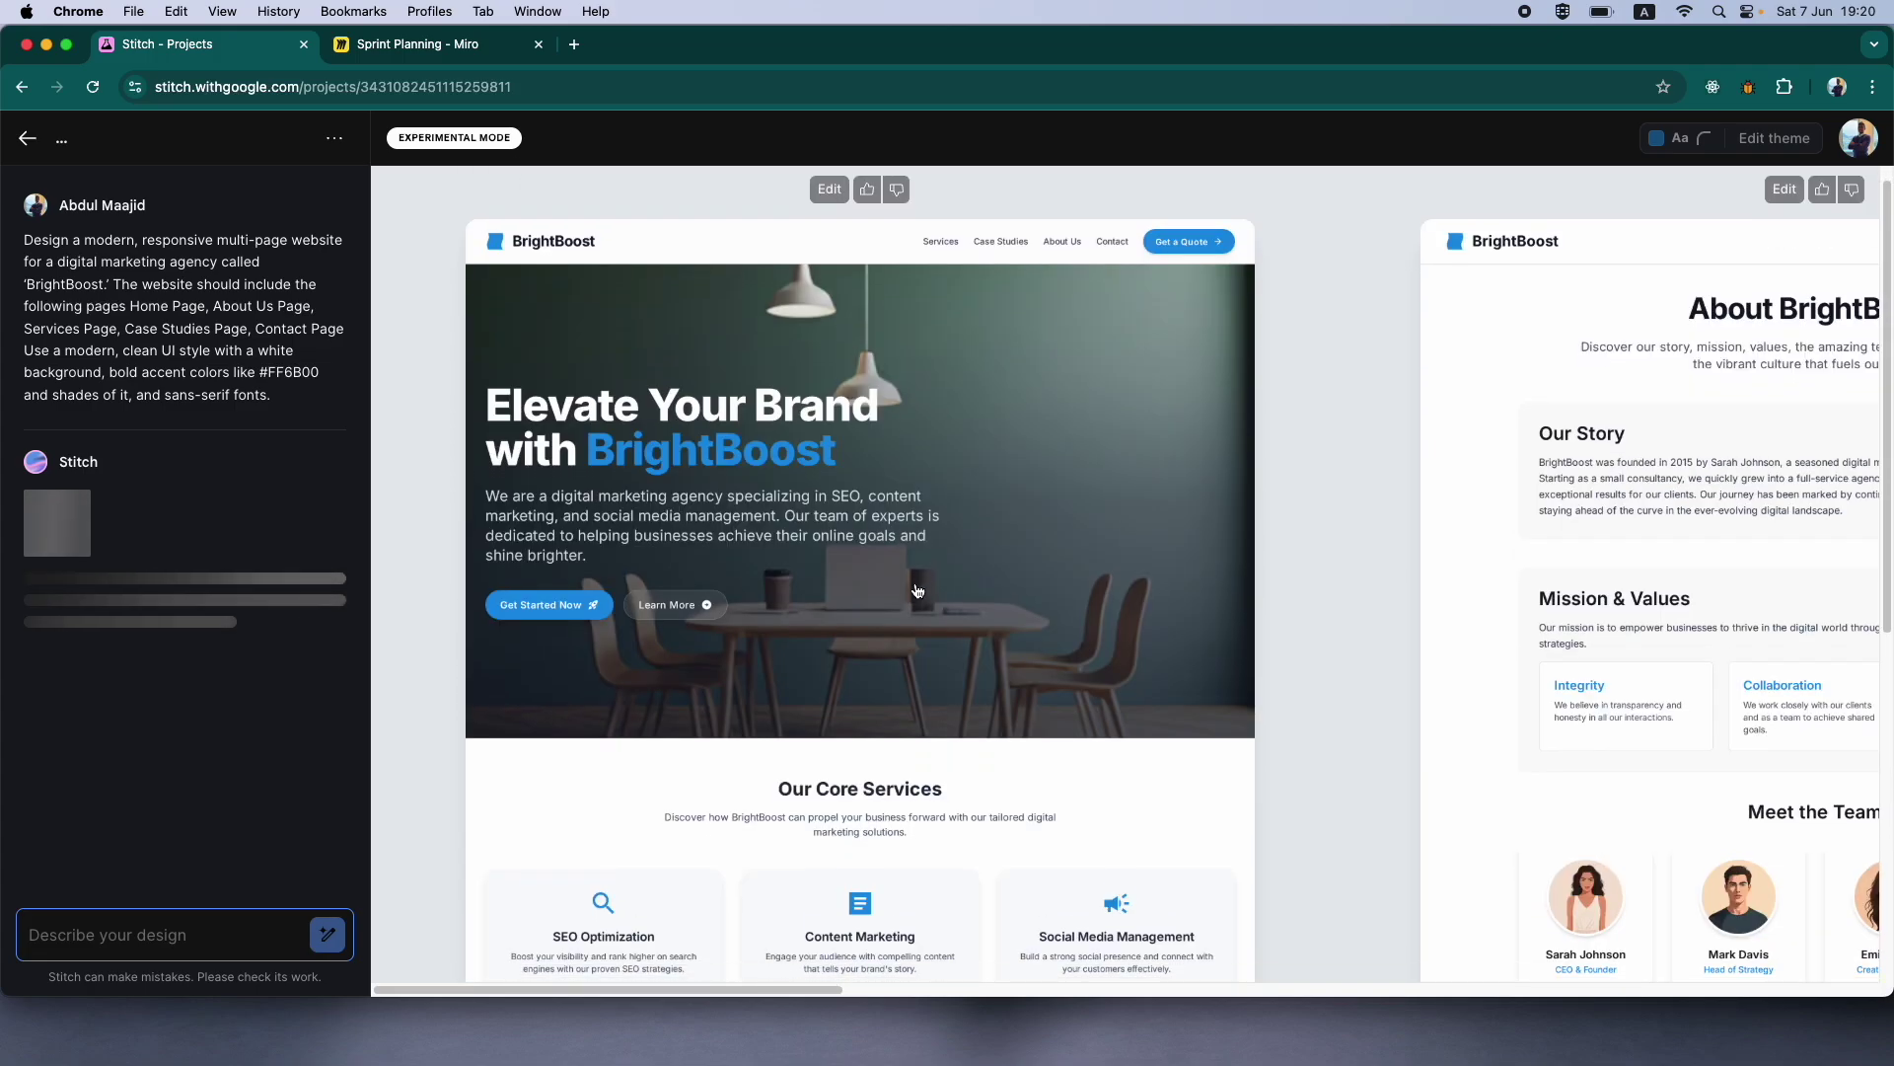
scroll(1026, 588, down, 1)
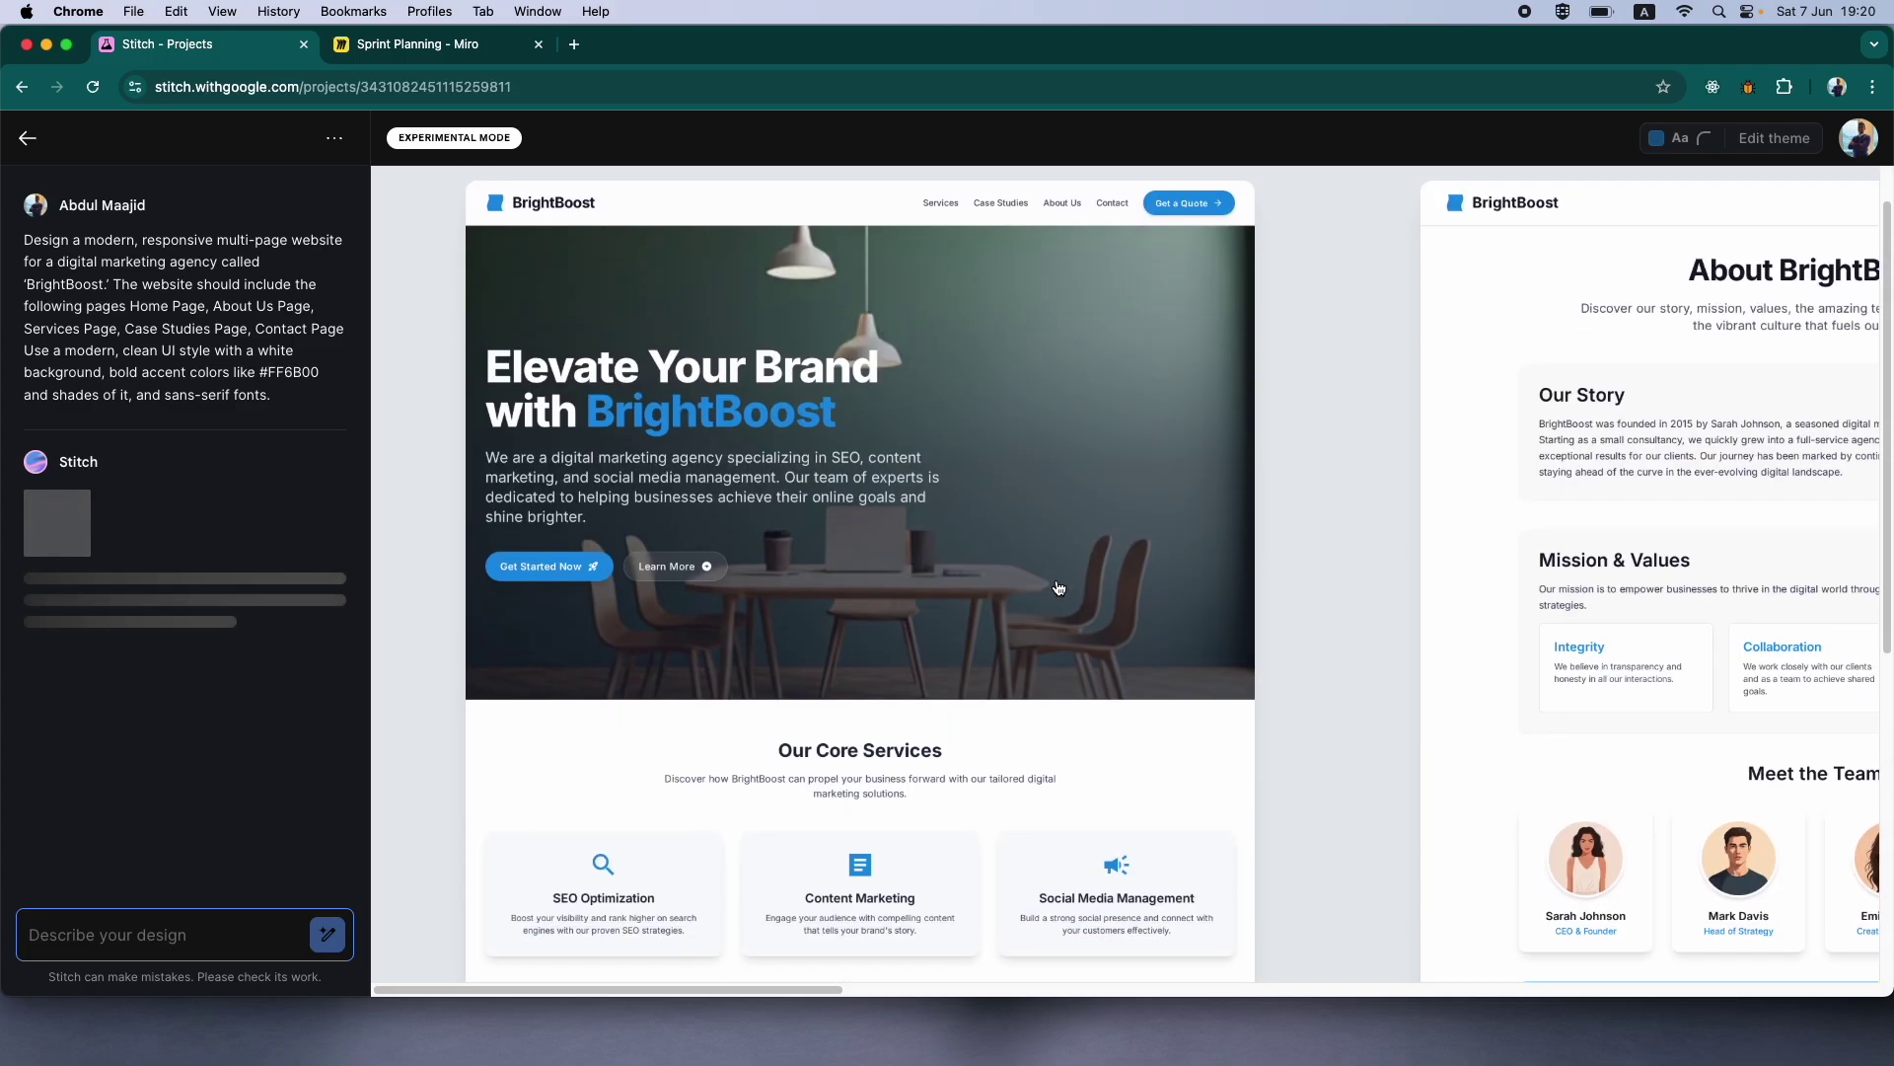
scroll(986, 572, right, 3)
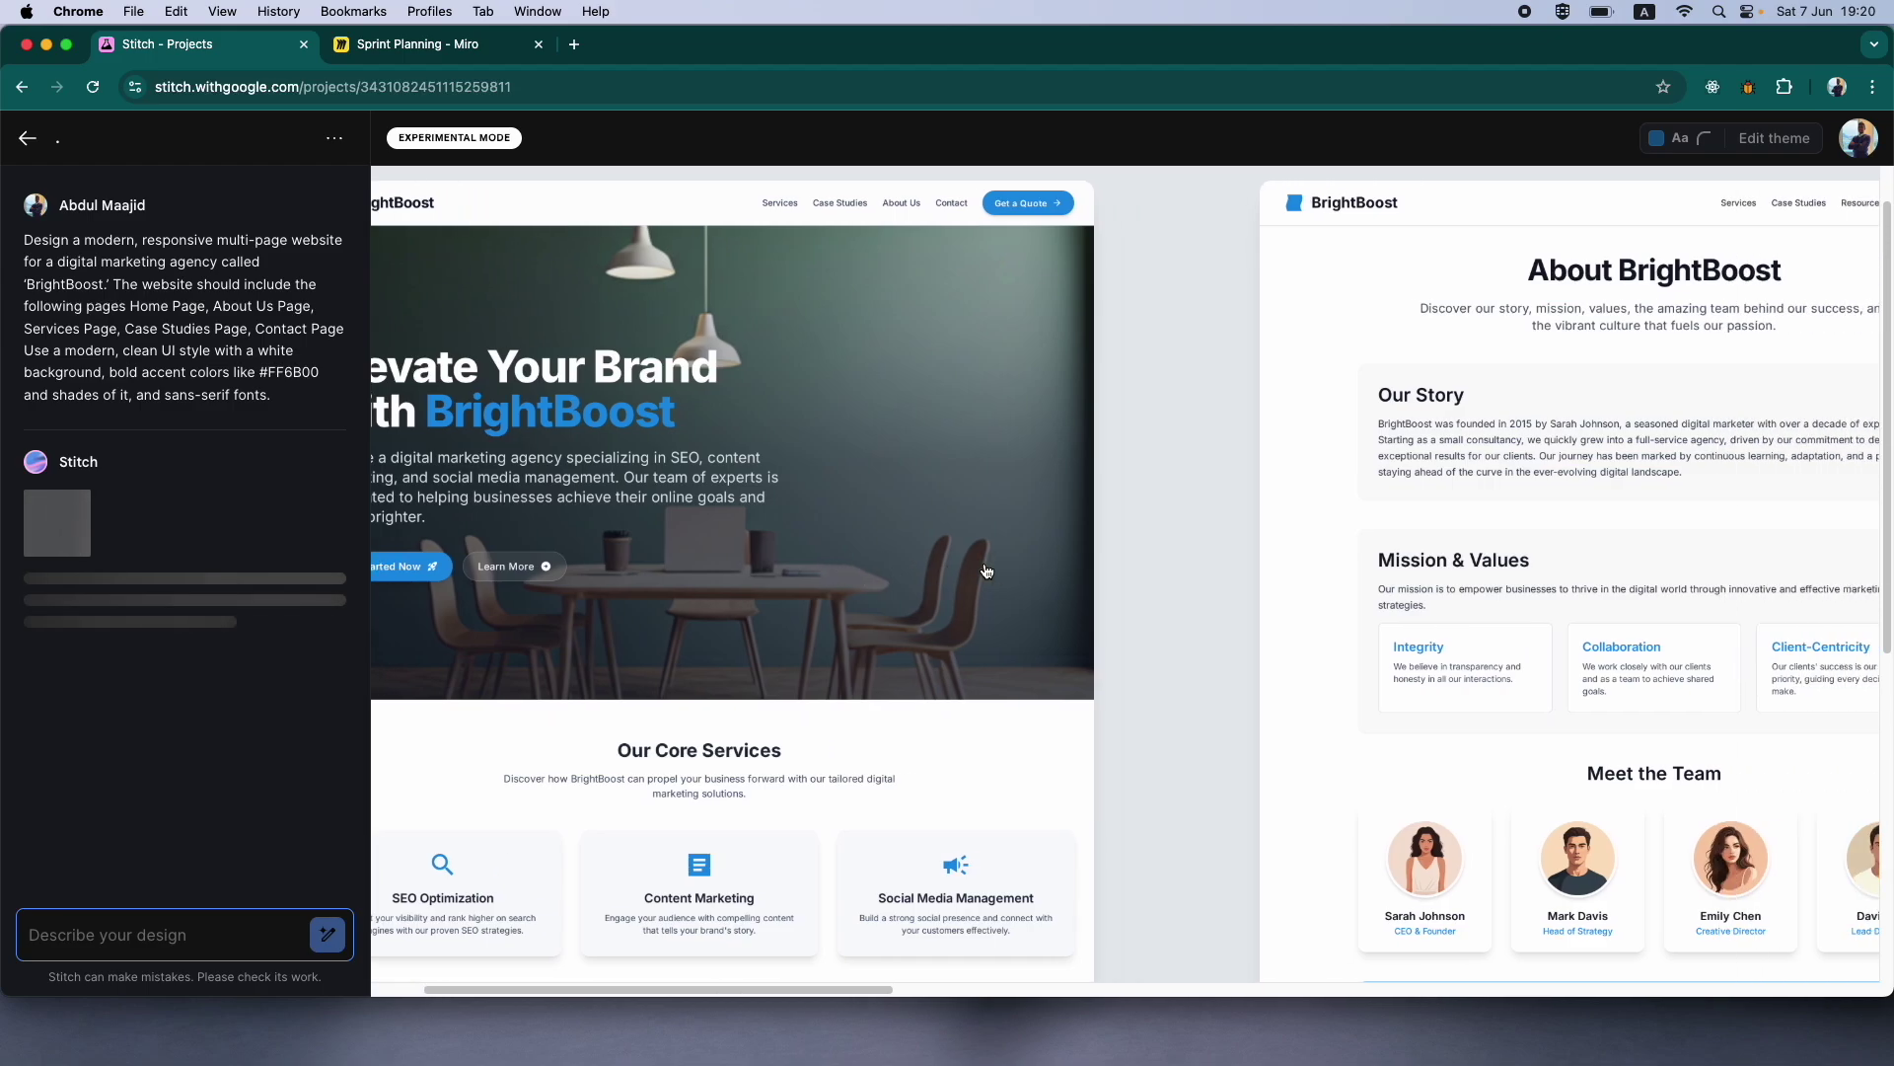
scroll(986, 570, right, 7)
scroll(986, 573, left, 7)
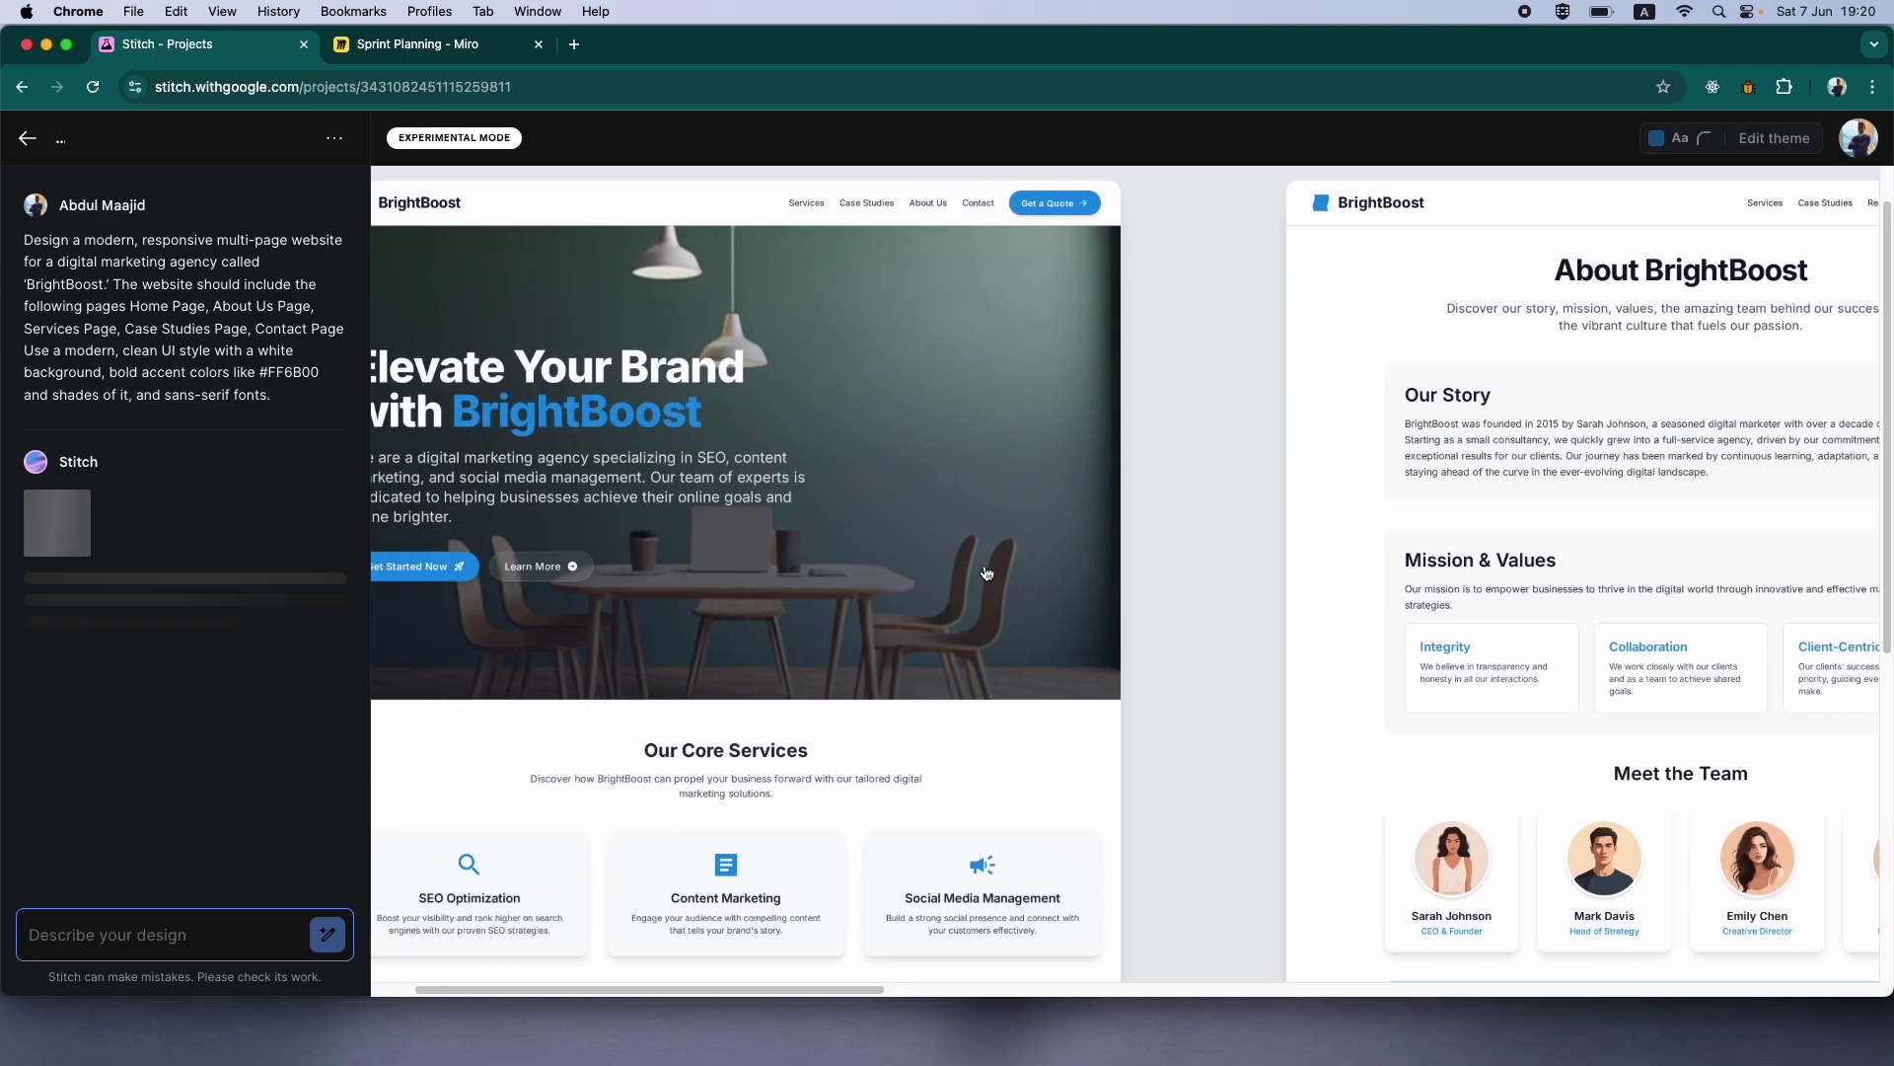
scroll(986, 570, left, 3)
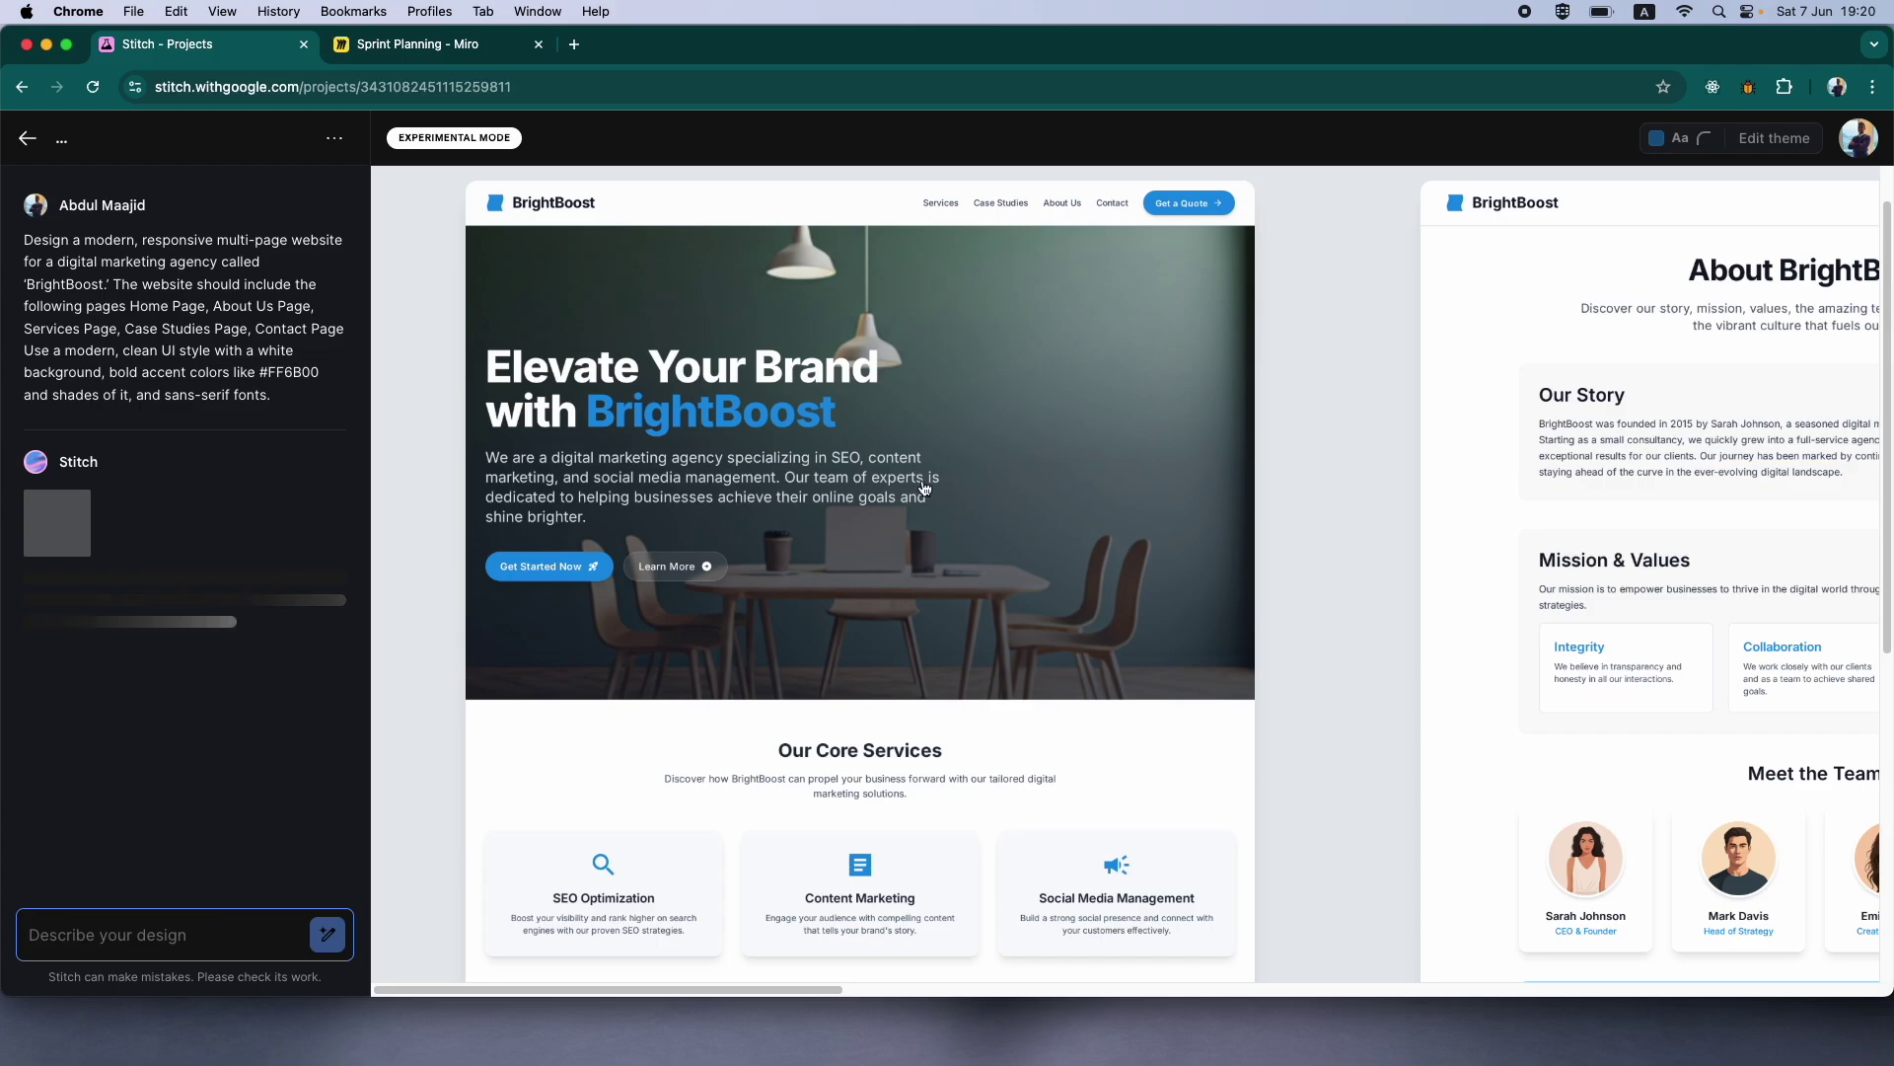
drag(448, 43, 1041, 145)
- Tile Miro on the left half and Stitch on the right, then scroll through Stitch's five-page summary
mouse_move(651, 146)
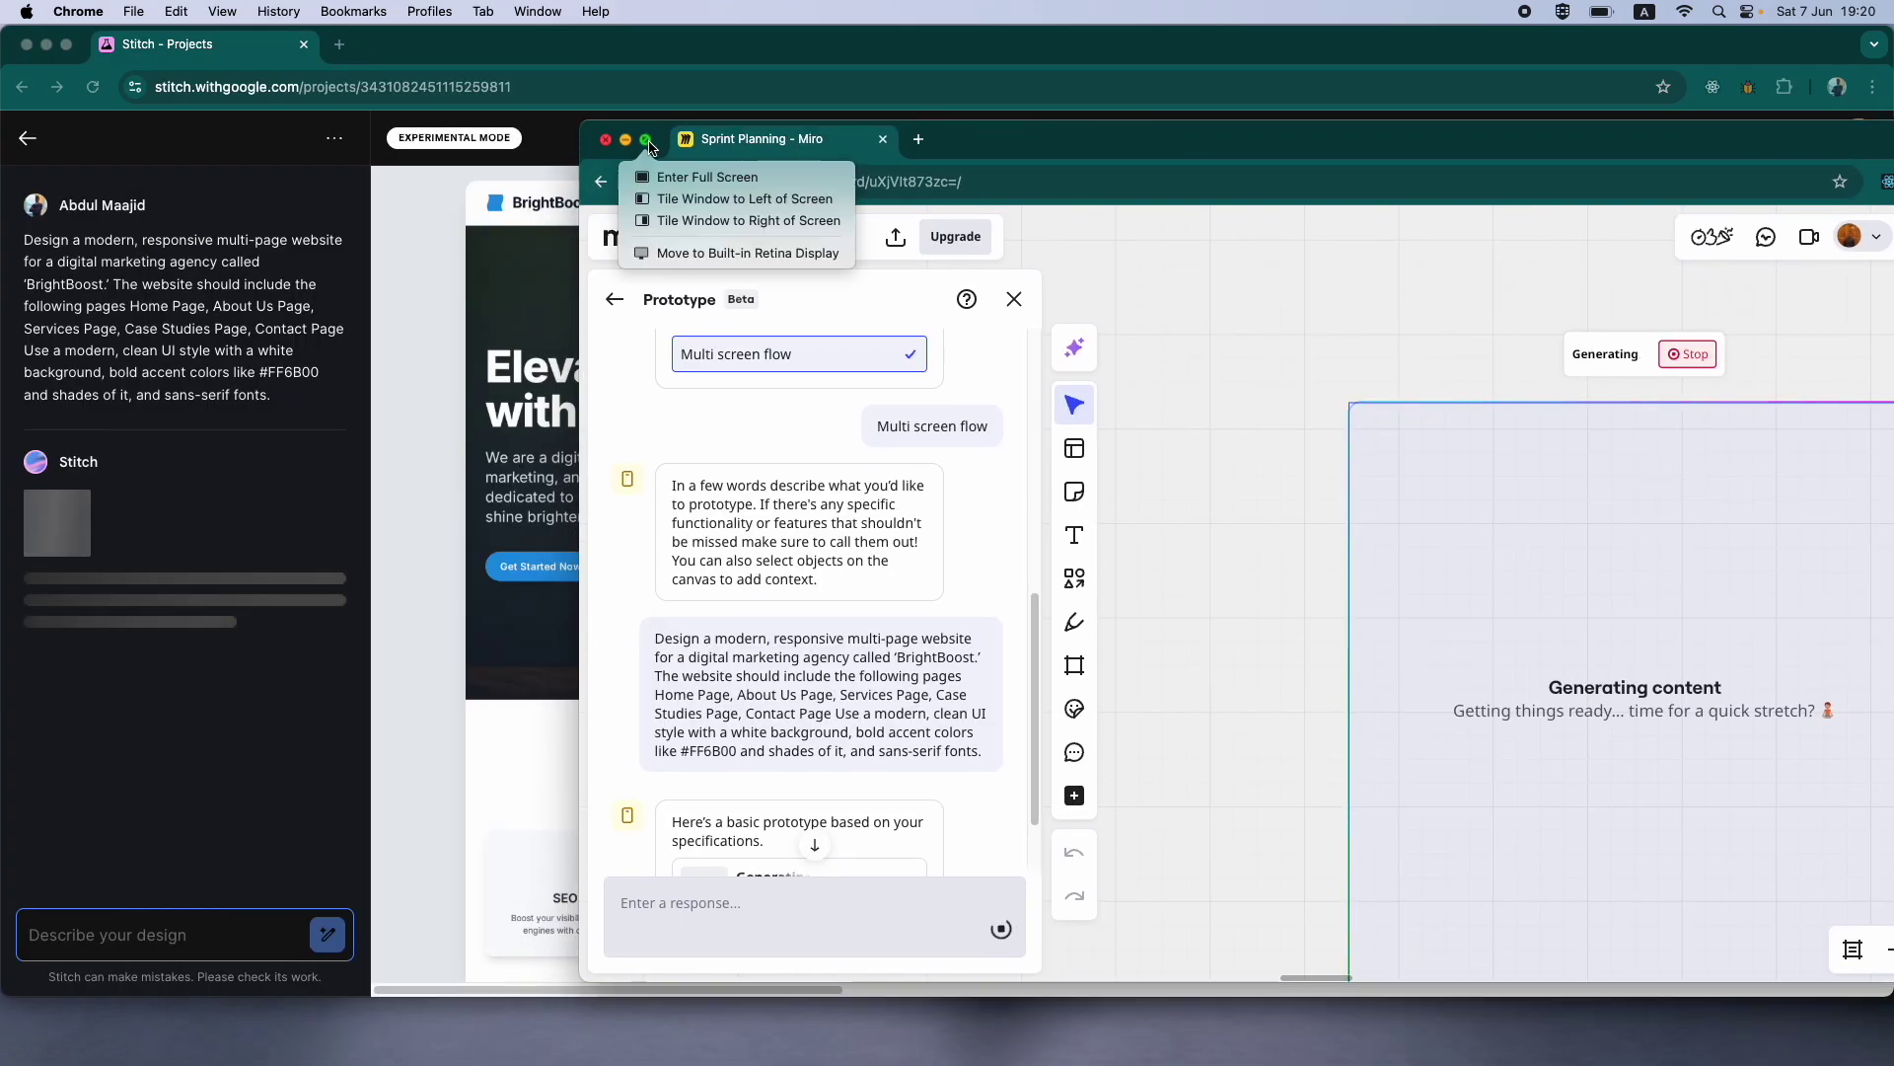
click(659, 200)
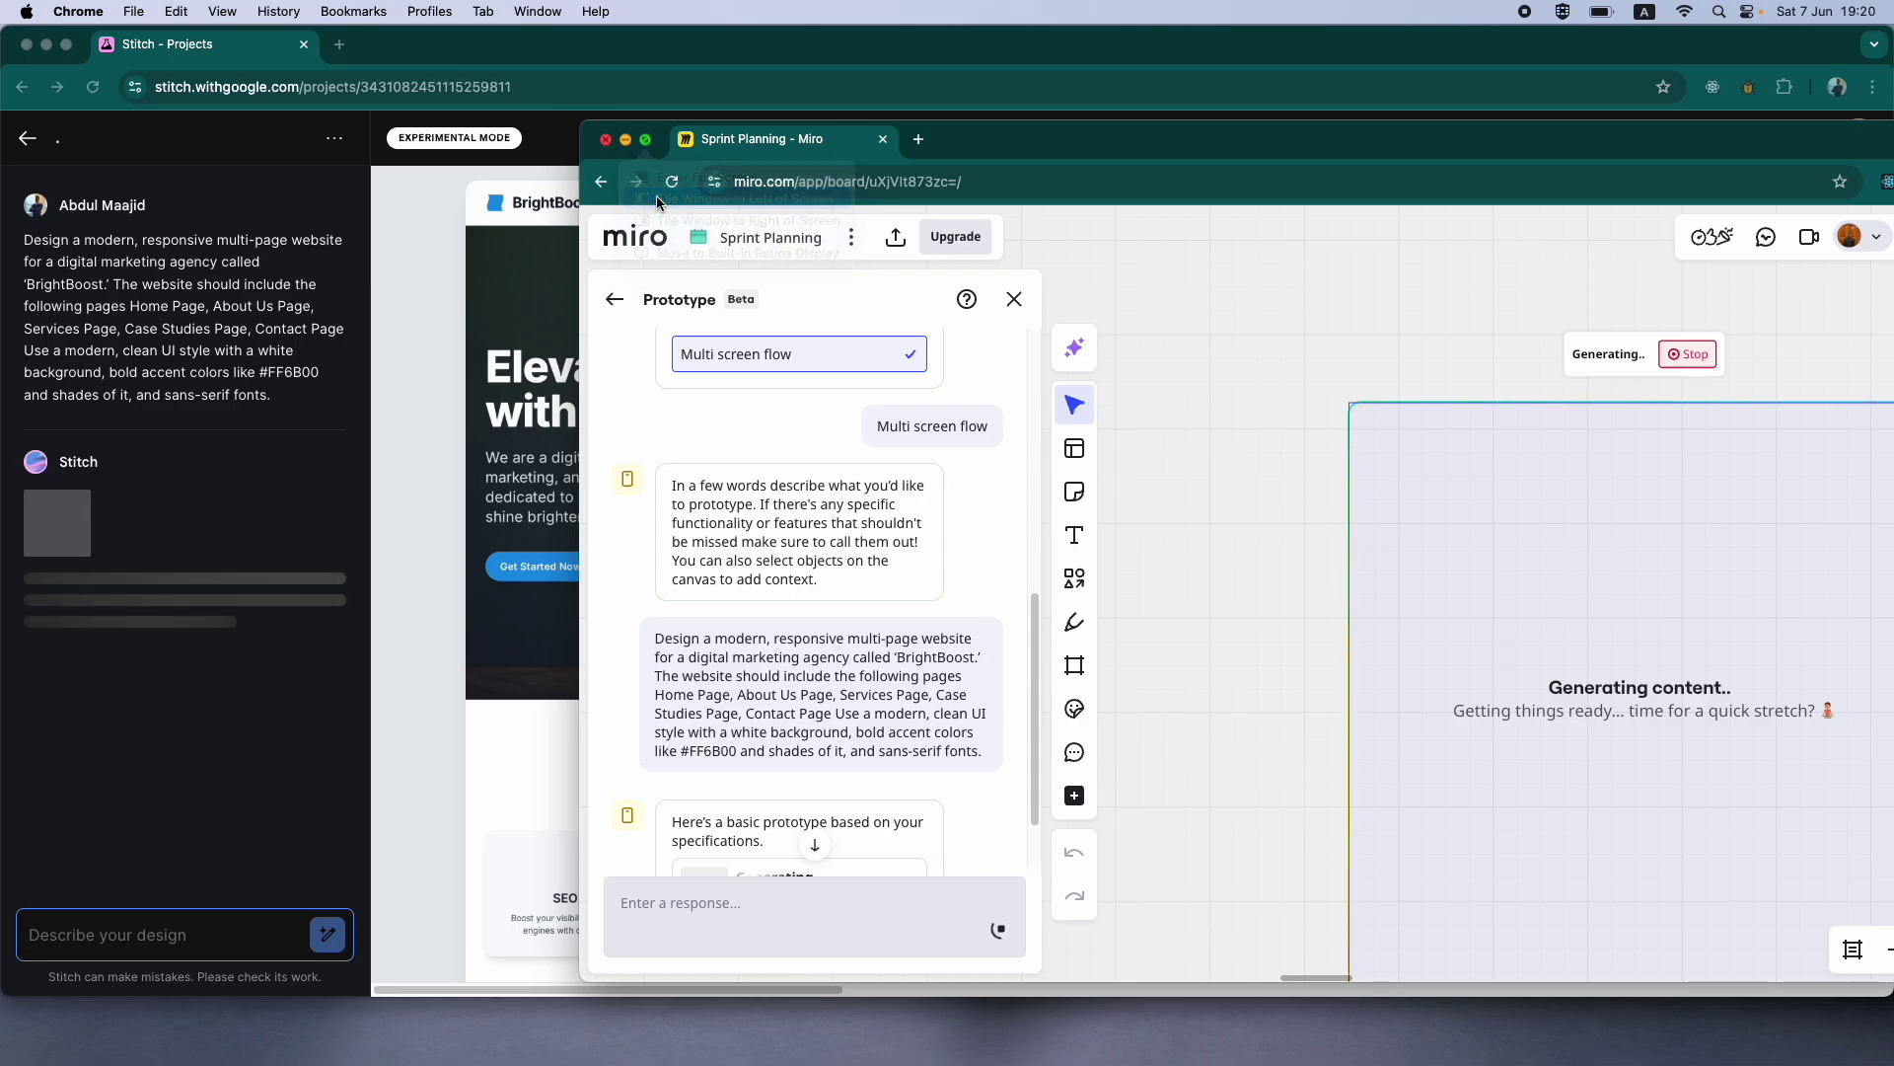
click(1264, 685)
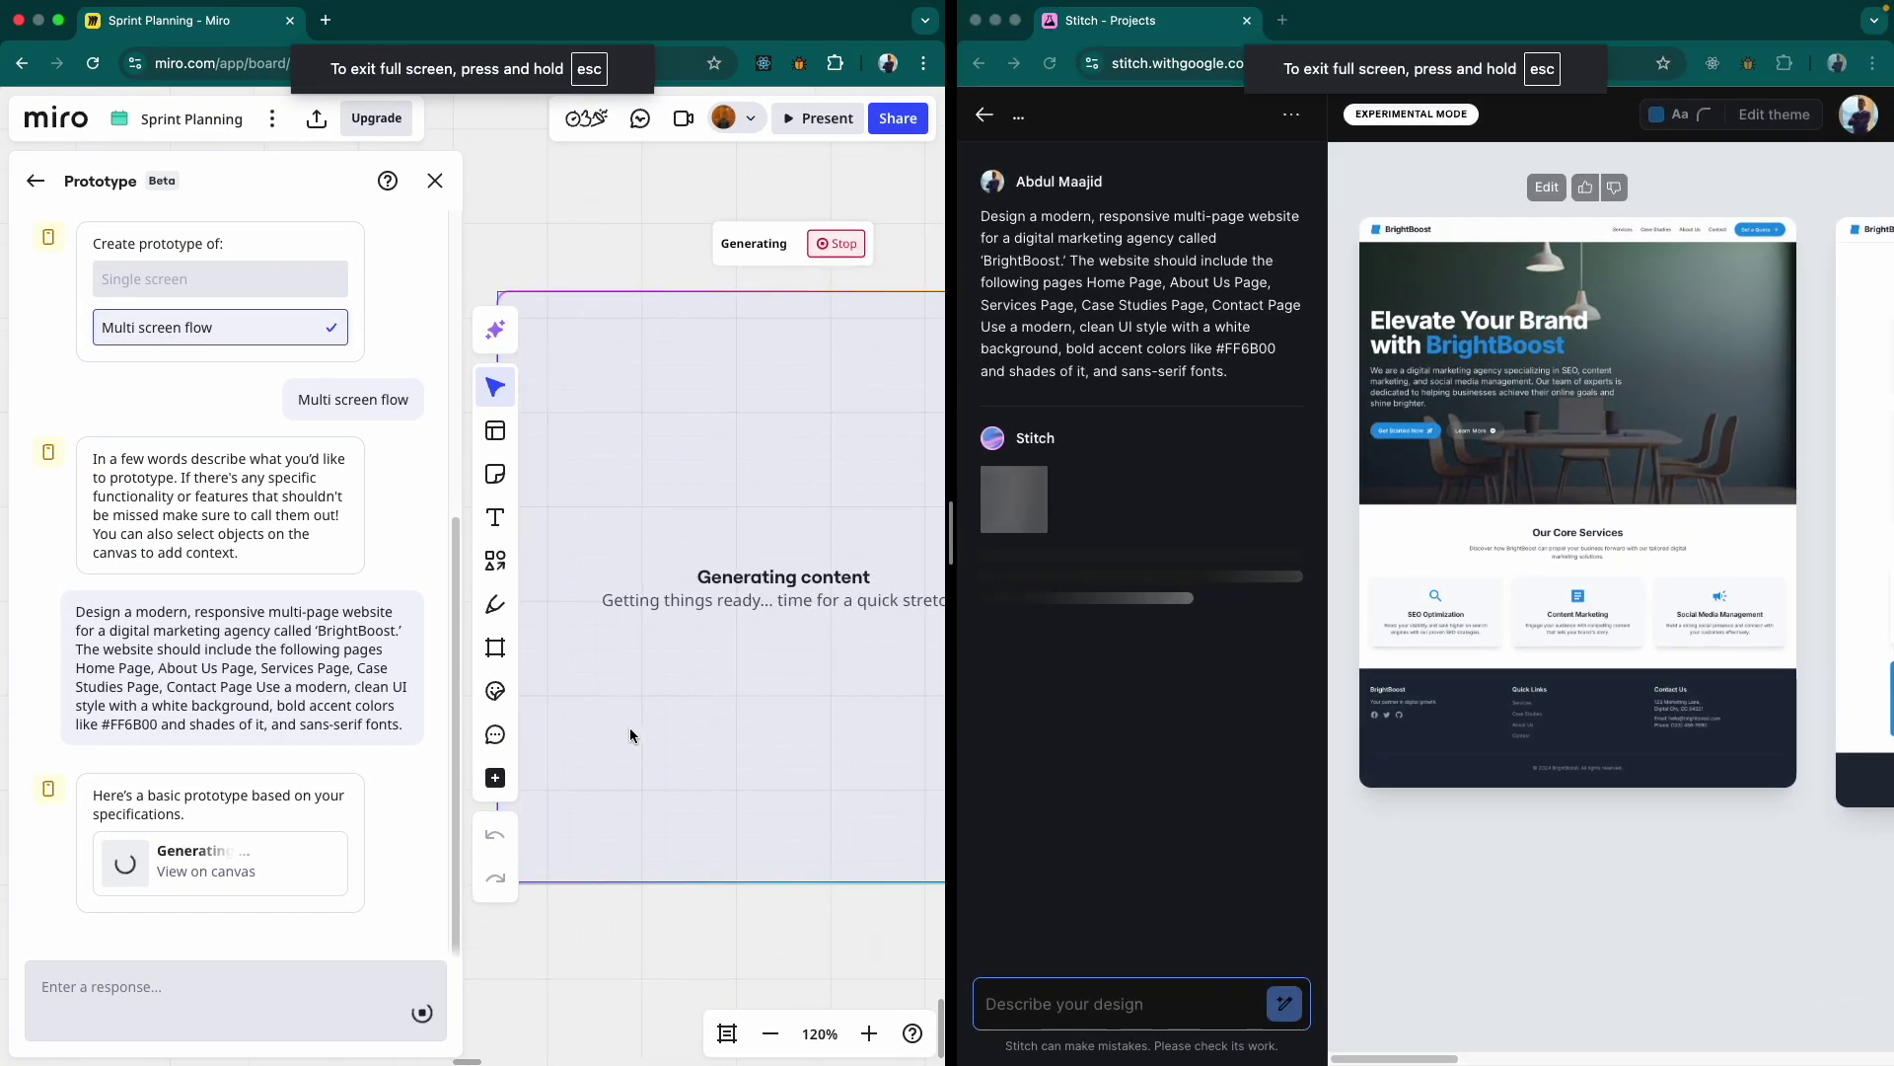
scroll(631, 735, down, 3)
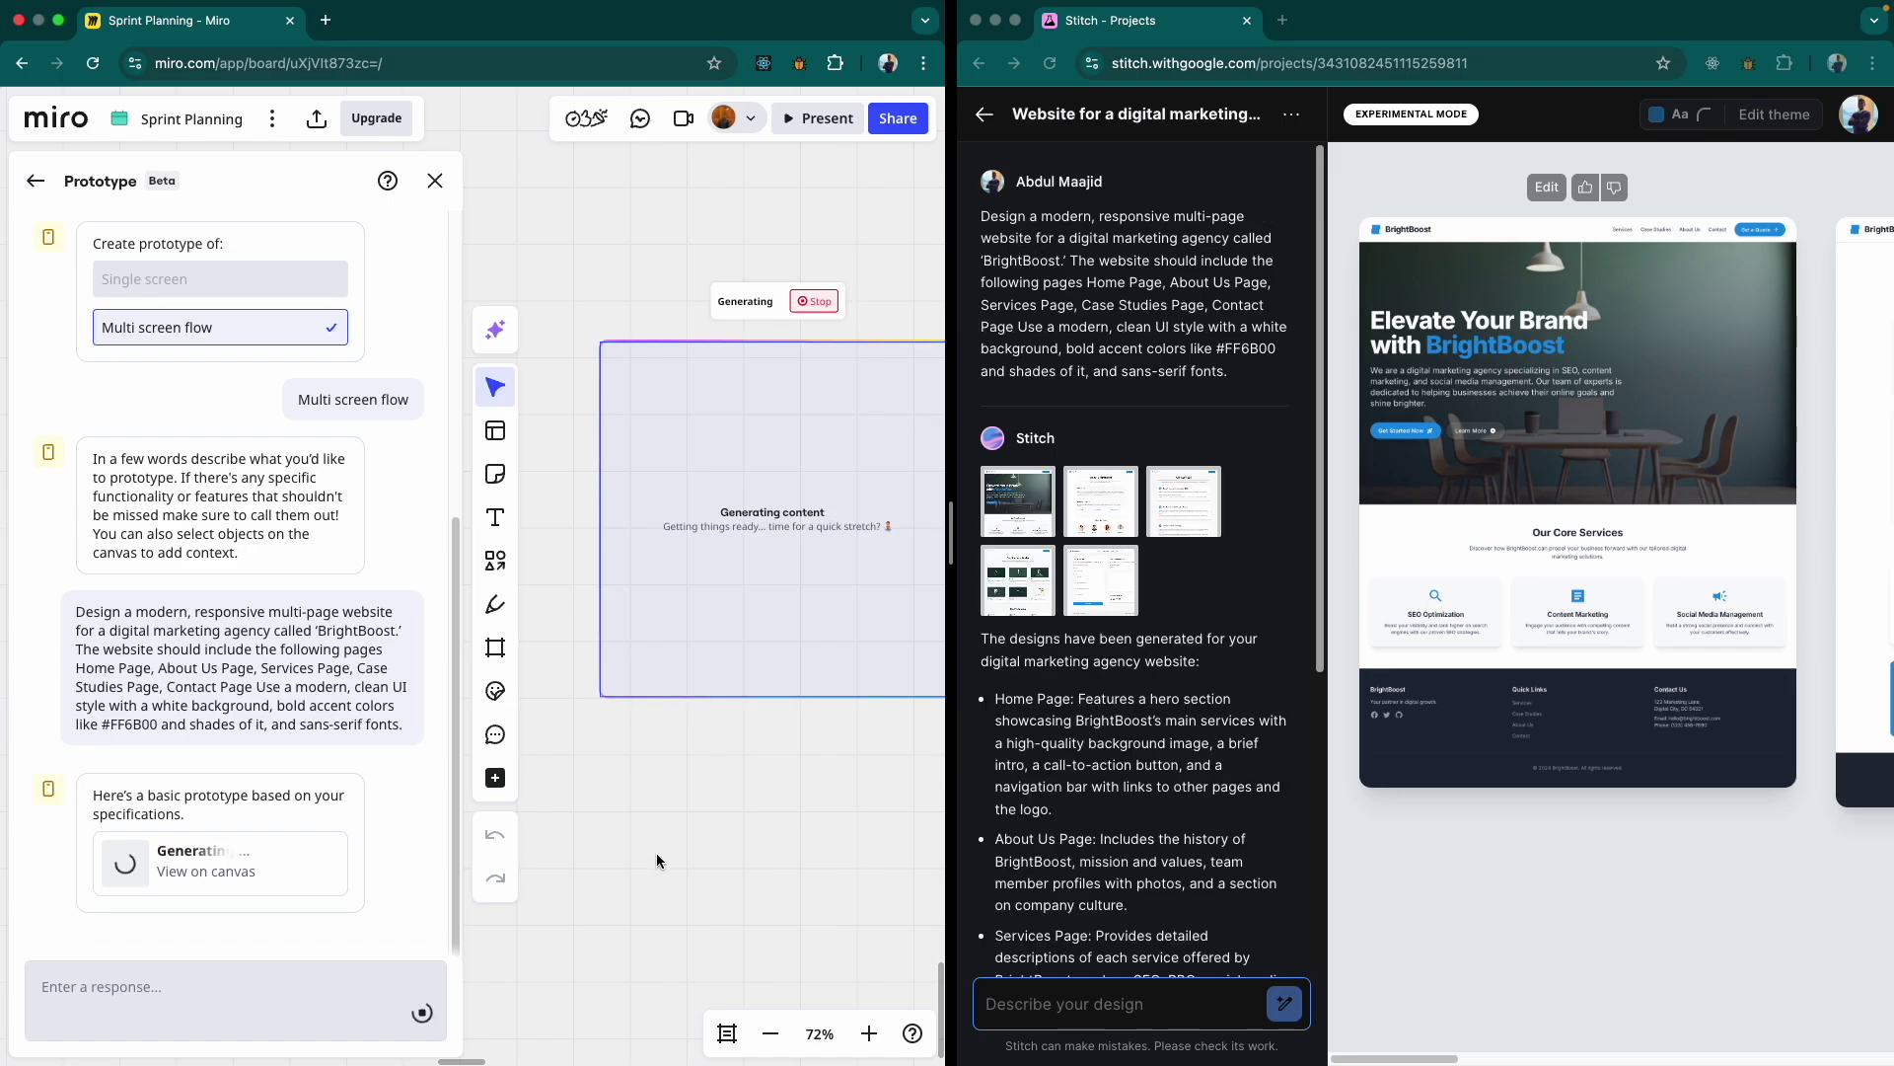
scroll(989, 682, down, 5)
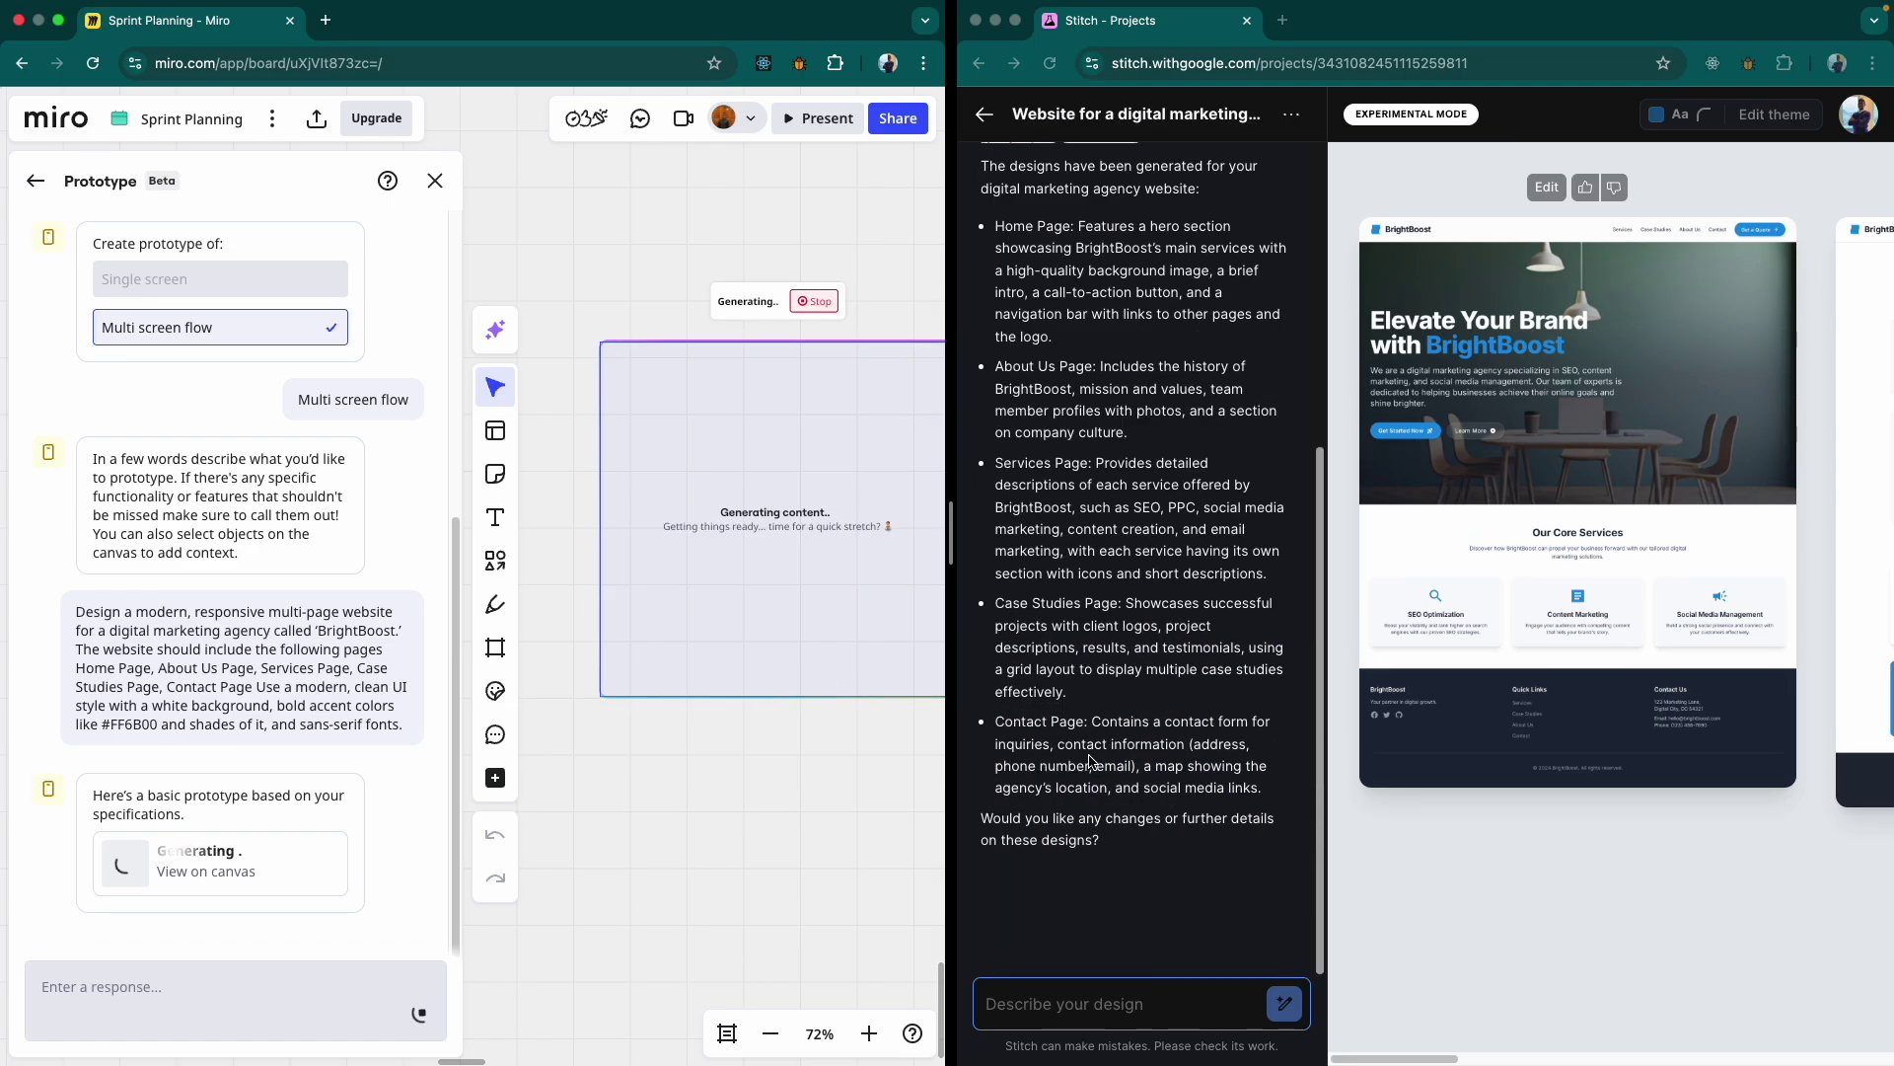
scroll(1165, 563, up, 5)
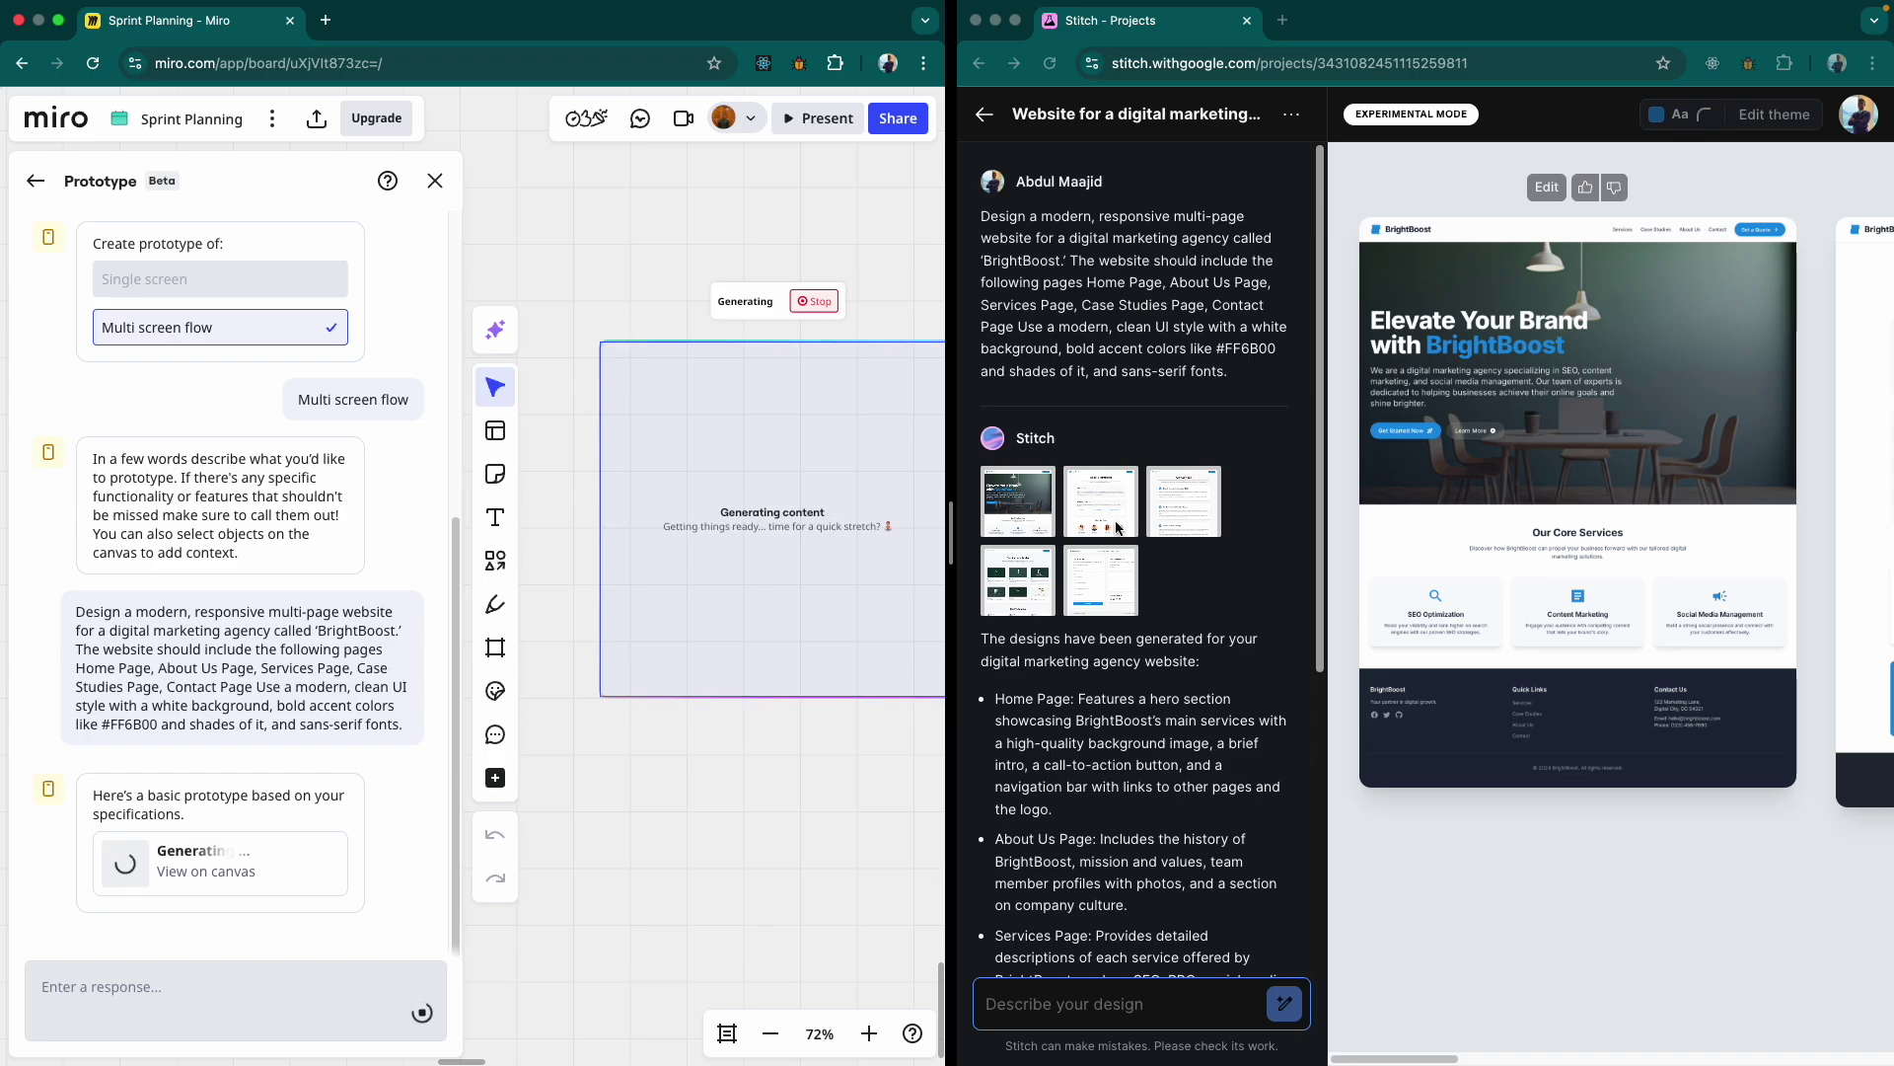
- Open the full preview of the Home page design, widen the Stitch window and scroll through it
click(1017, 513)
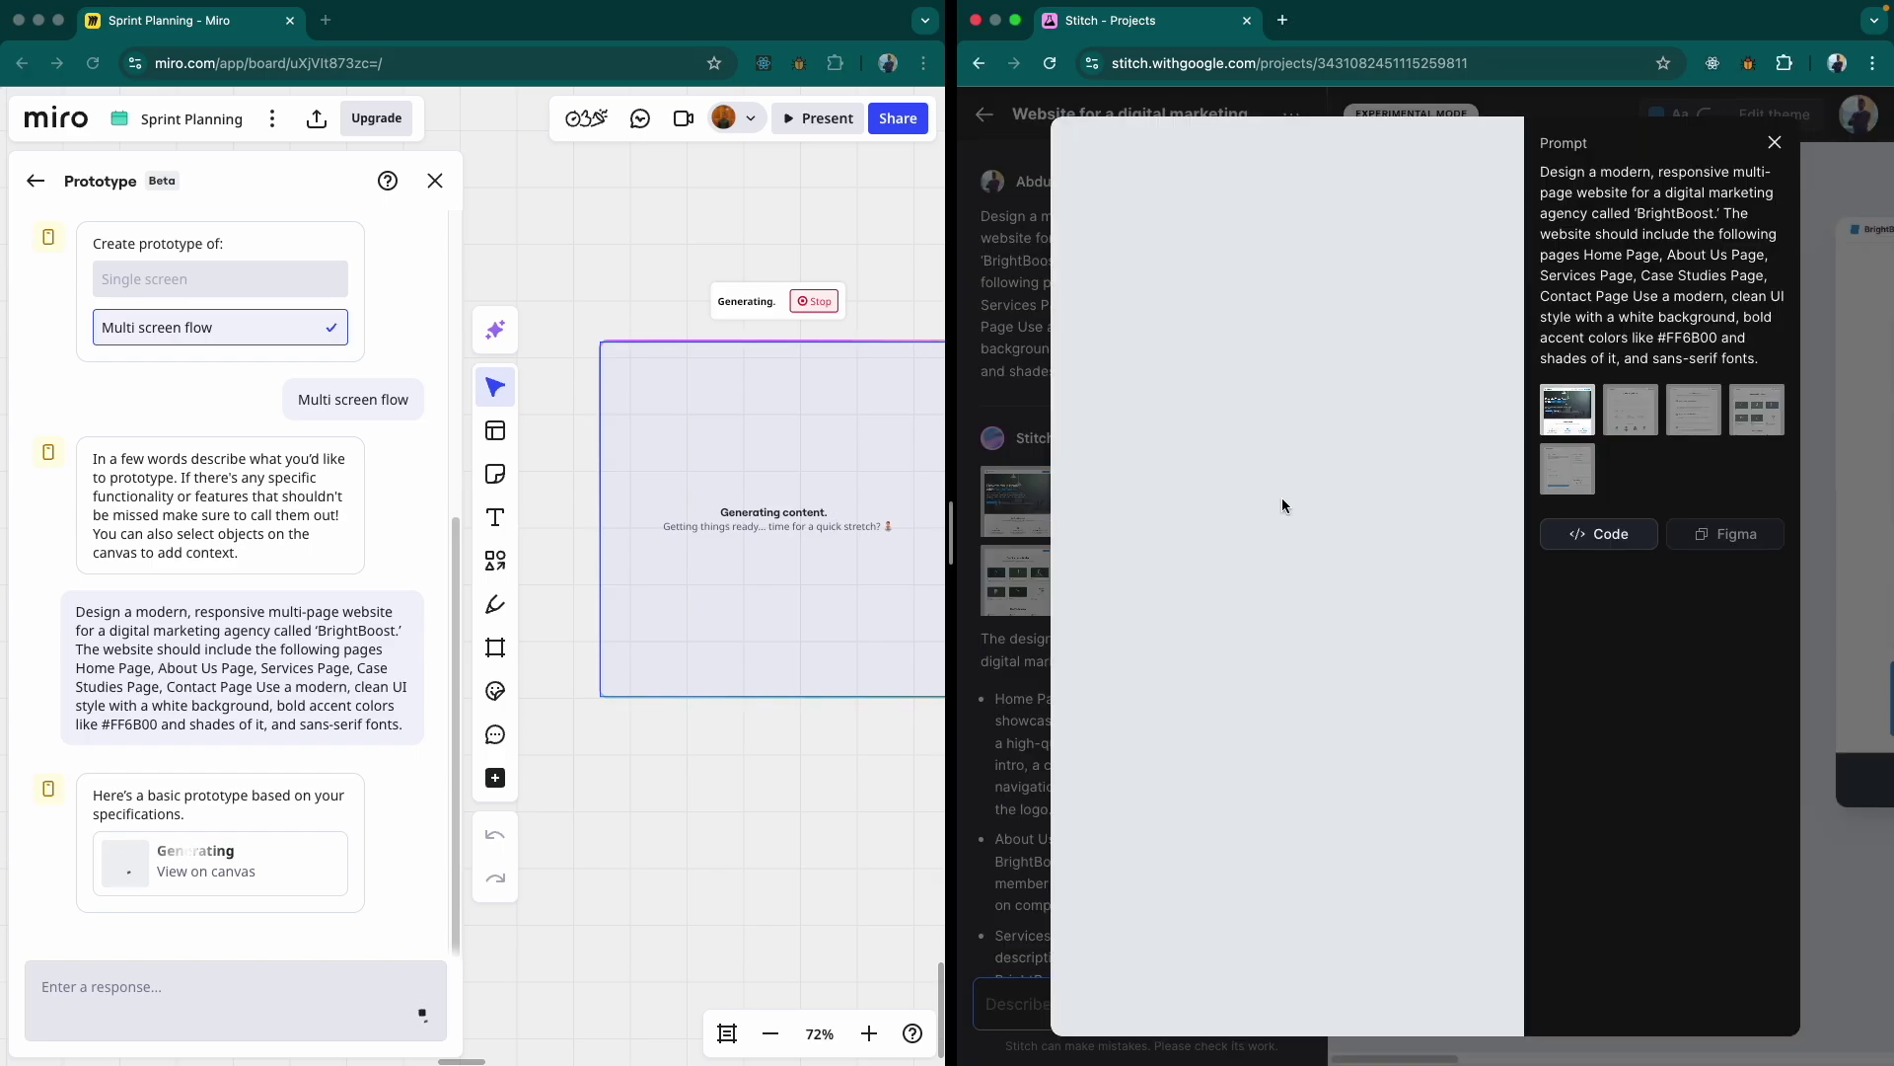
drag(950, 533, 493, 556)
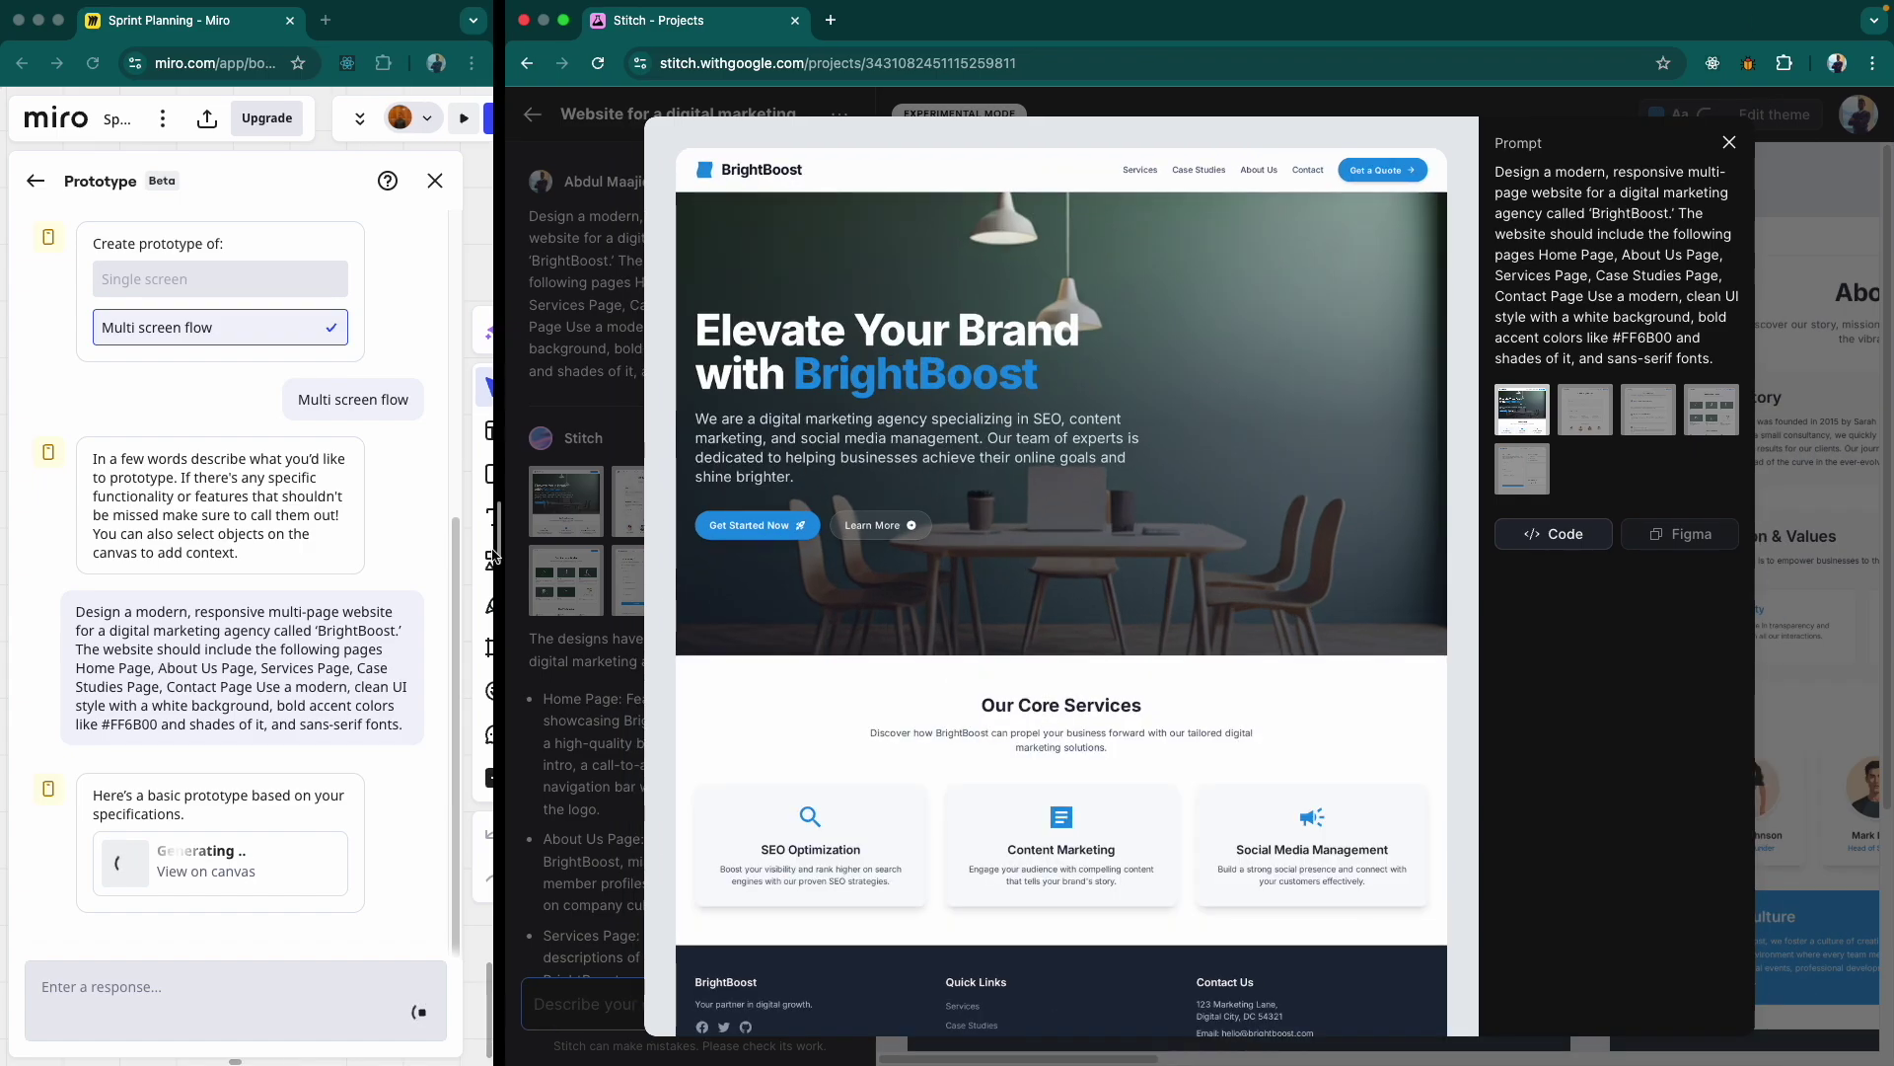
scroll(945, 574, down, 2)
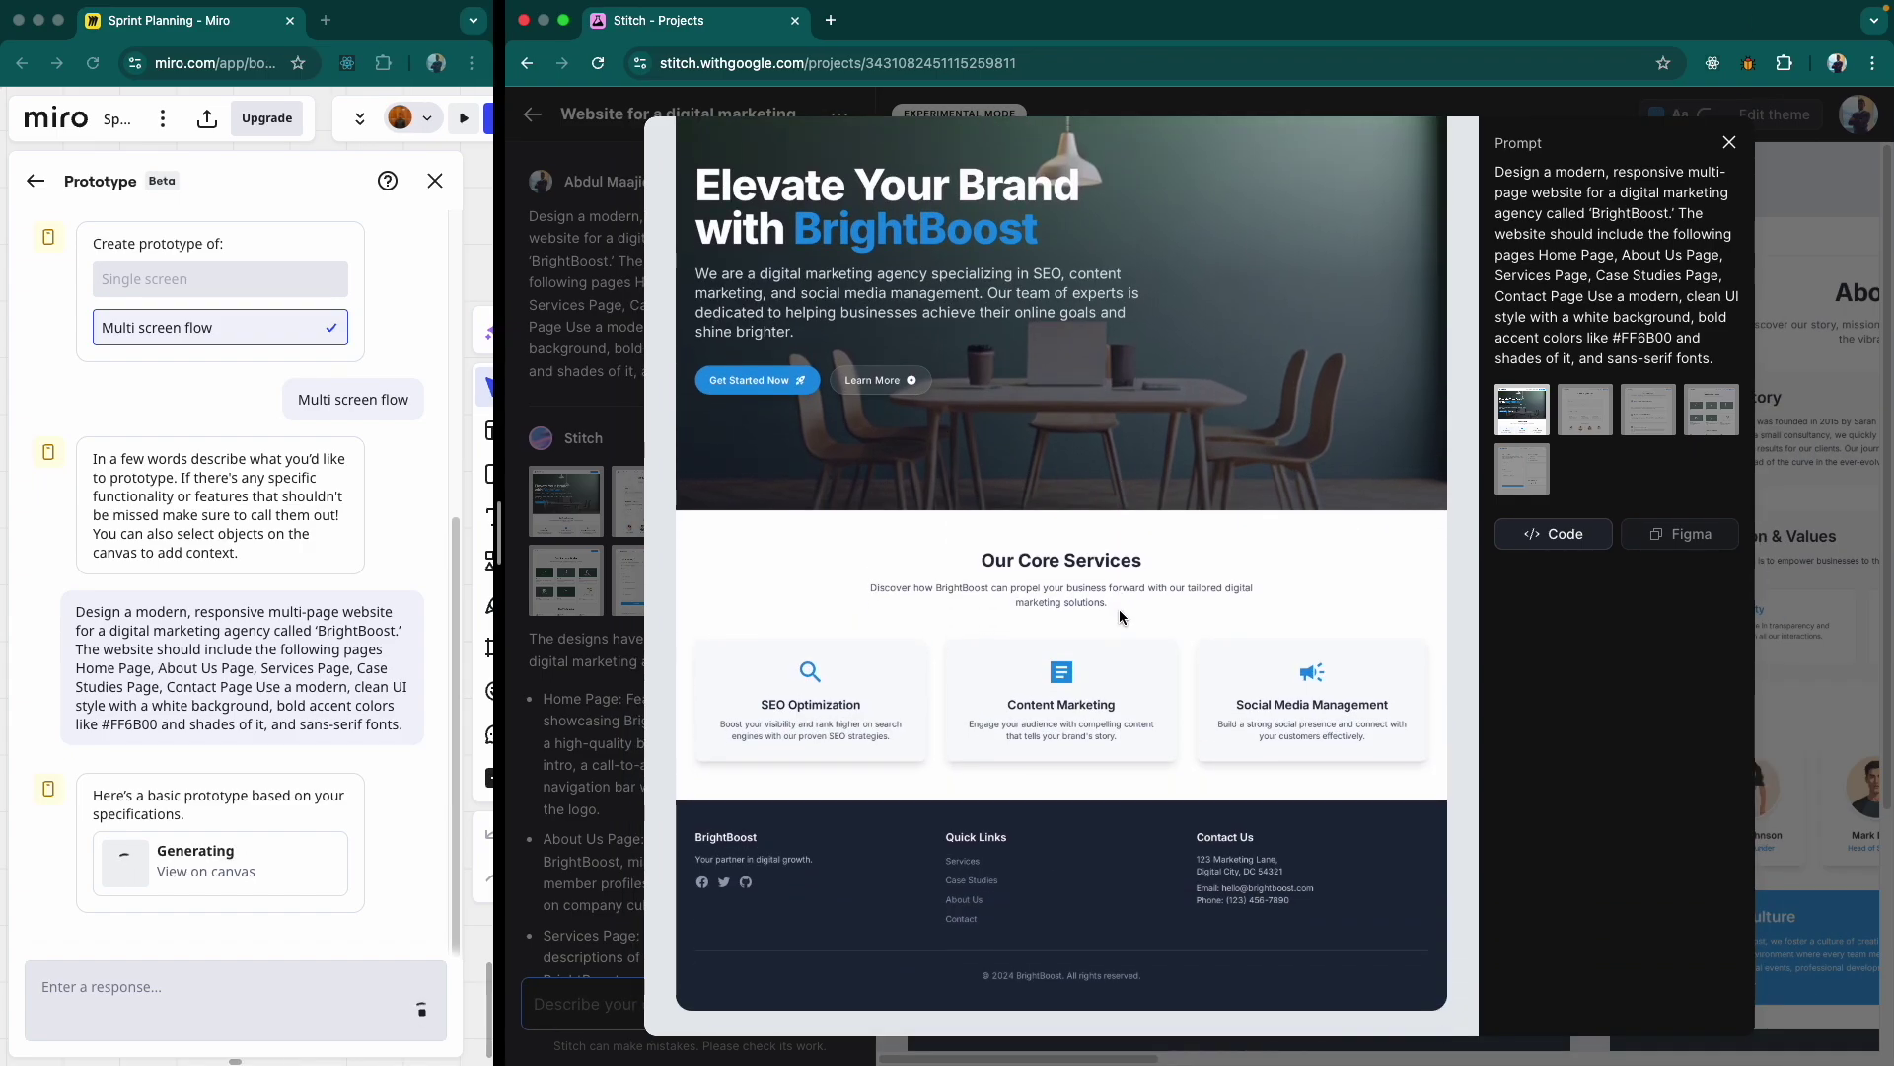
scroll(861, 318, up, 2)
scroll(895, 552, down, 2)
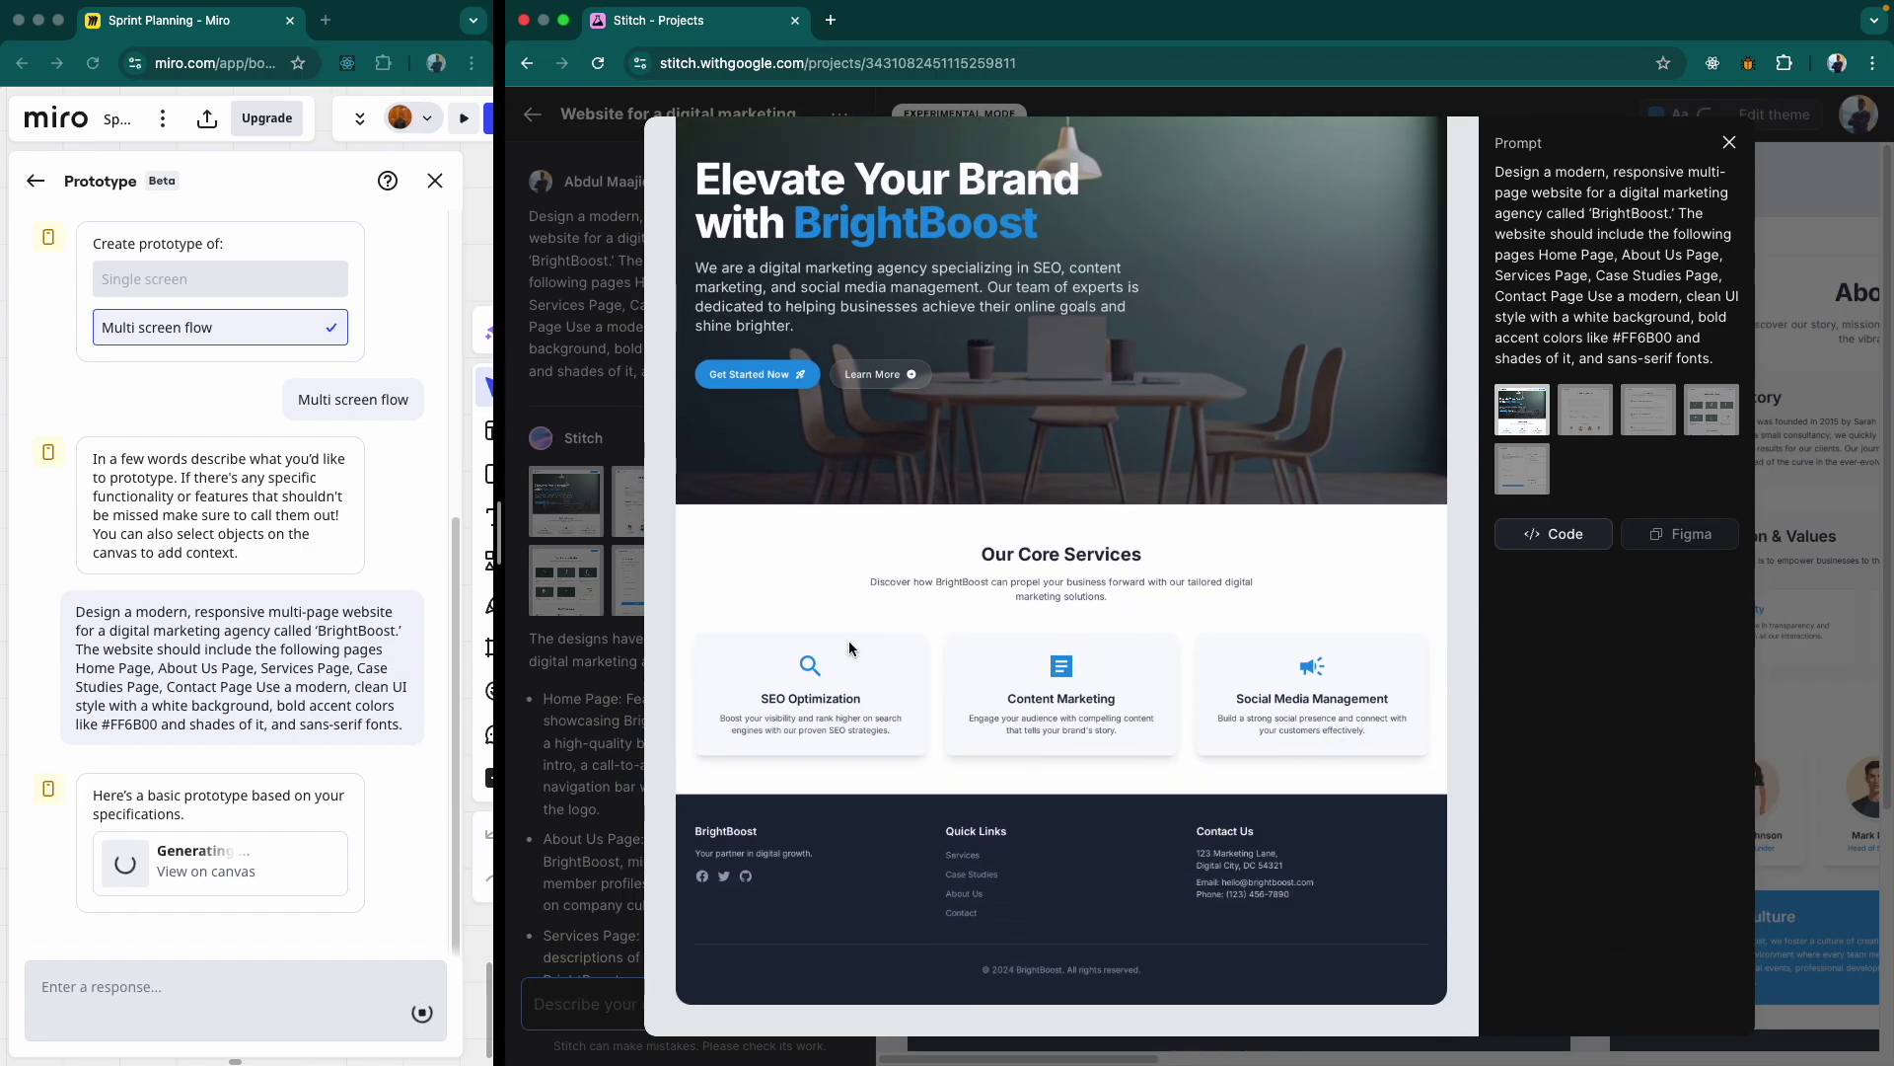
scroll(1180, 578, up, 2)
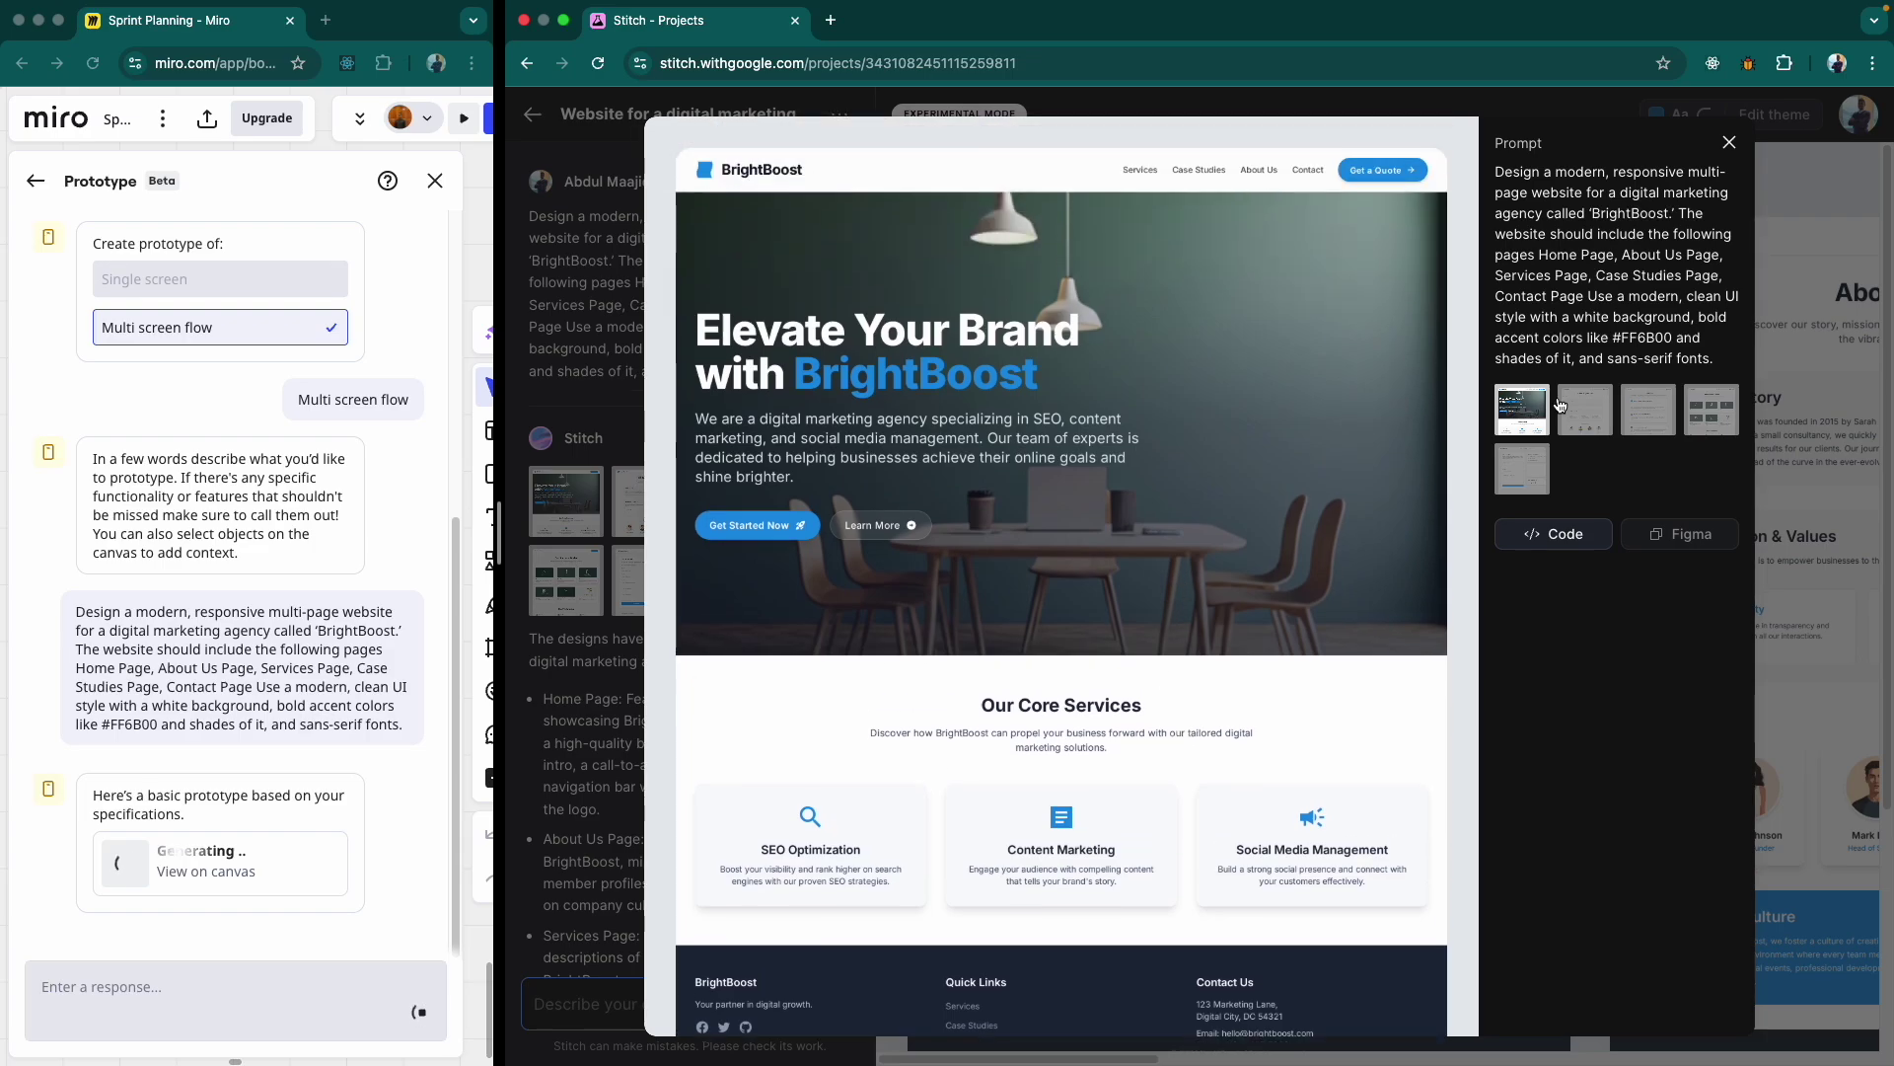
- Preview the About BrightBoost page design, then move on to the Services page design
click(1603, 426)
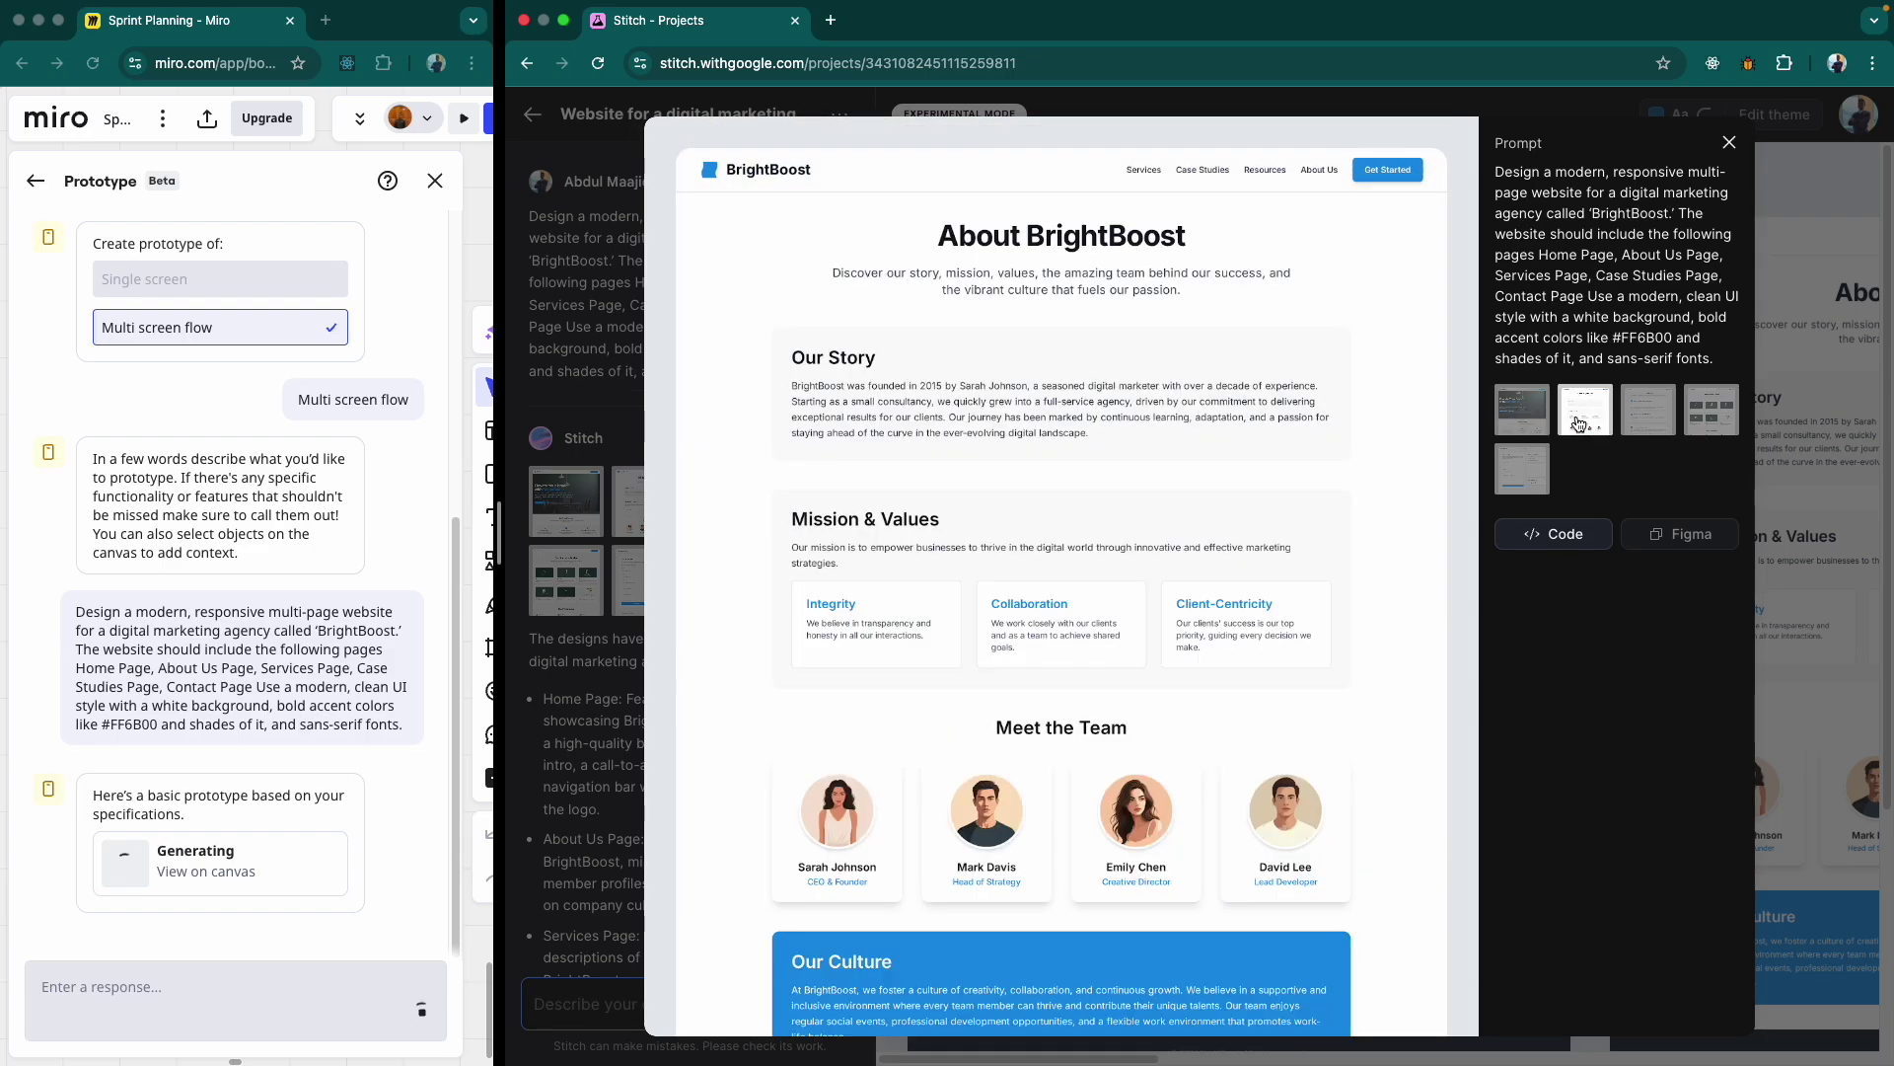
scroll(1057, 588, down, 2)
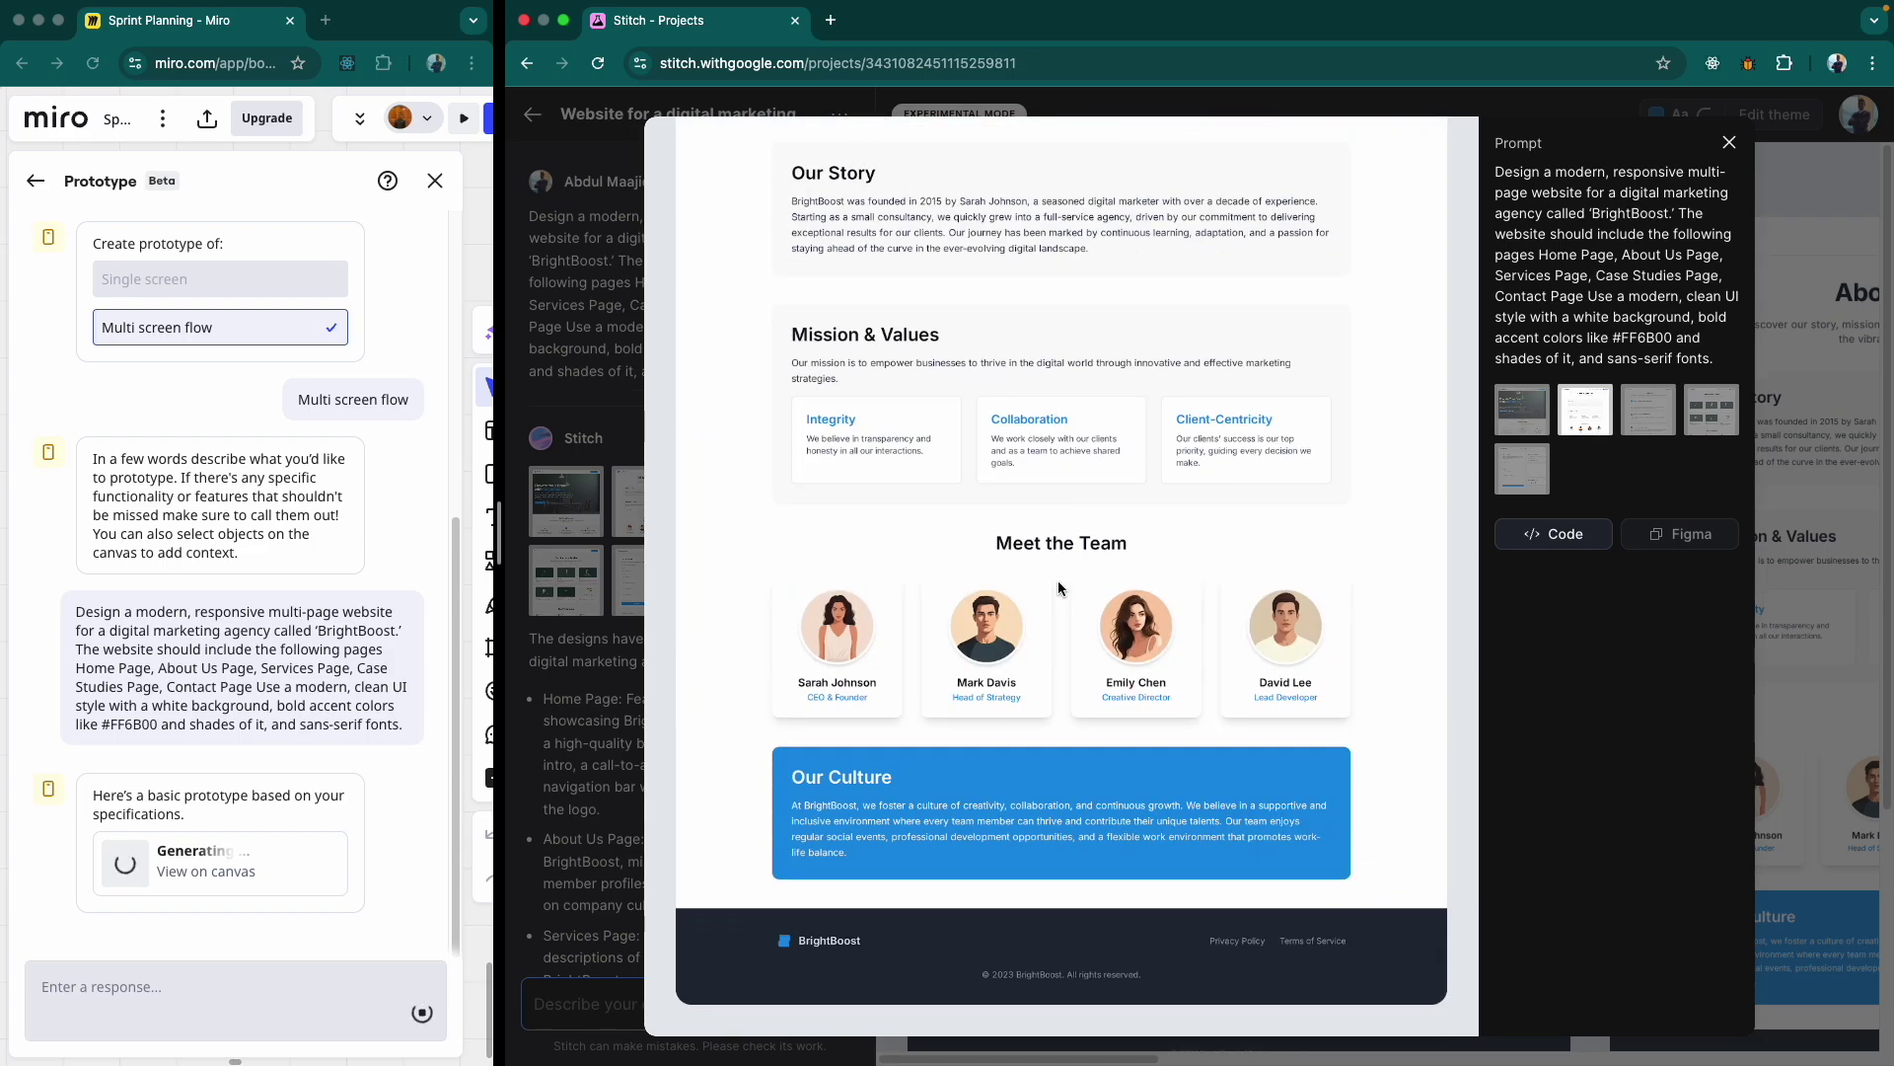
scroll(1057, 588, up, 2)
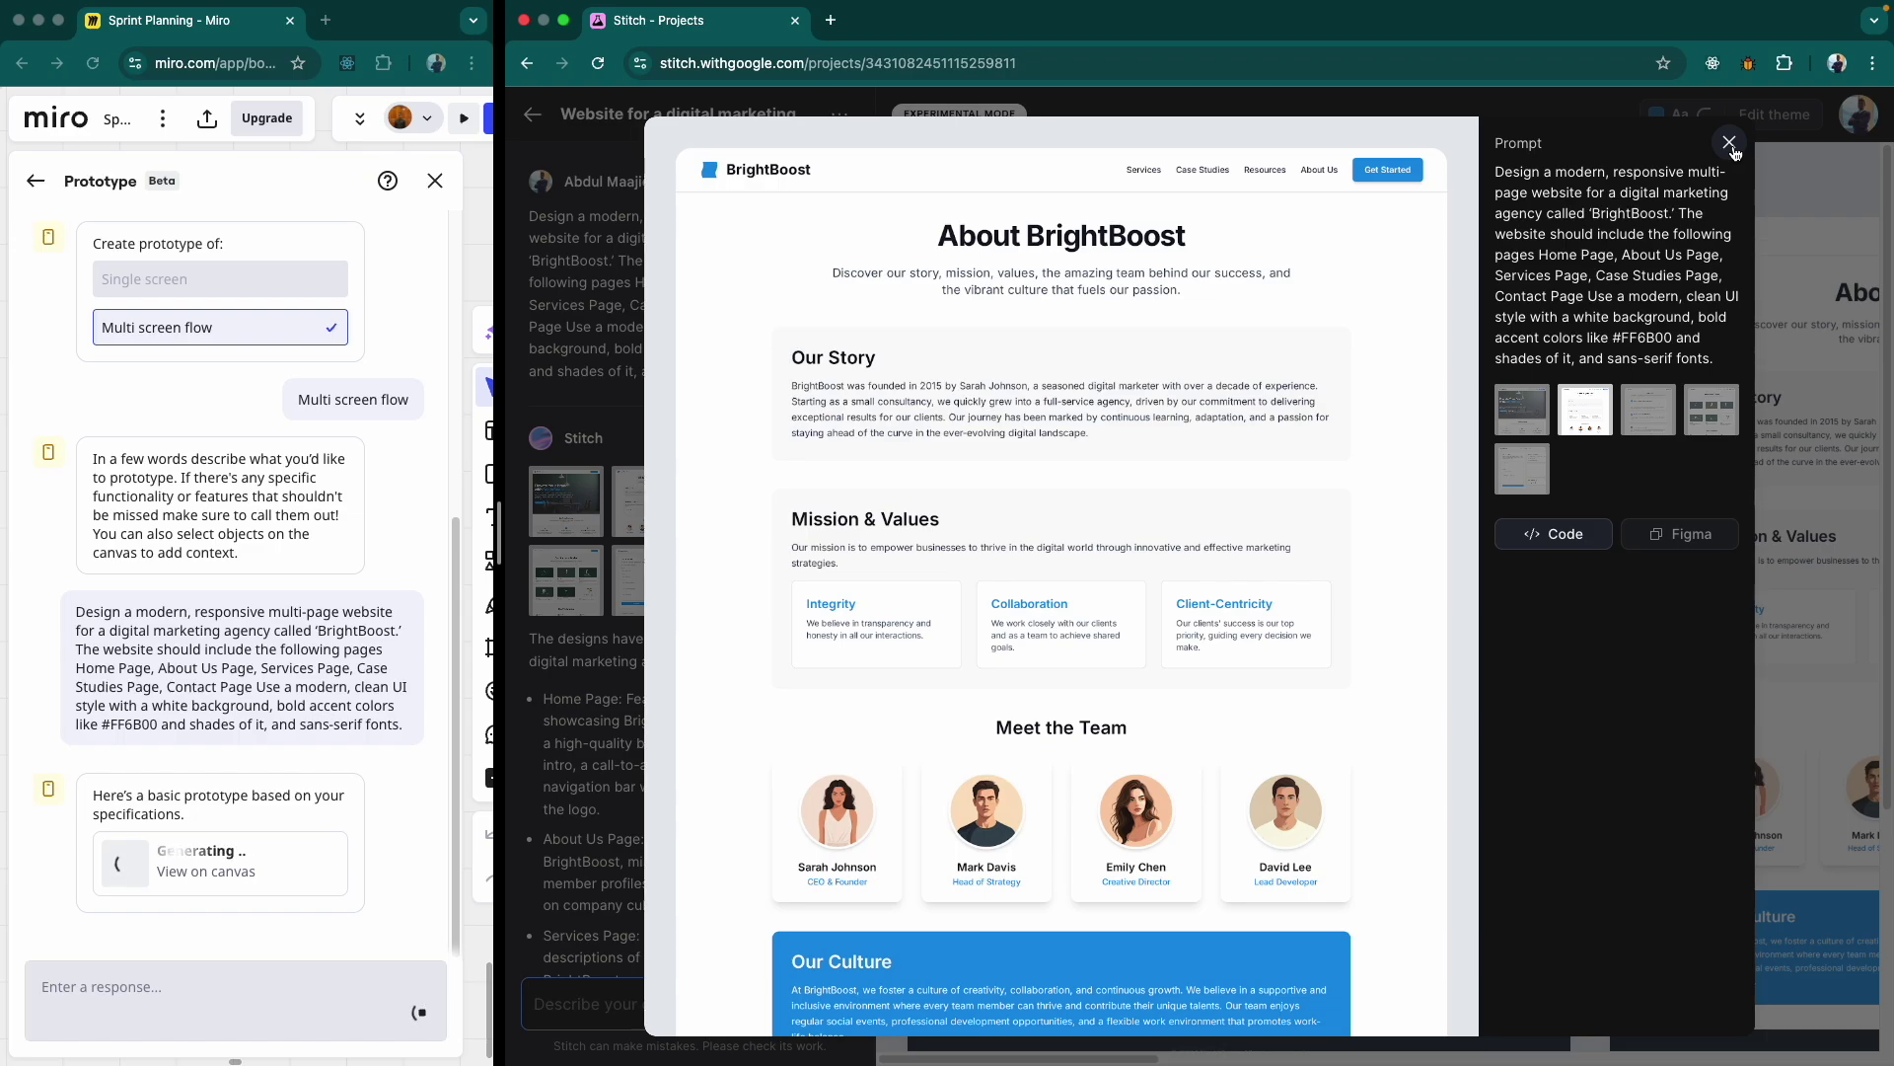
click(1659, 423)
- Scroll up and down through the Services page preview
scroll(1139, 572, down, 5)
scroll(1140, 573, up, 2)
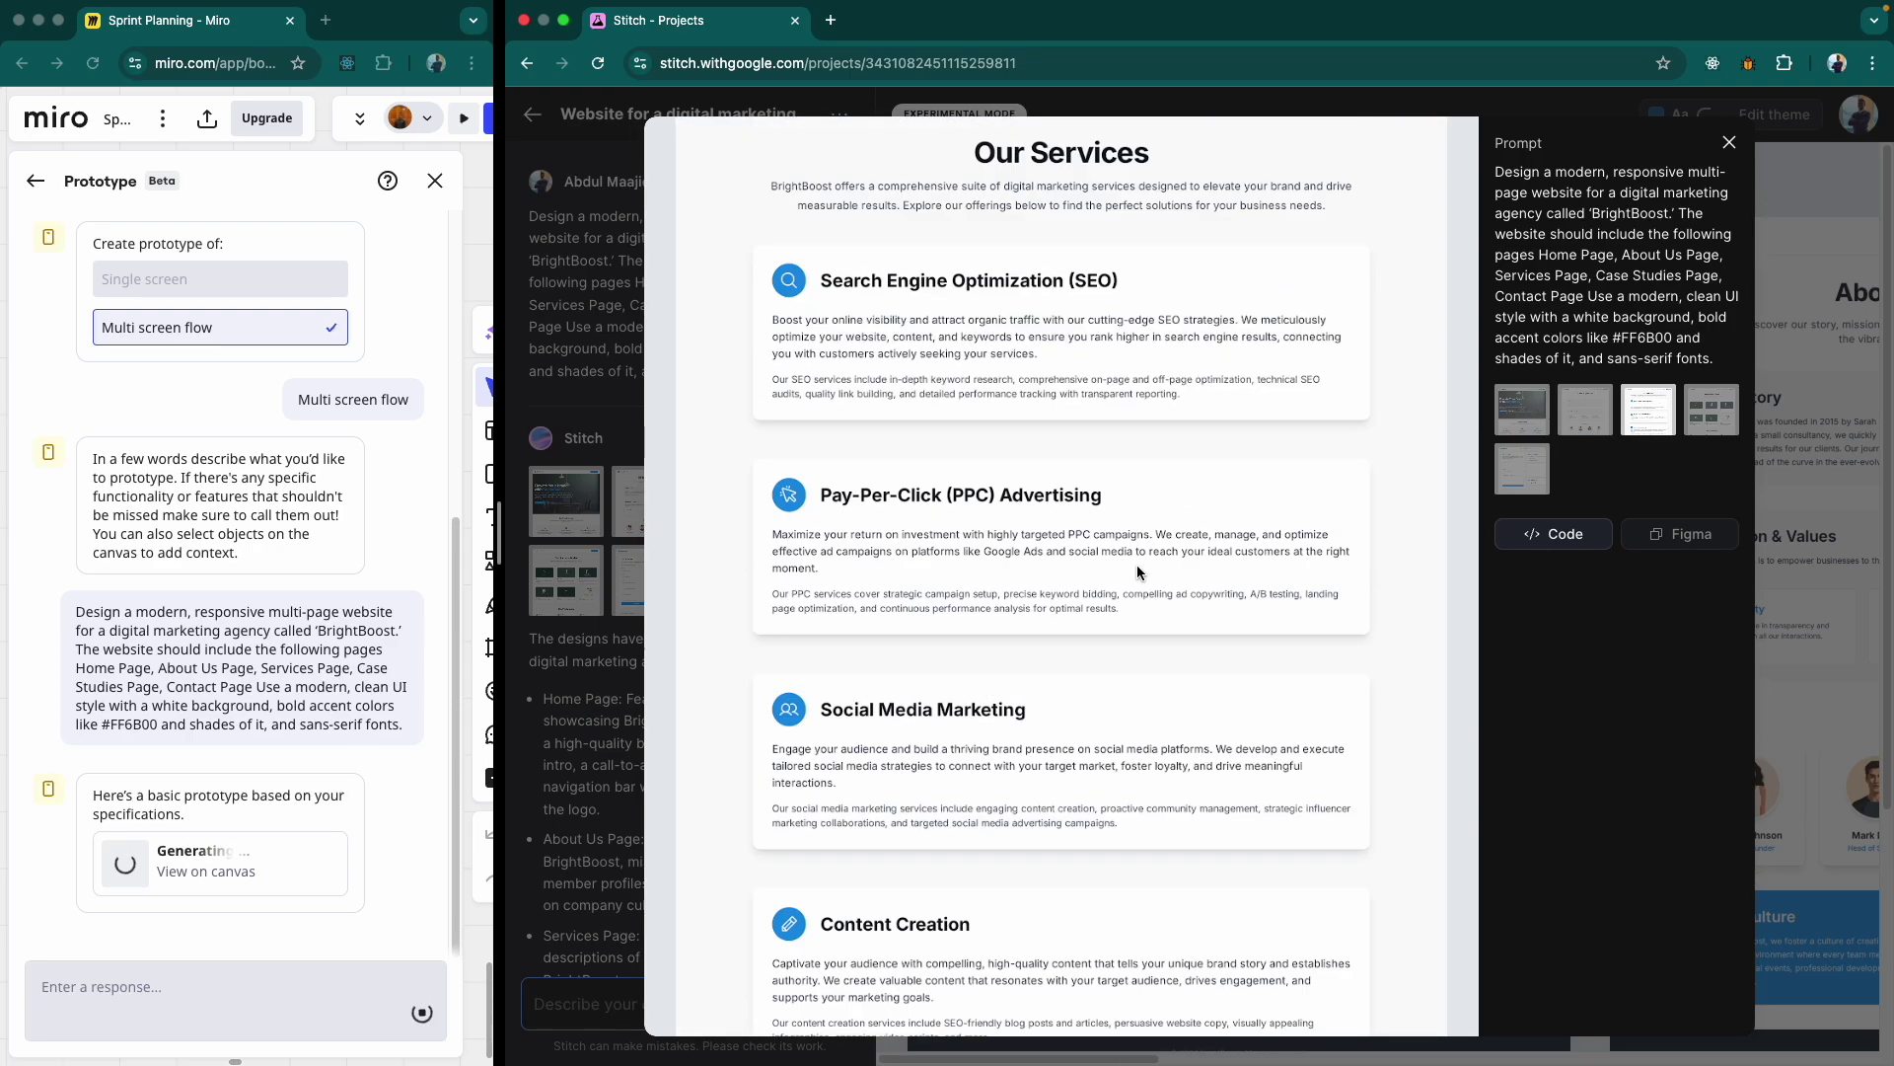
scroll(1139, 572, up, 1)
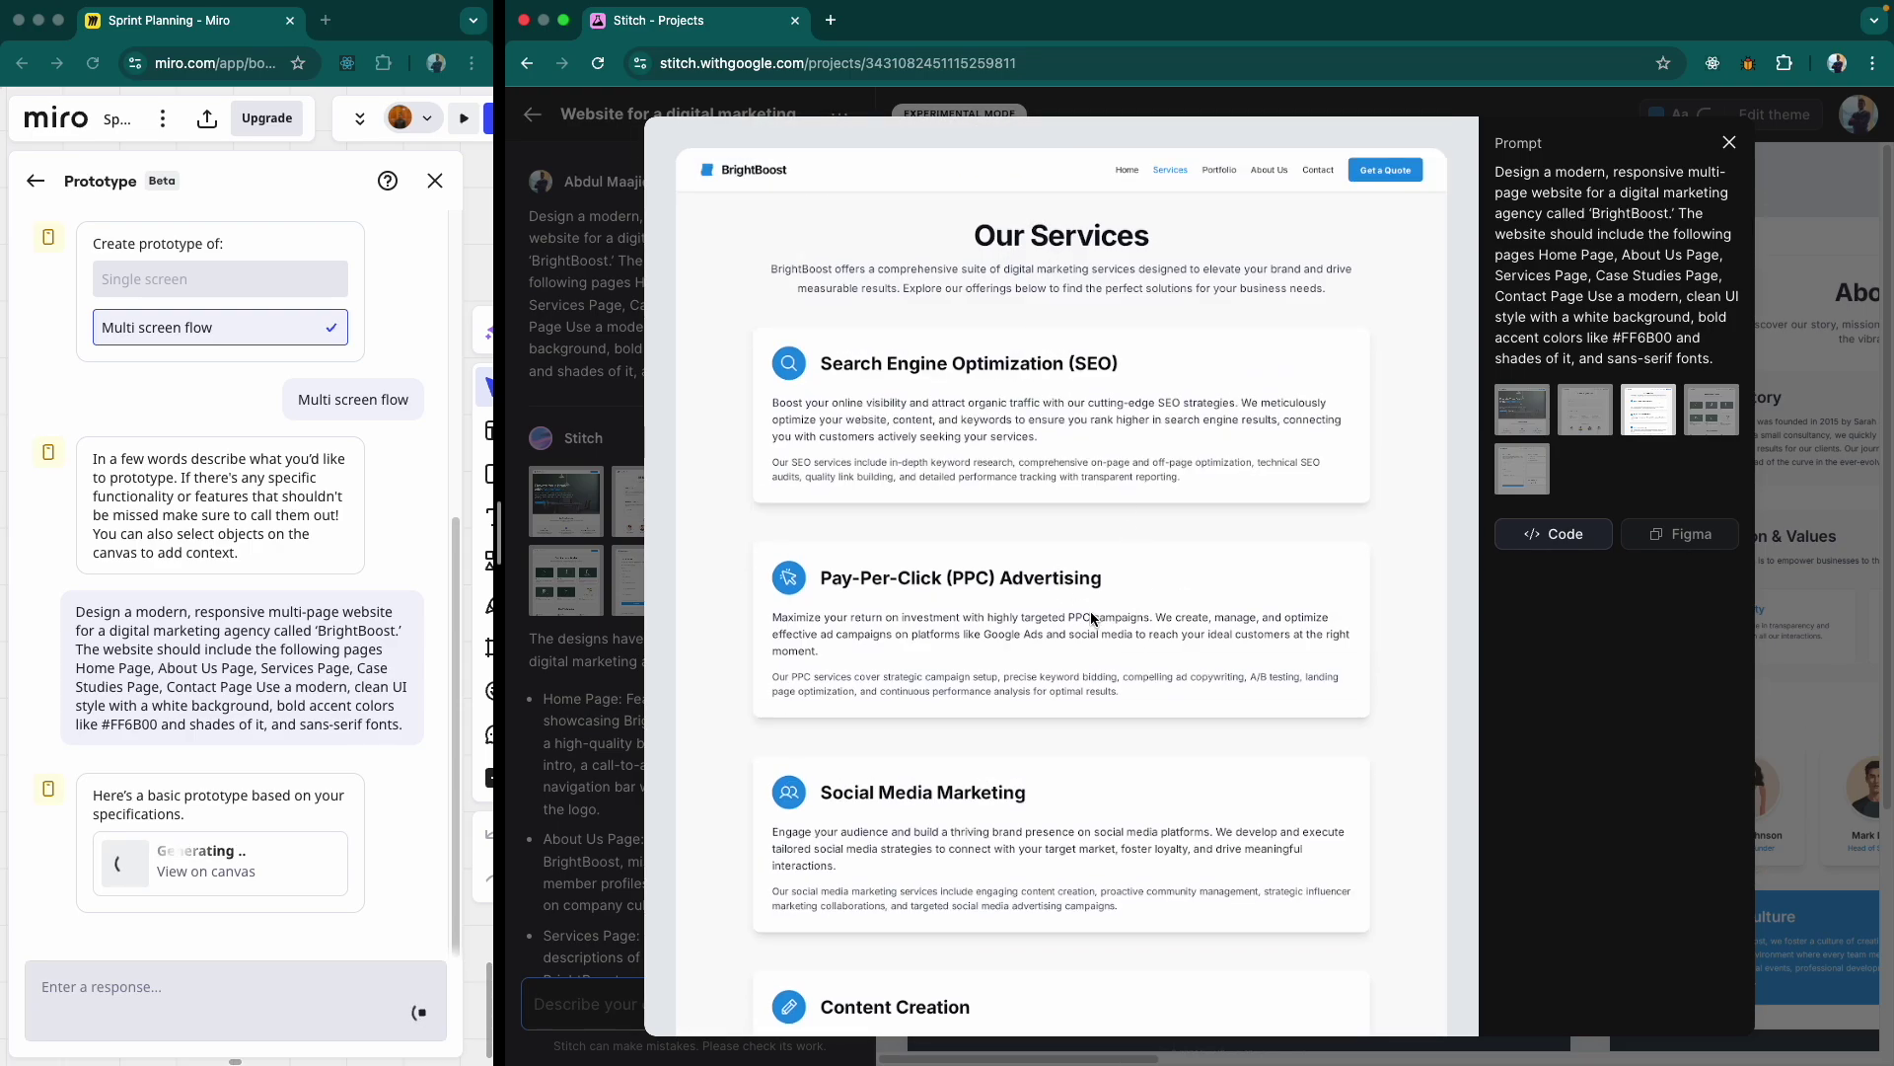
scroll(1092, 617, down, 6)
scroll(1092, 612, up, 6)
scroll(1142, 684, down, 2)
scroll(1141, 678, down, 3)
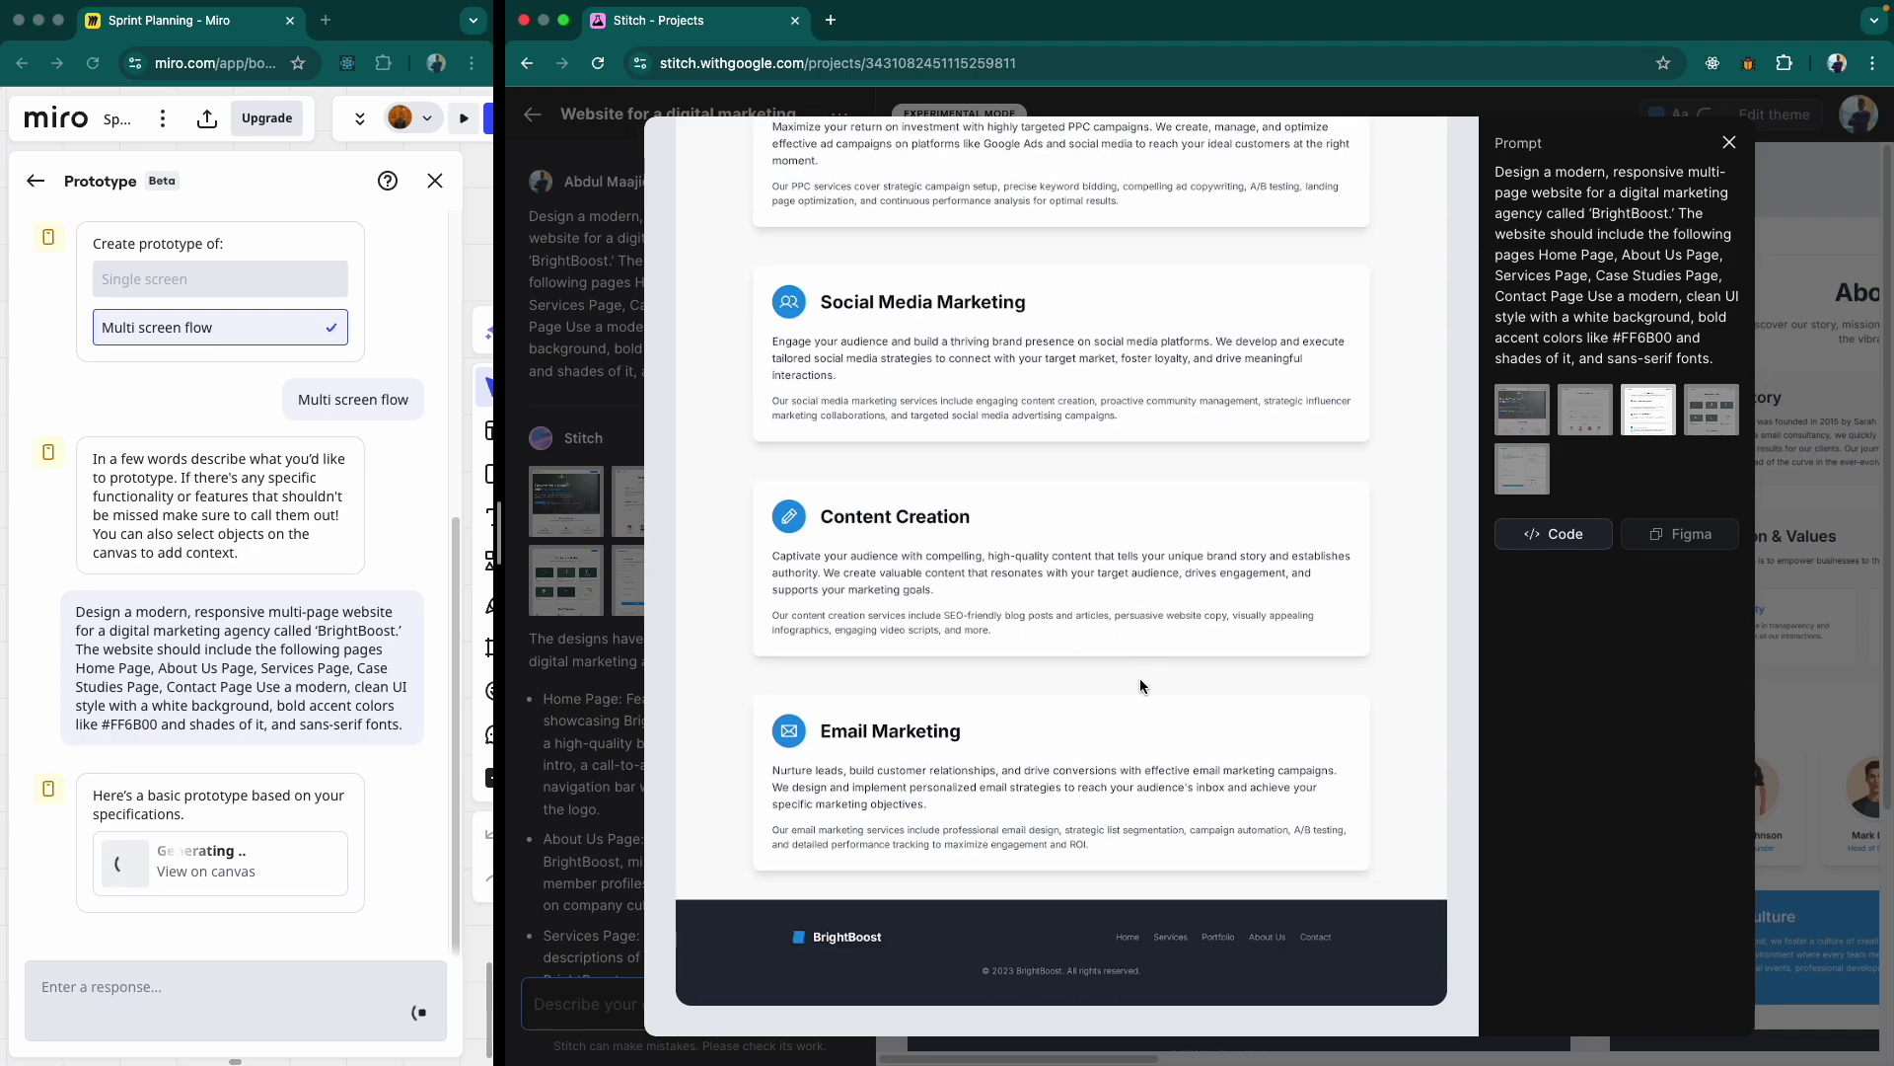
scroll(1139, 677, up, 5)
scroll(1140, 678, down, 5)
scroll(1139, 677, up, 6)
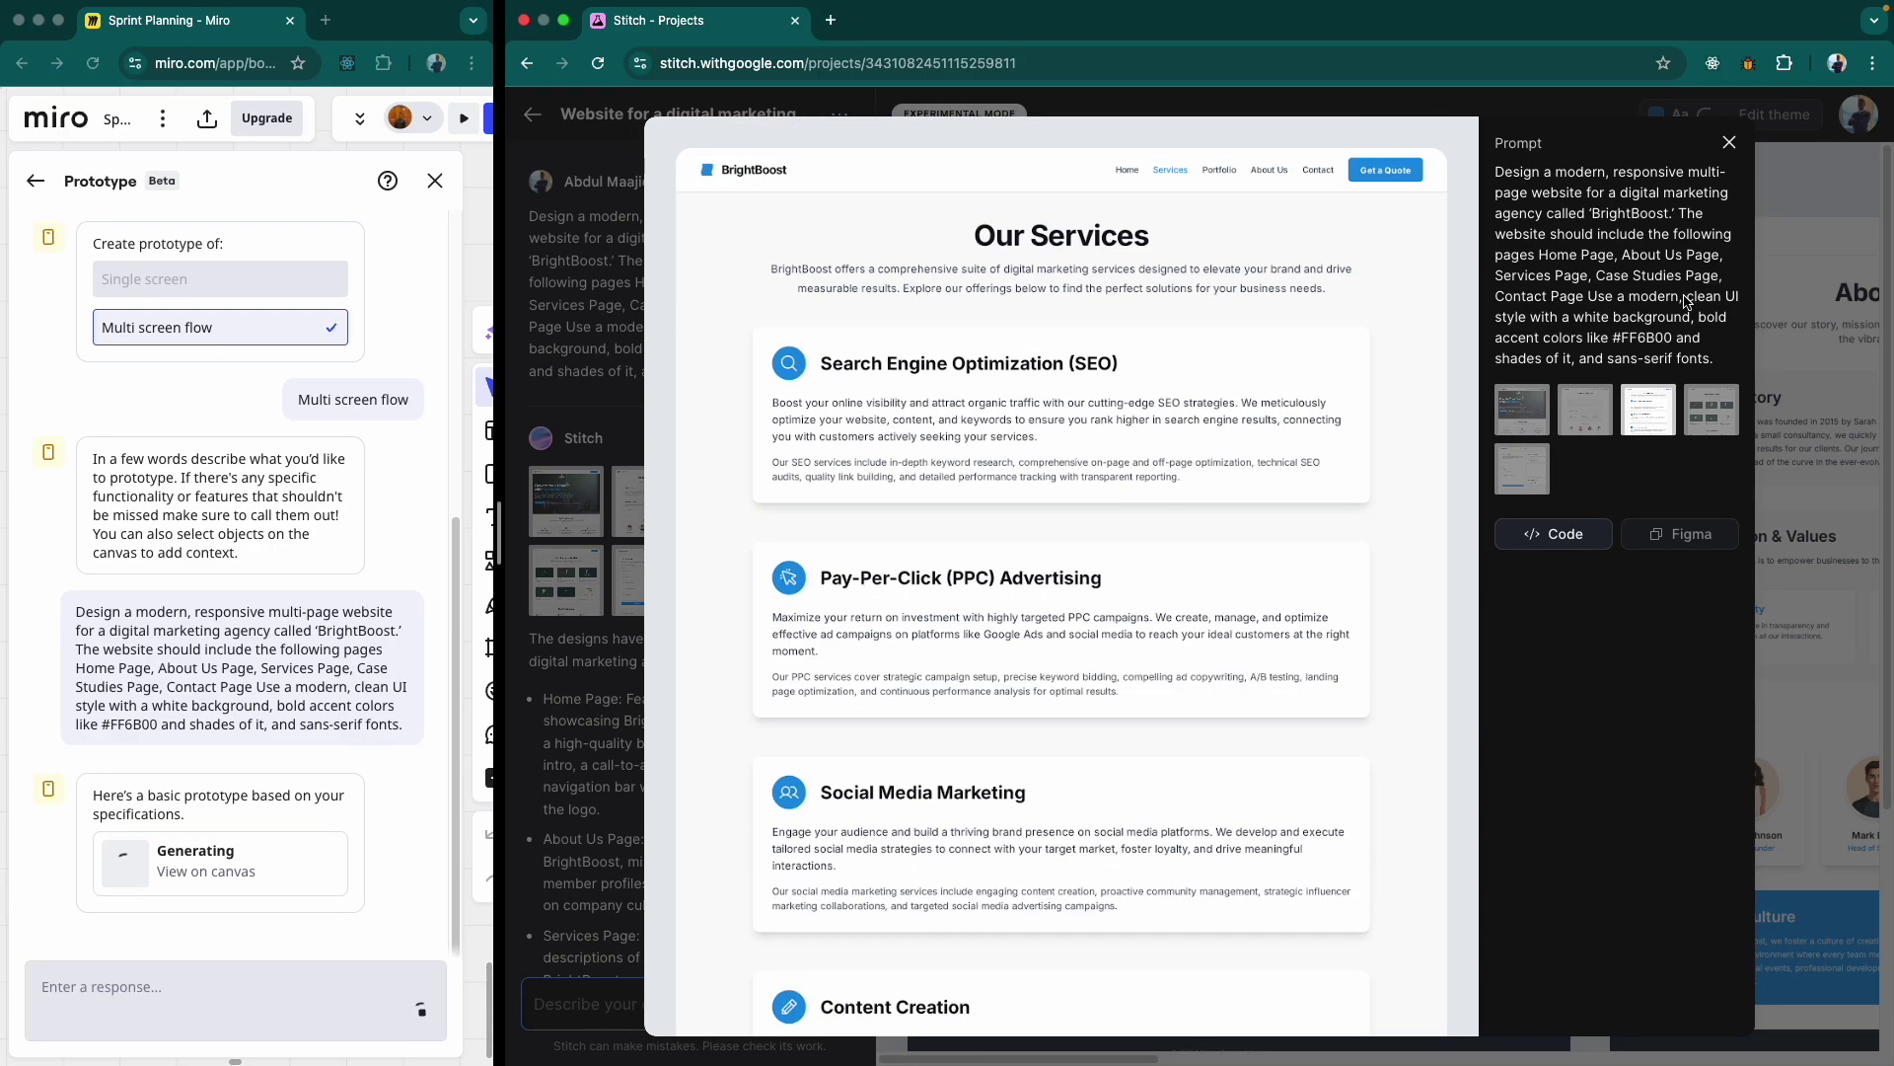
- Show the Case Studies 'Our Success Stories' page and highlight the #FF6B00 accent colour in the prompt
click(1709, 402)
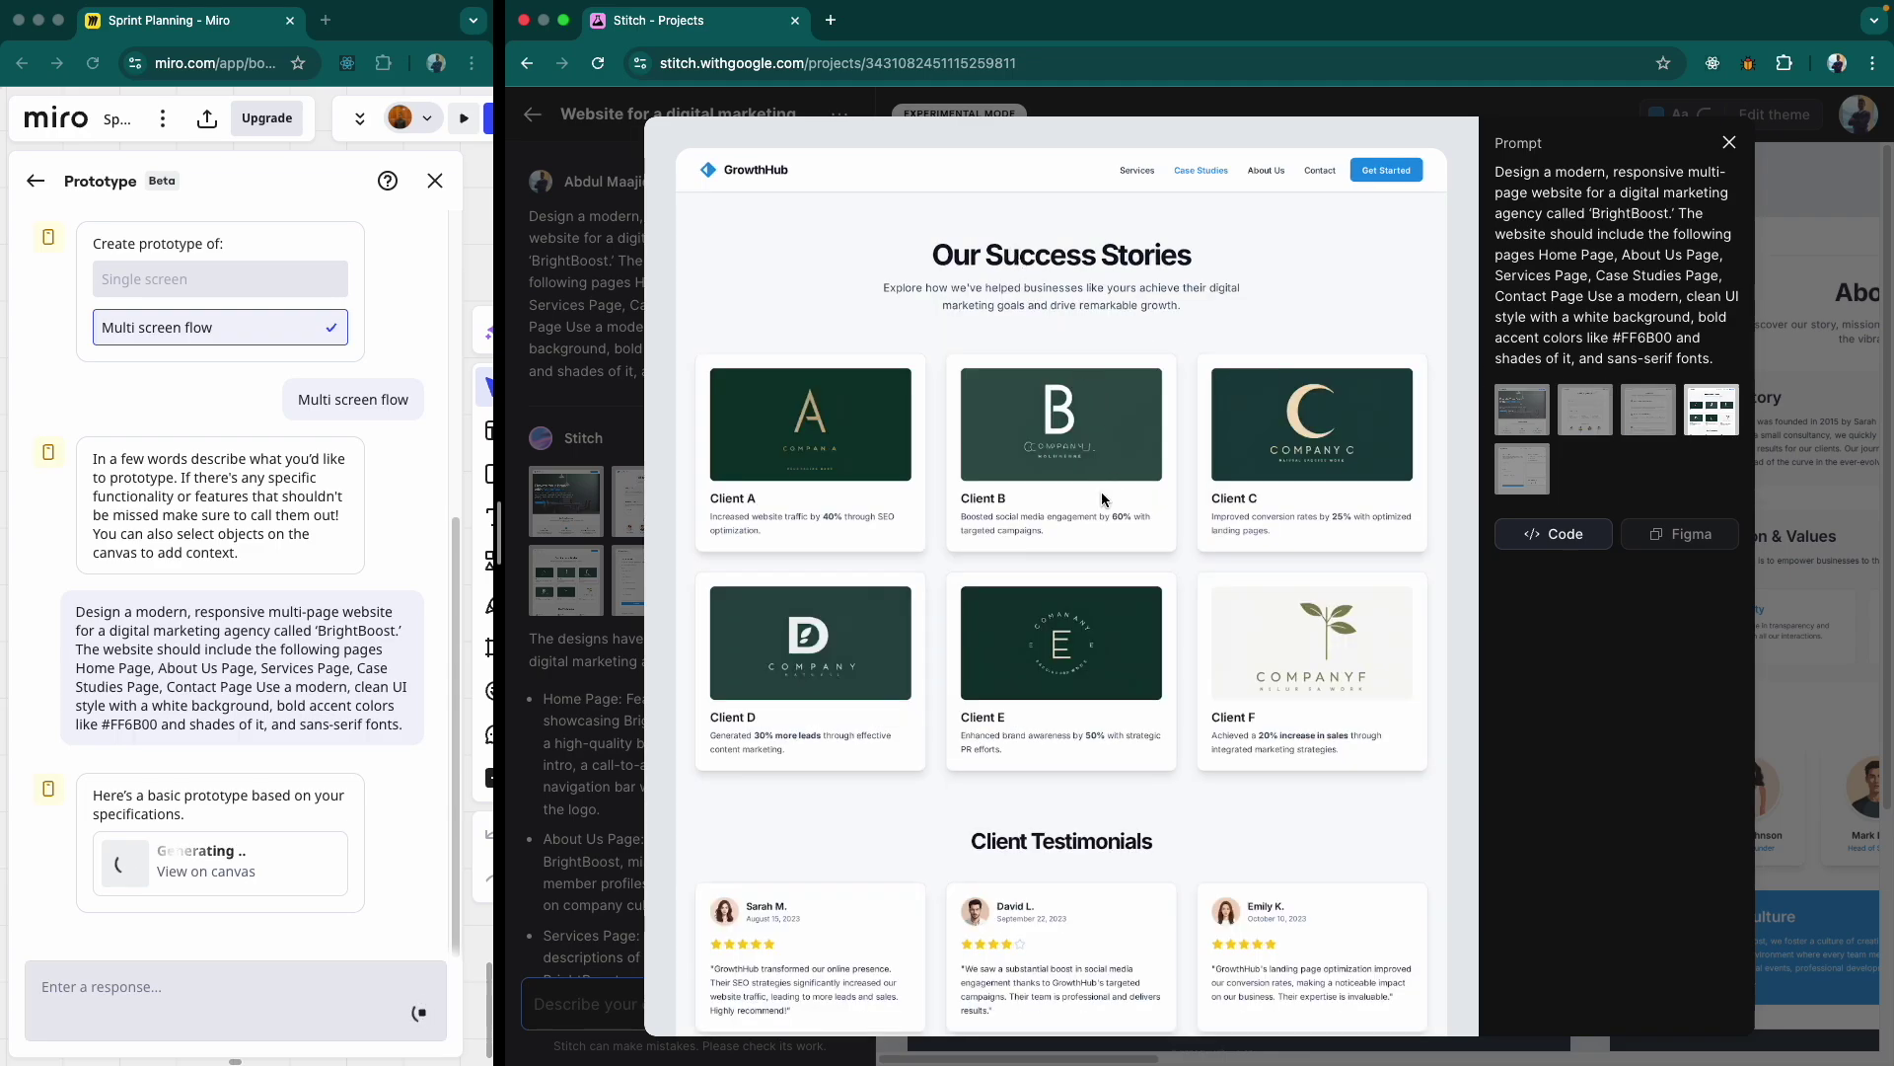
scroll(1078, 611, down, 2)
scroll(1134, 513, up, 2)
scroll(991, 393, down, 2)
key(Right)
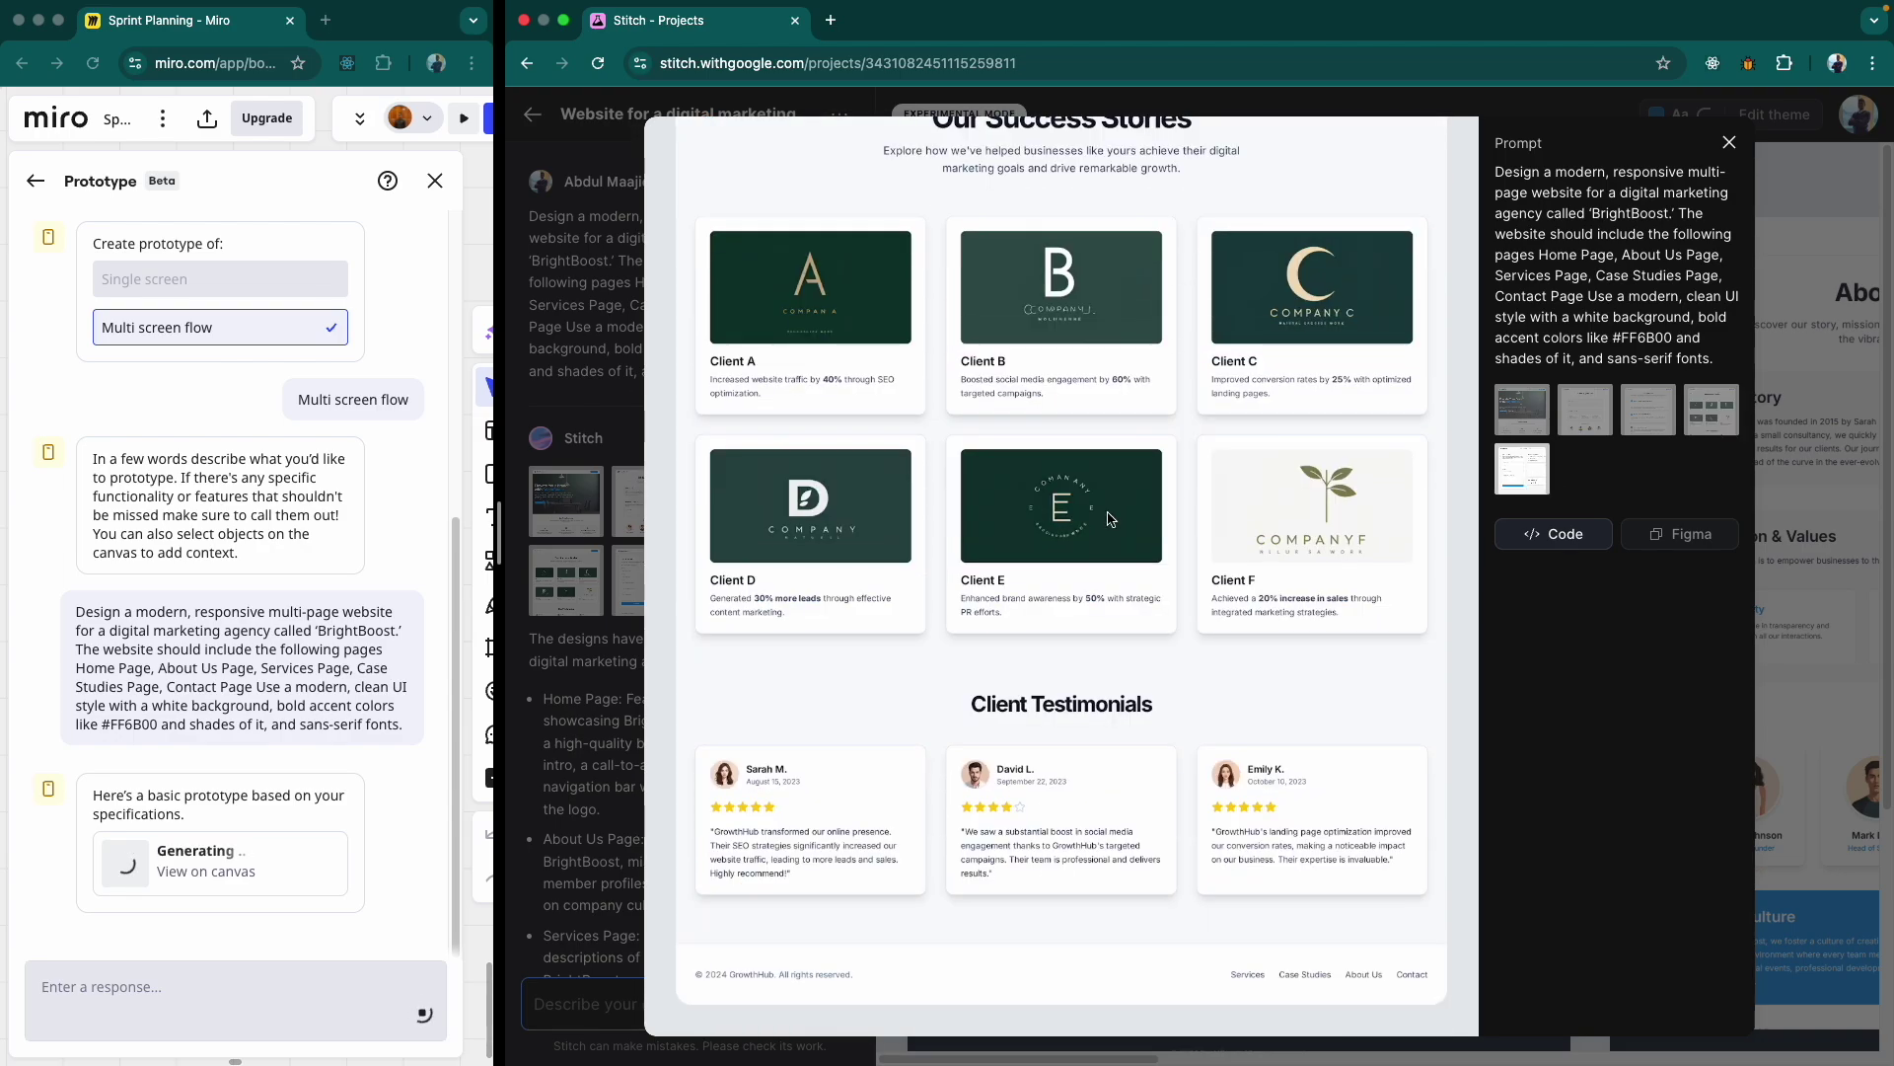
click(1522, 408)
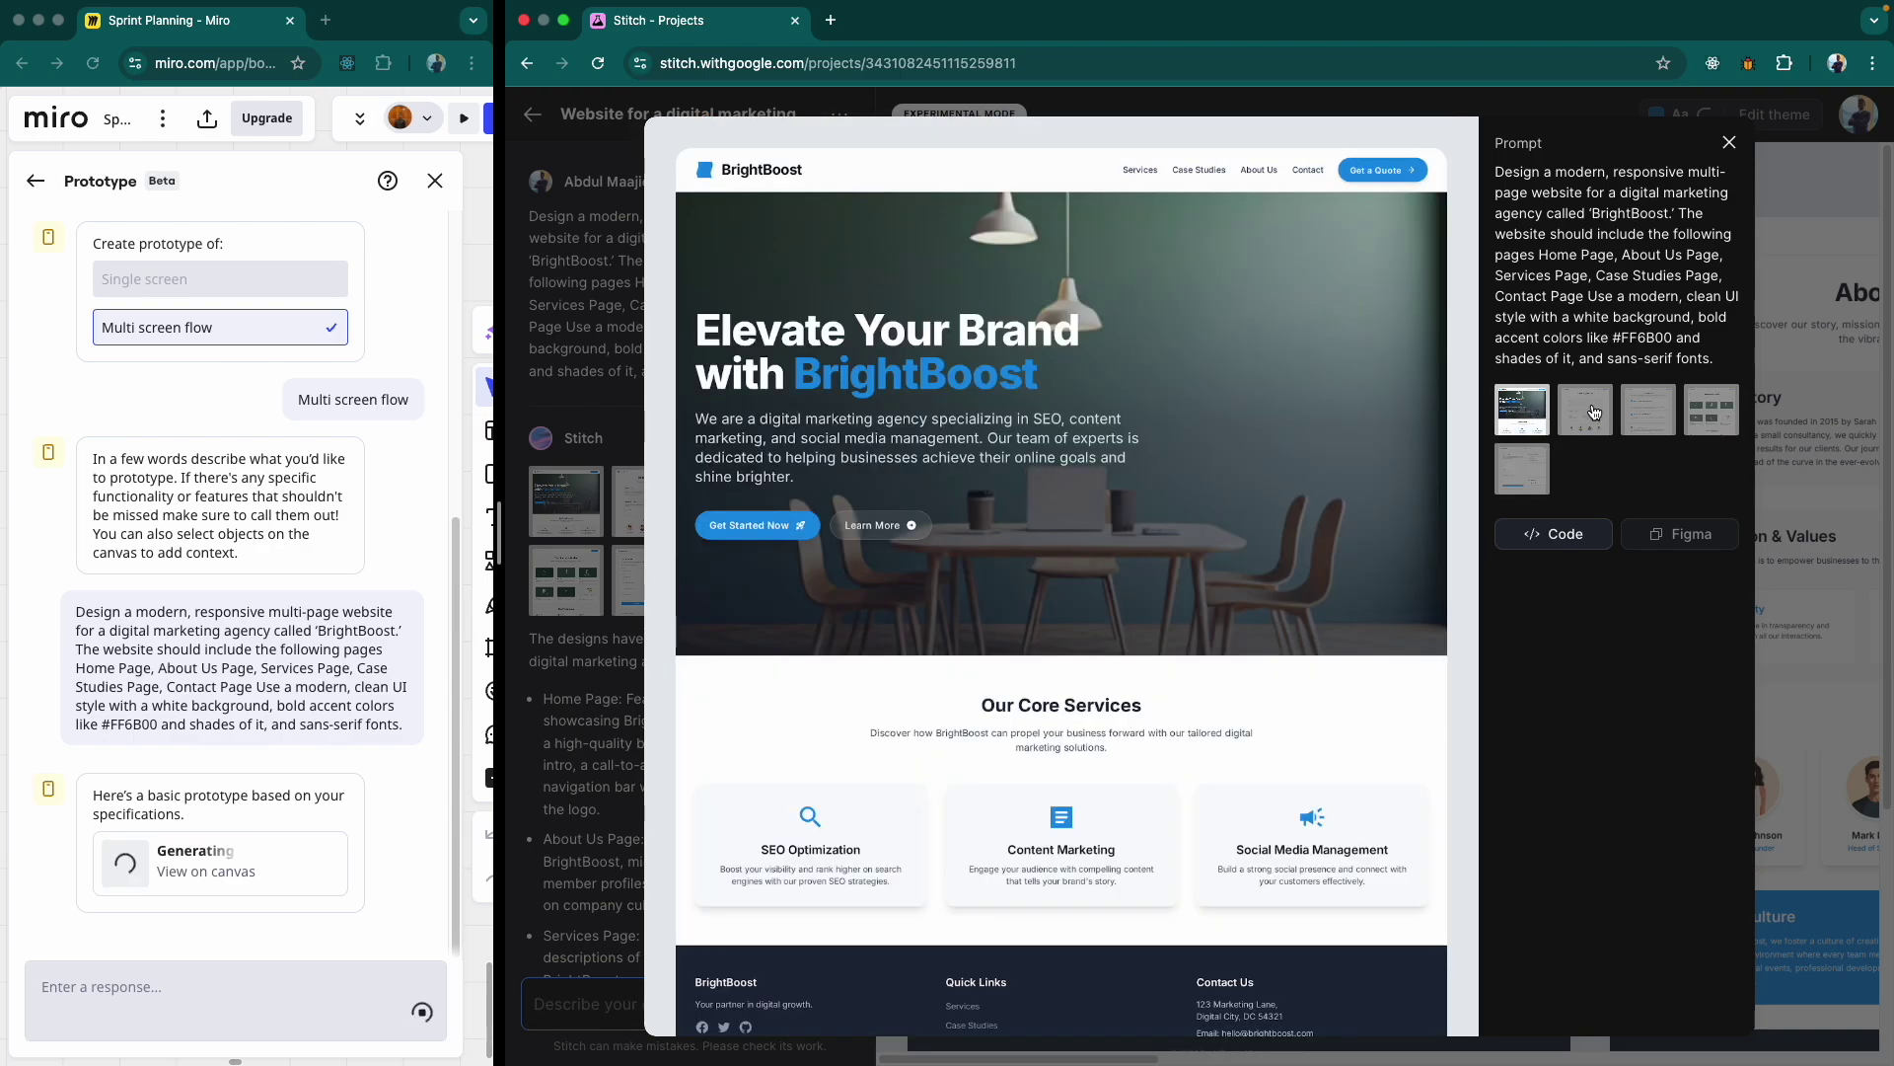
click(1712, 409)
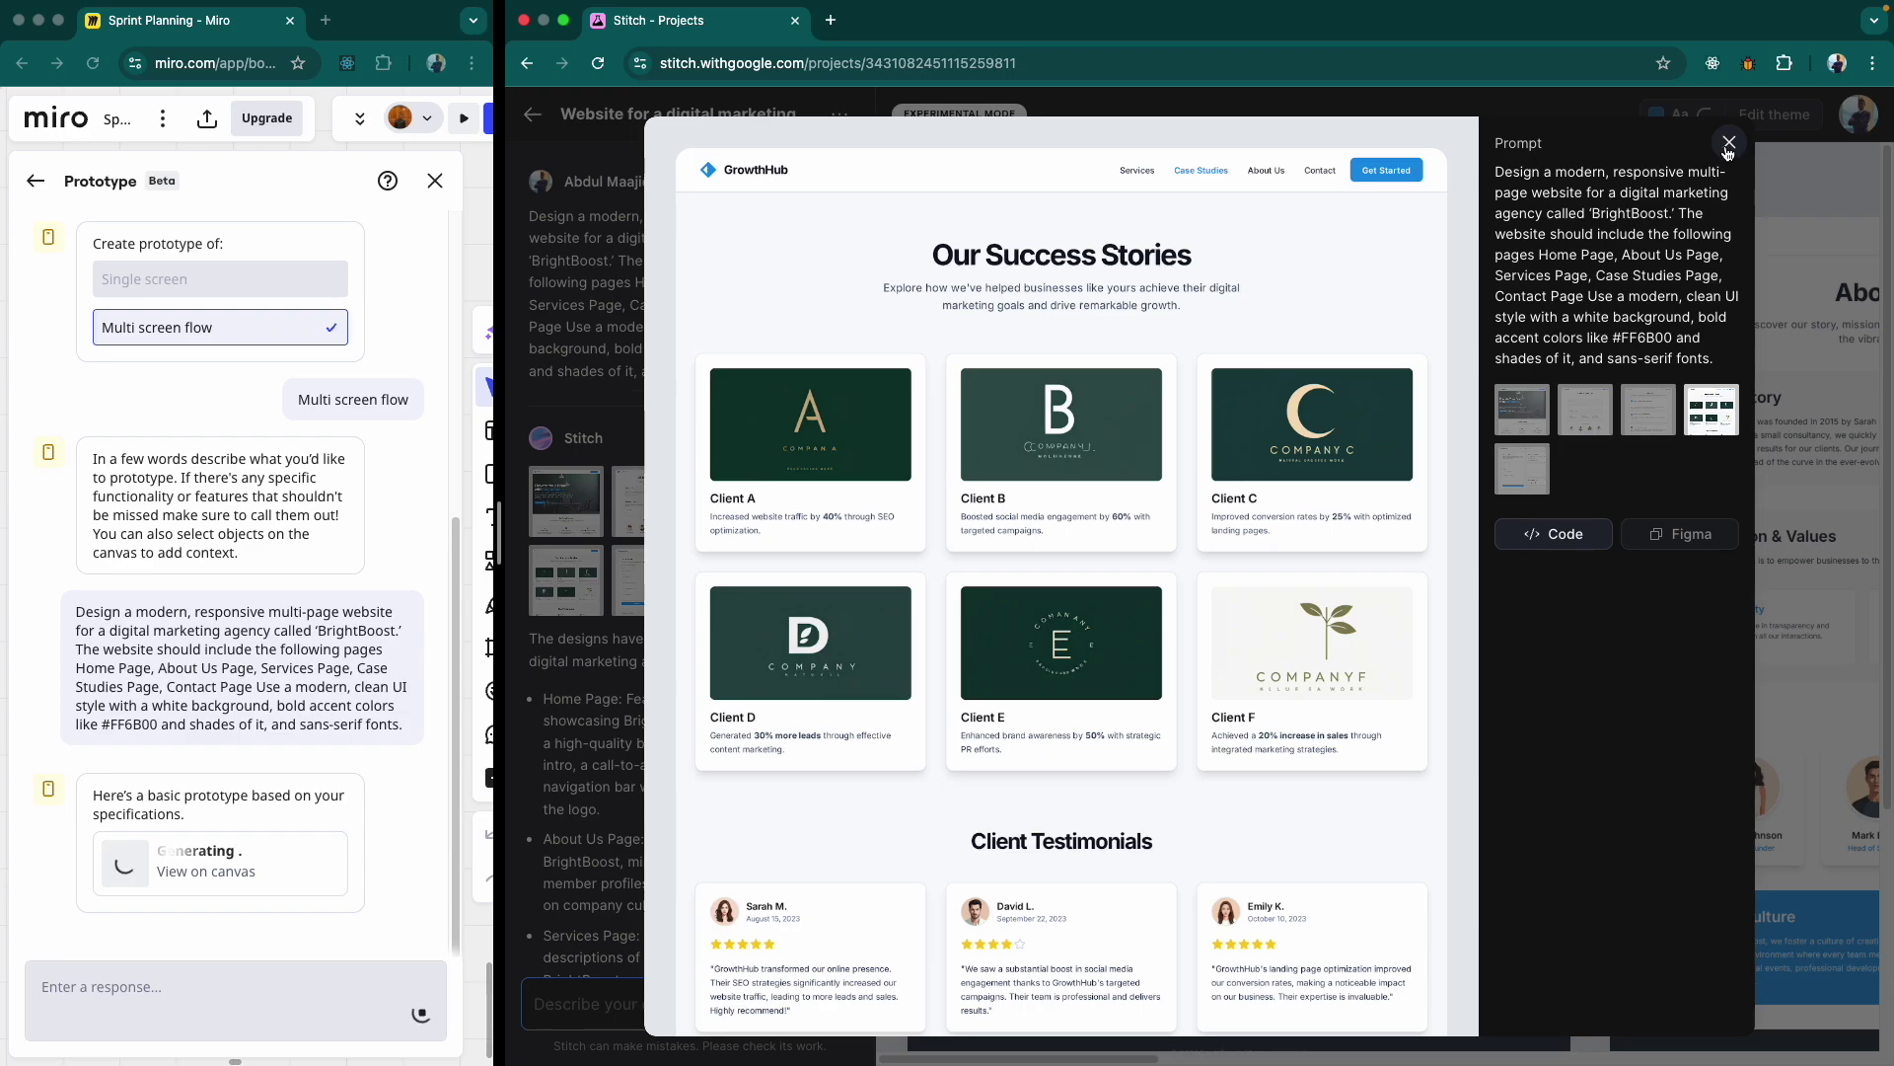
drag(1618, 343, 1673, 345)
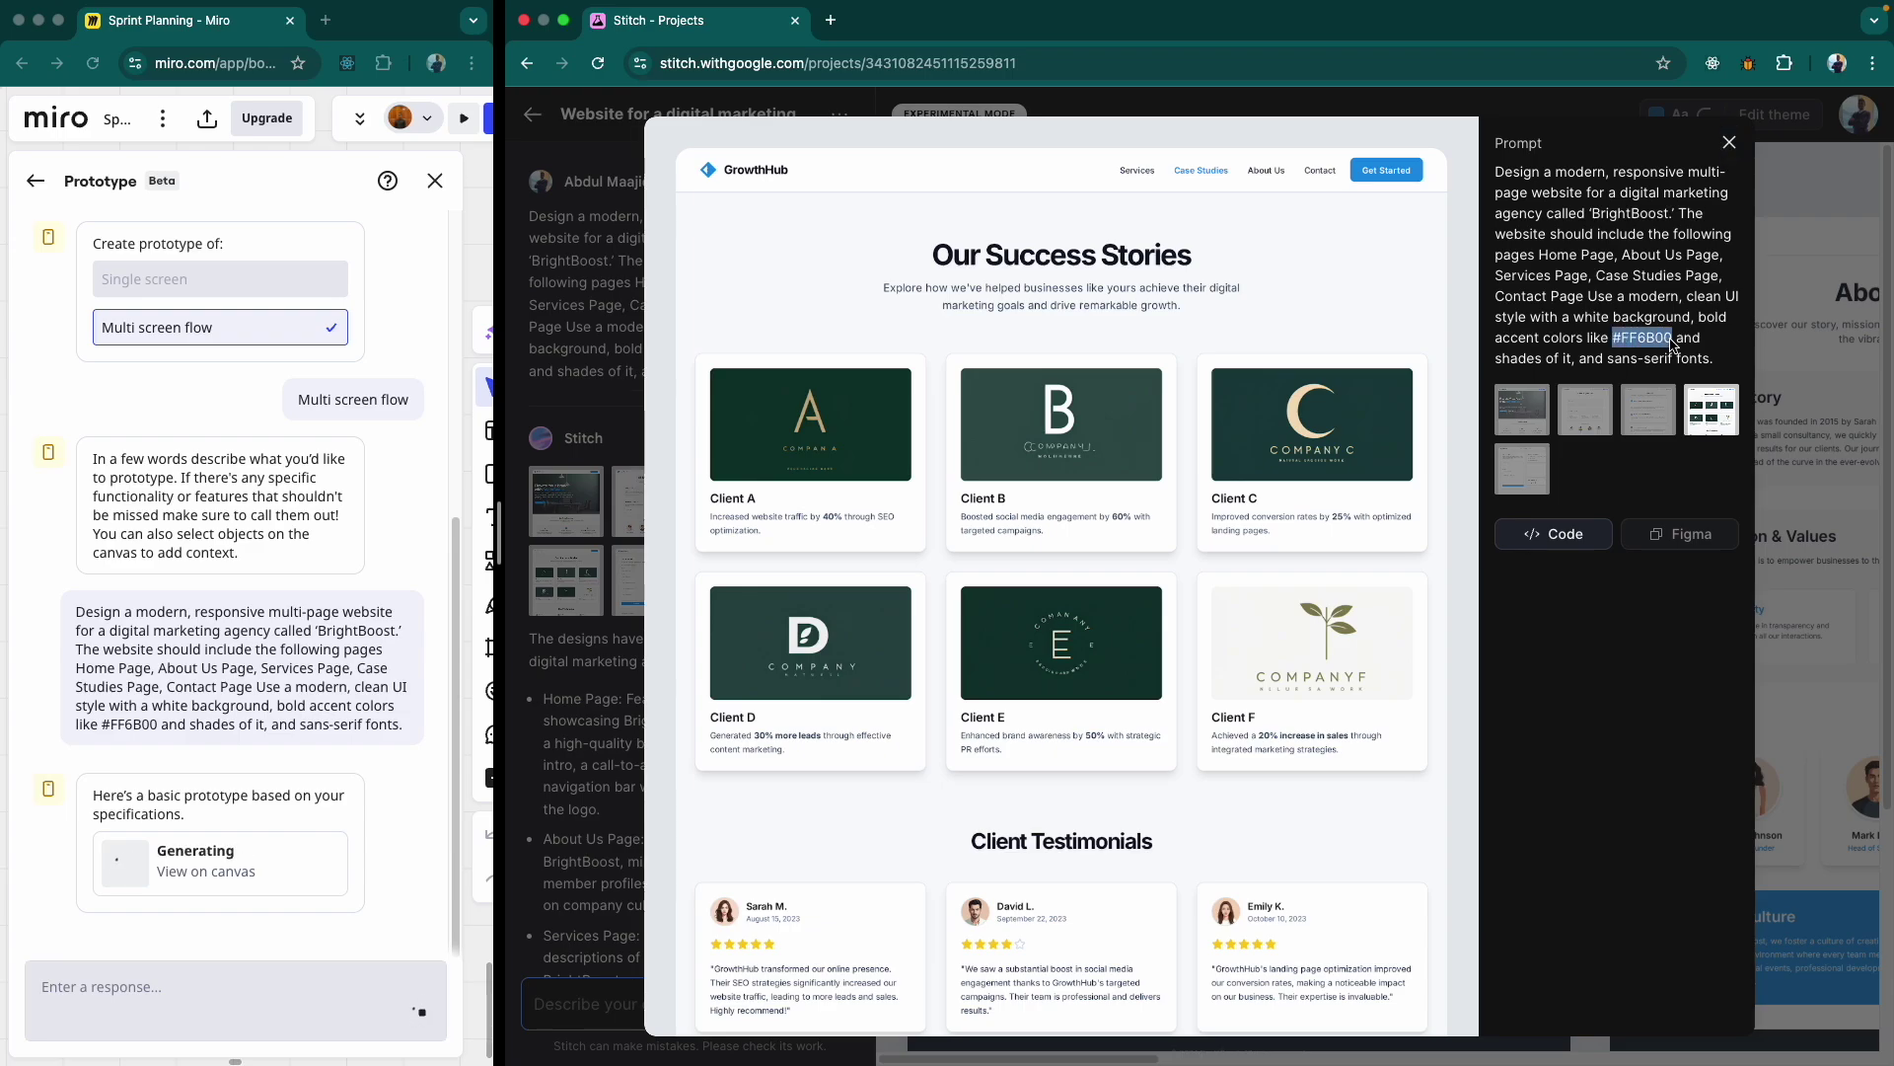
- Close the page preview and widen the split between the Miro and Stitch windows
click(1729, 142)
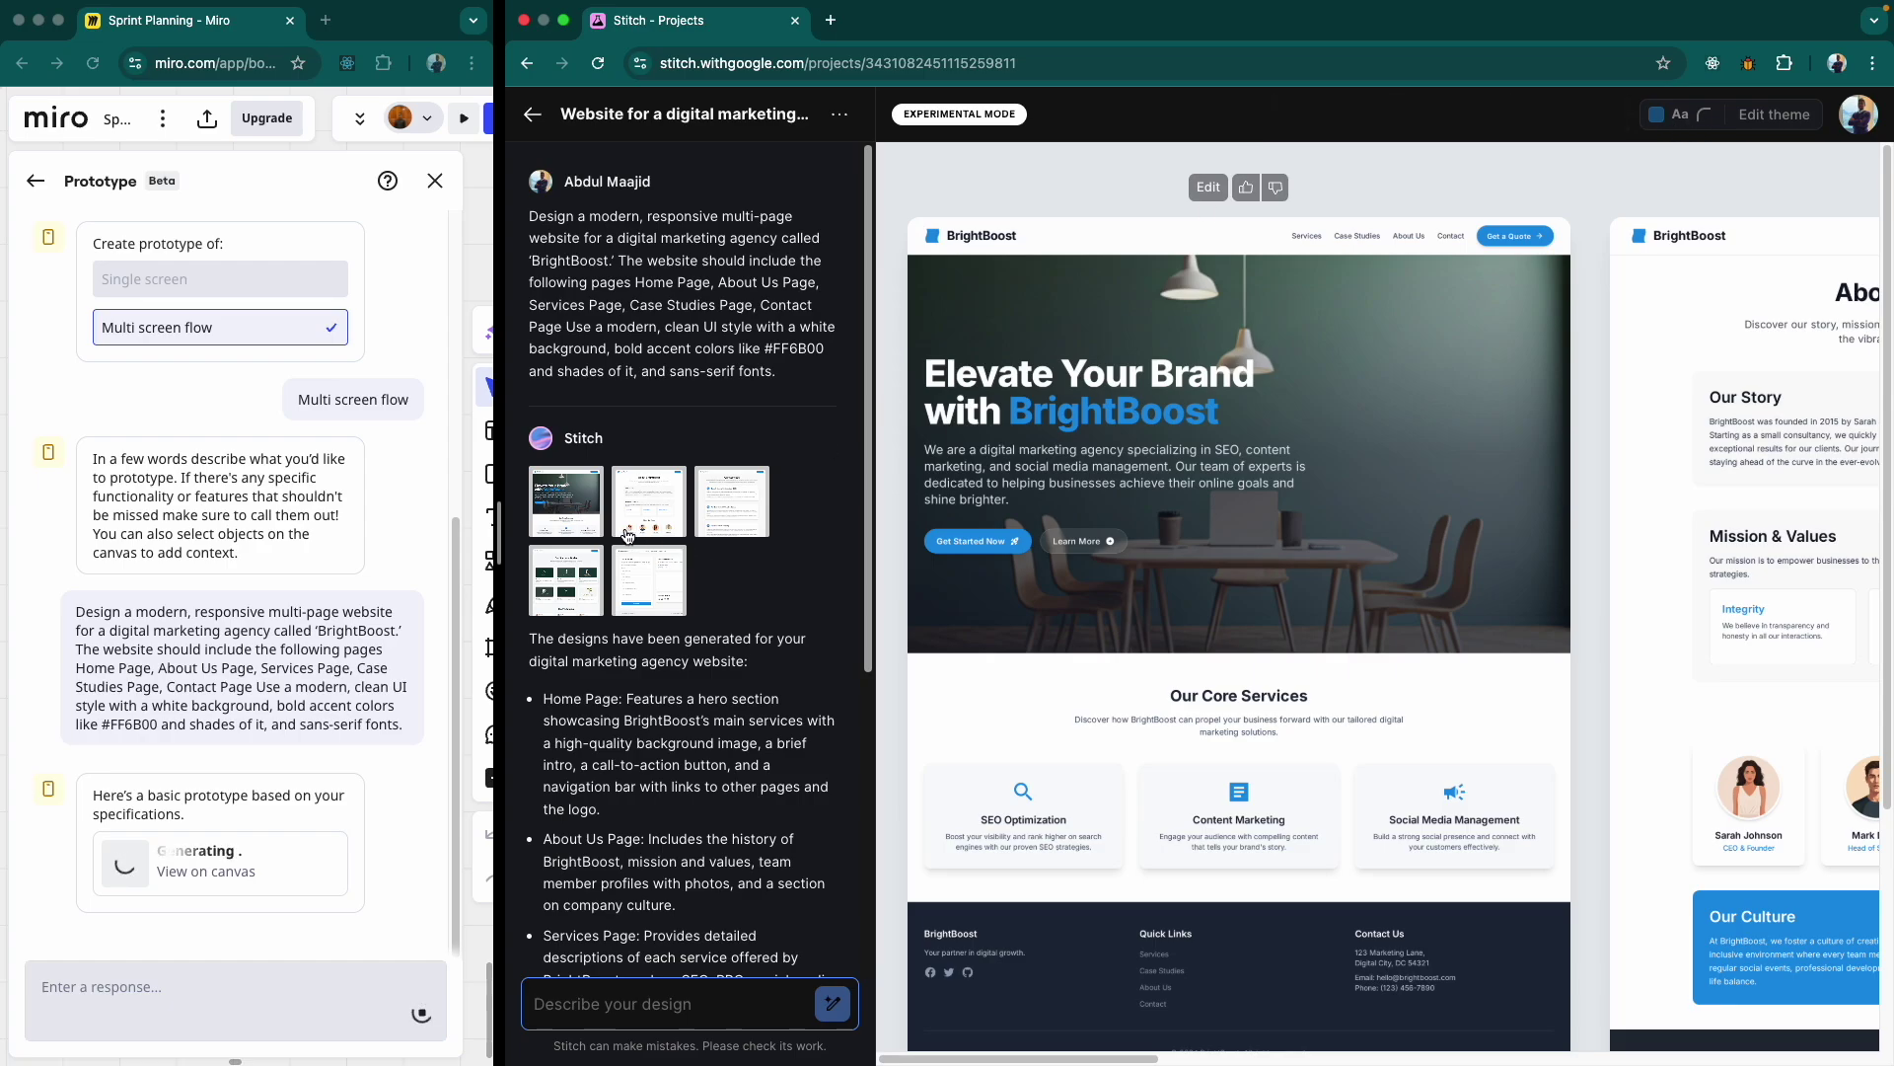
drag(502, 534, 1058, 544)
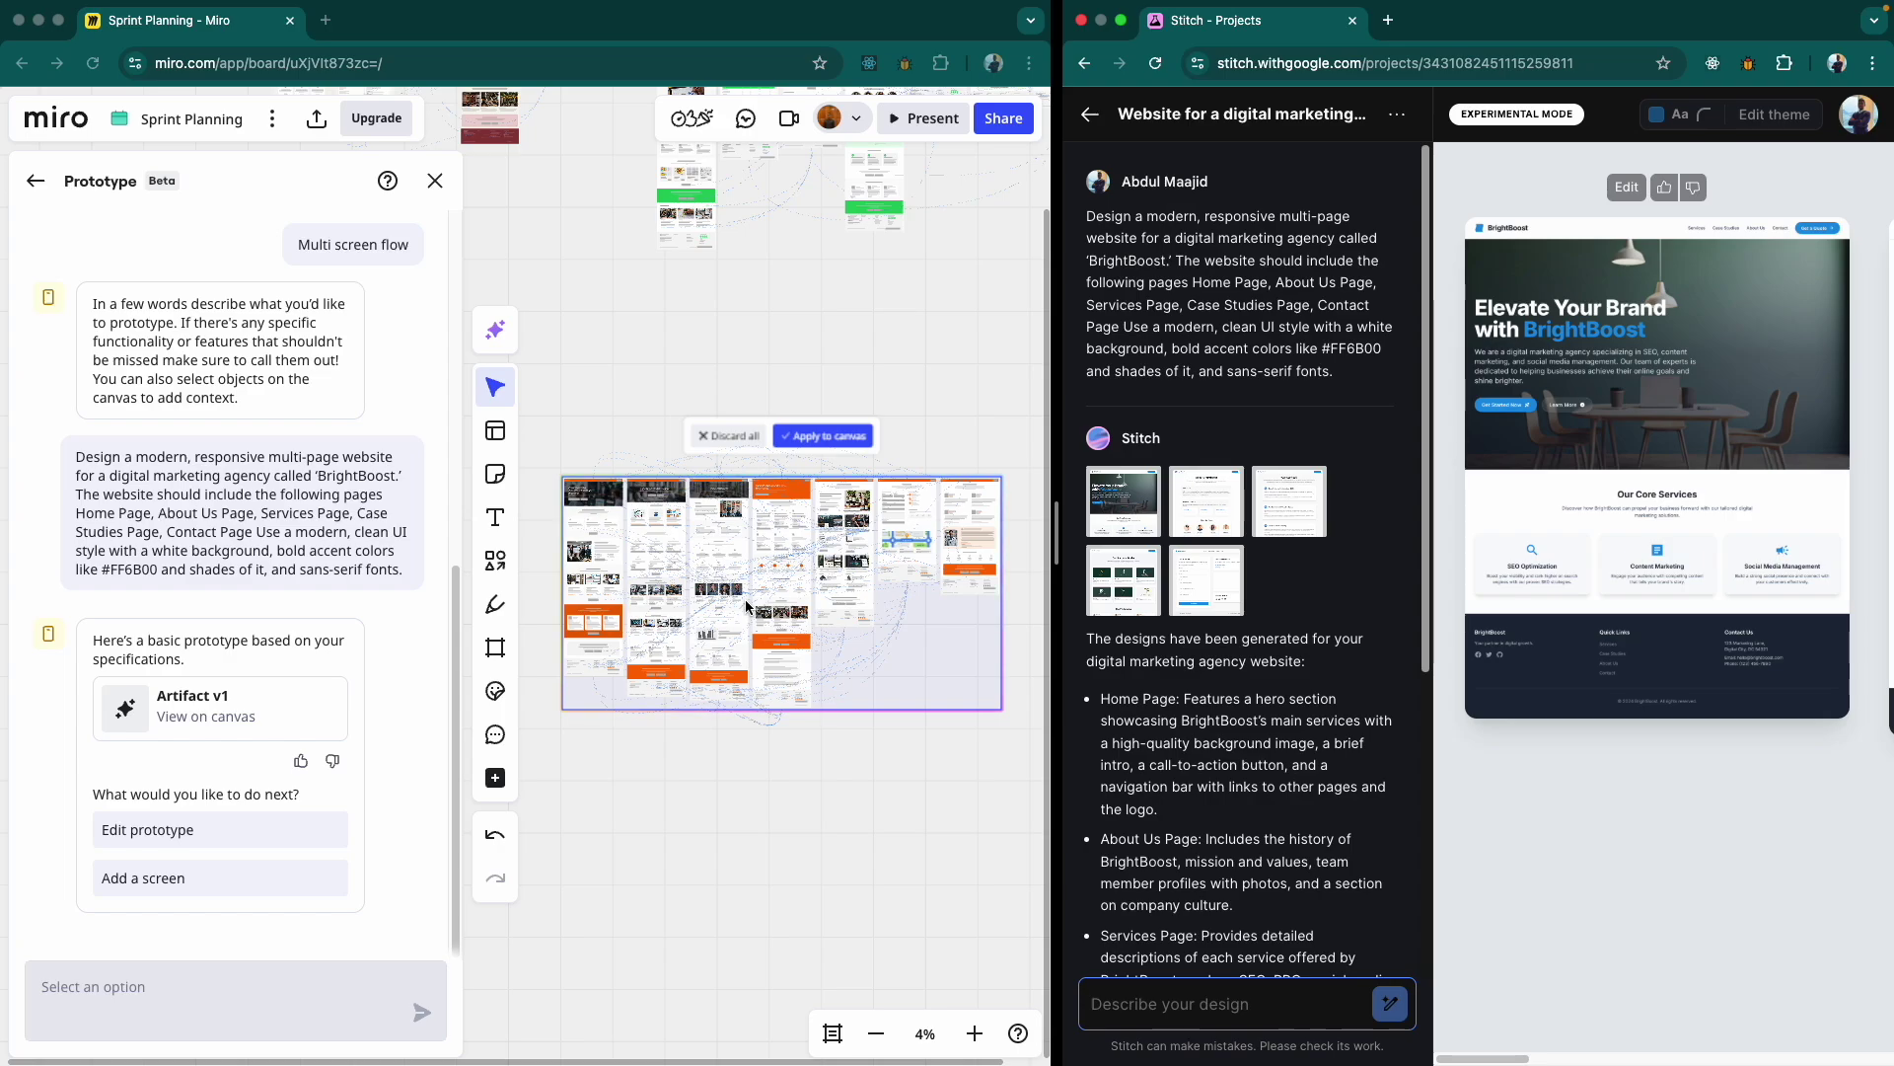
- Look over Miro's generated page frames and widen the Miro window beside Stitch
scroll(705, 627, up, 5)
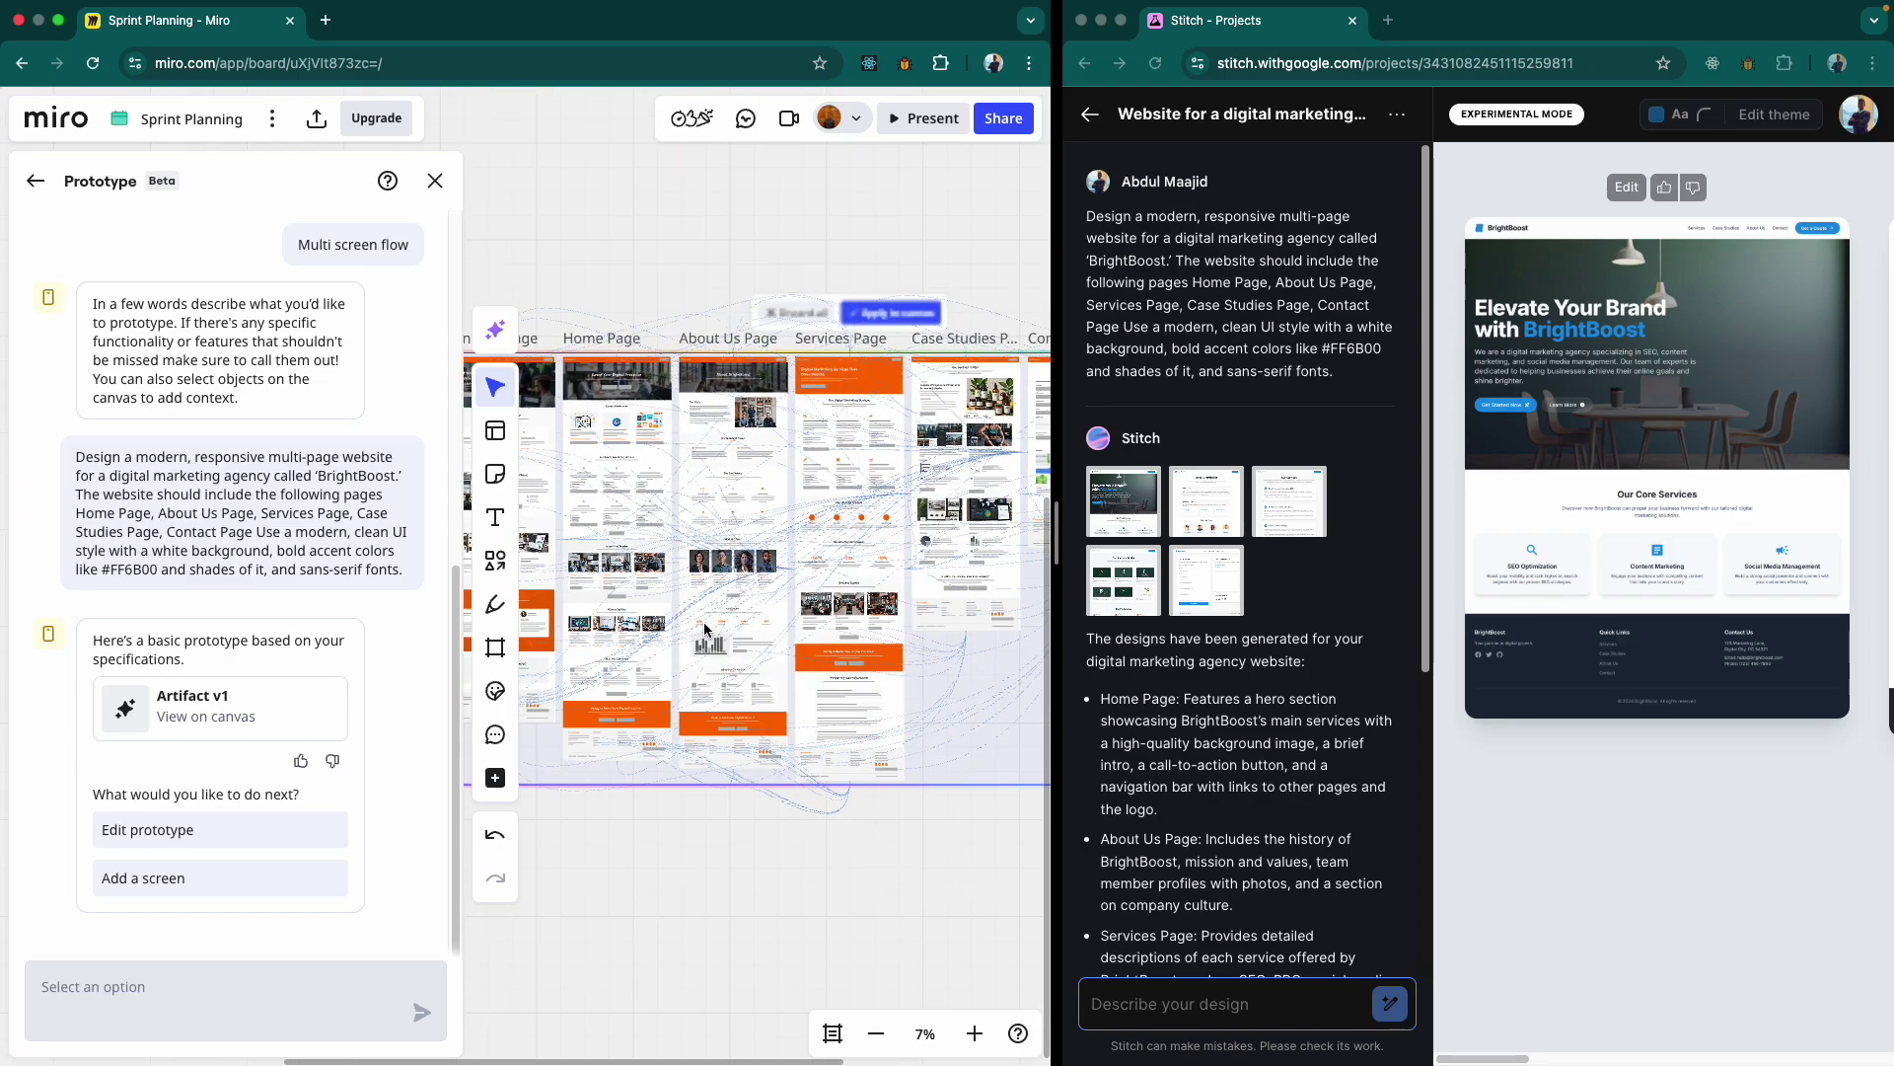
scroll(704, 628, up, 6)
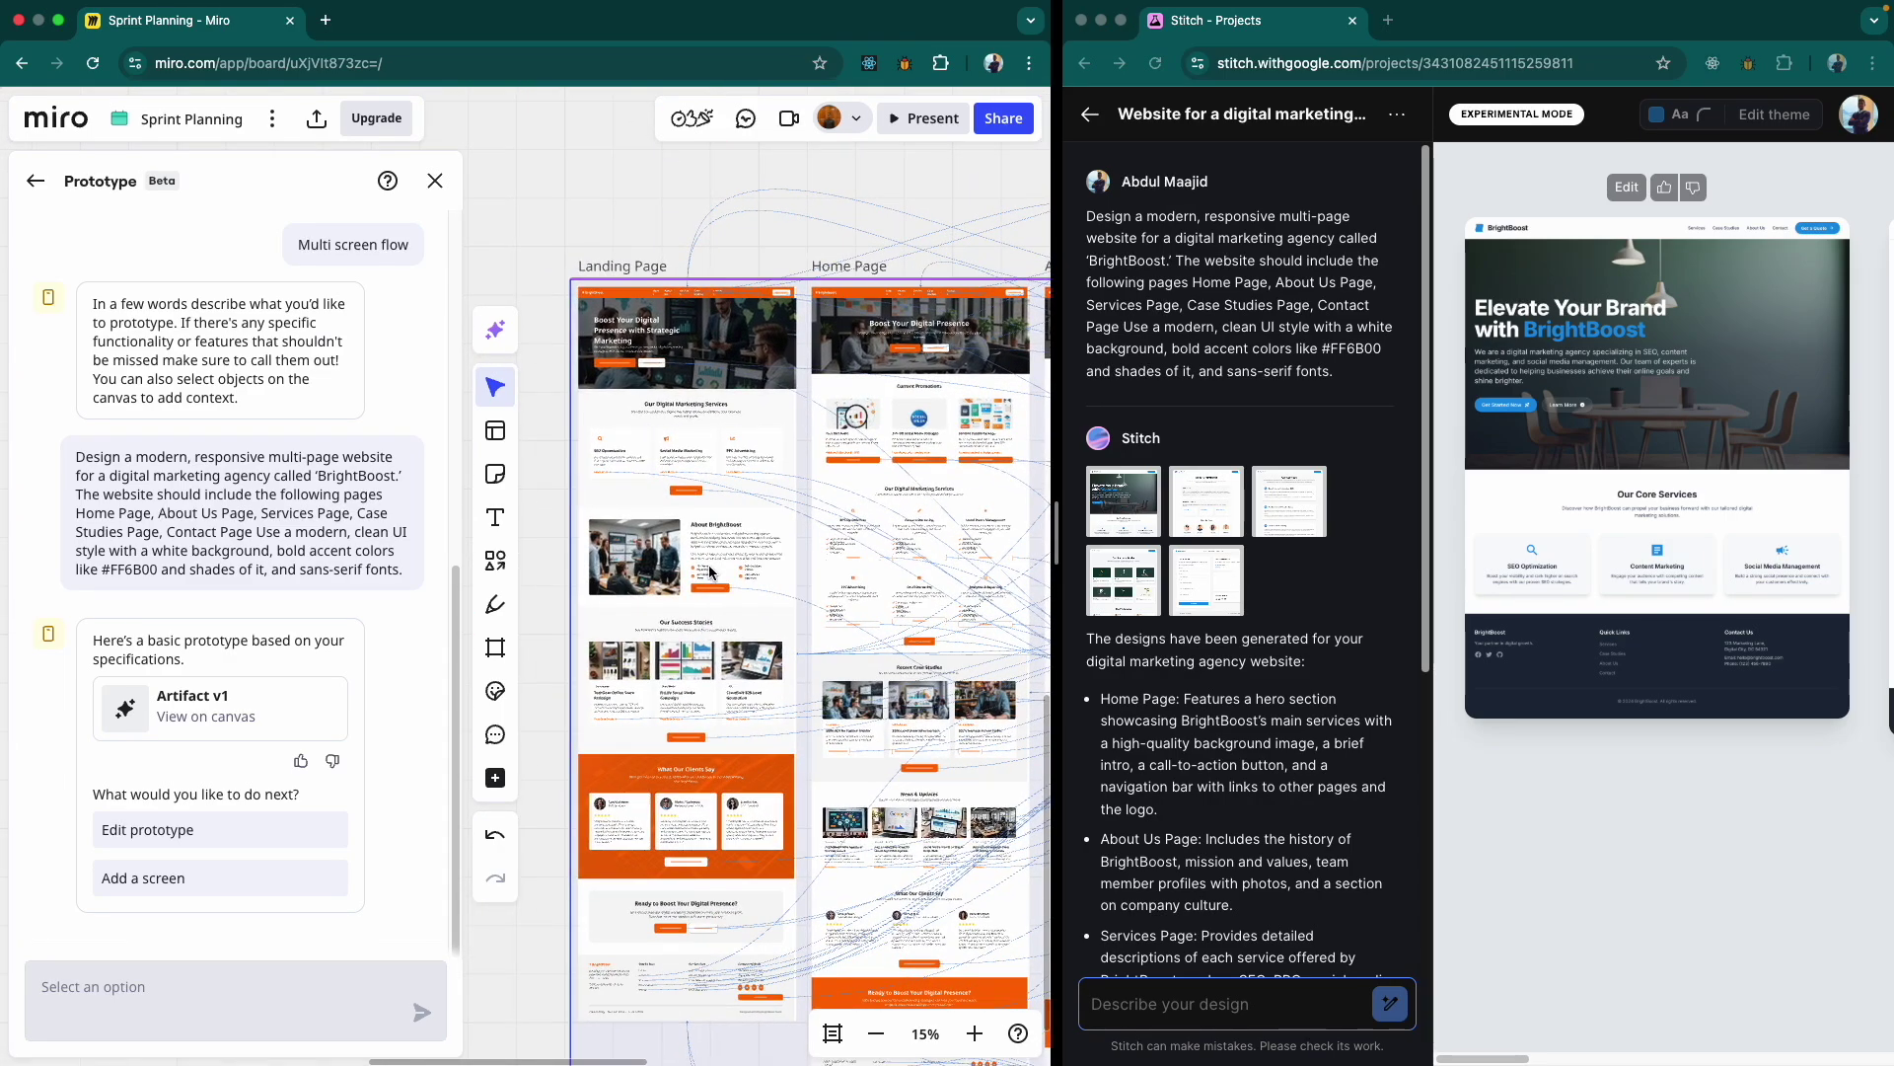
scroll(937, 534, right, 5)
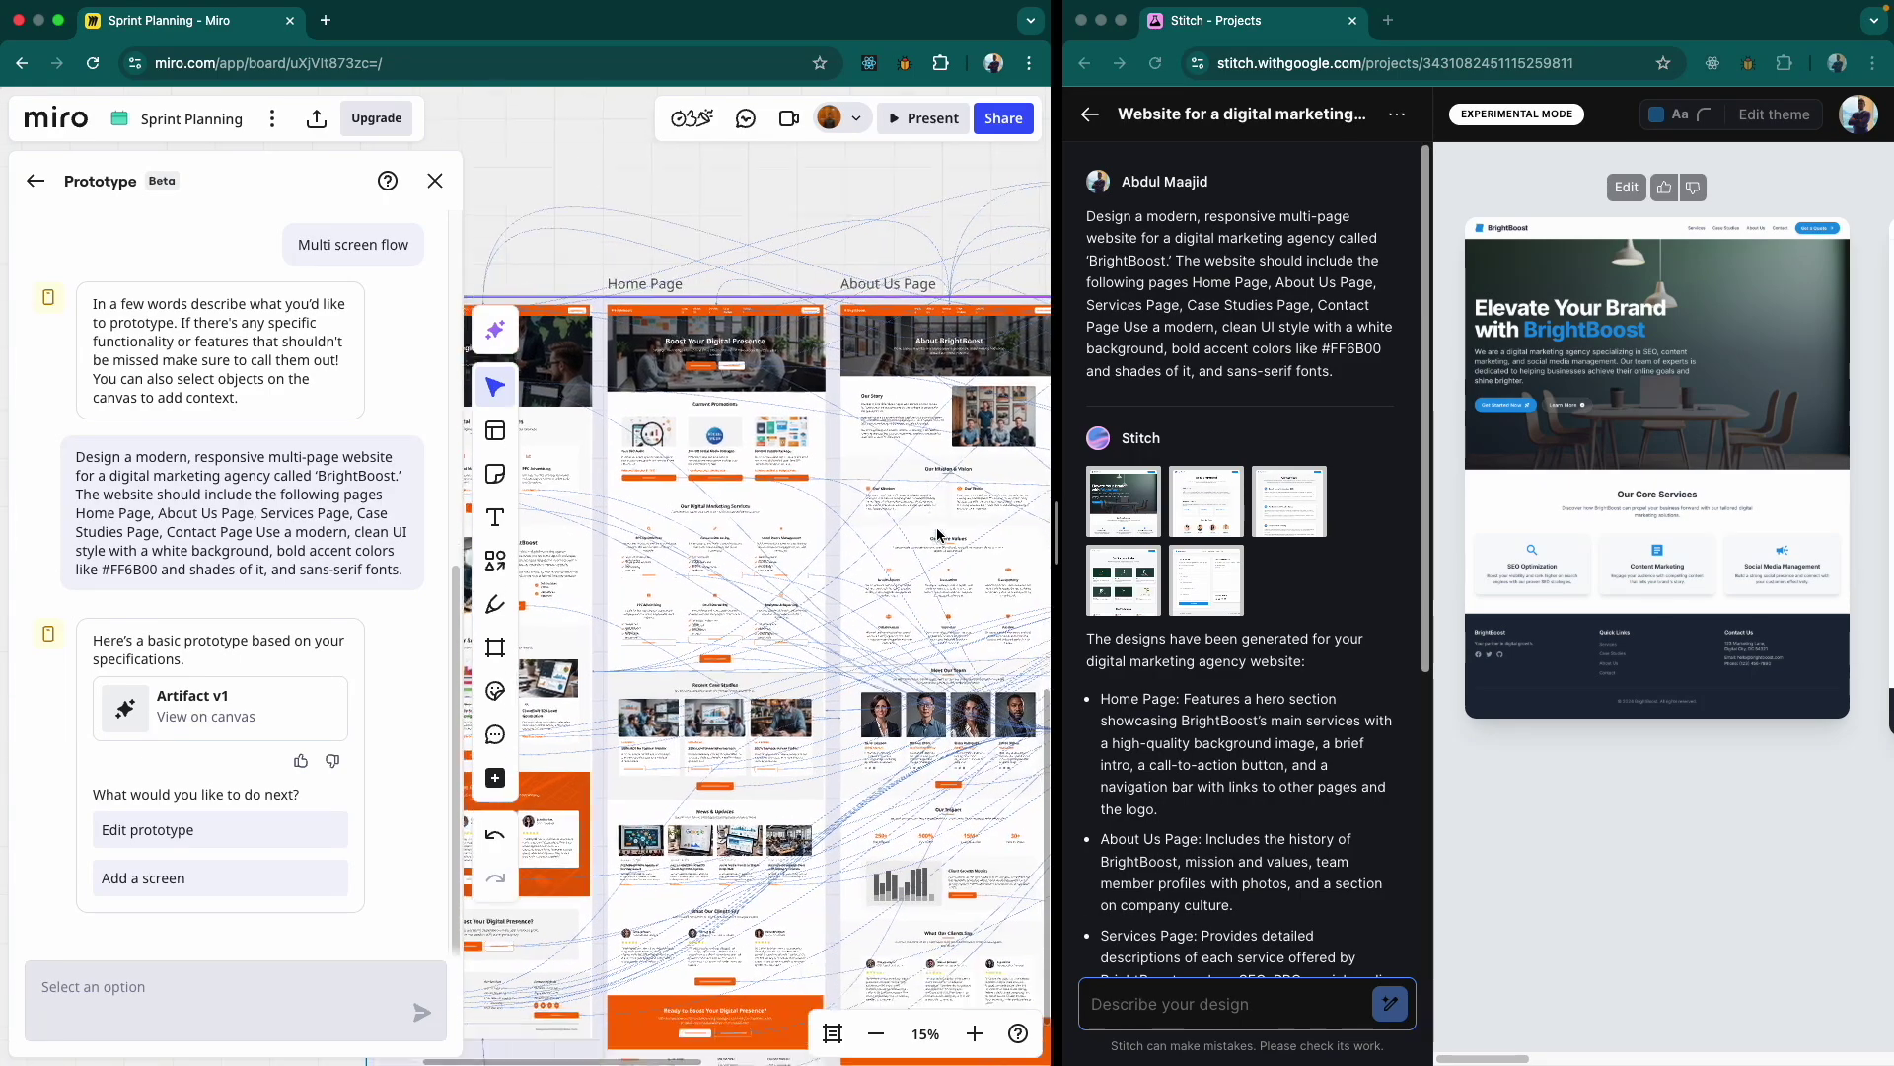
scroll(937, 533, down, 2)
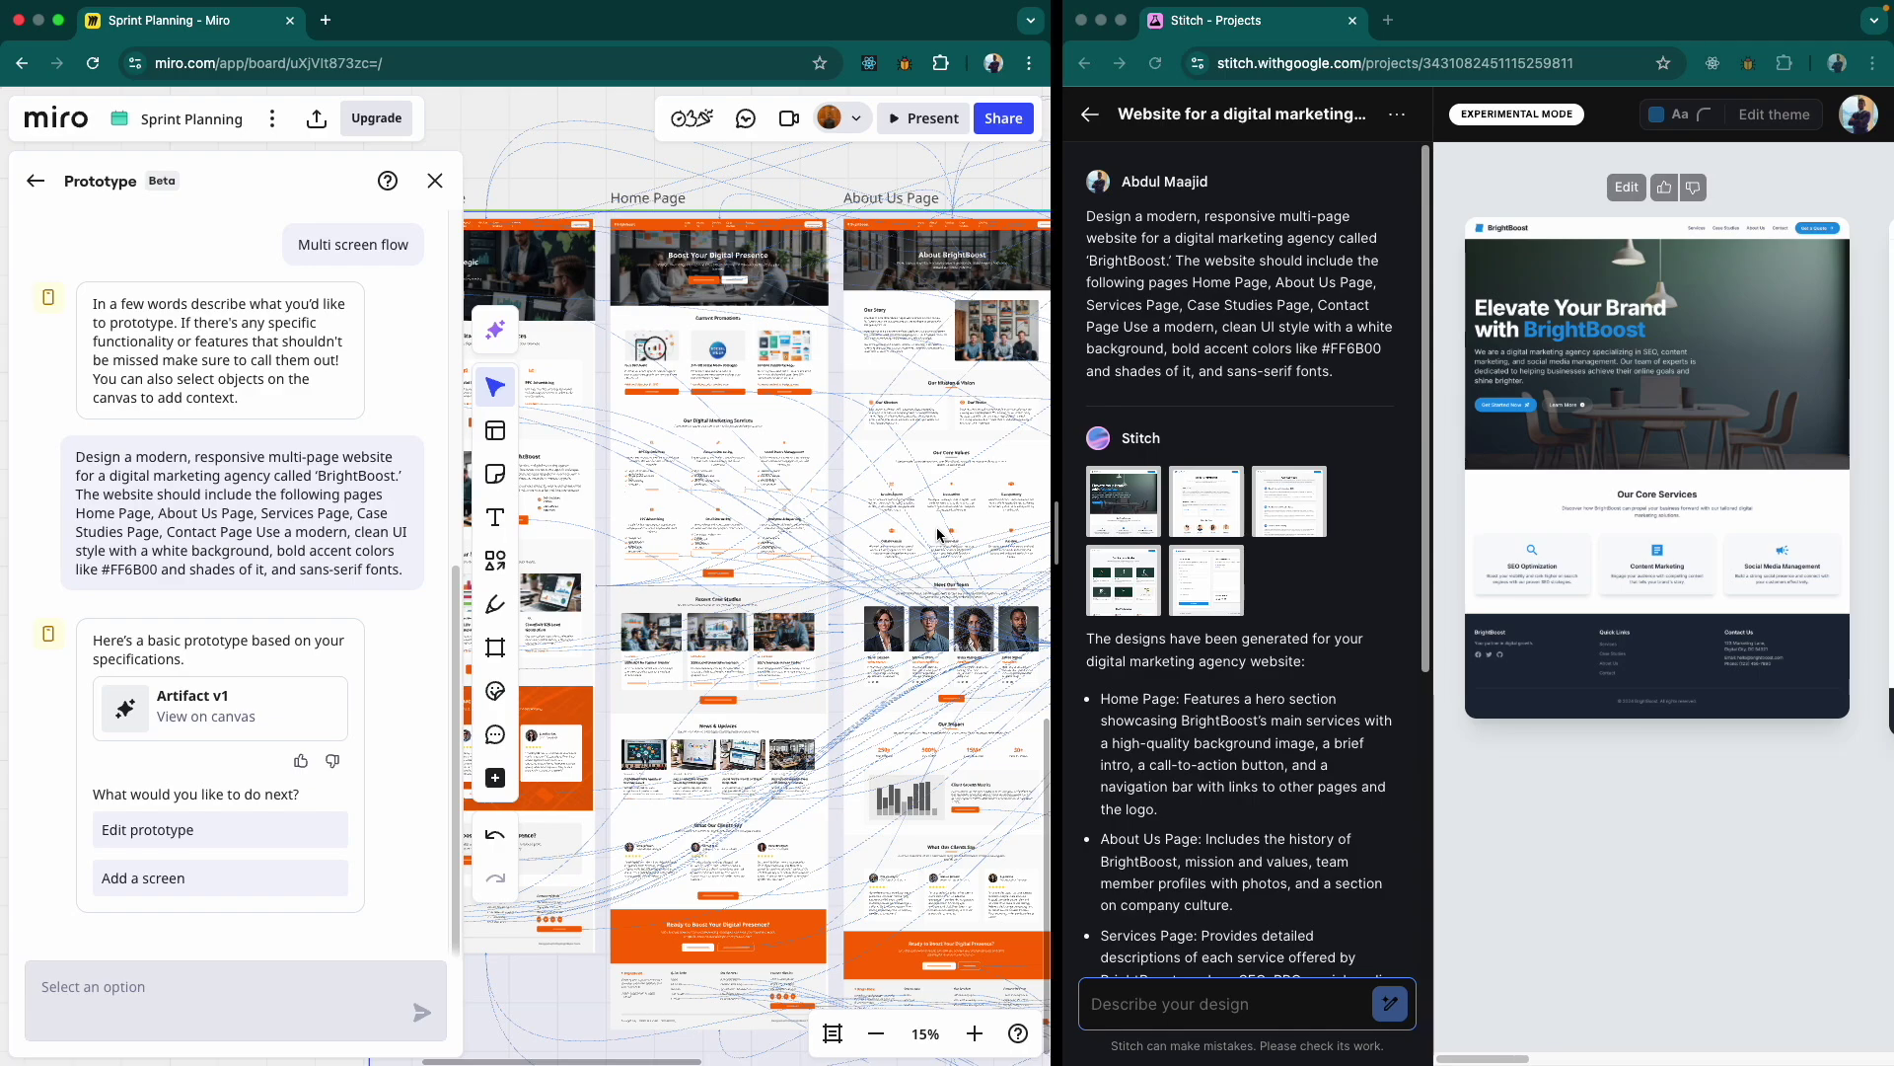
scroll(937, 533, down, 3)
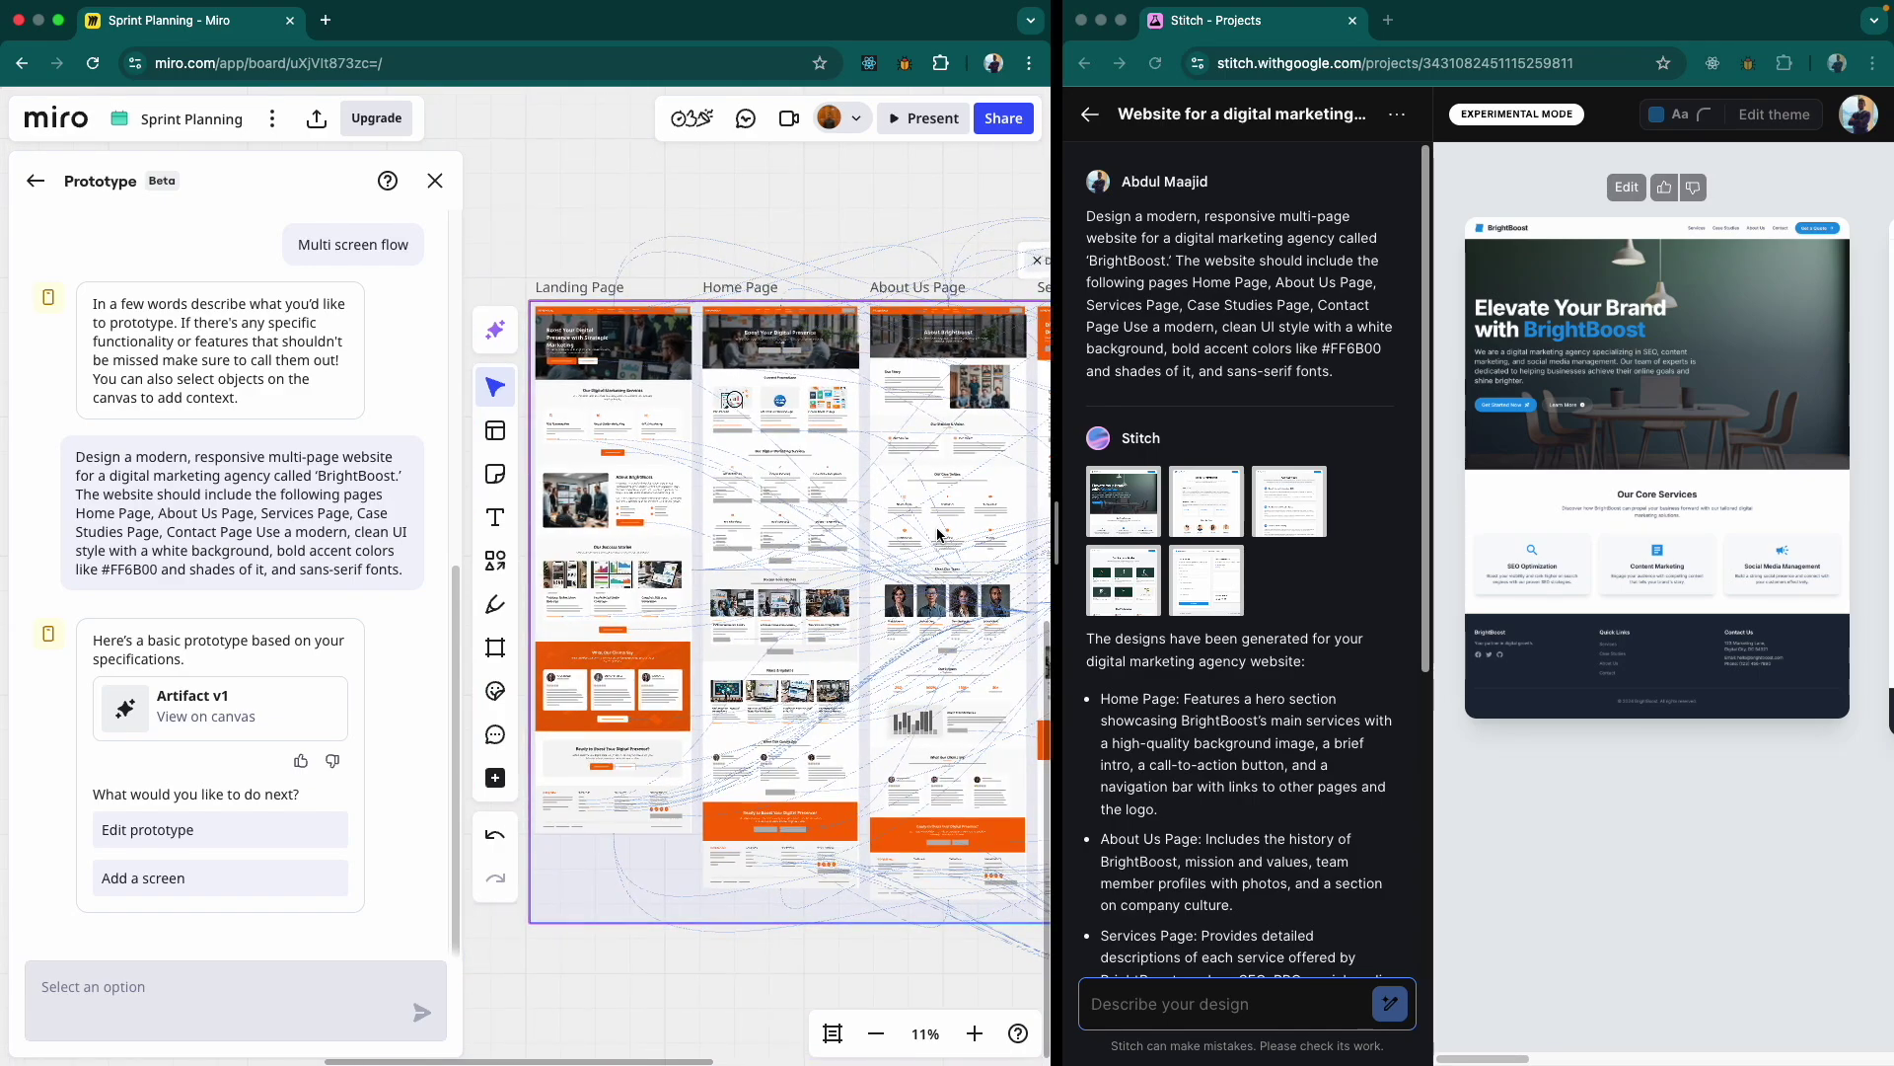
scroll(687, 586, up, 5)
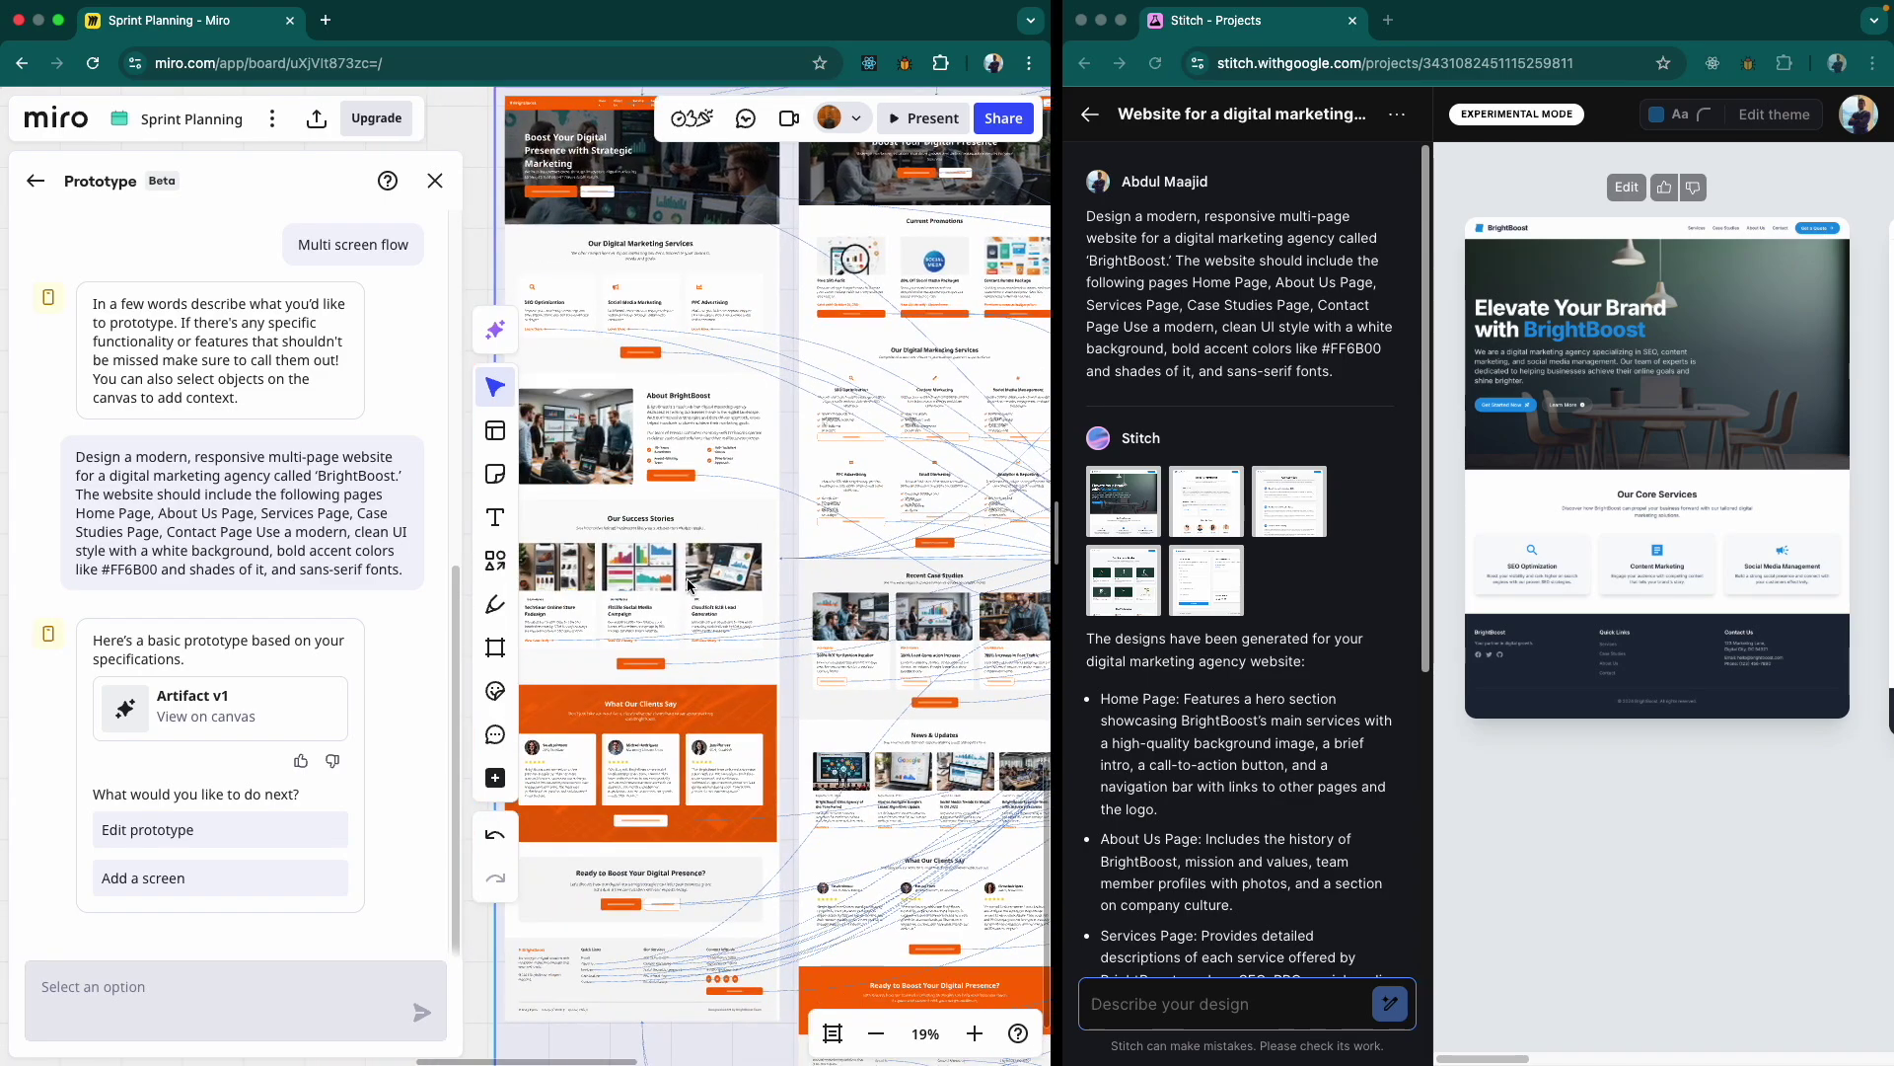
scroll(688, 585, left, 2)
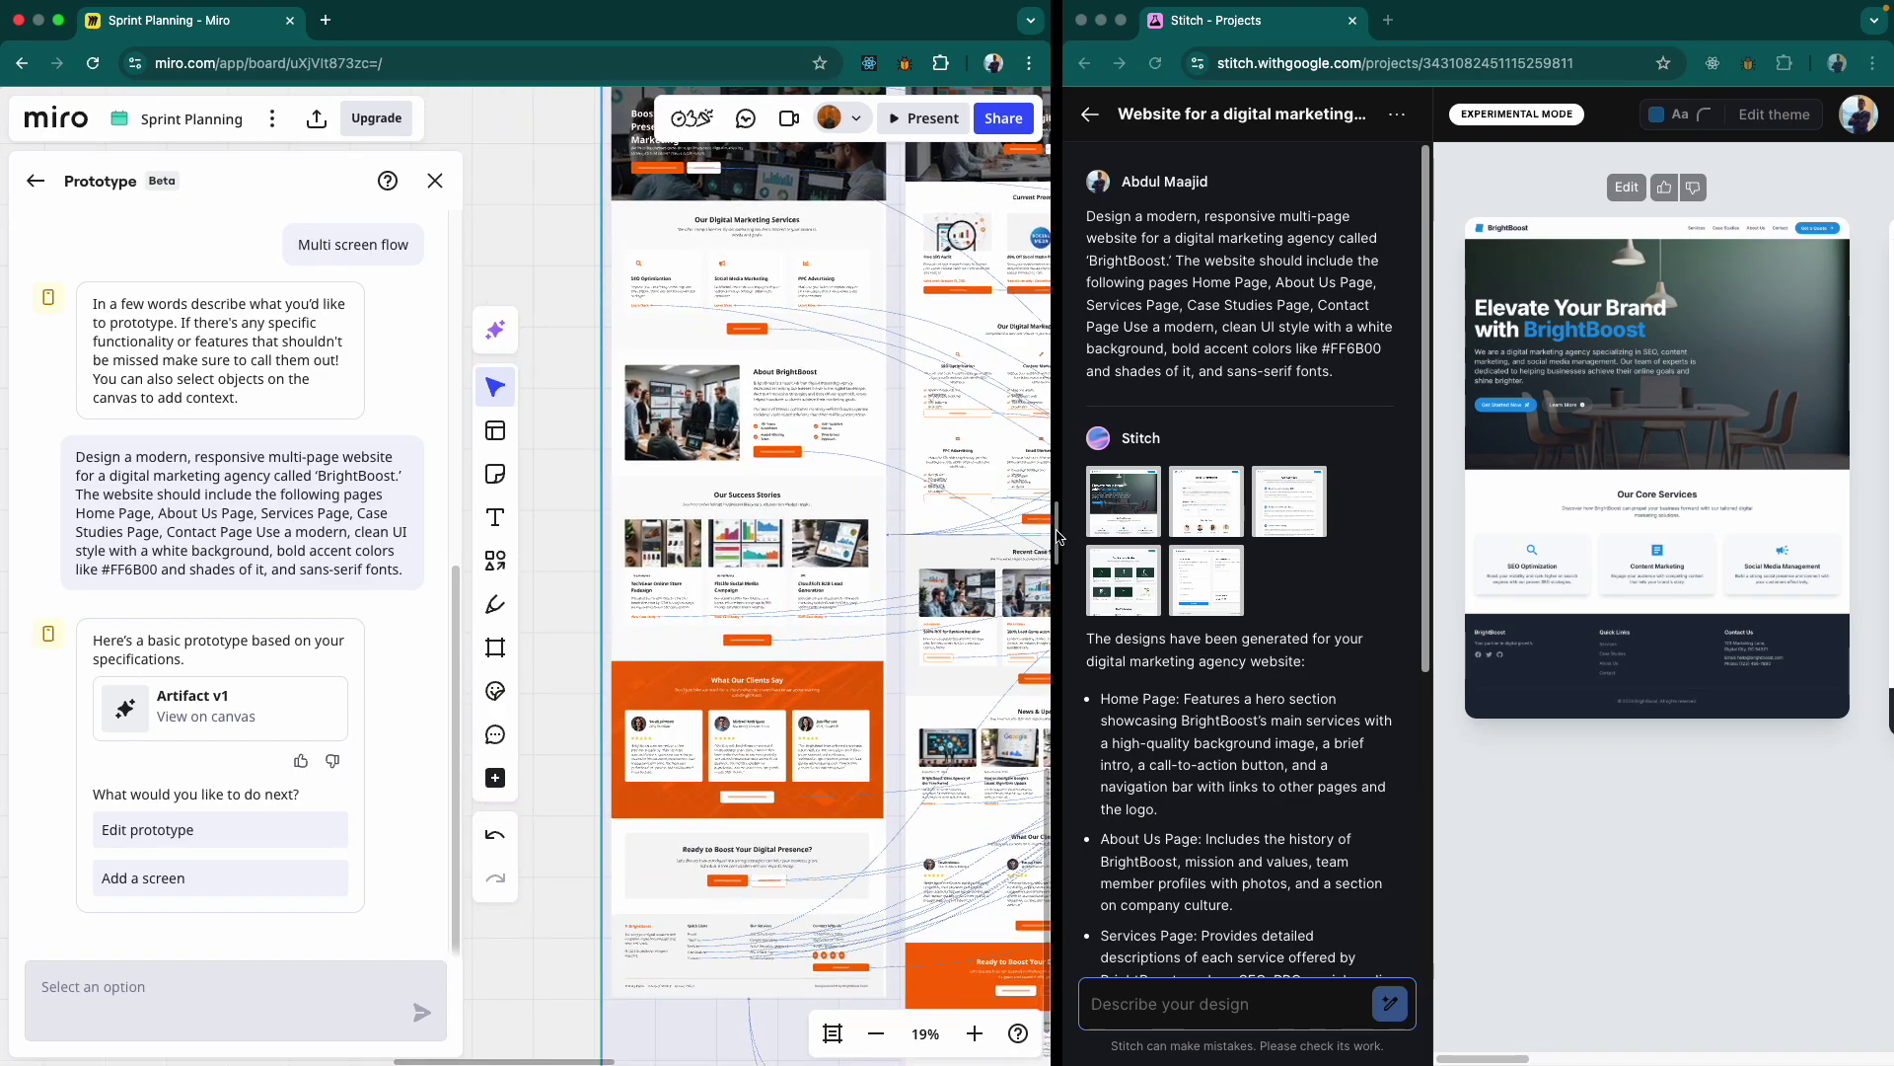
drag(1054, 536, 1391, 532)
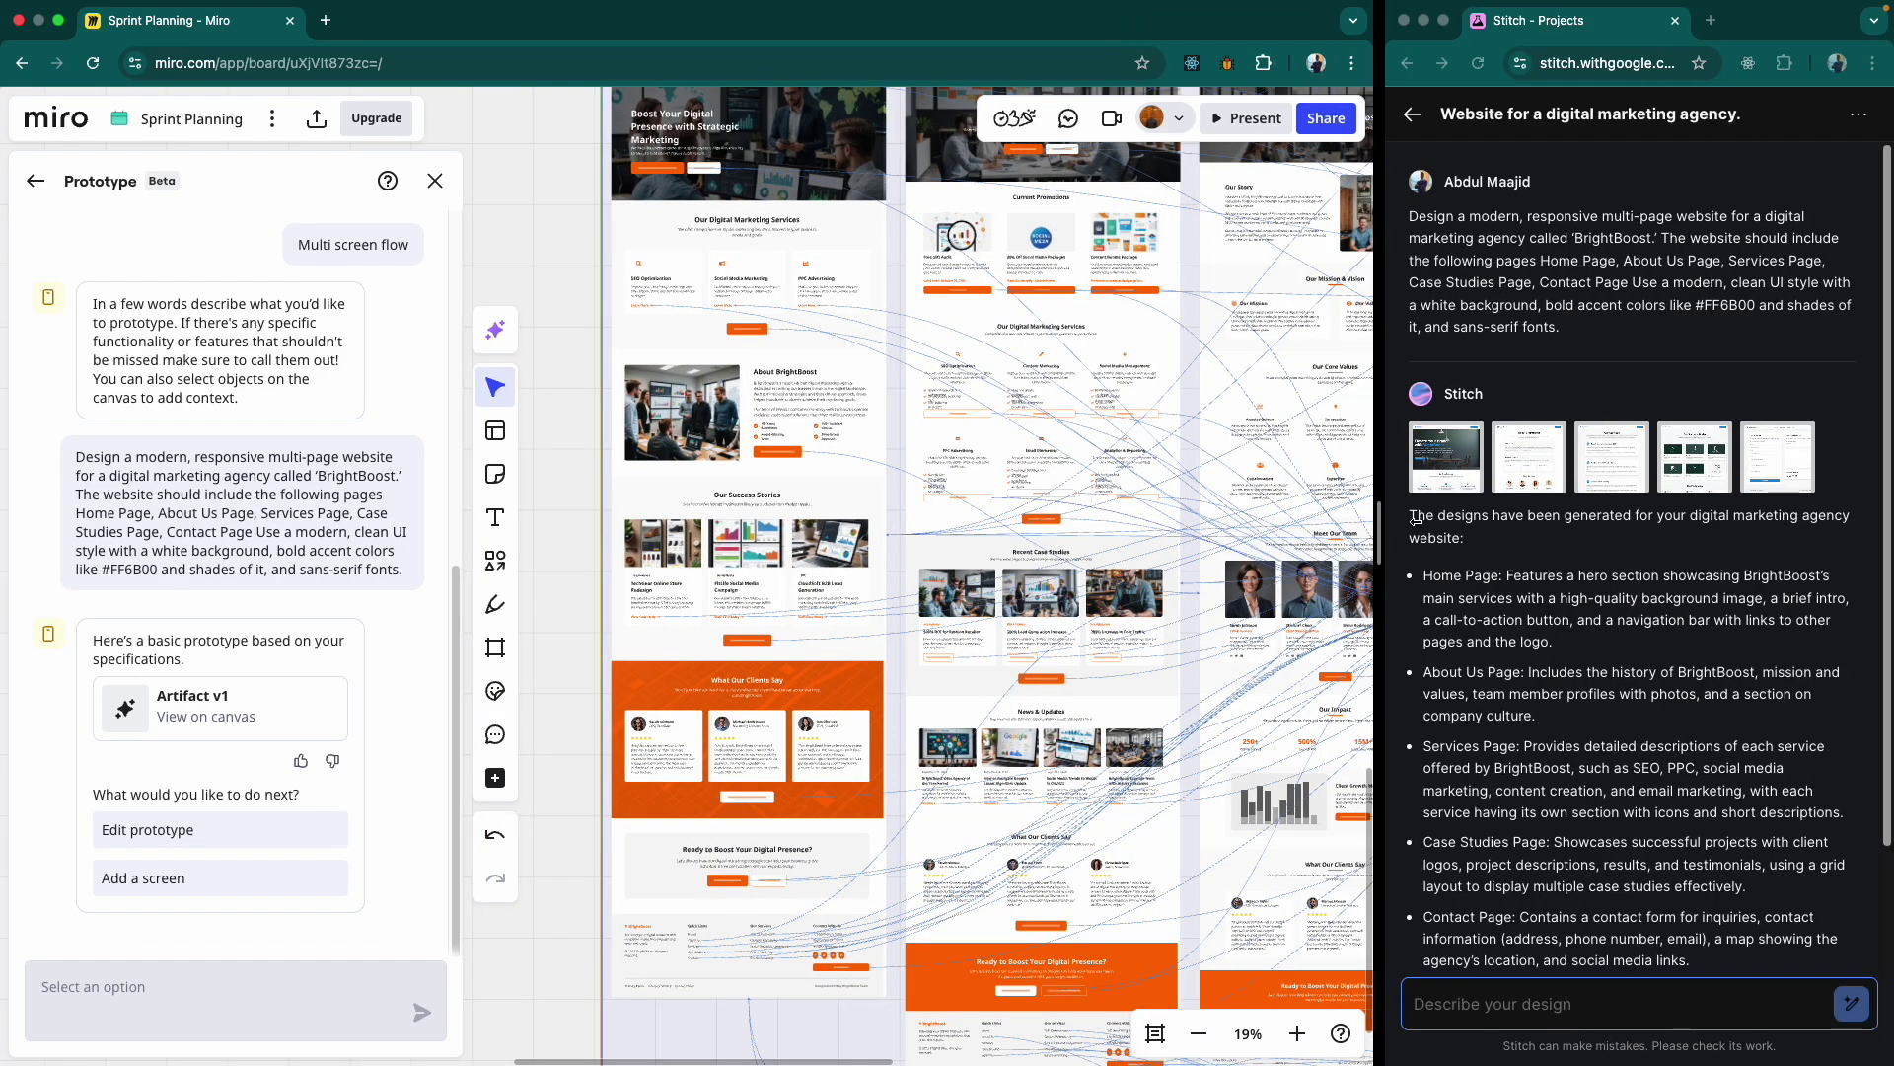
- Apply the Landing through Contact page frames to the canvas
scroll(1026, 656, up, 3)
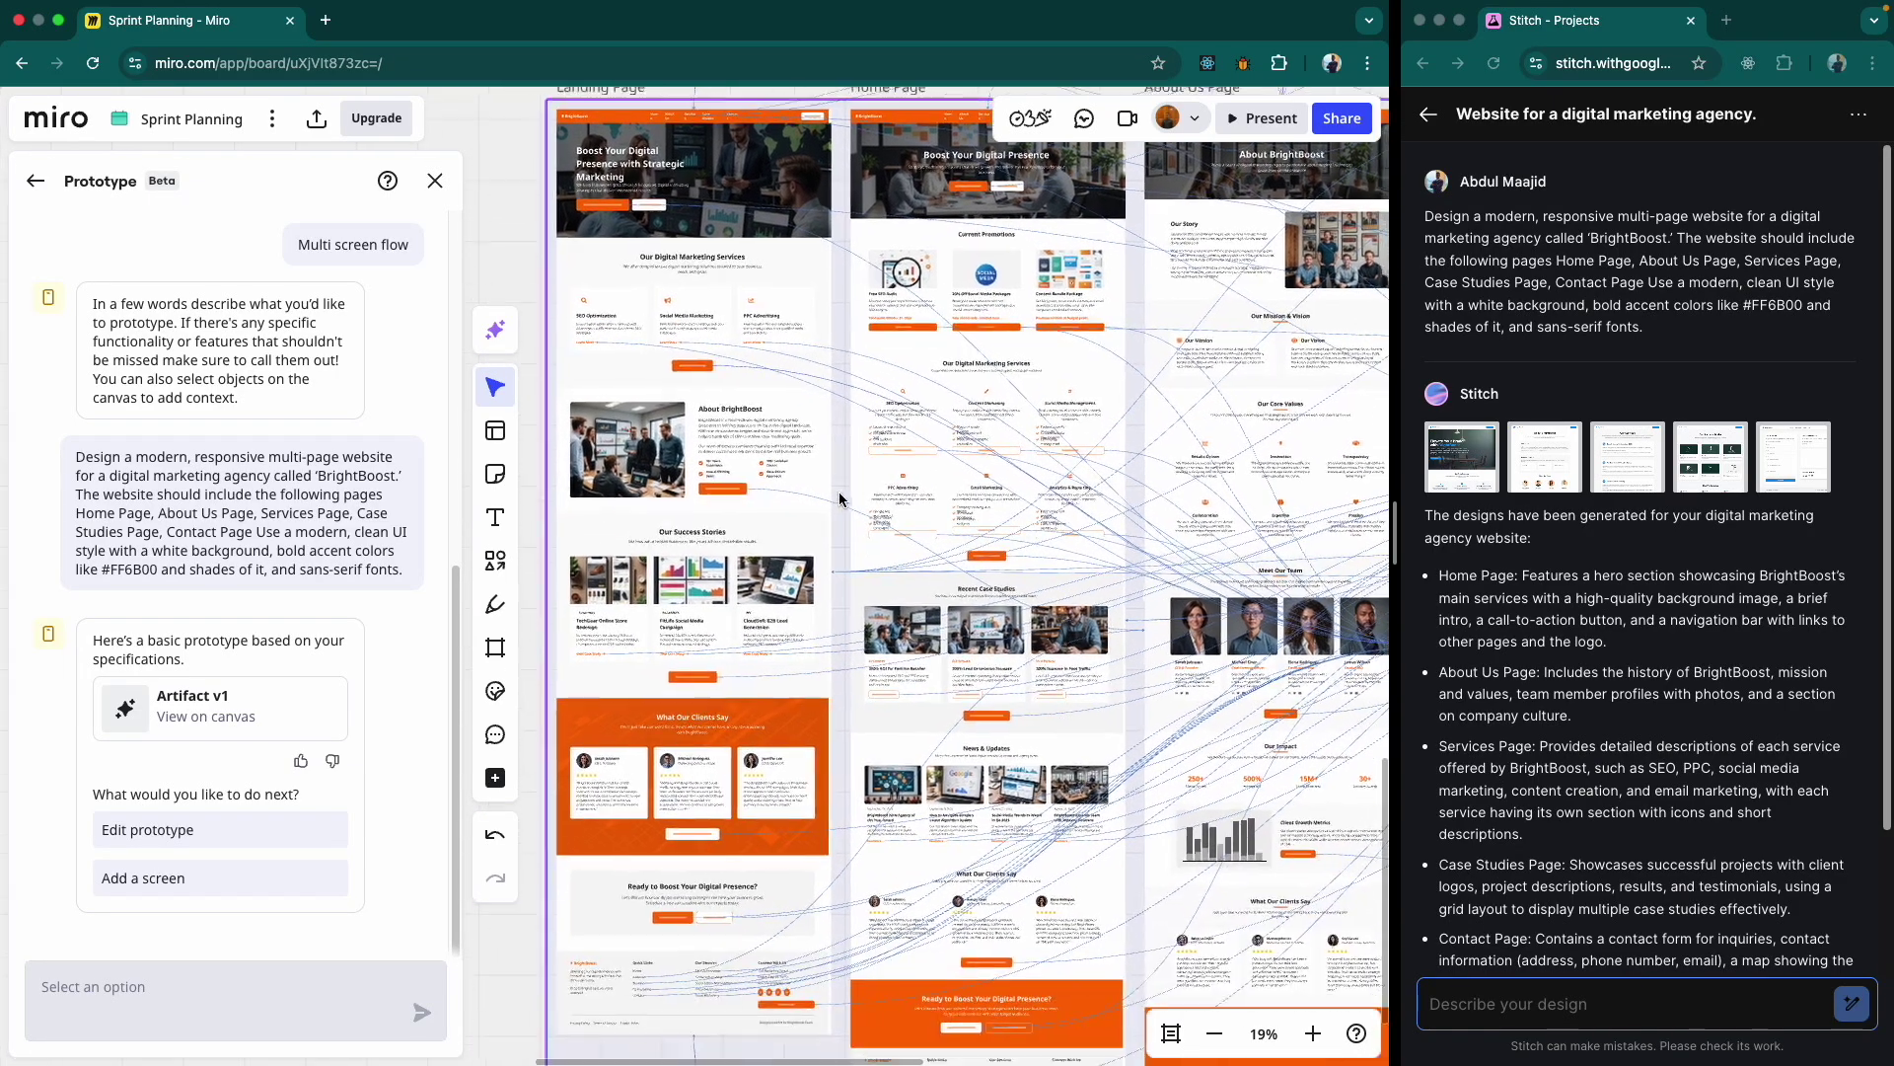
scroll(840, 498, up, 3)
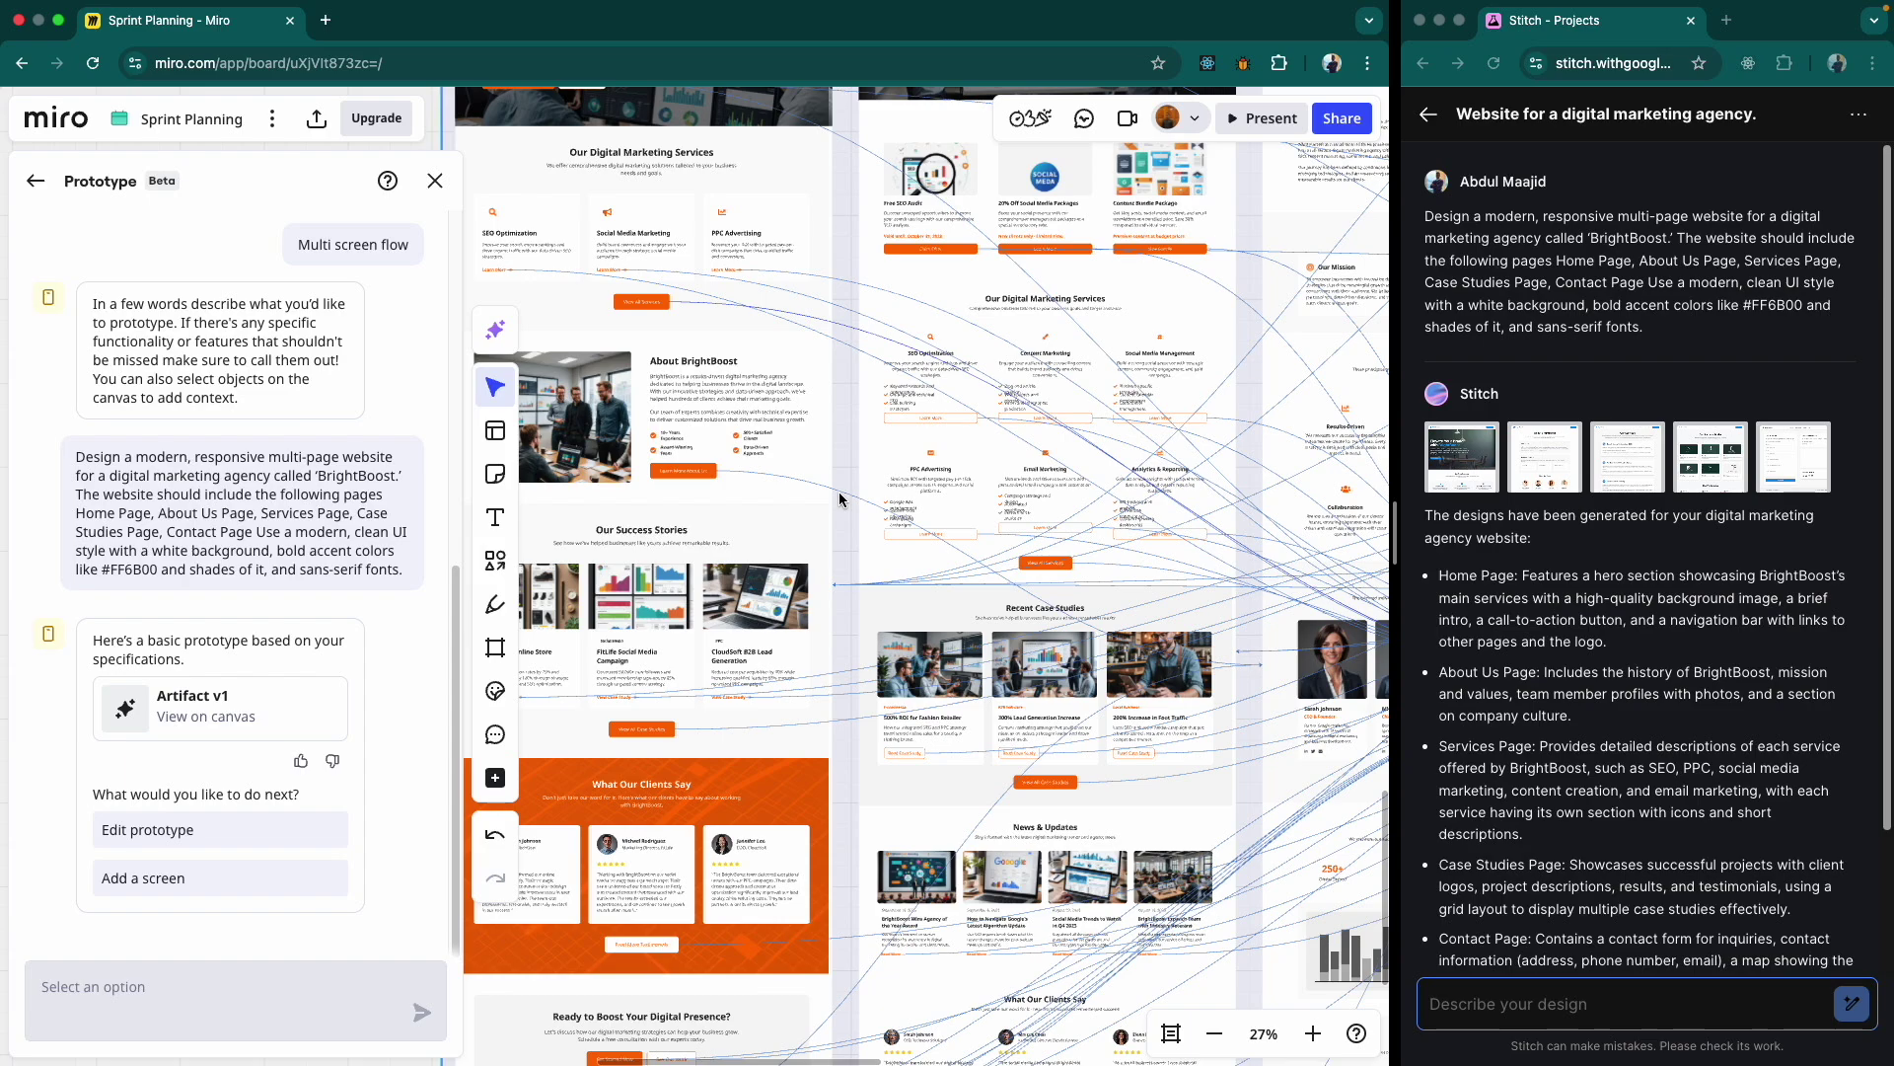
scroll(840, 498, right, 5)
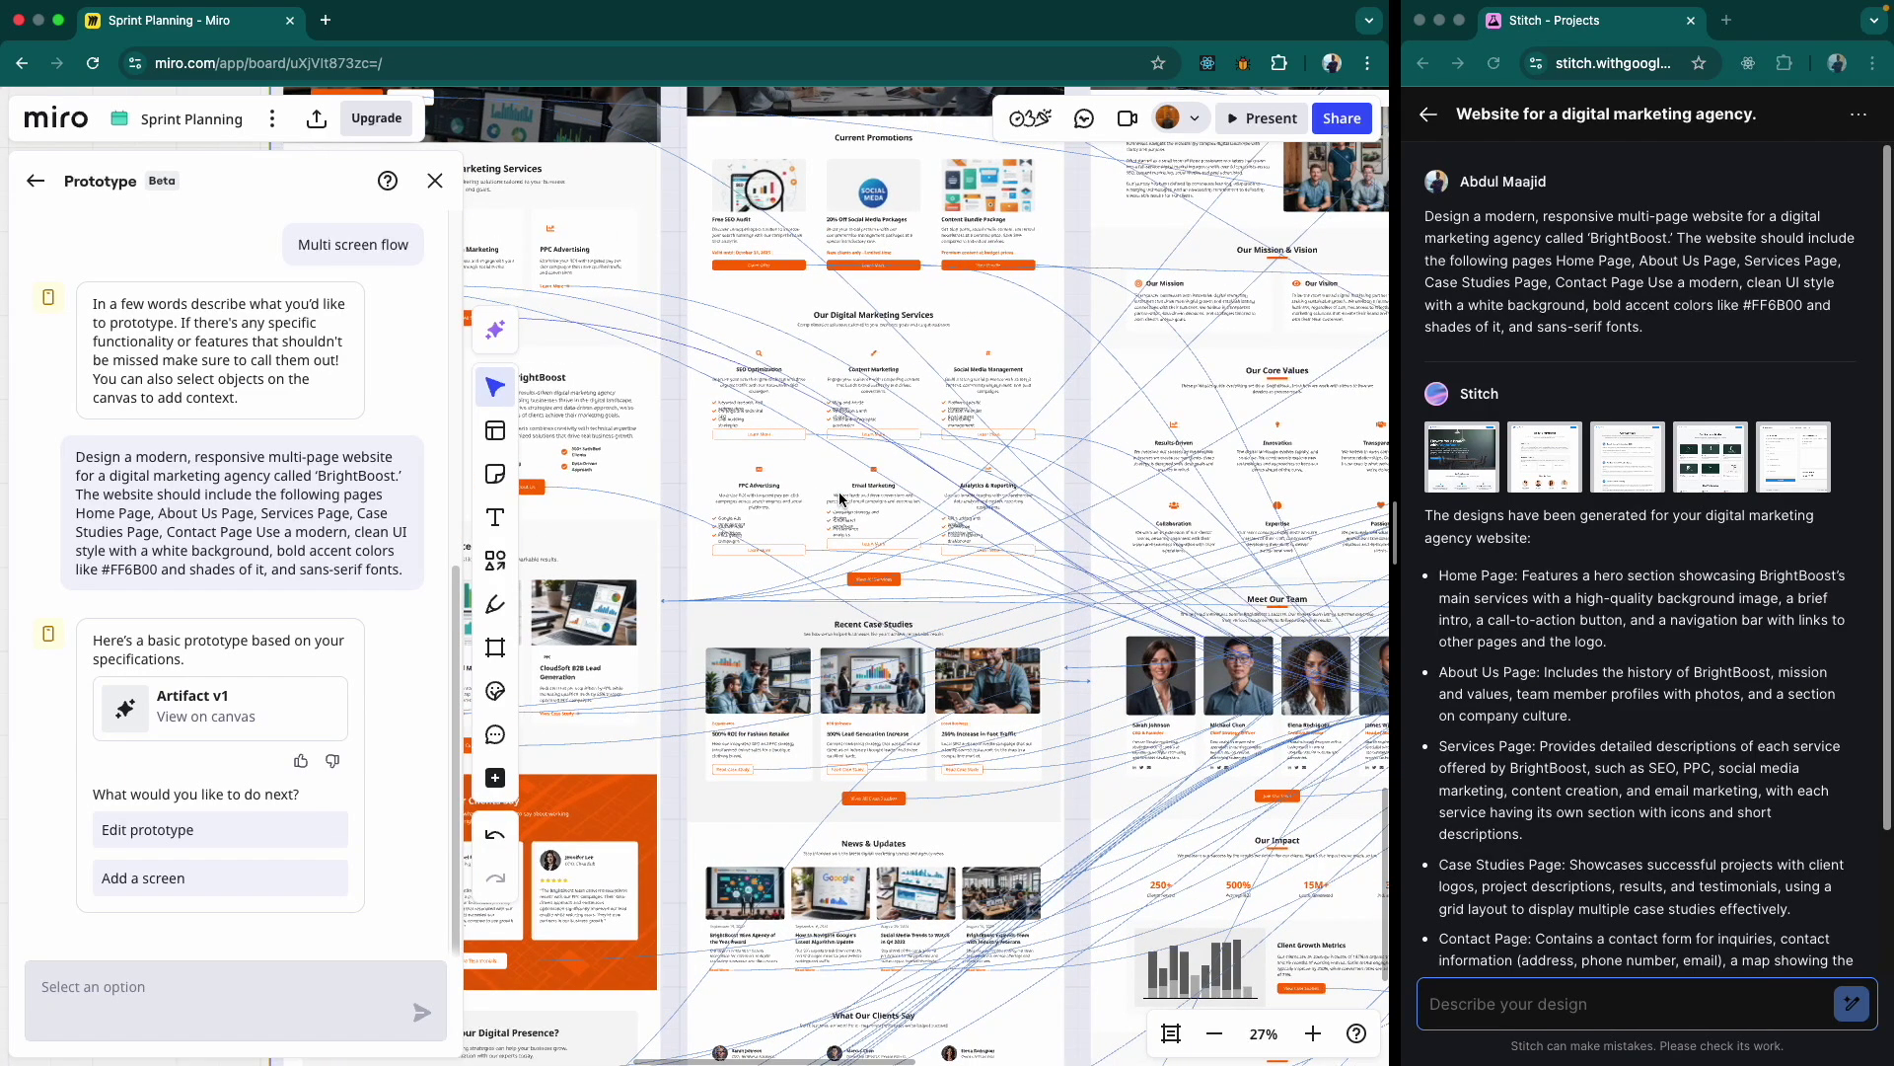
scroll(839, 498, left, 10)
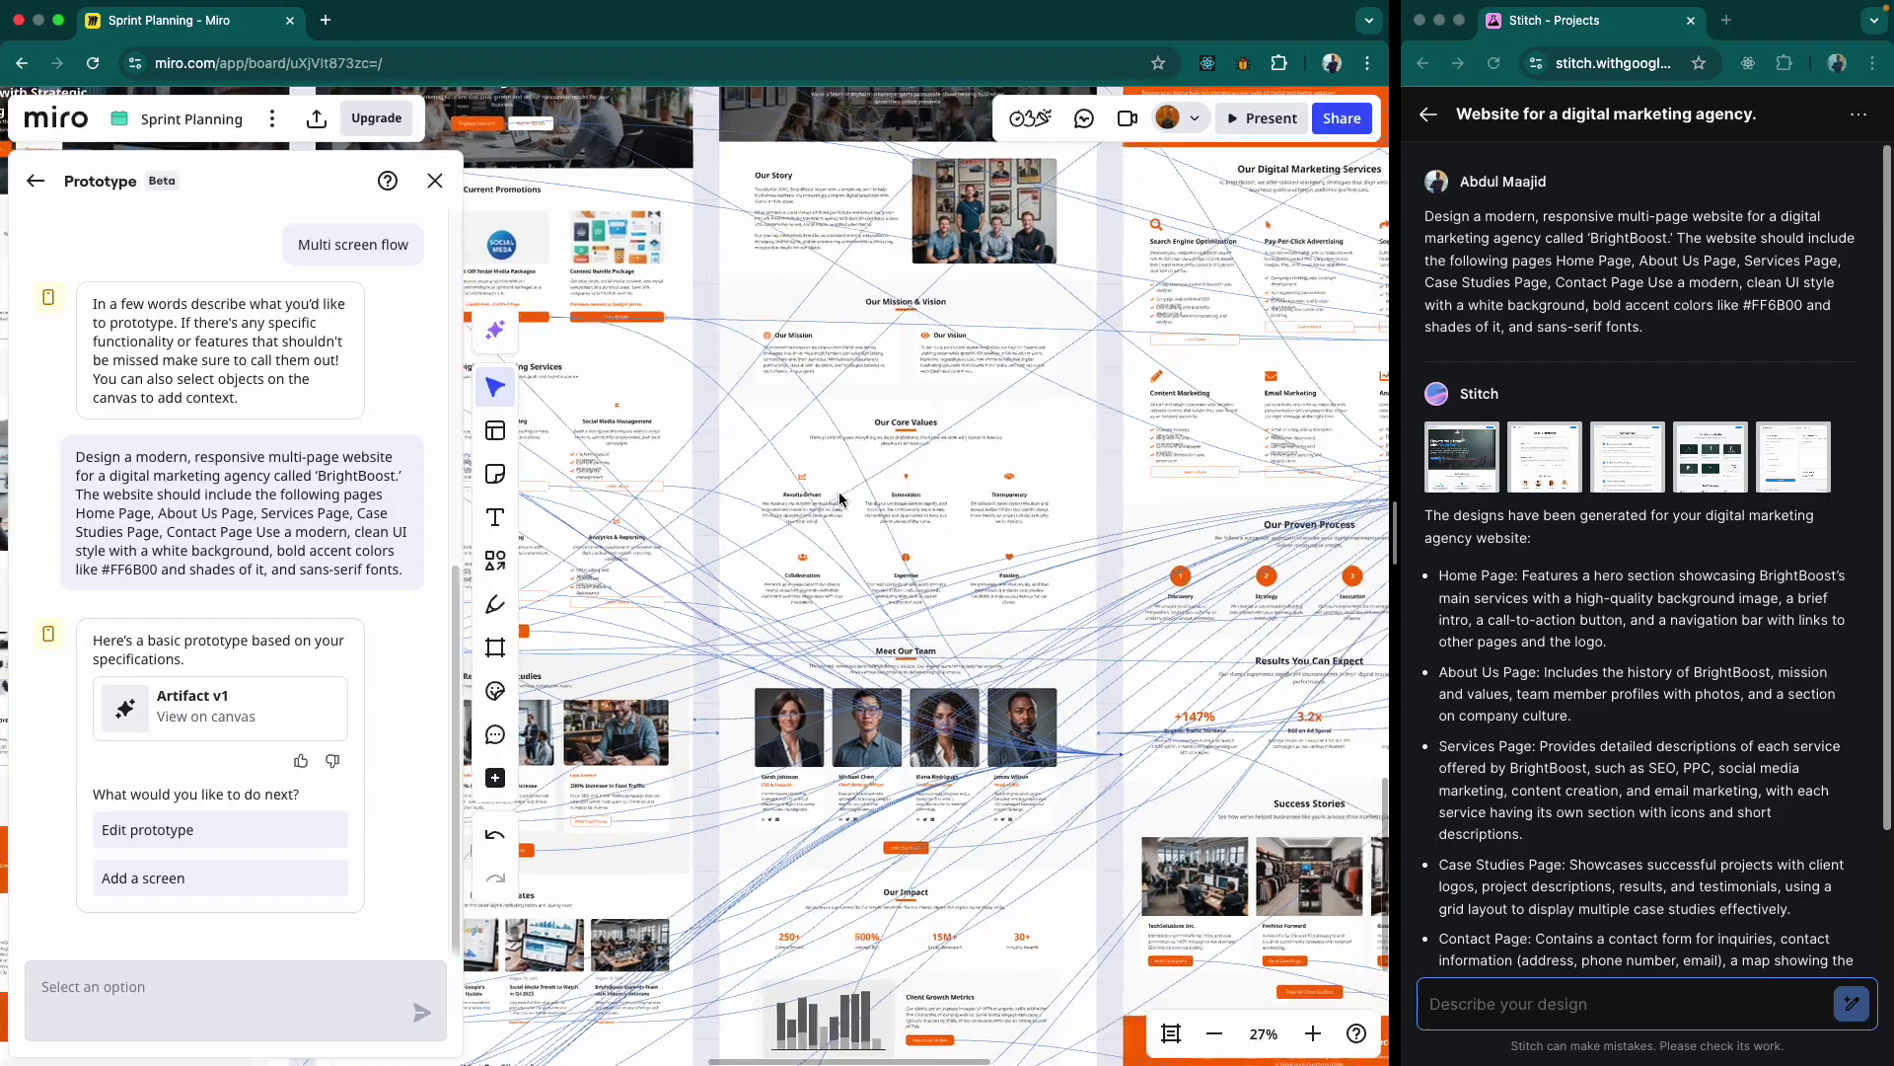
scroll(840, 499, down, 5)
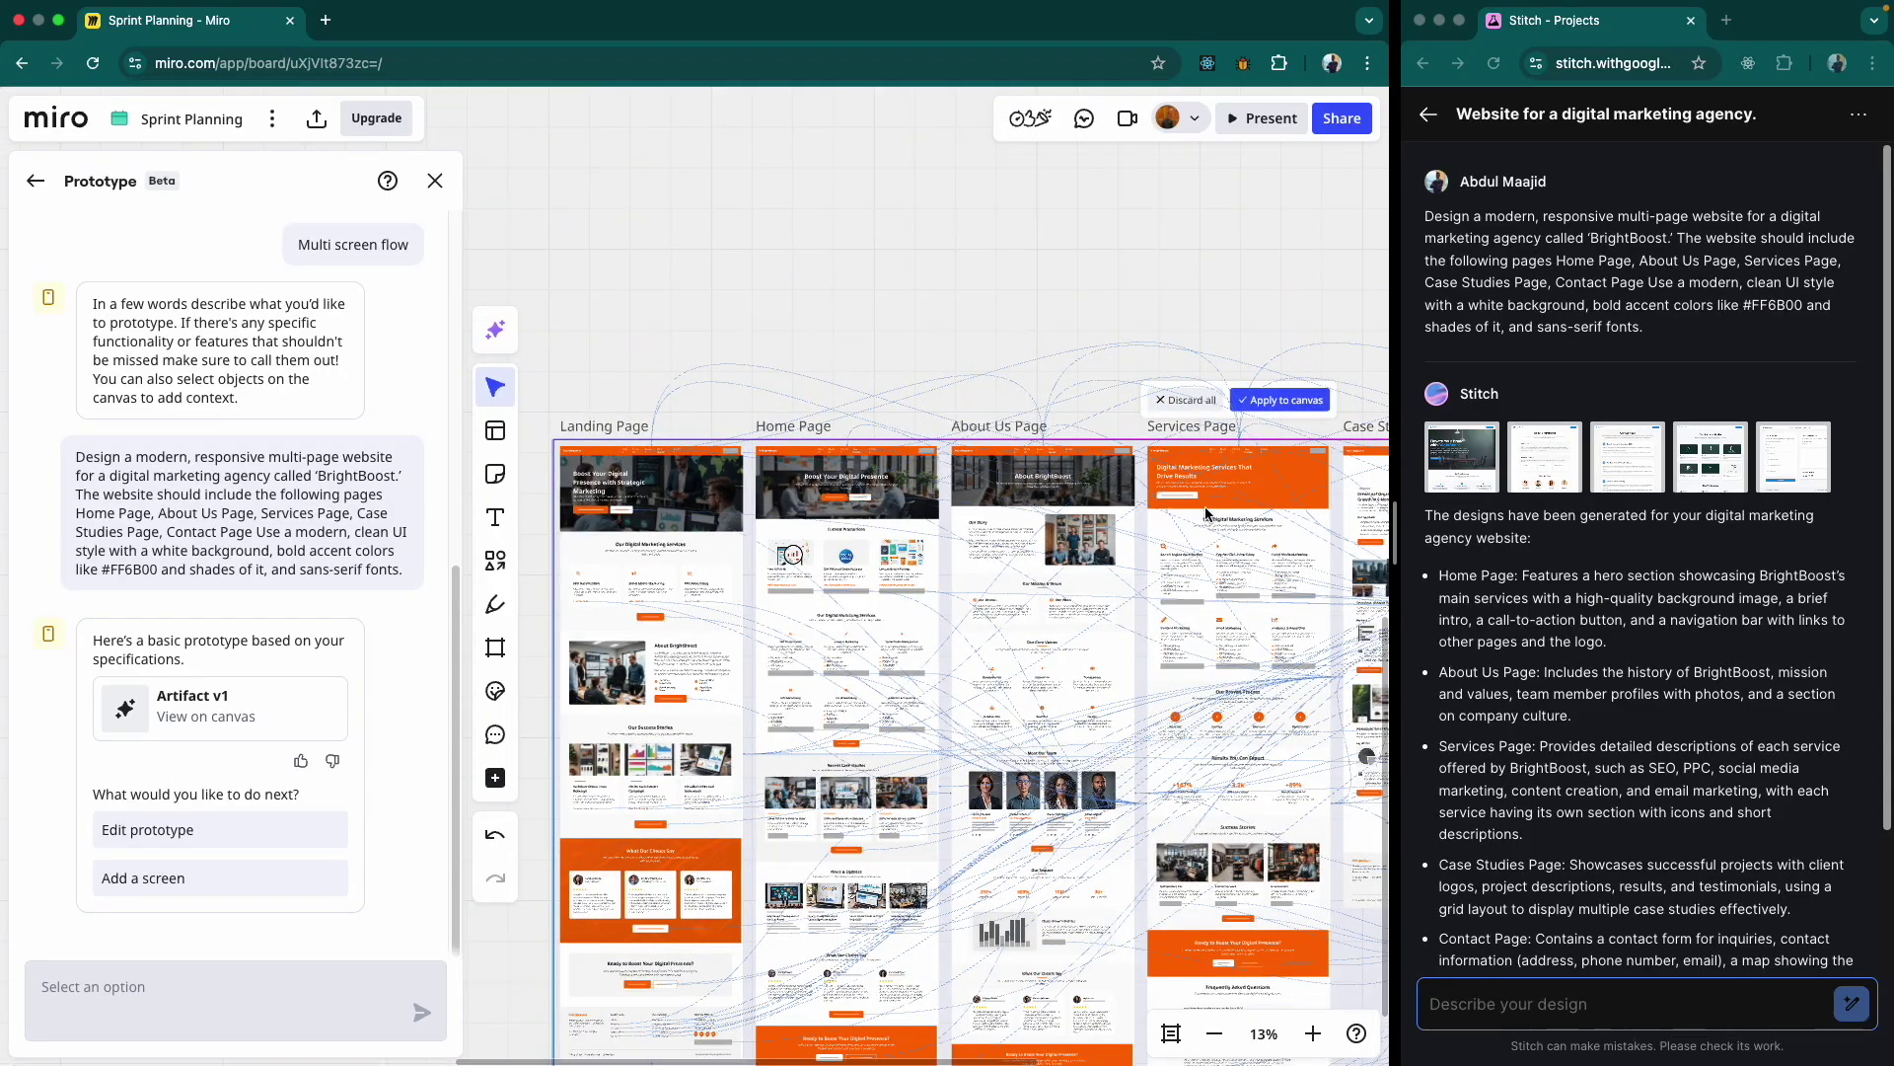
scroll(1169, 503, right, 3)
scroll(1151, 602, up, 2)
click(1004, 449)
scroll(995, 360, right, 1)
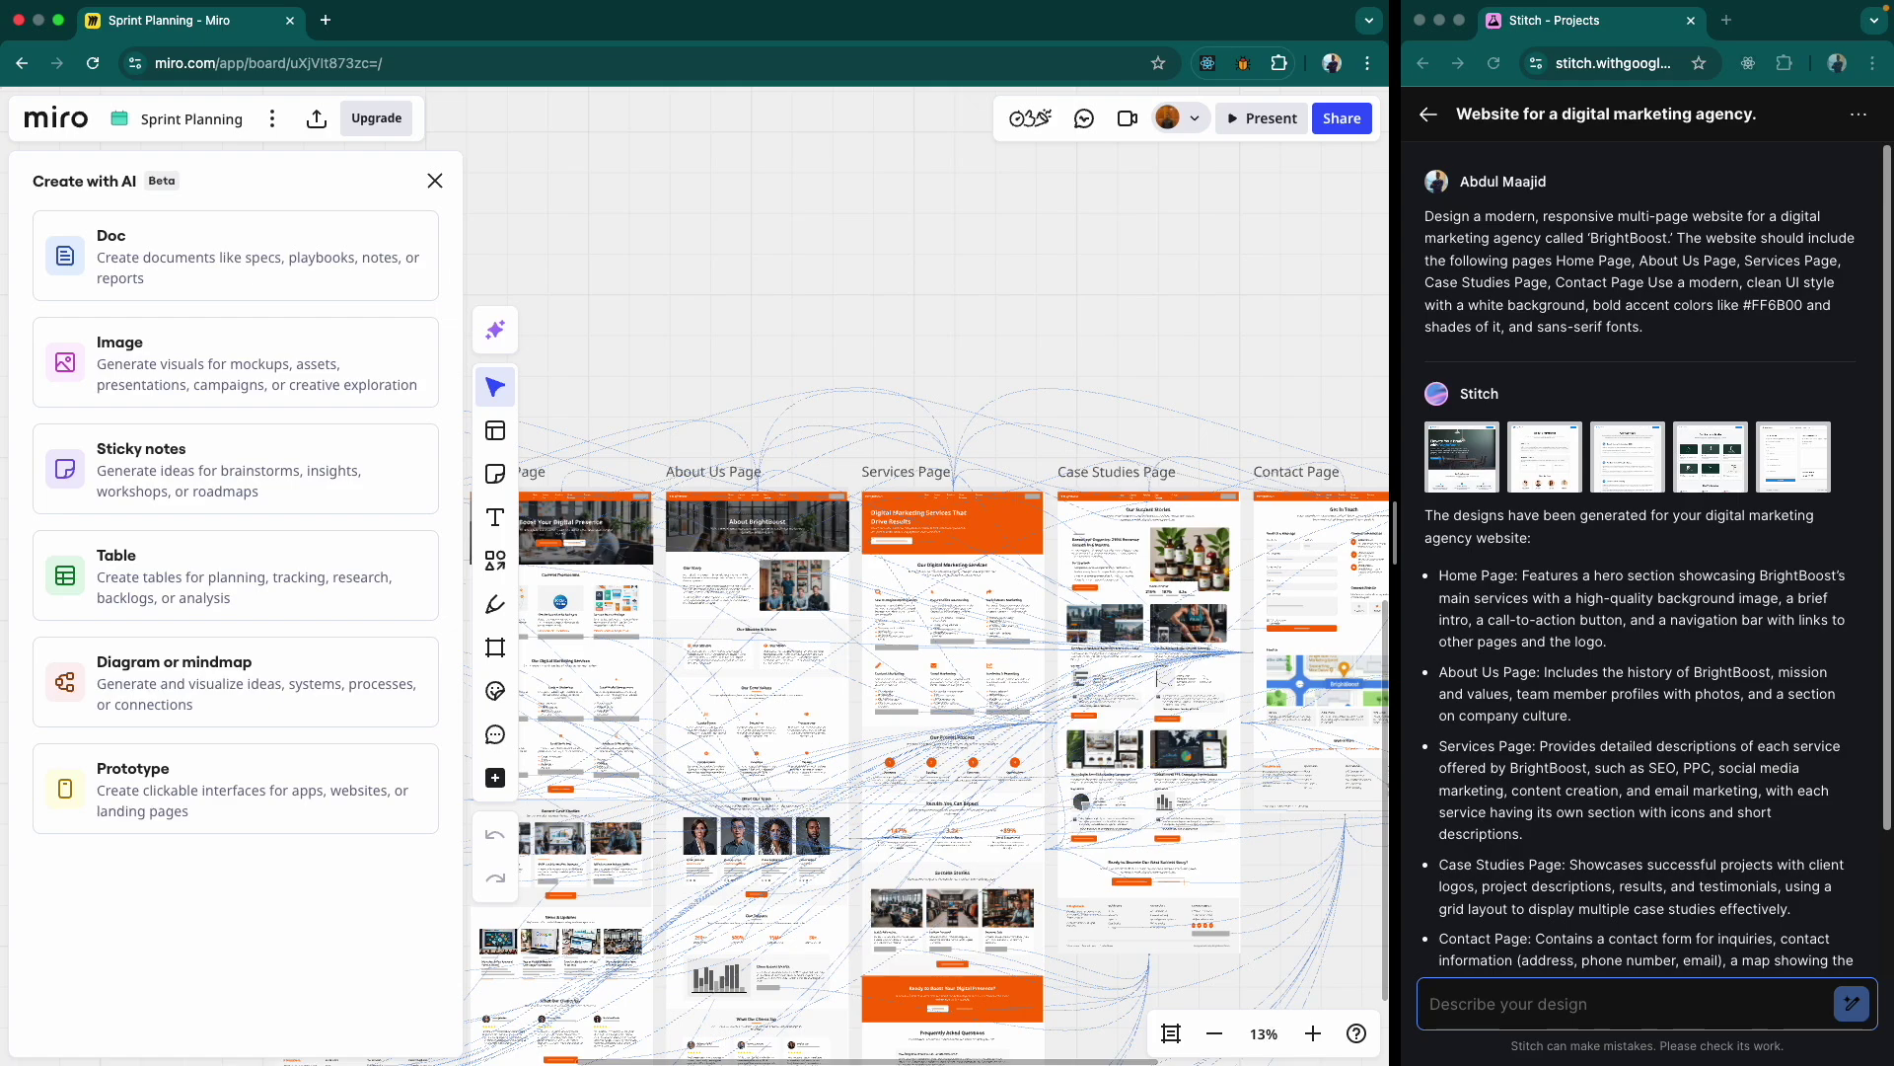
- Select the whole Landing Page frame and launch it in preview mode
scroll(818, 625, left, 5)
scroll(818, 625, down, 2)
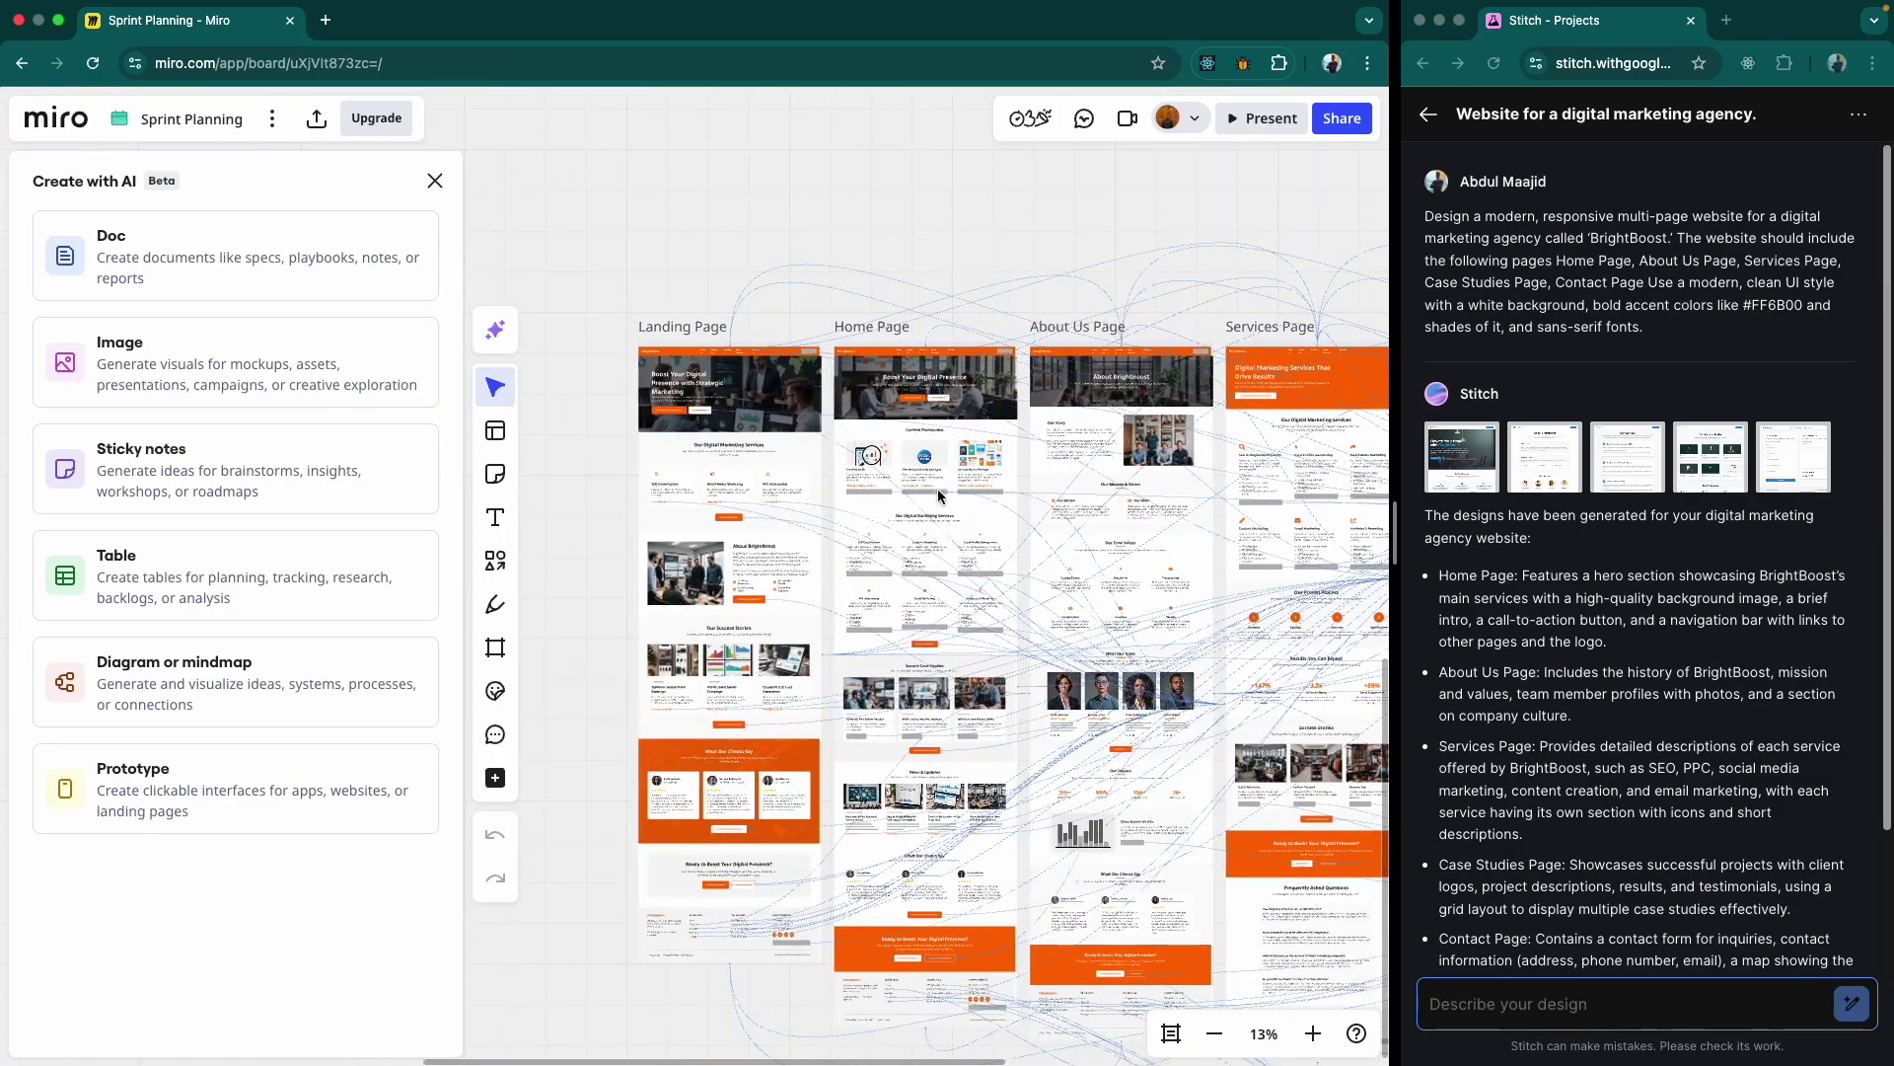
scroll(823, 479, down, 5)
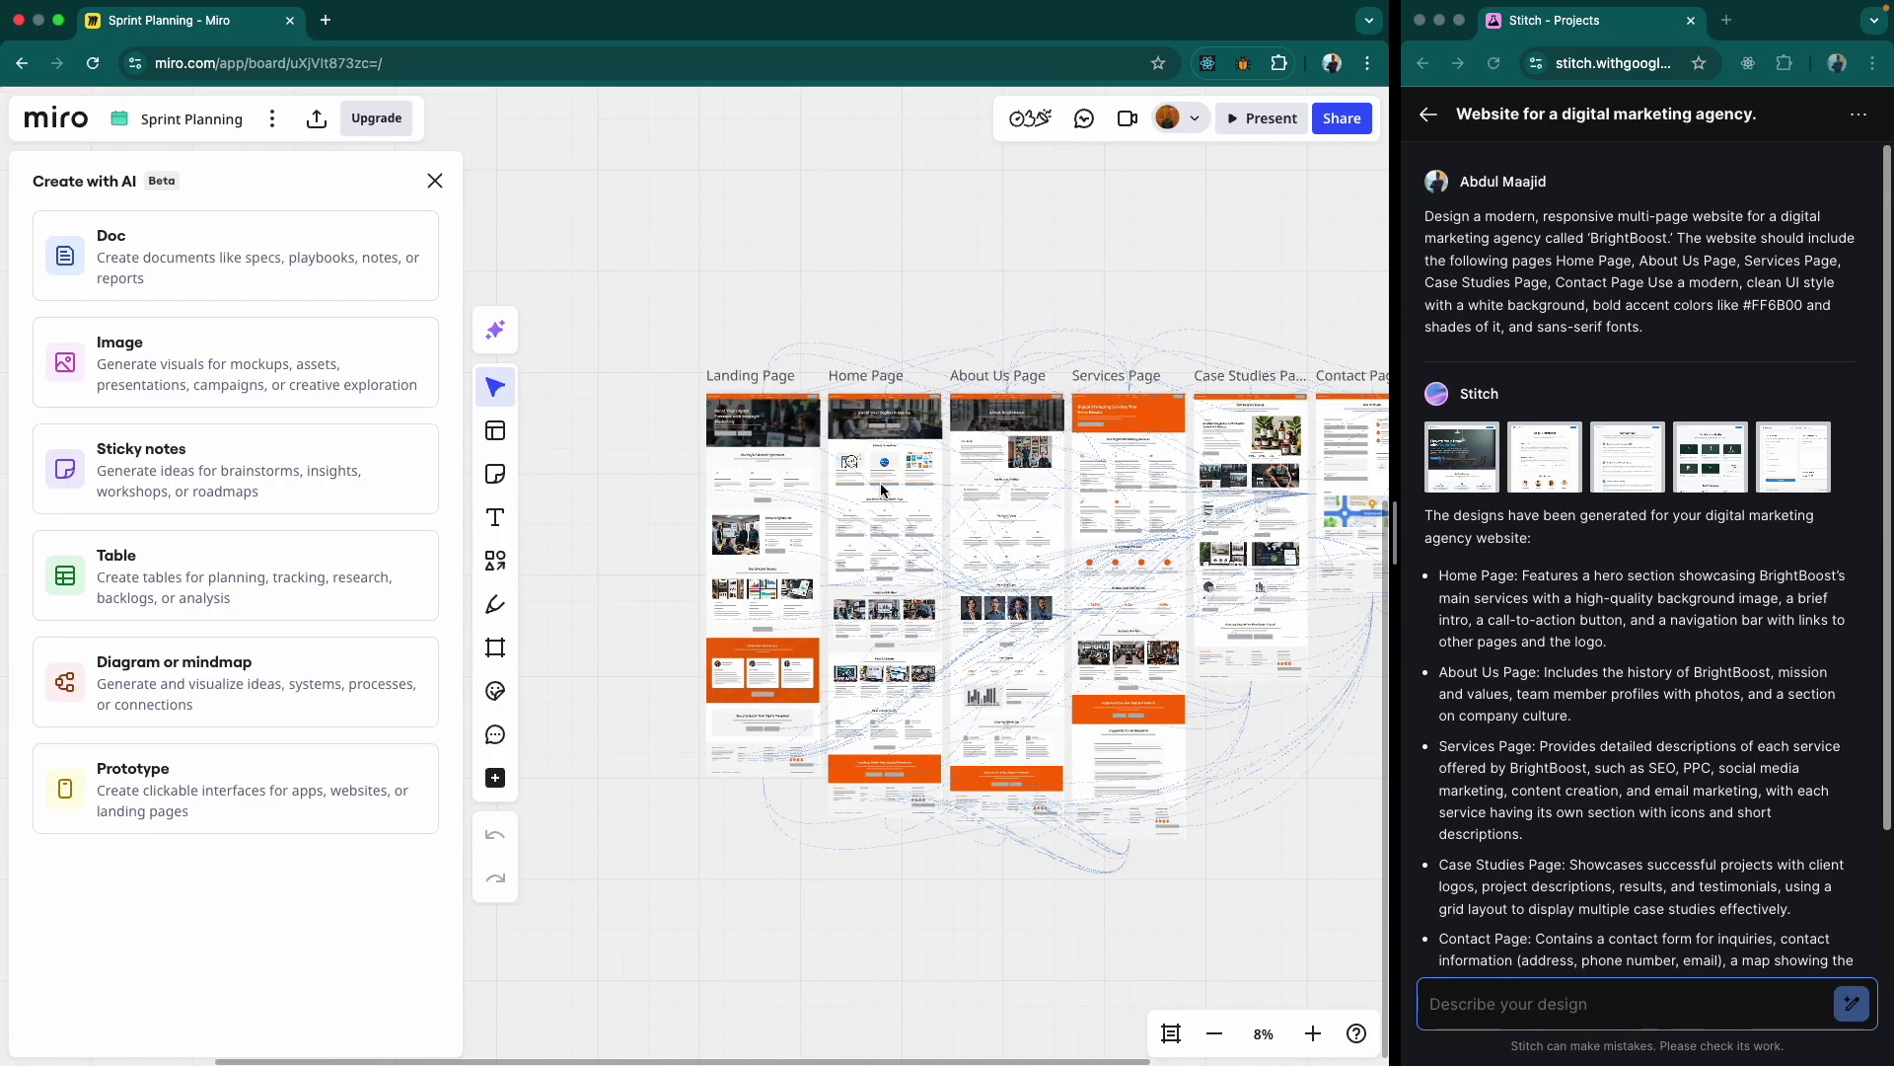
scroll(881, 489, right, 3)
scroll(881, 490, up, 1)
click(882, 489)
click(667, 463)
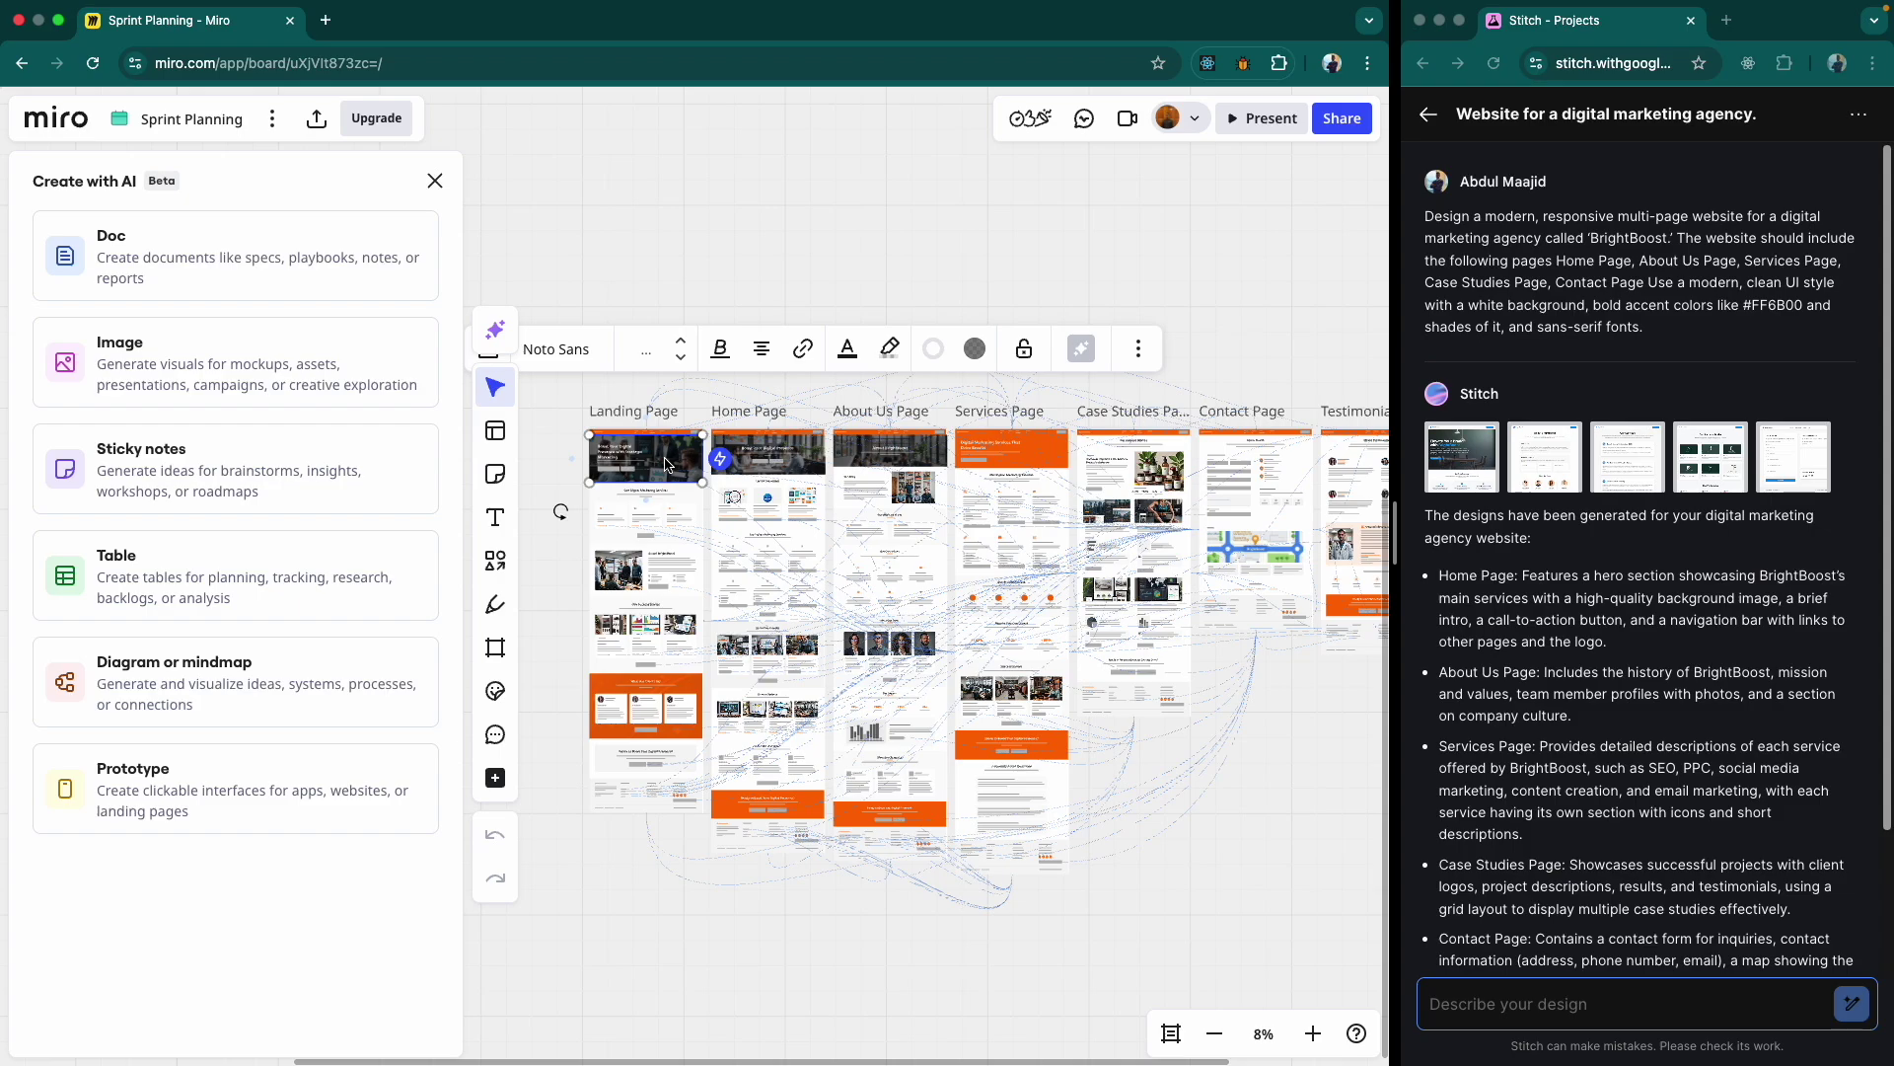
click(1032, 902)
click(976, 793)
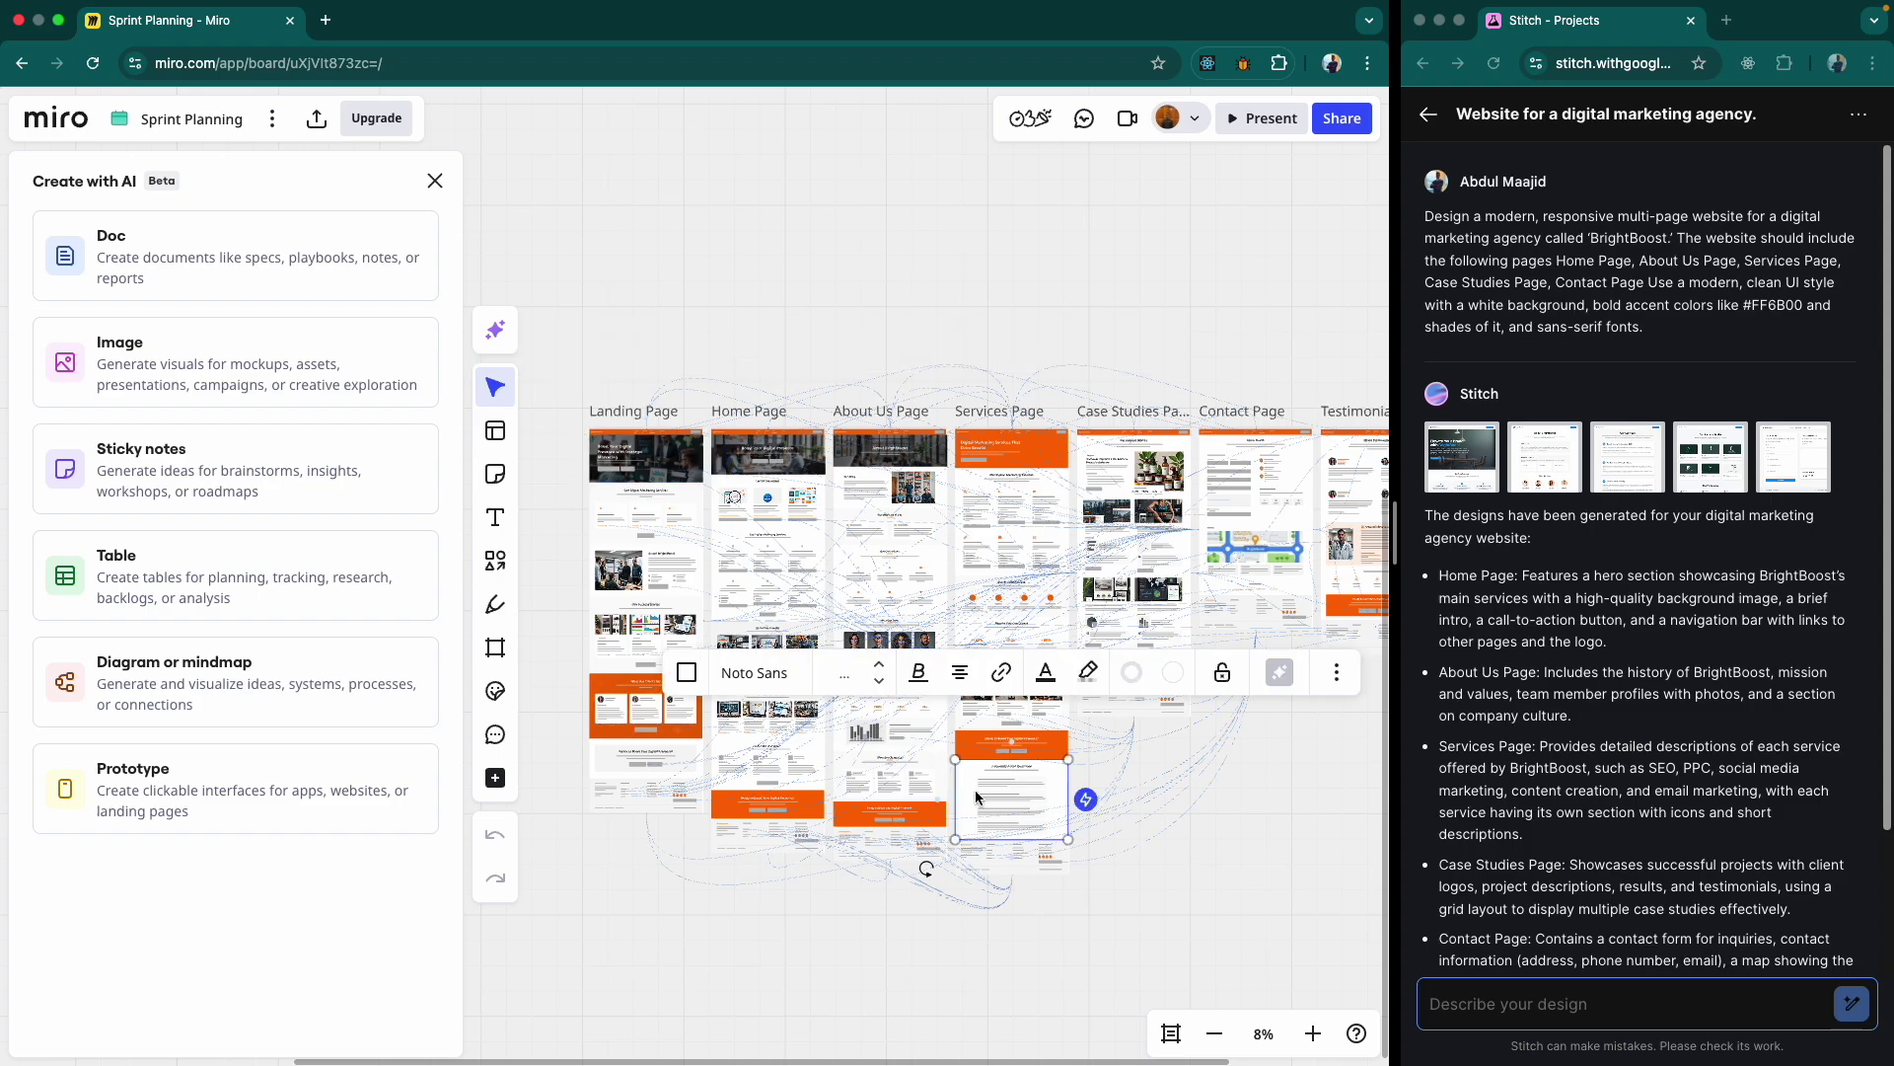
click(668, 479)
click(631, 414)
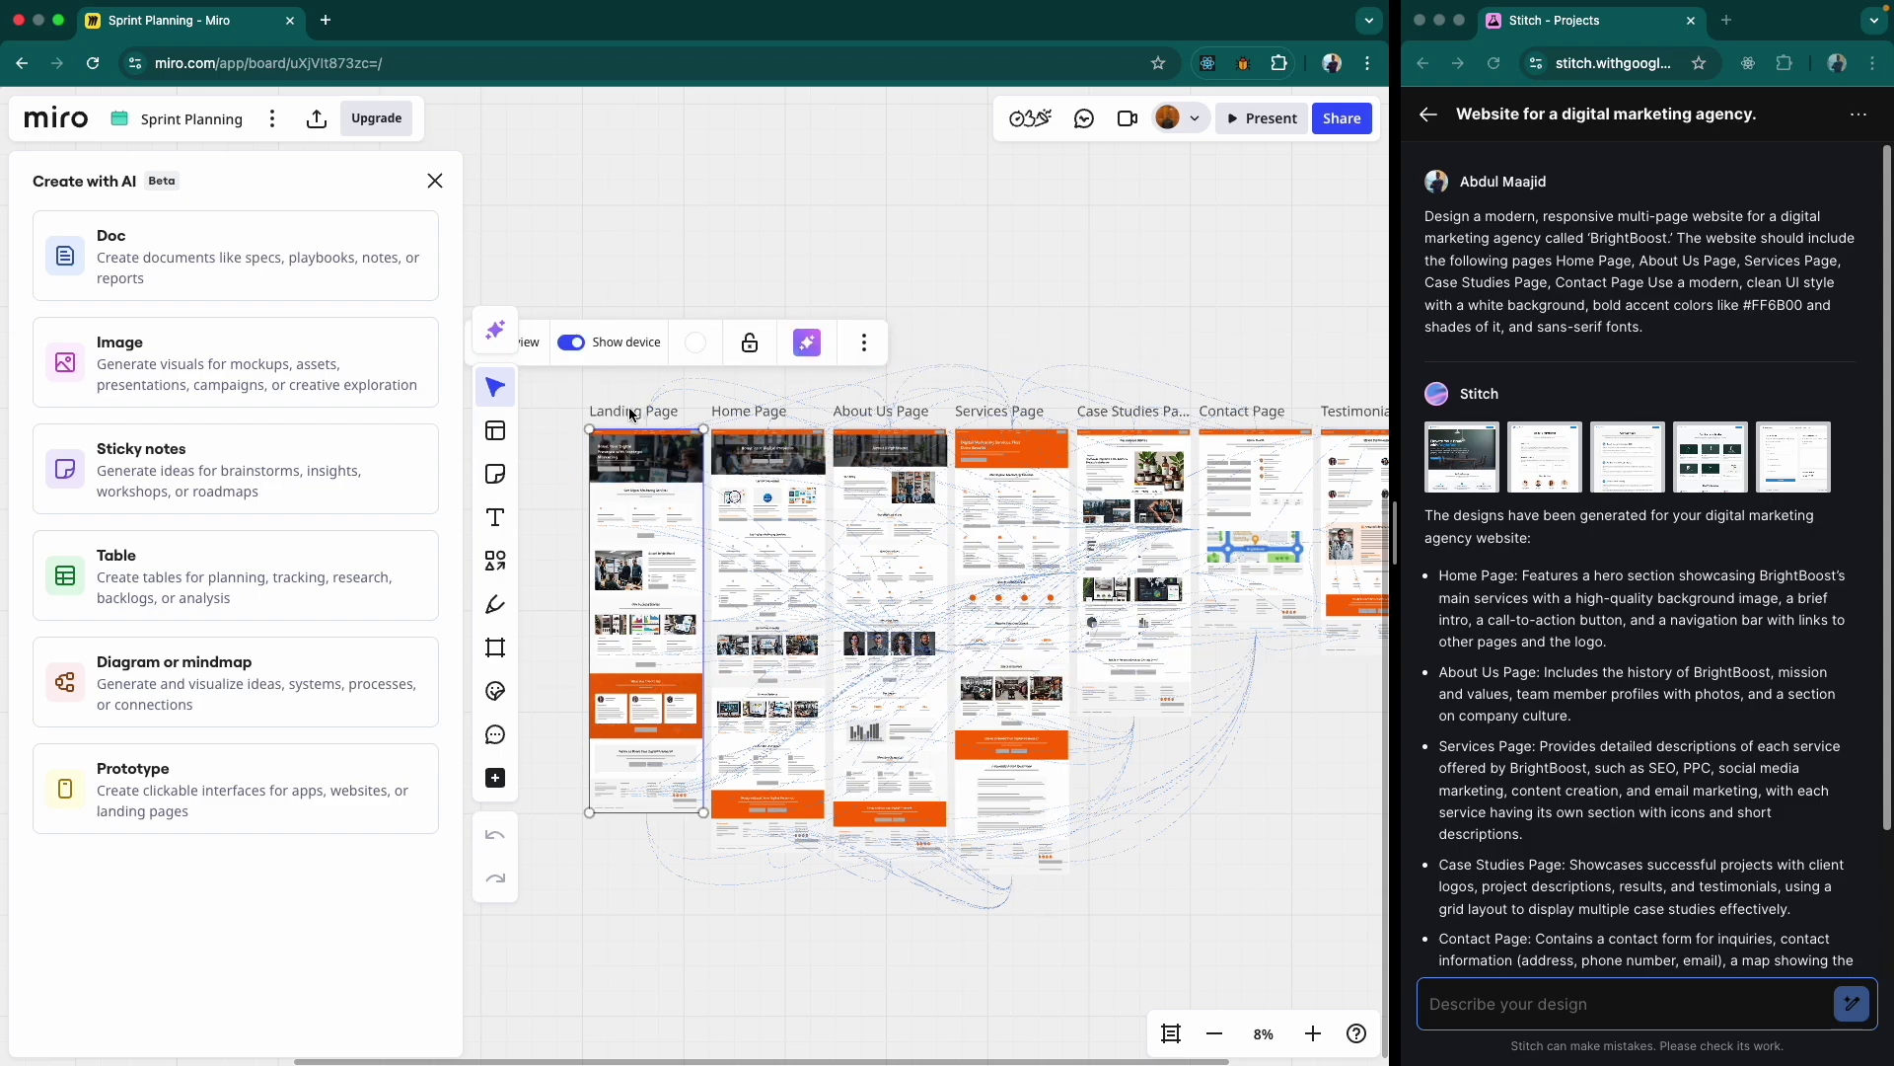
click(577, 358)
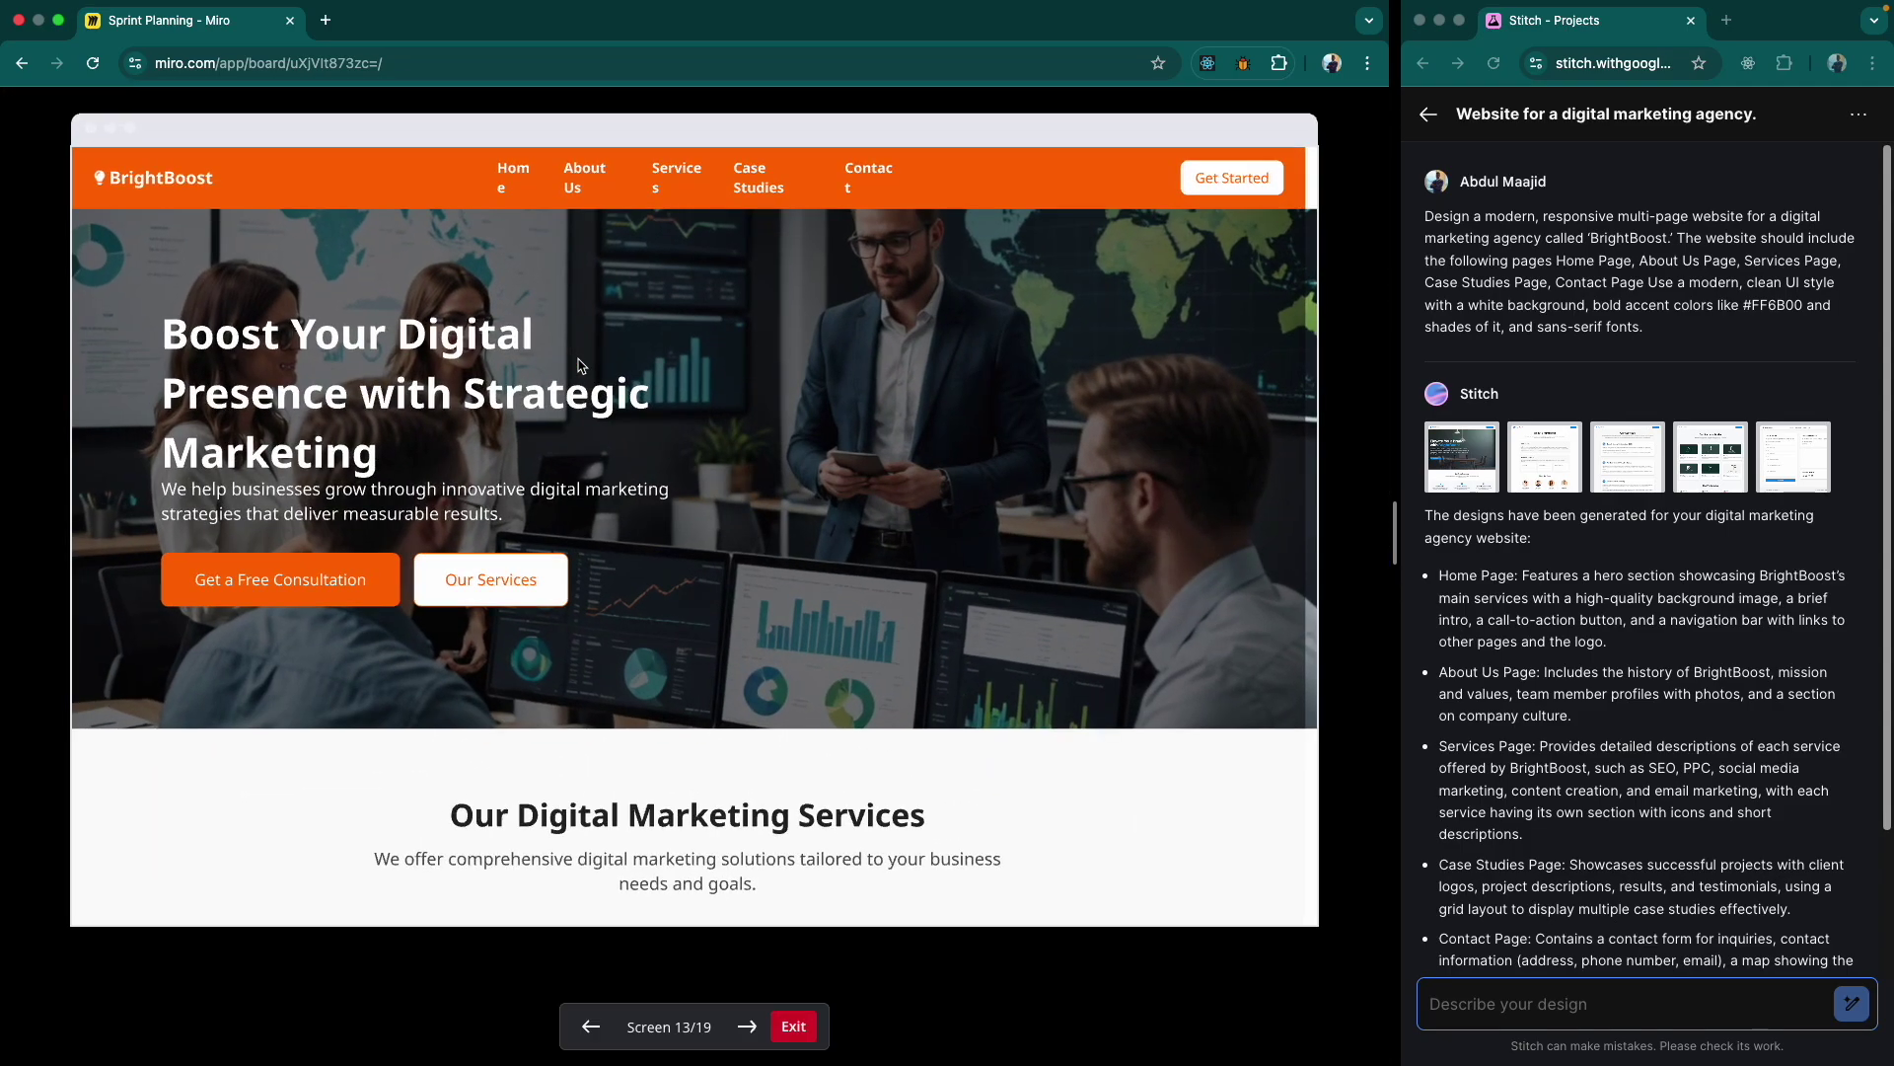
- Scroll through the BrightBoost landing screen in preview, then exit to the seven linked page frames
scroll(748, 540, down, 4)
scroll(748, 540, up, 4)
scroll(426, 740, down, 6)
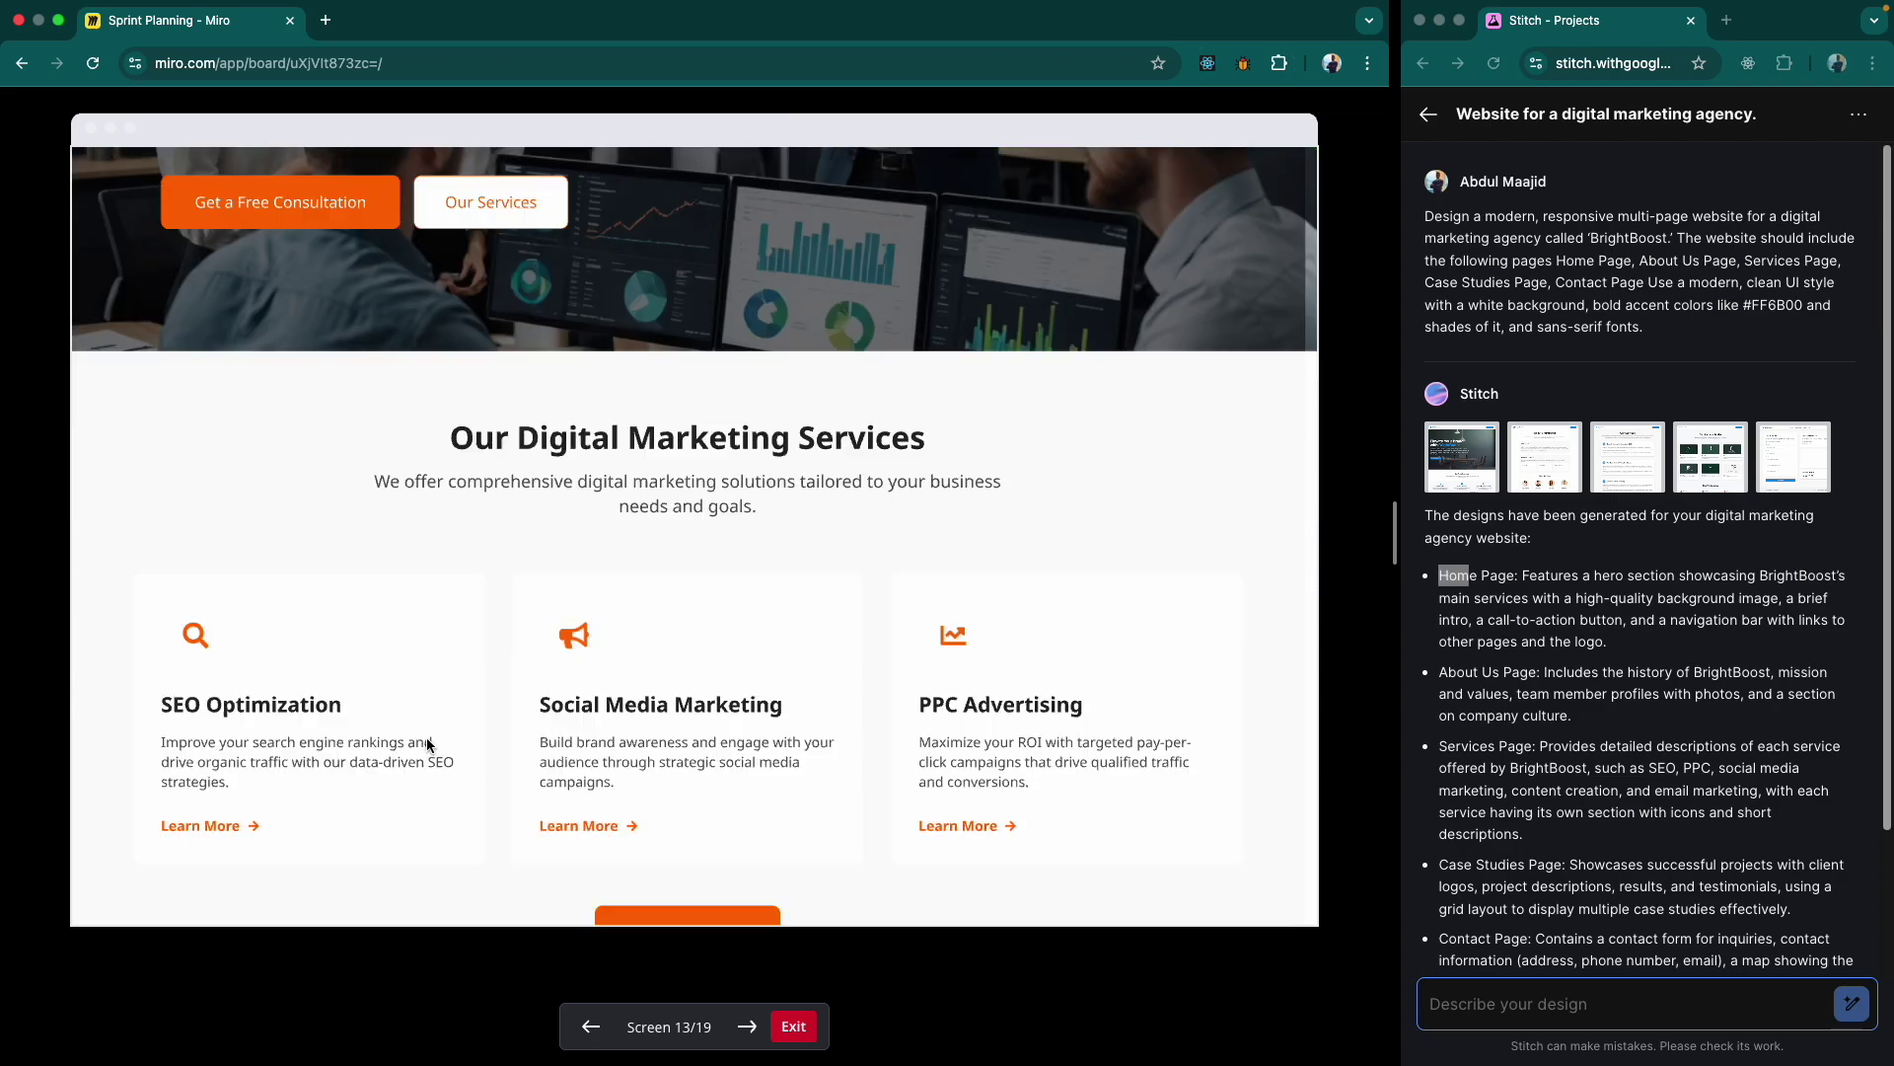
scroll(426, 742, down, 5)
scroll(426, 742, down, 2)
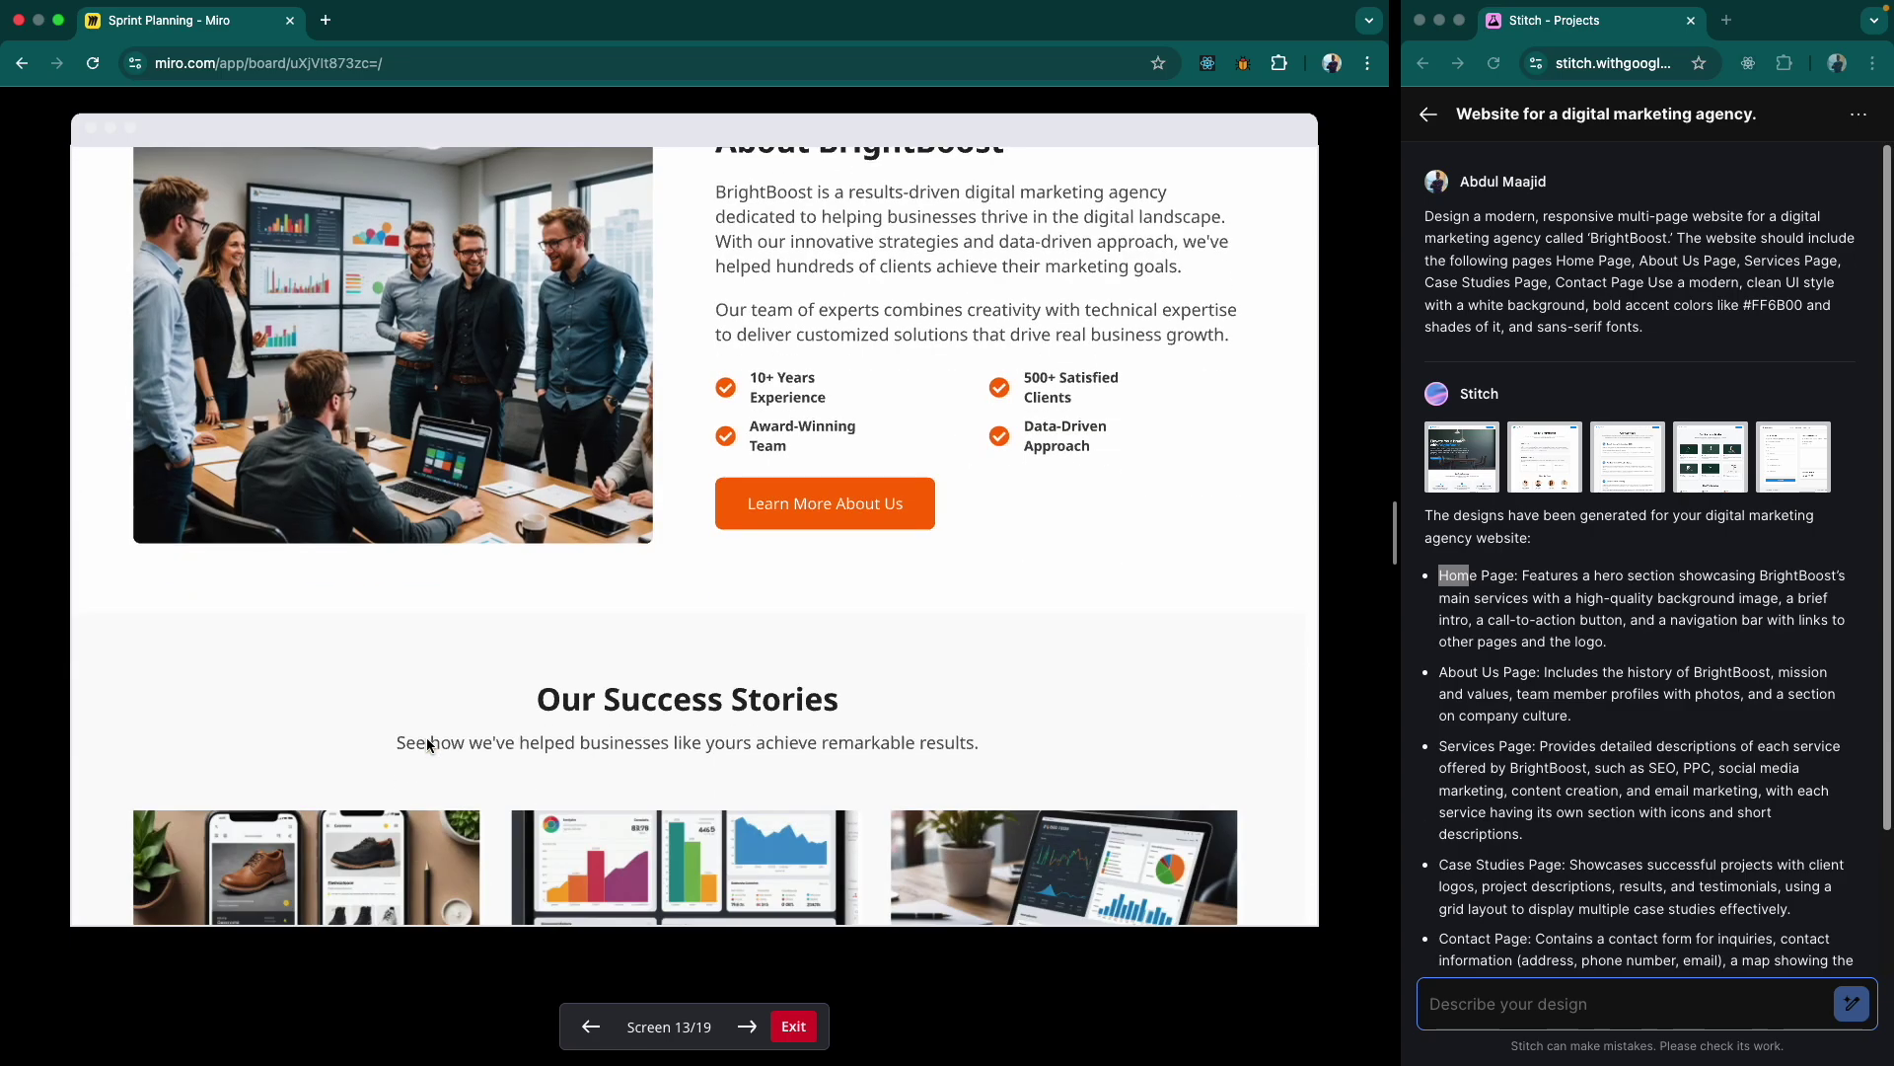
scroll(427, 743, up, 3)
scroll(425, 747, down, 2)
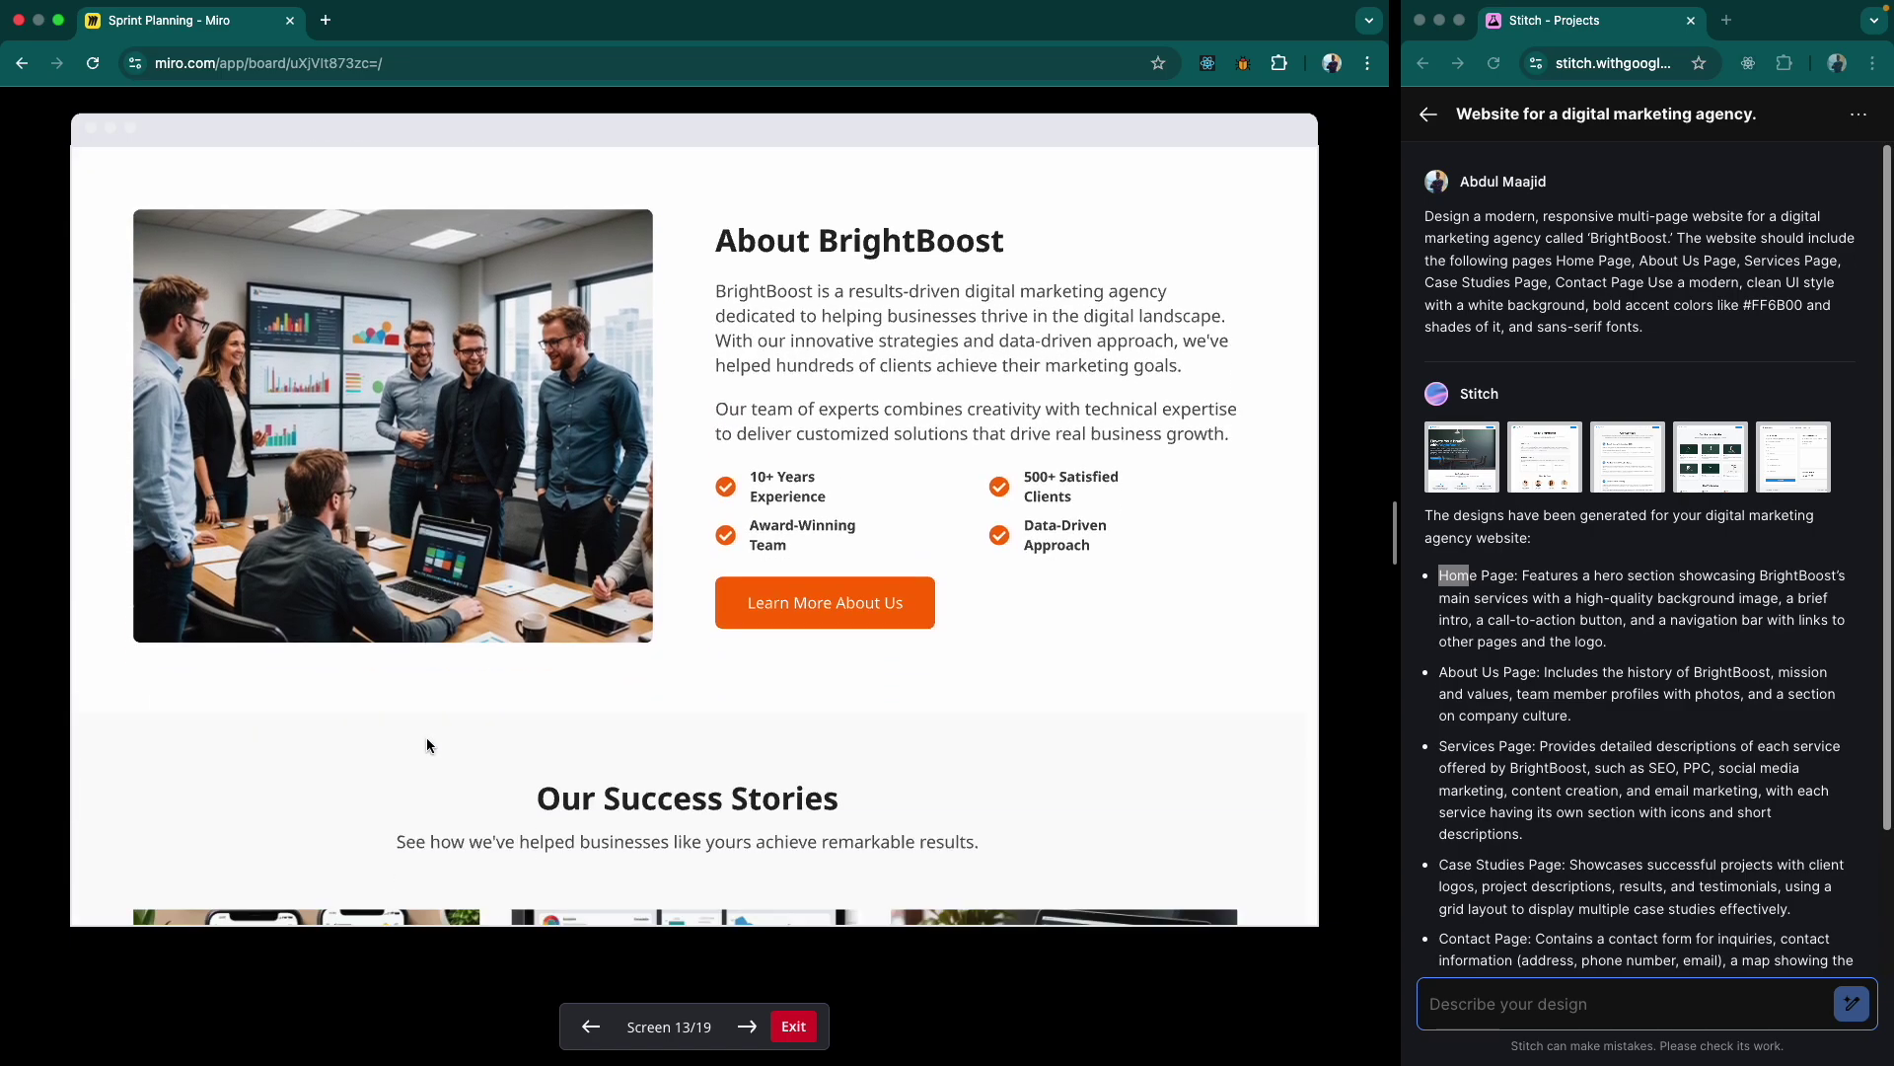
scroll(435, 706, up, 1)
scroll(775, 612, down, 5)
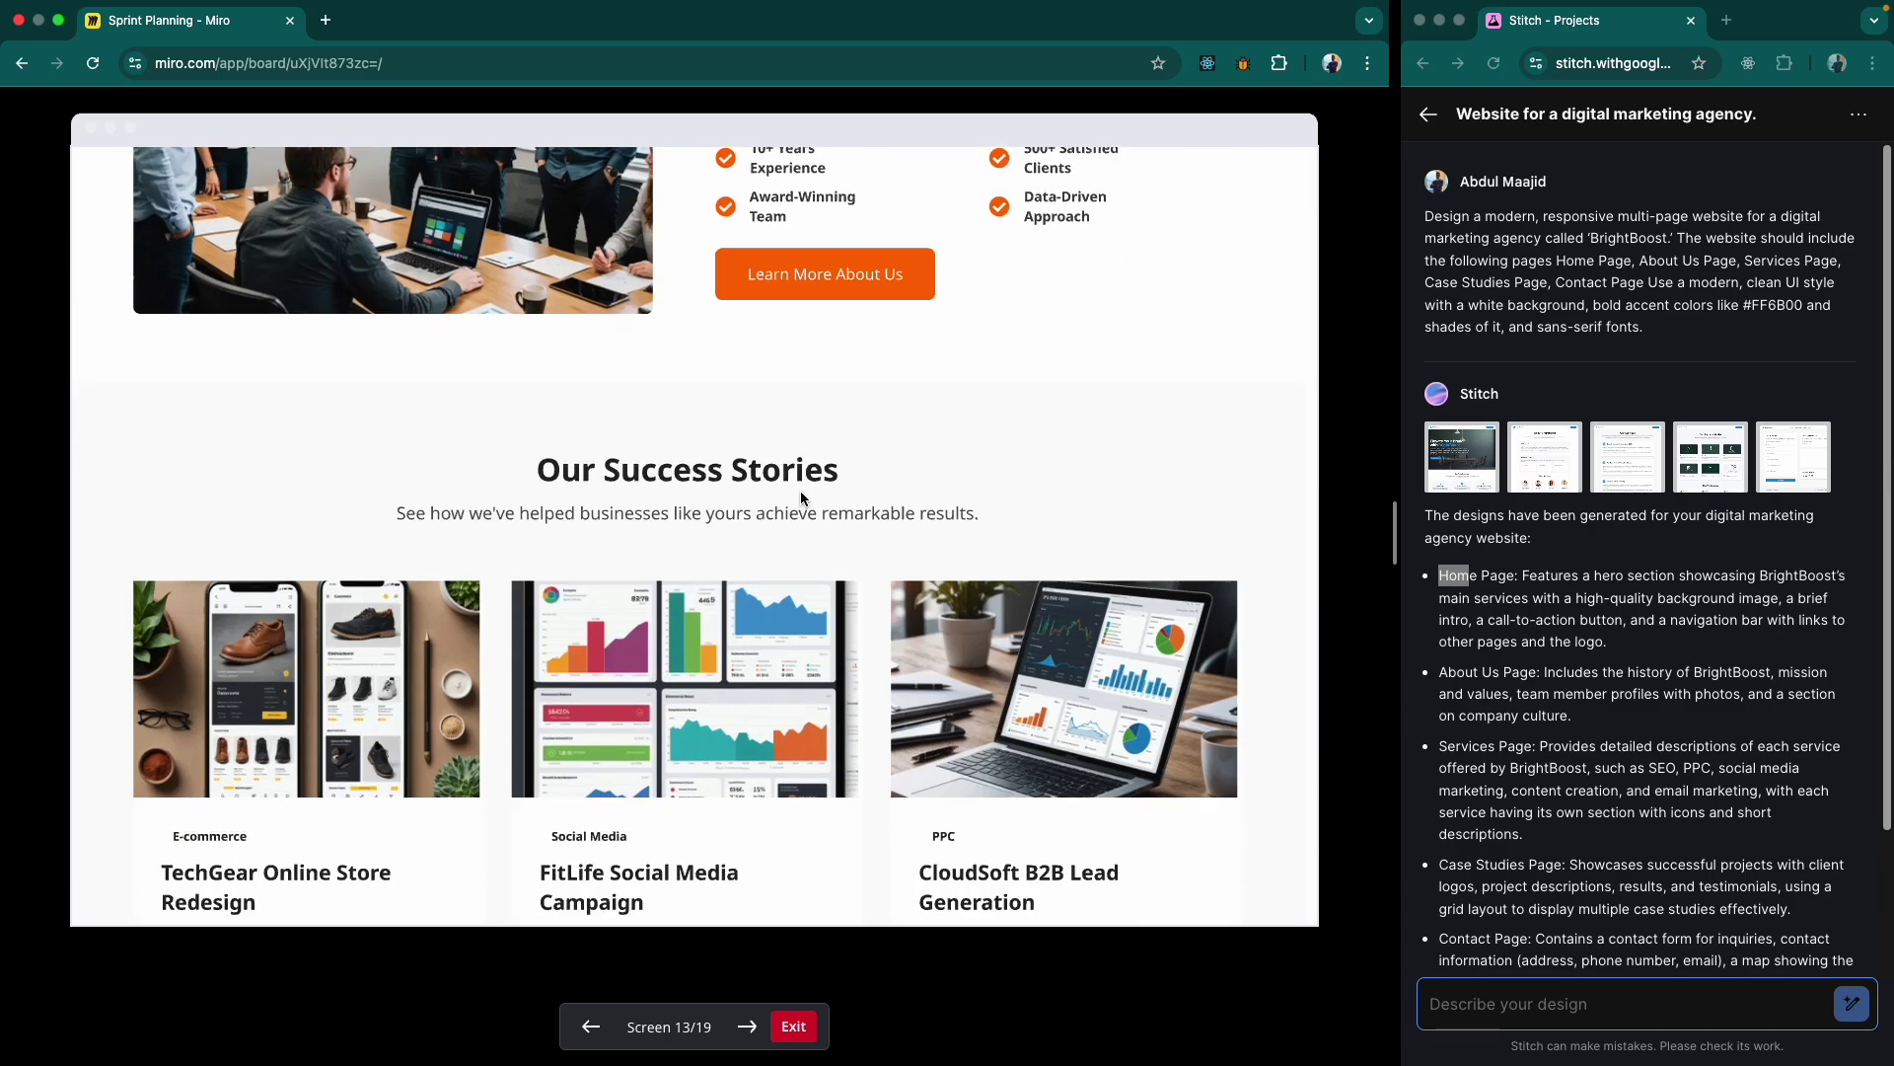
scroll(773, 607, down, 1)
scroll(690, 480, down, 5)
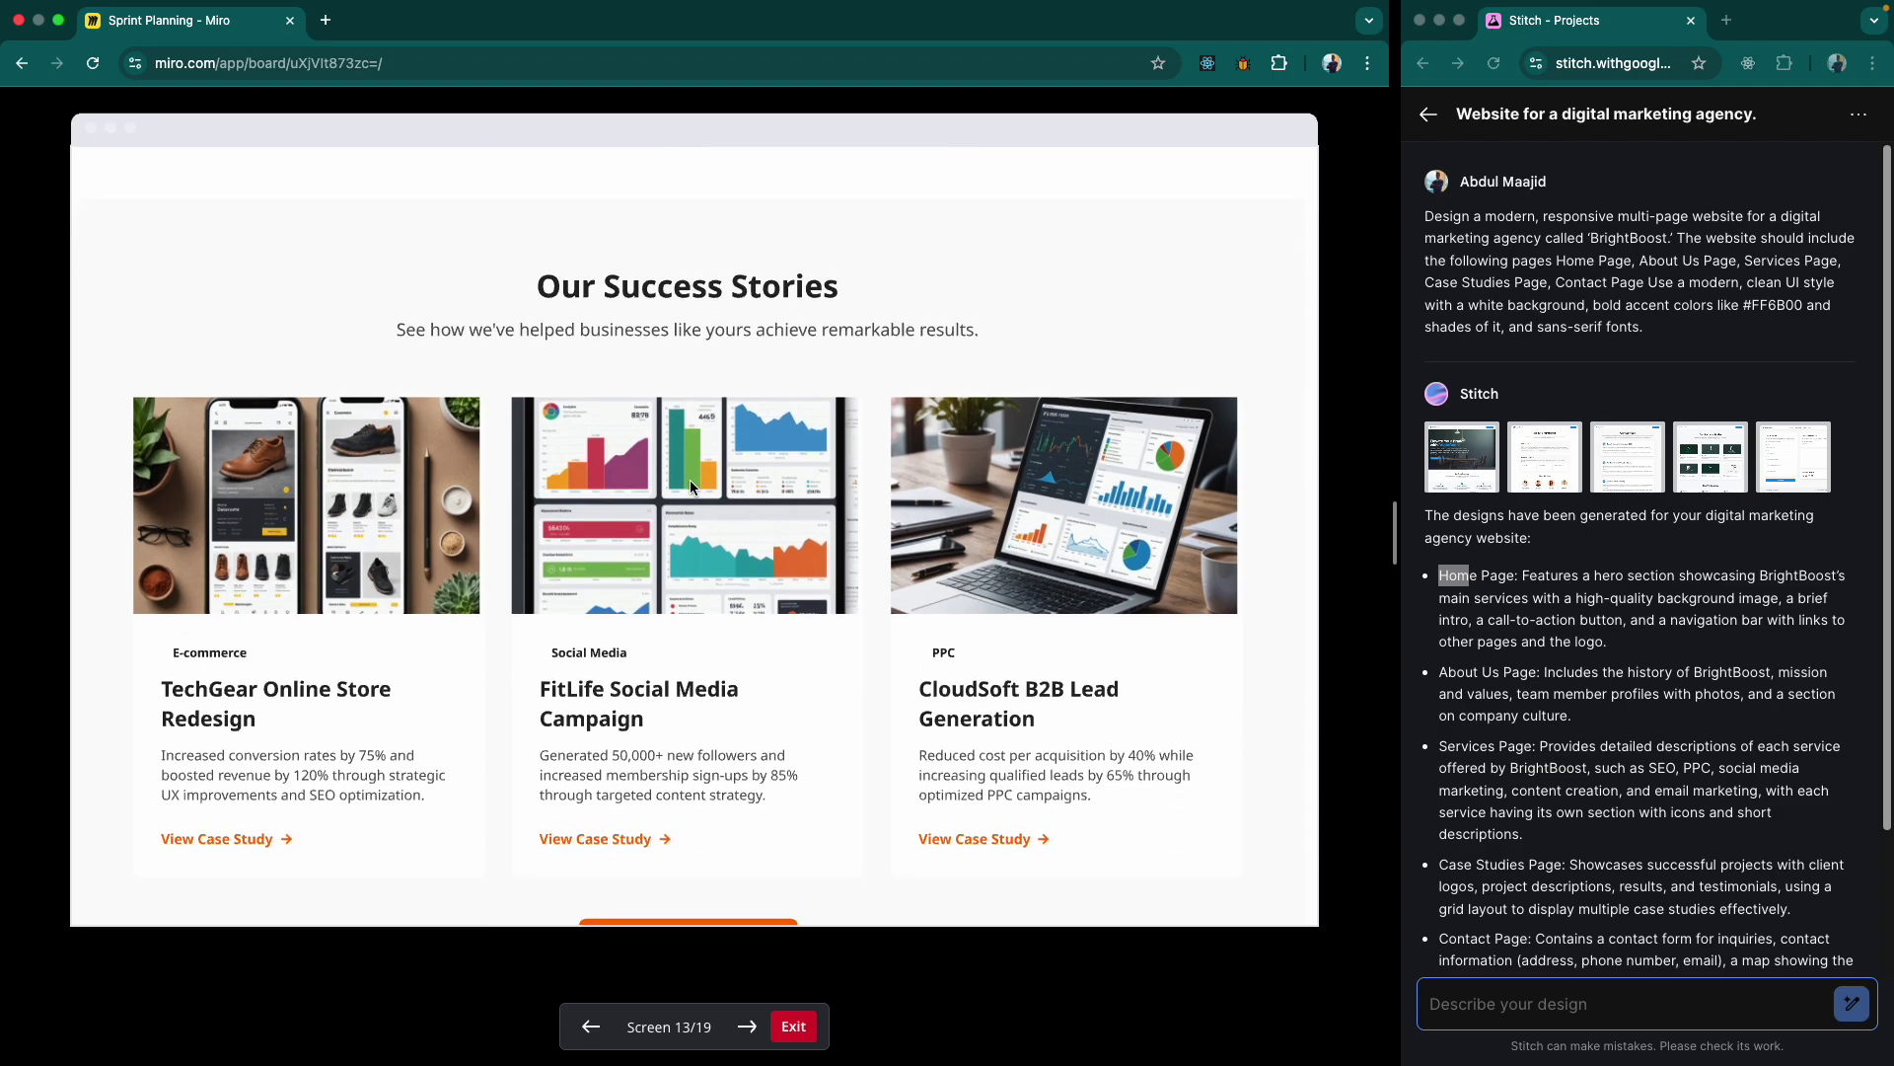
scroll(690, 480, down, 4)
scroll(718, 489, down, 7)
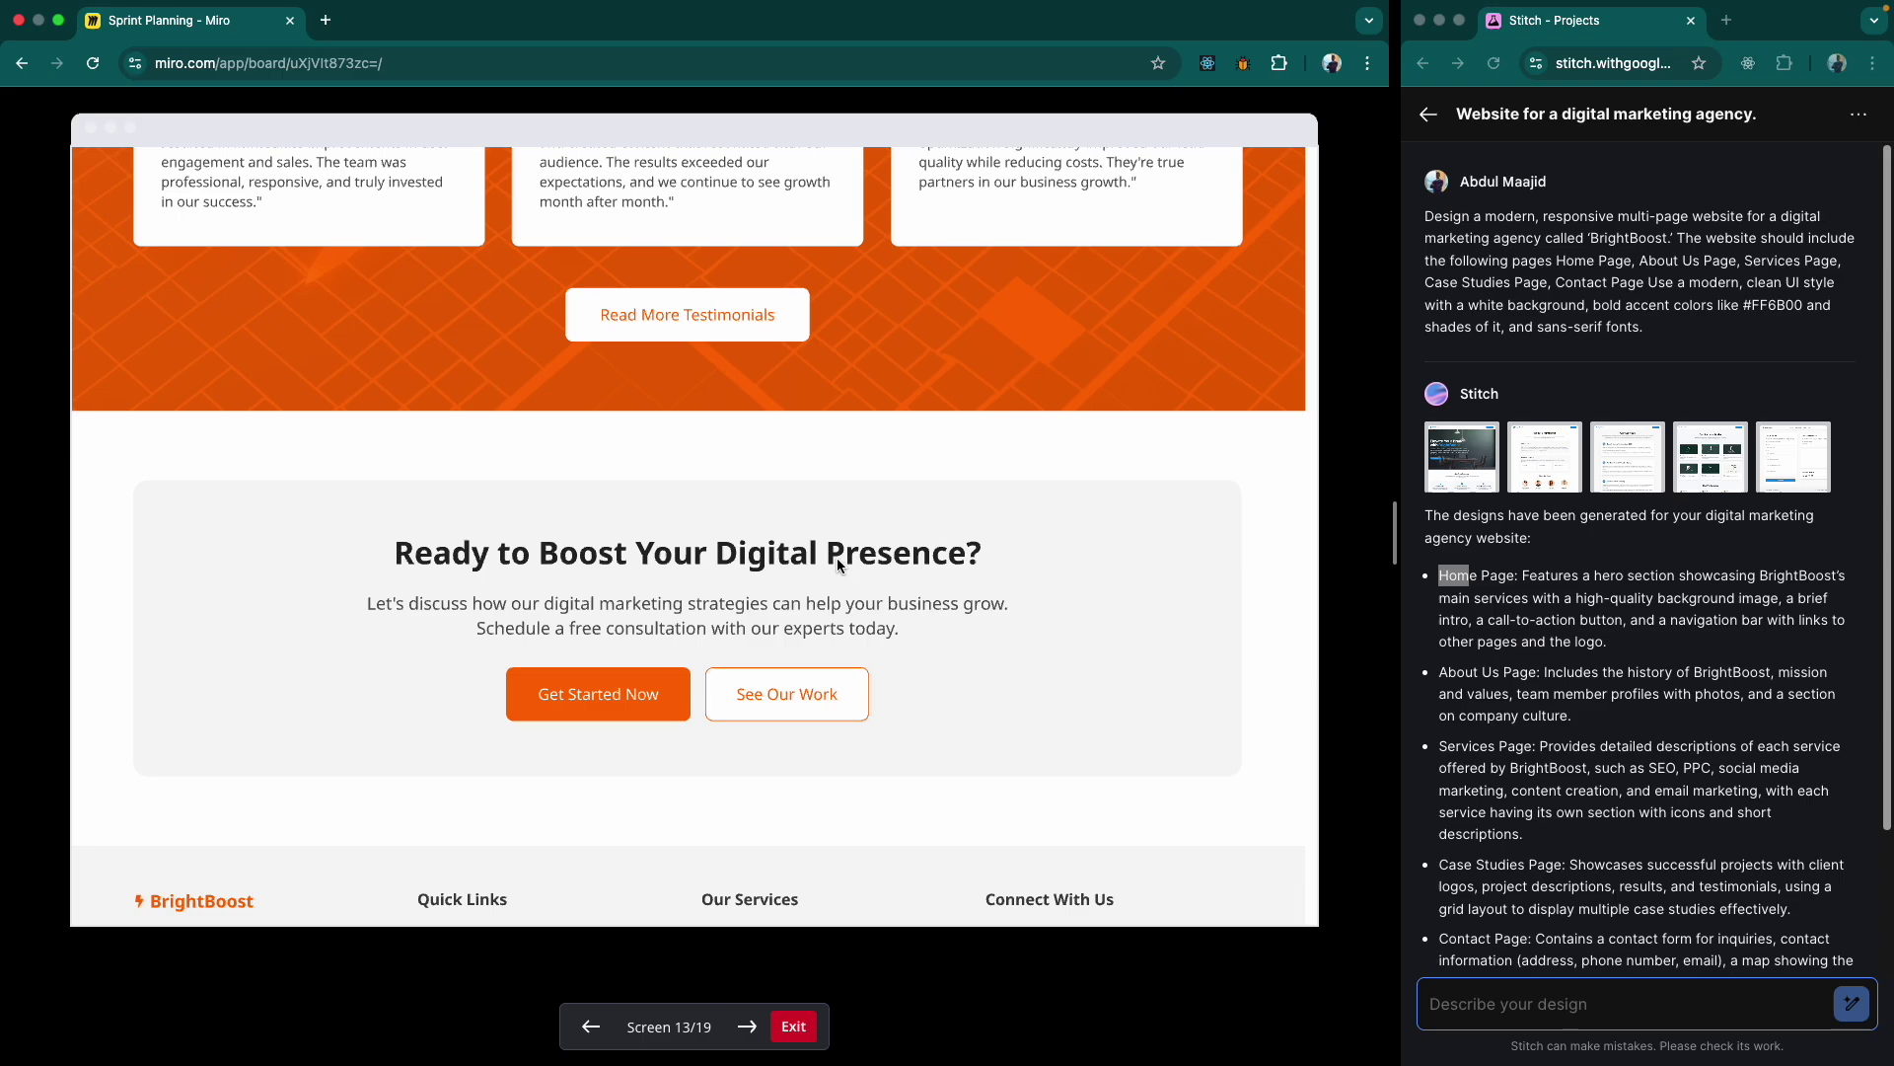
scroll(838, 561, down, 1)
scroll(836, 558, down, 1)
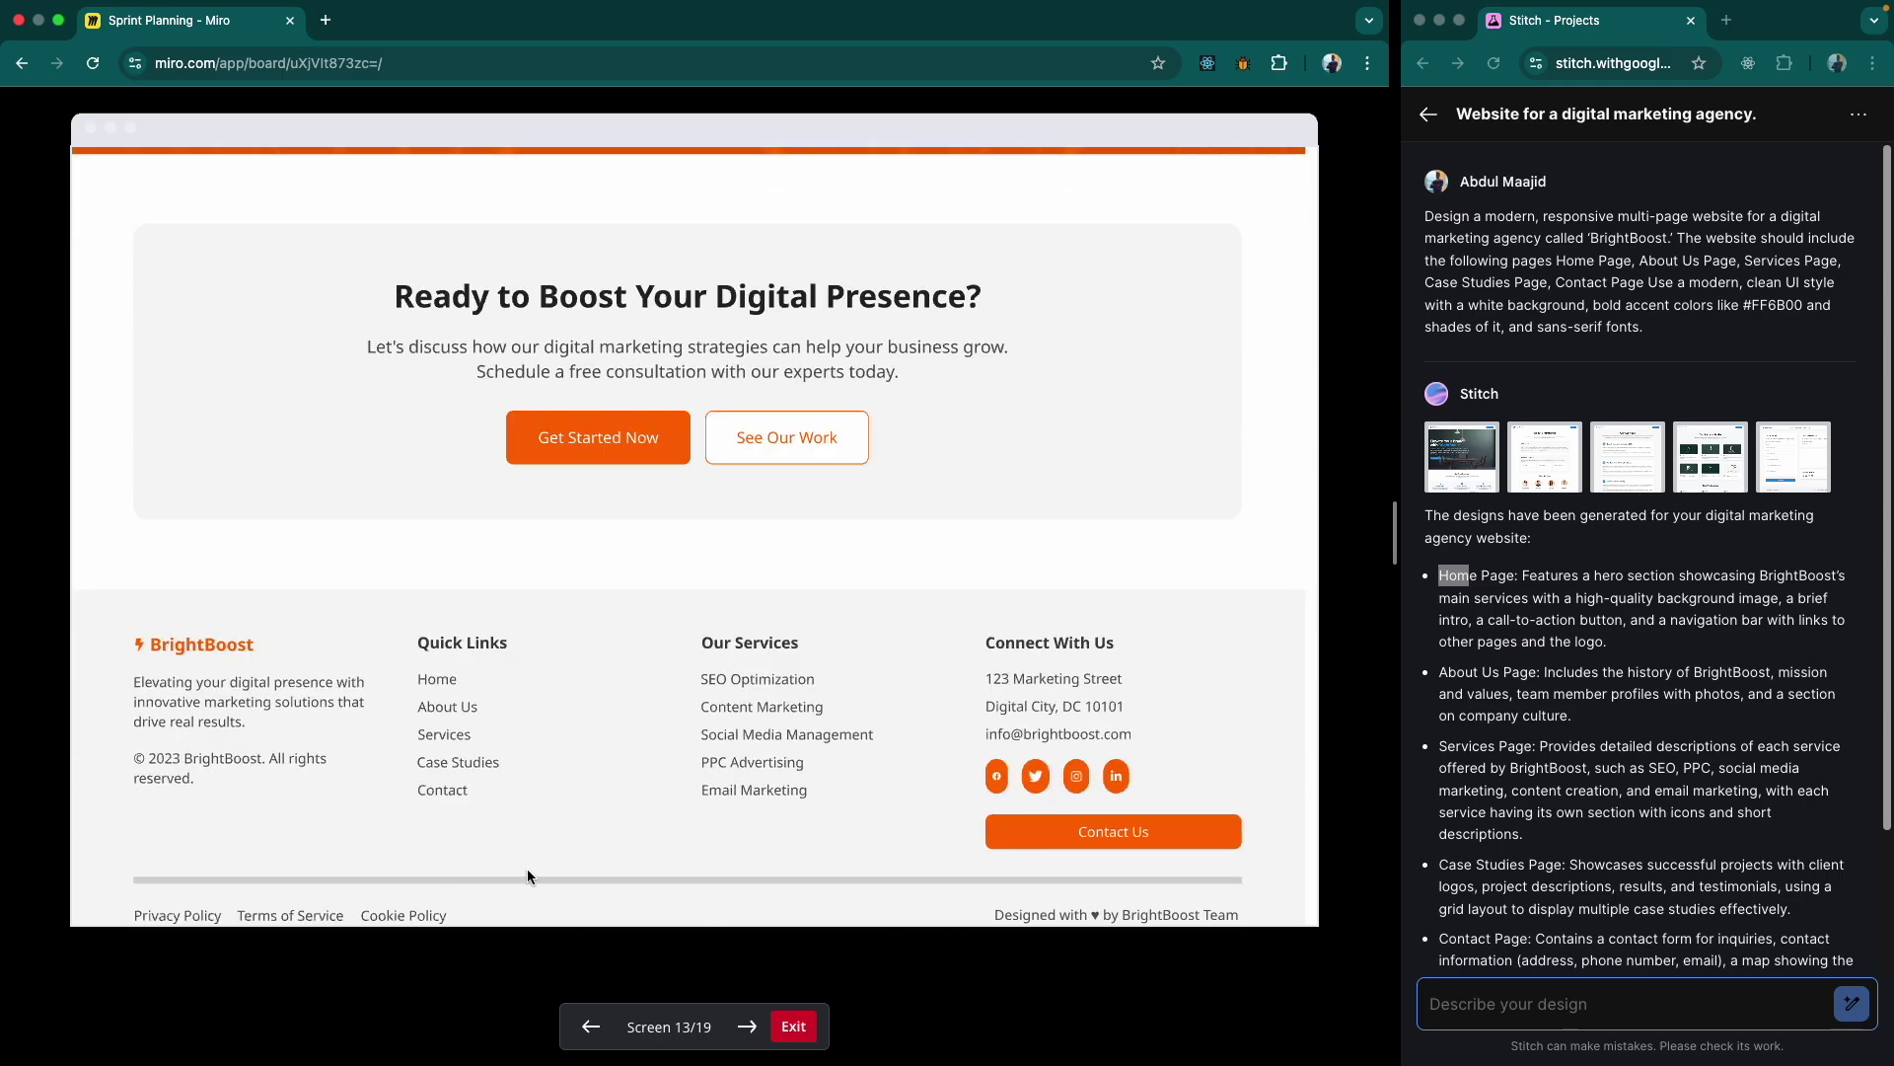
scroll(756, 745, up, 2)
scroll(896, 461, up, 15)
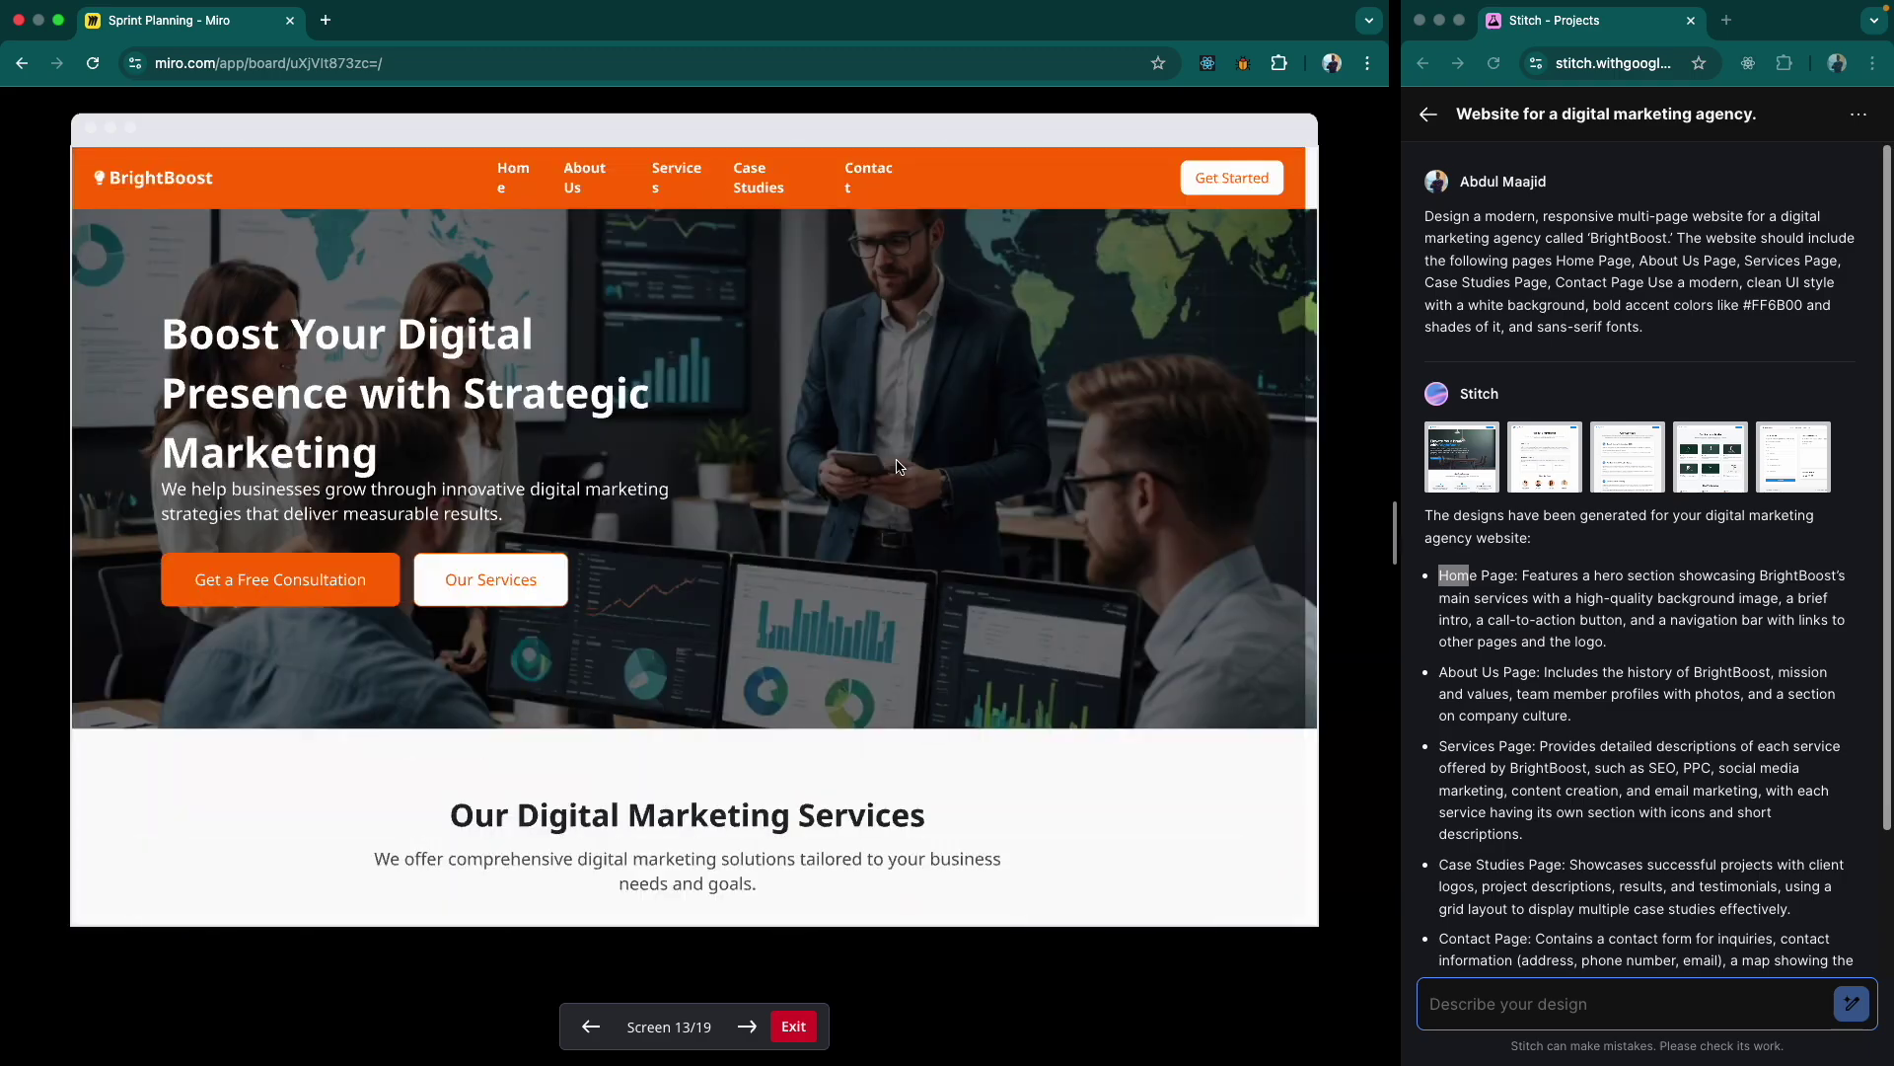
click(794, 1031)
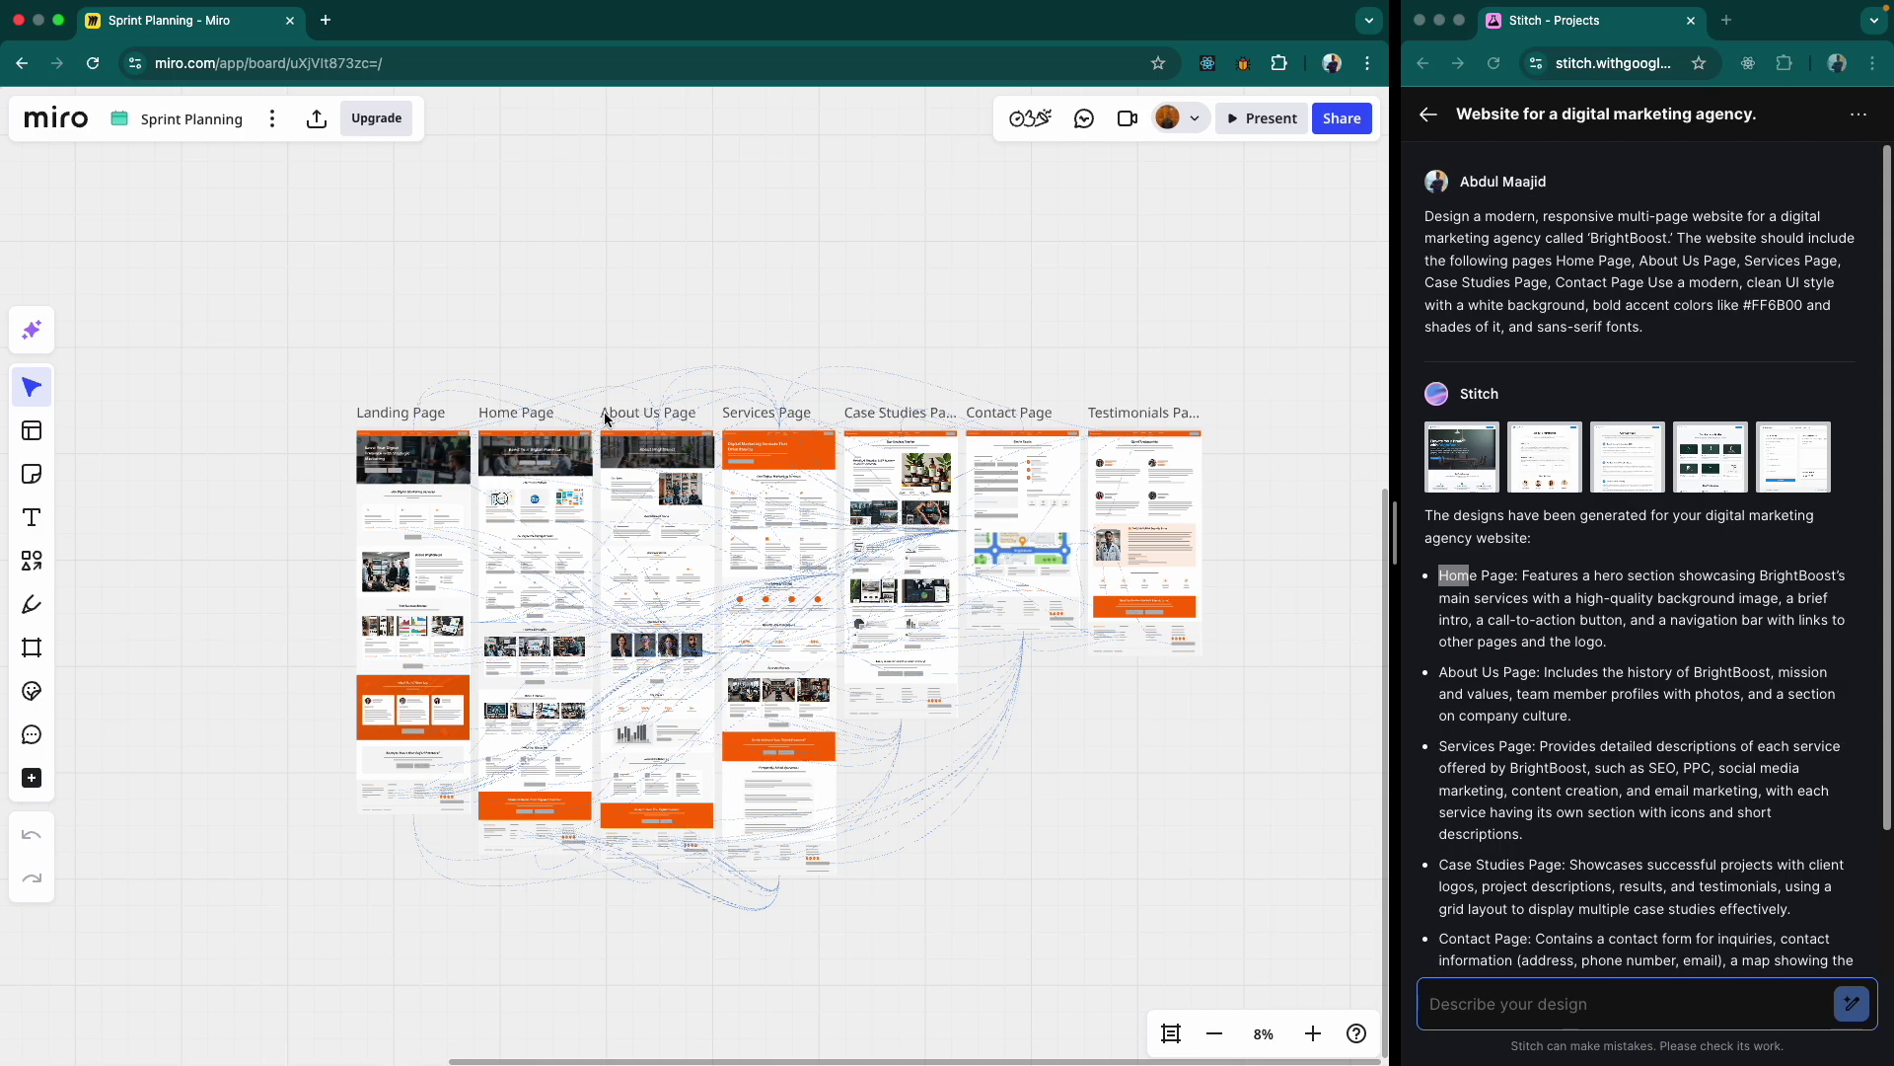
- Zoom the board to 46% and scroll the Home, About Us and Landing frames, ending at the Landing hero
scroll(654, 620, up, 10)
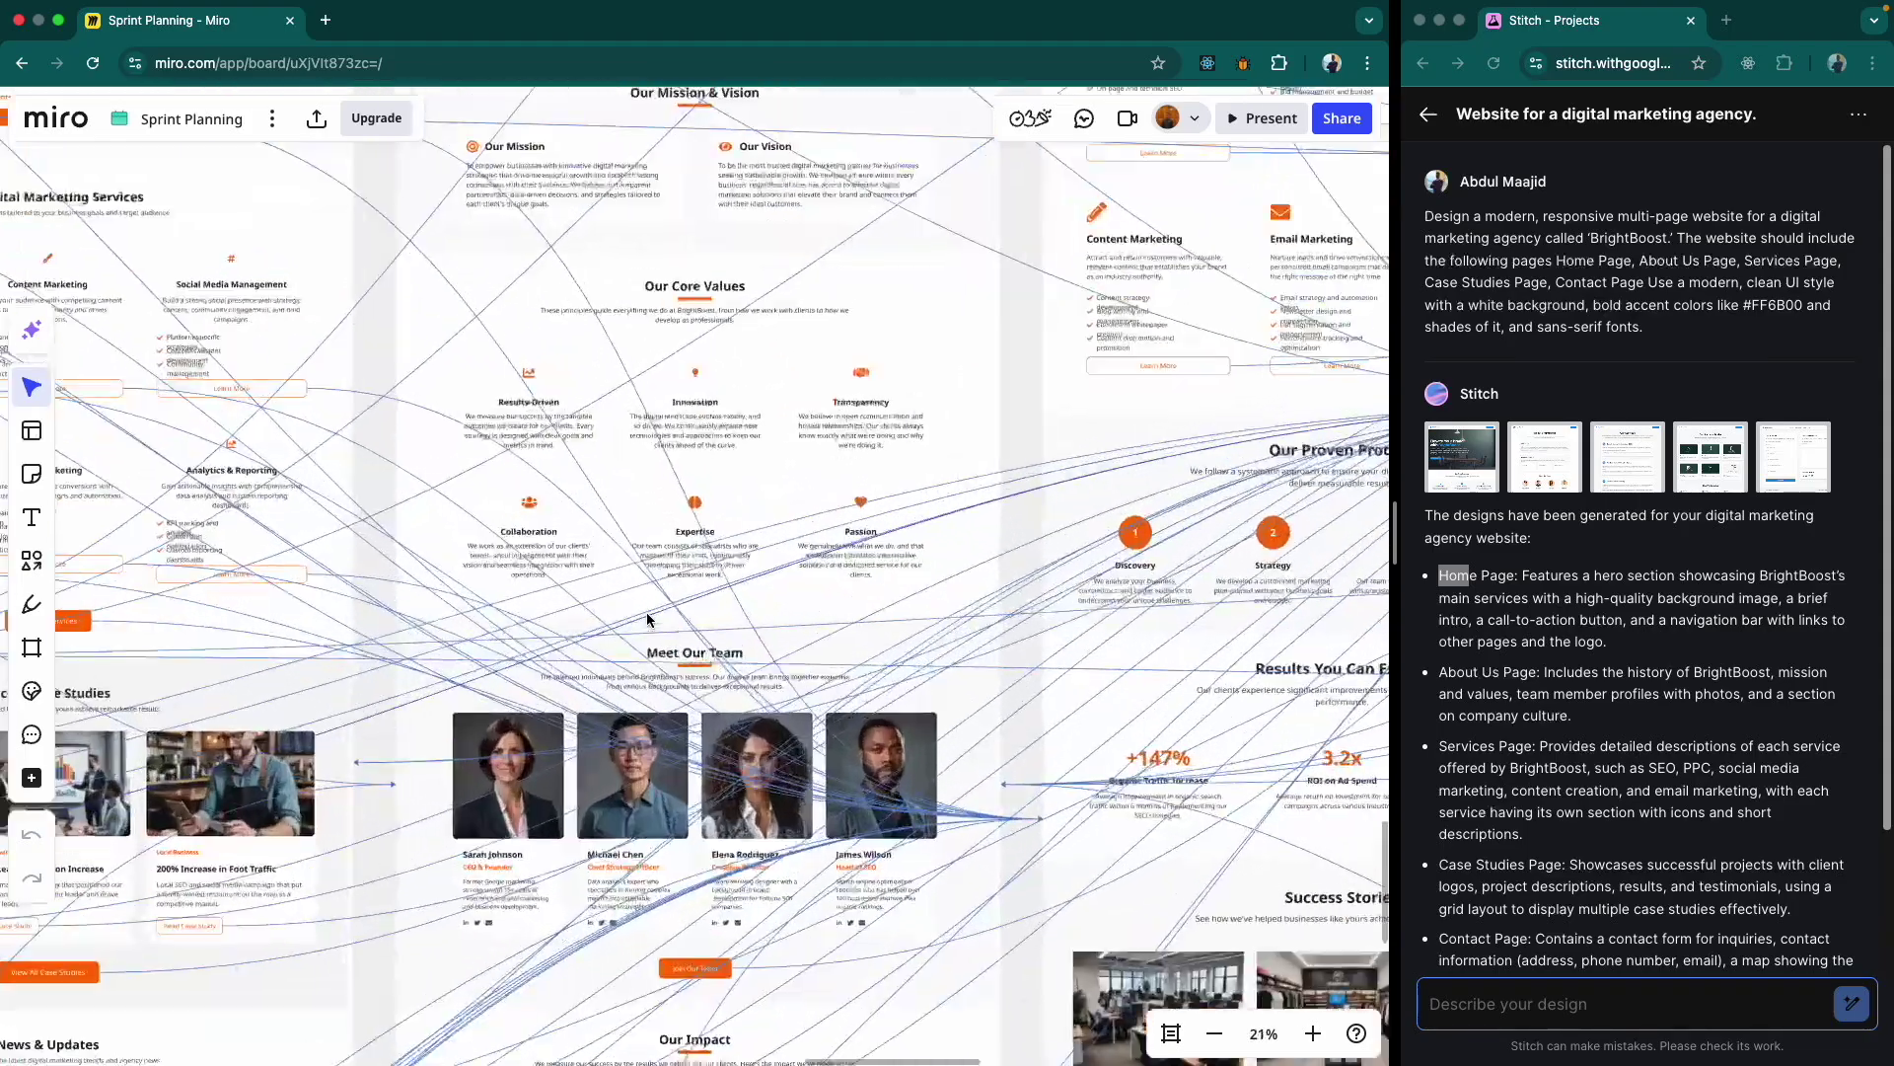
scroll(648, 620, up, 10)
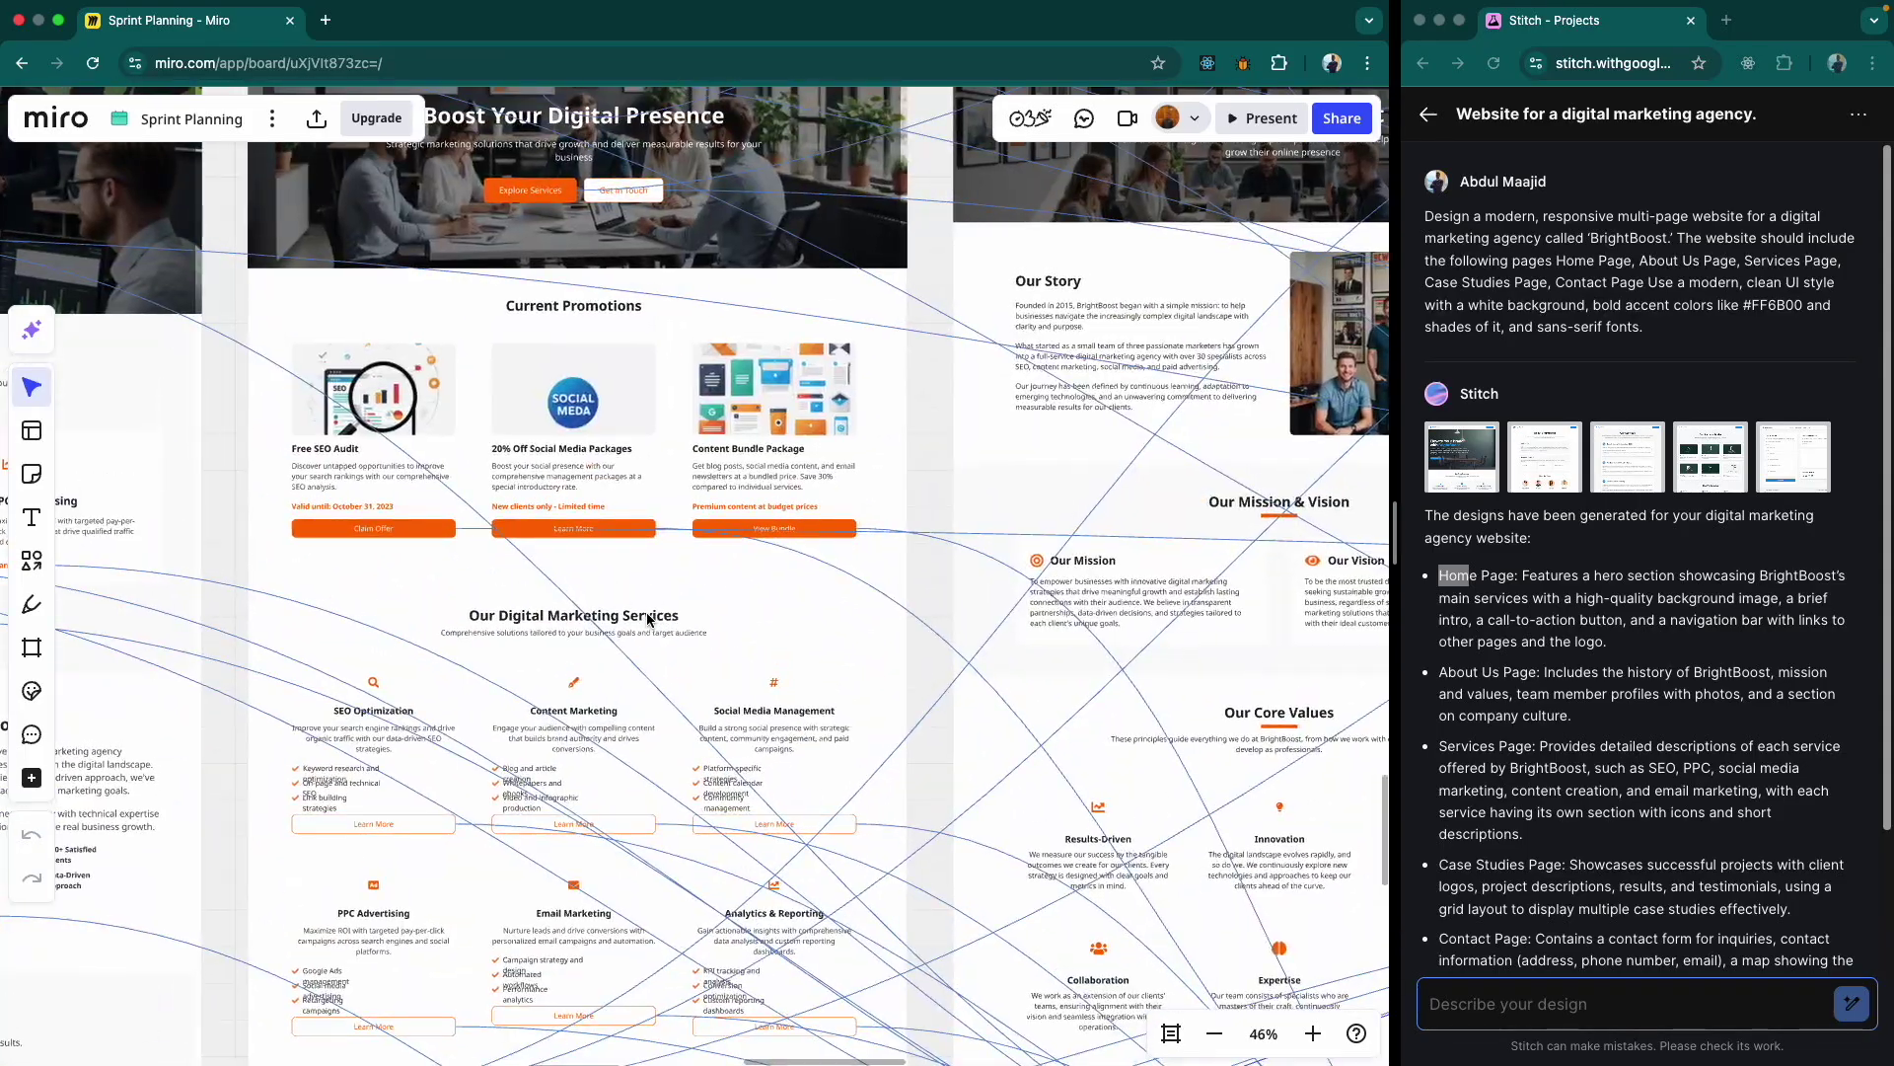
scroll(647, 619, down, 10)
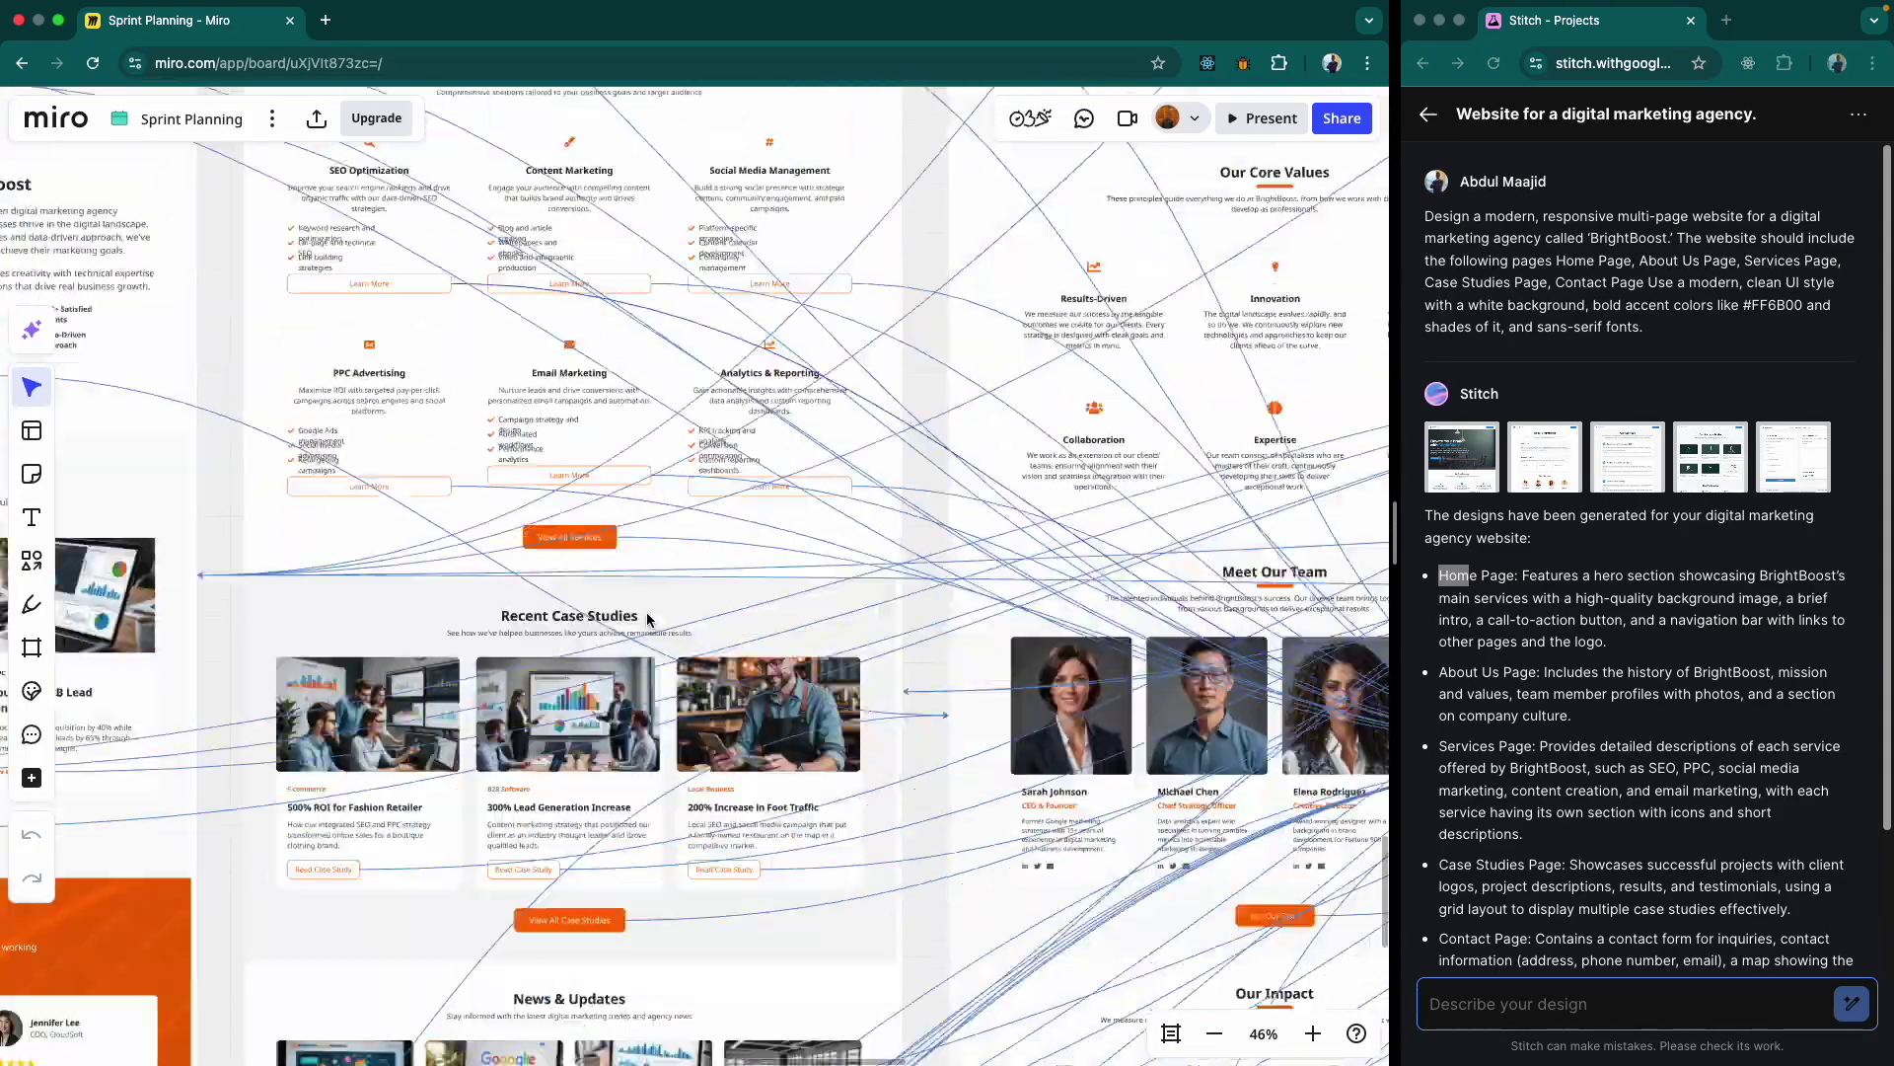
scroll(648, 619, down, 10)
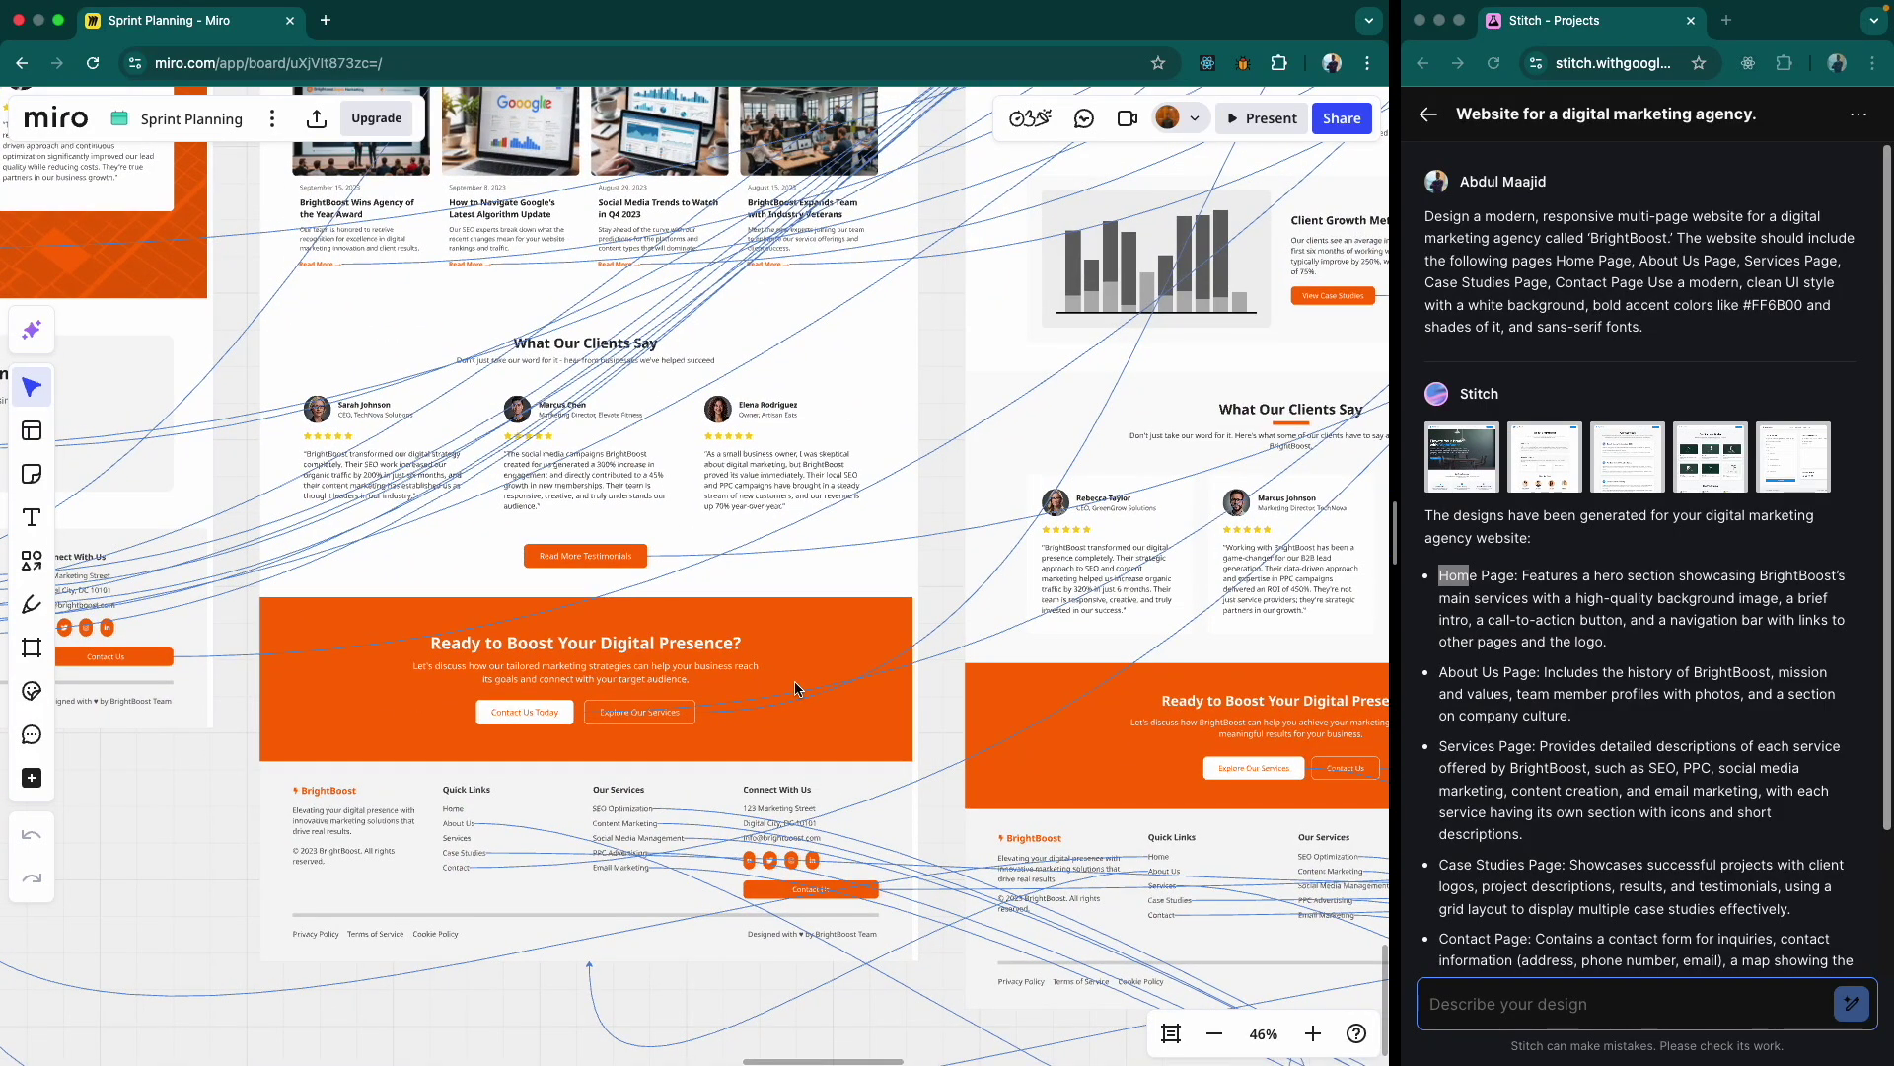
scroll(795, 689, right, 10)
scroll(795, 688, up, 4)
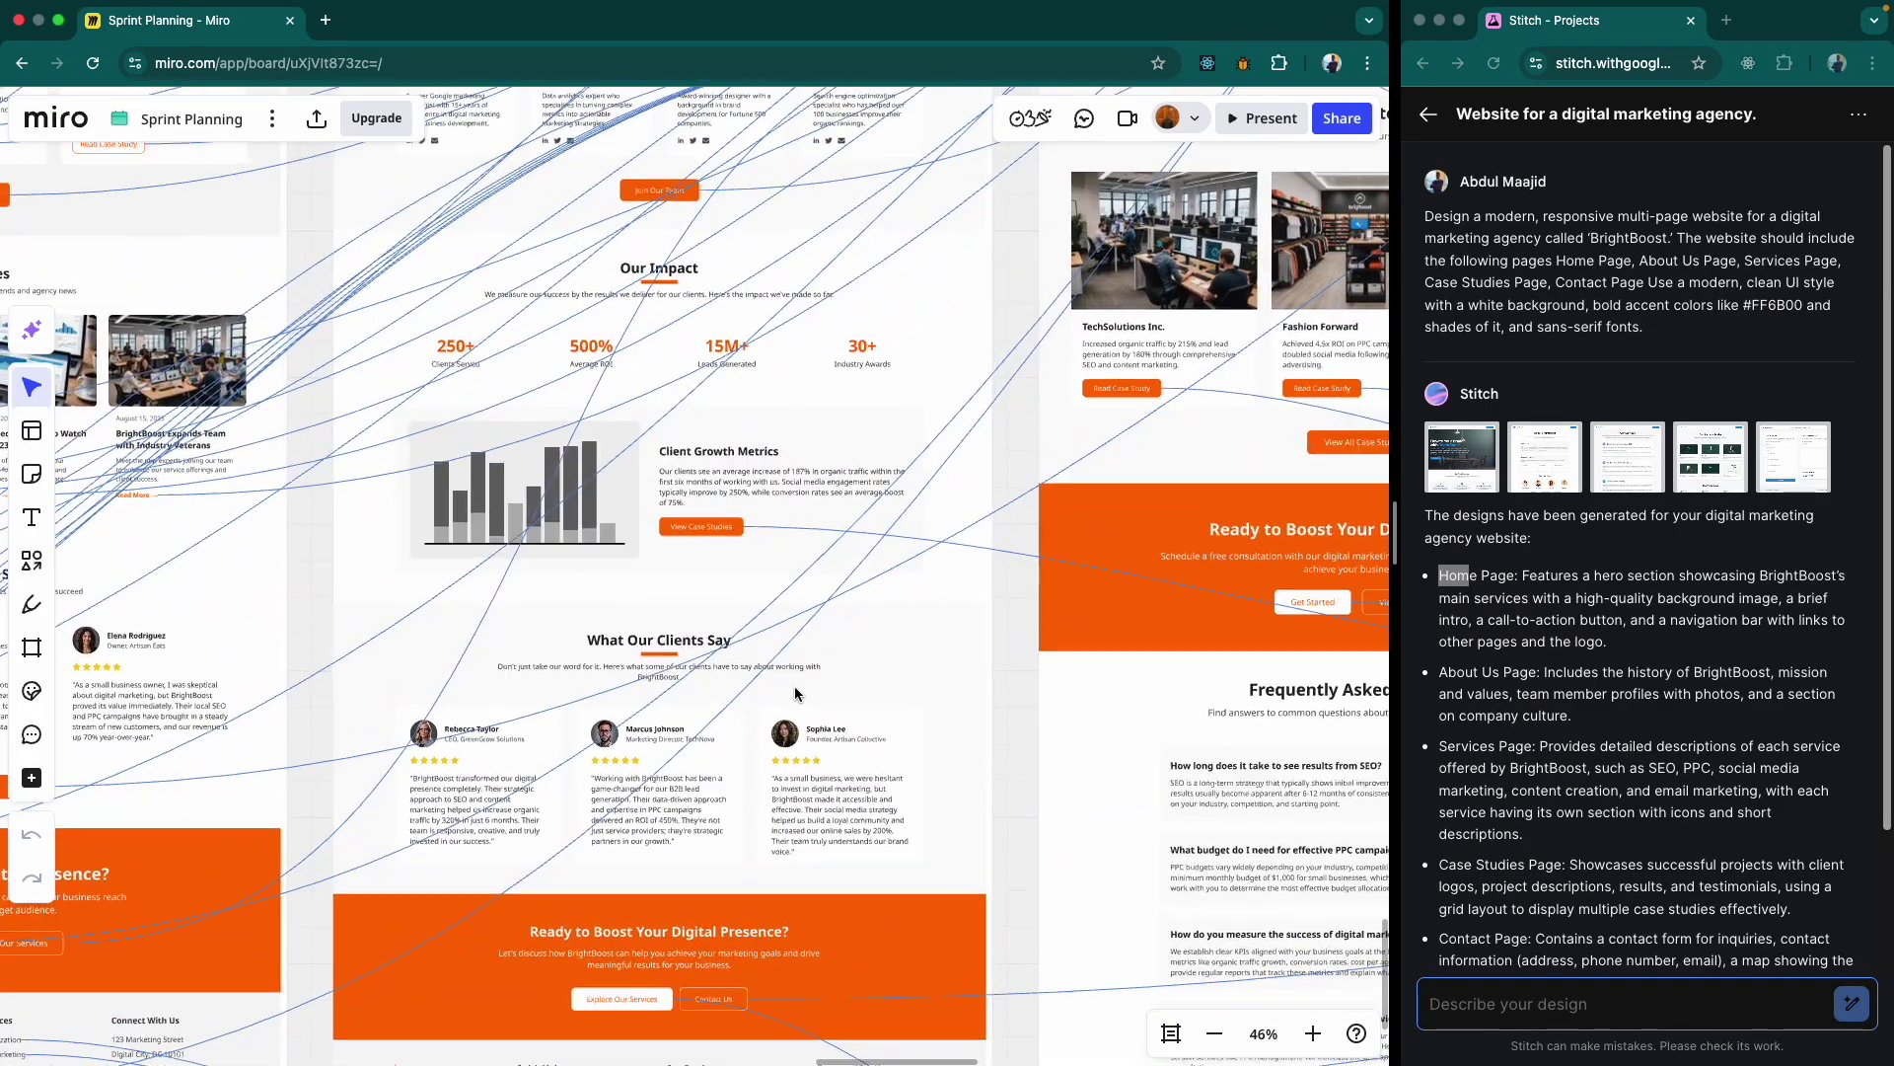
scroll(795, 691, up, 10)
scroll(796, 690, left, 1)
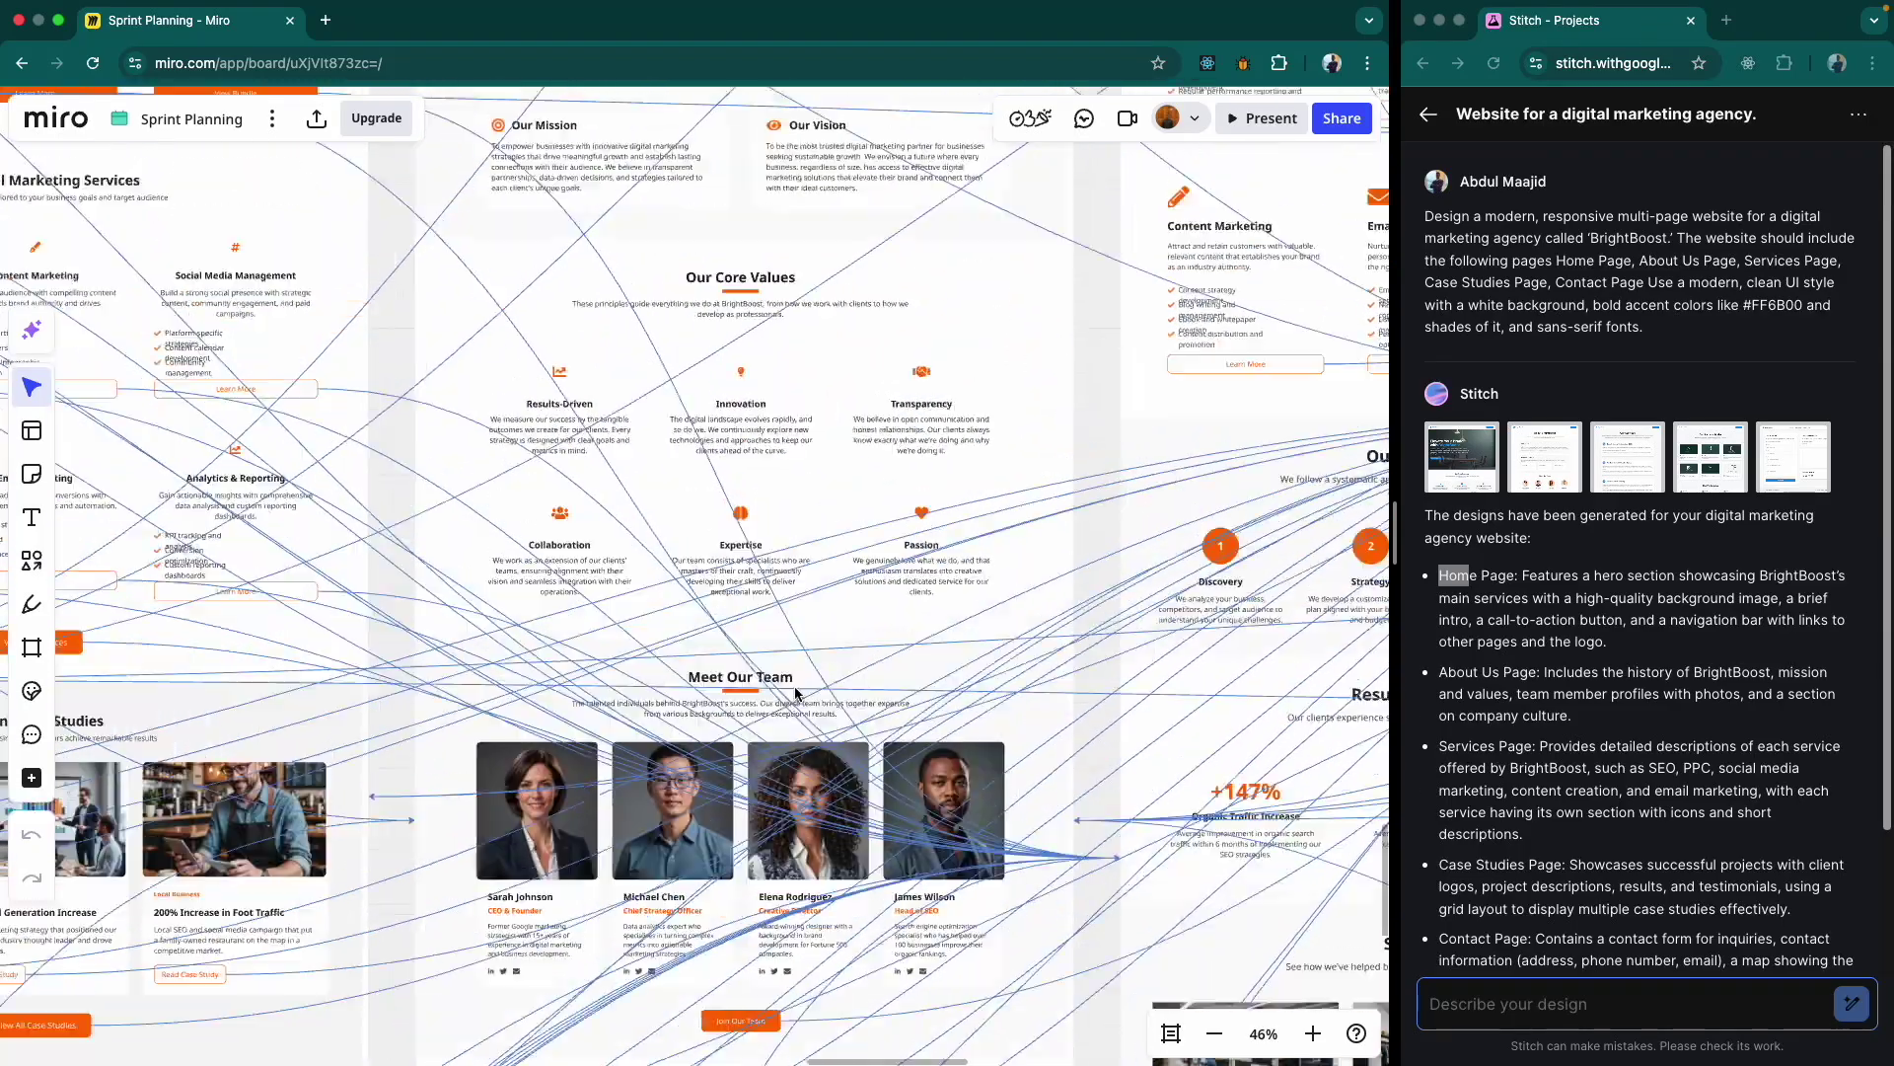
scroll(795, 690, up, 6)
scroll(796, 691, left, 1)
scroll(795, 692, down, 4)
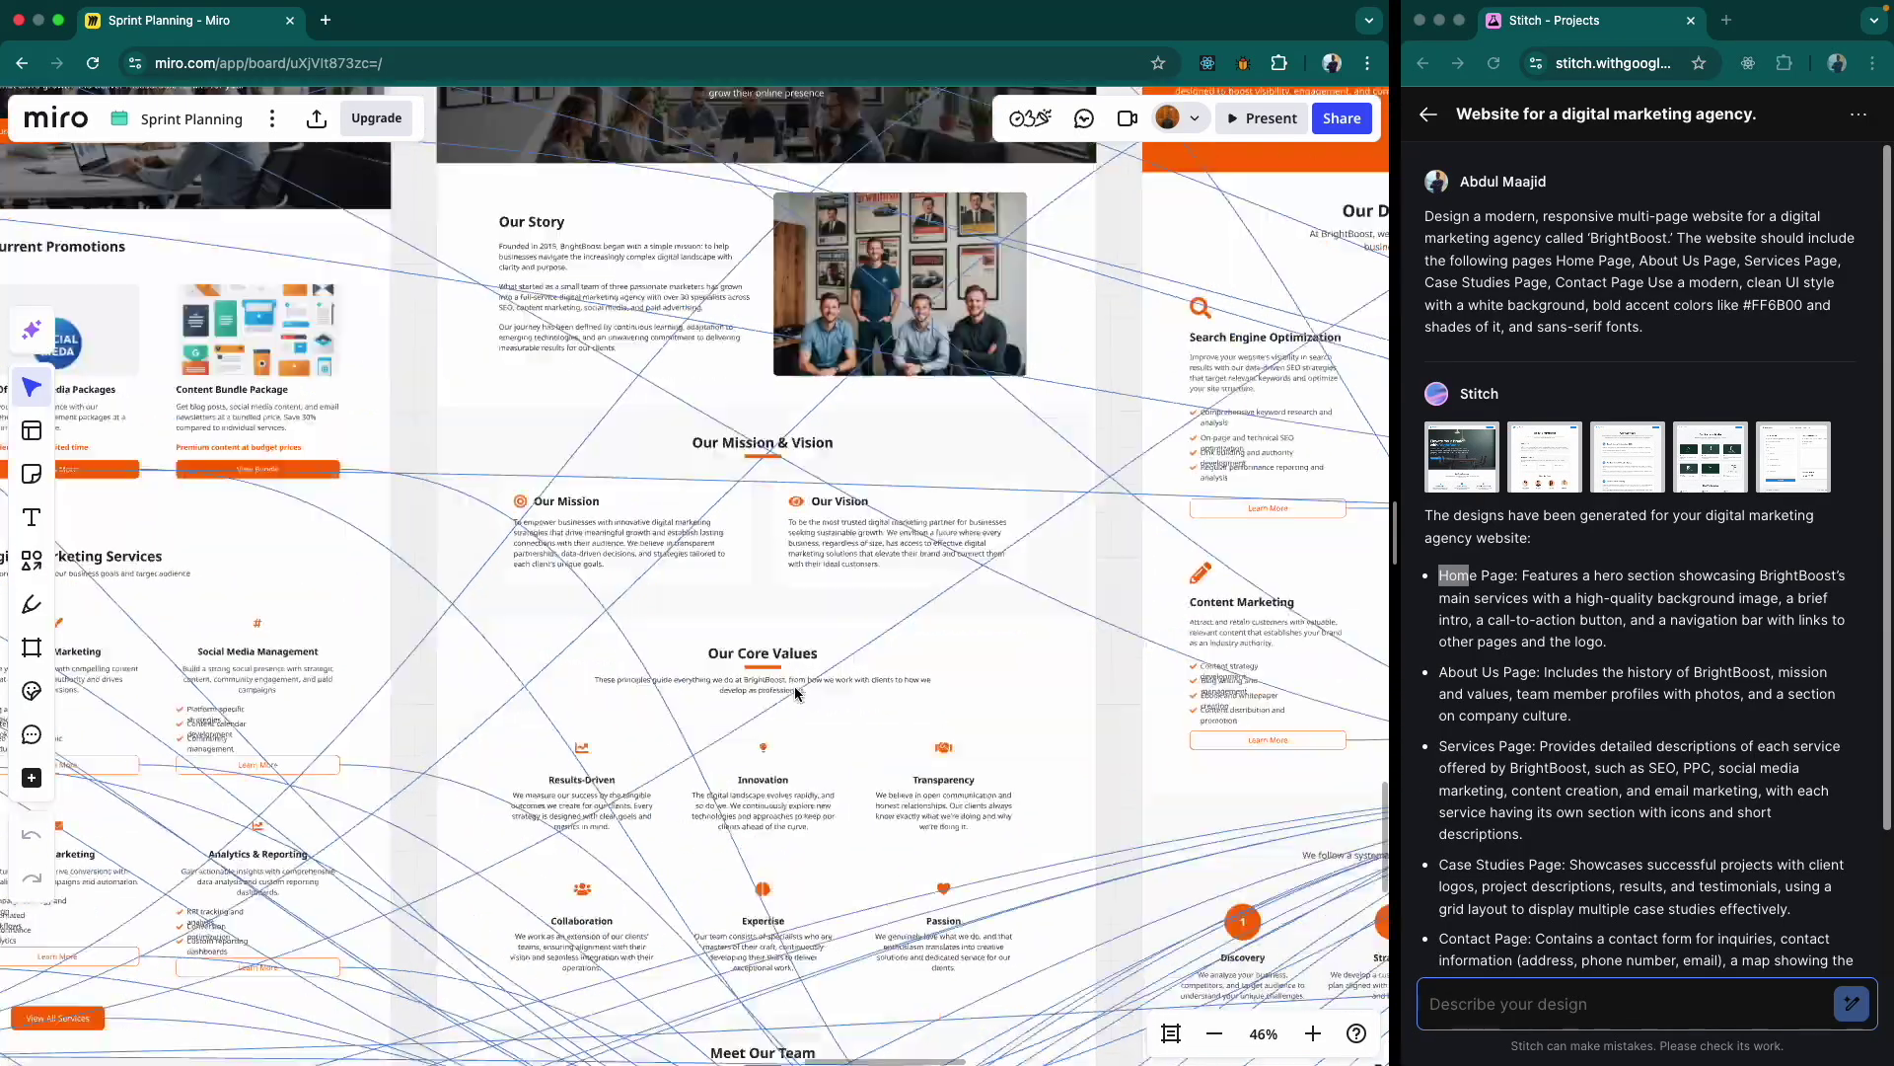
scroll(796, 692, left, 15)
scroll(795, 692, up, 3)
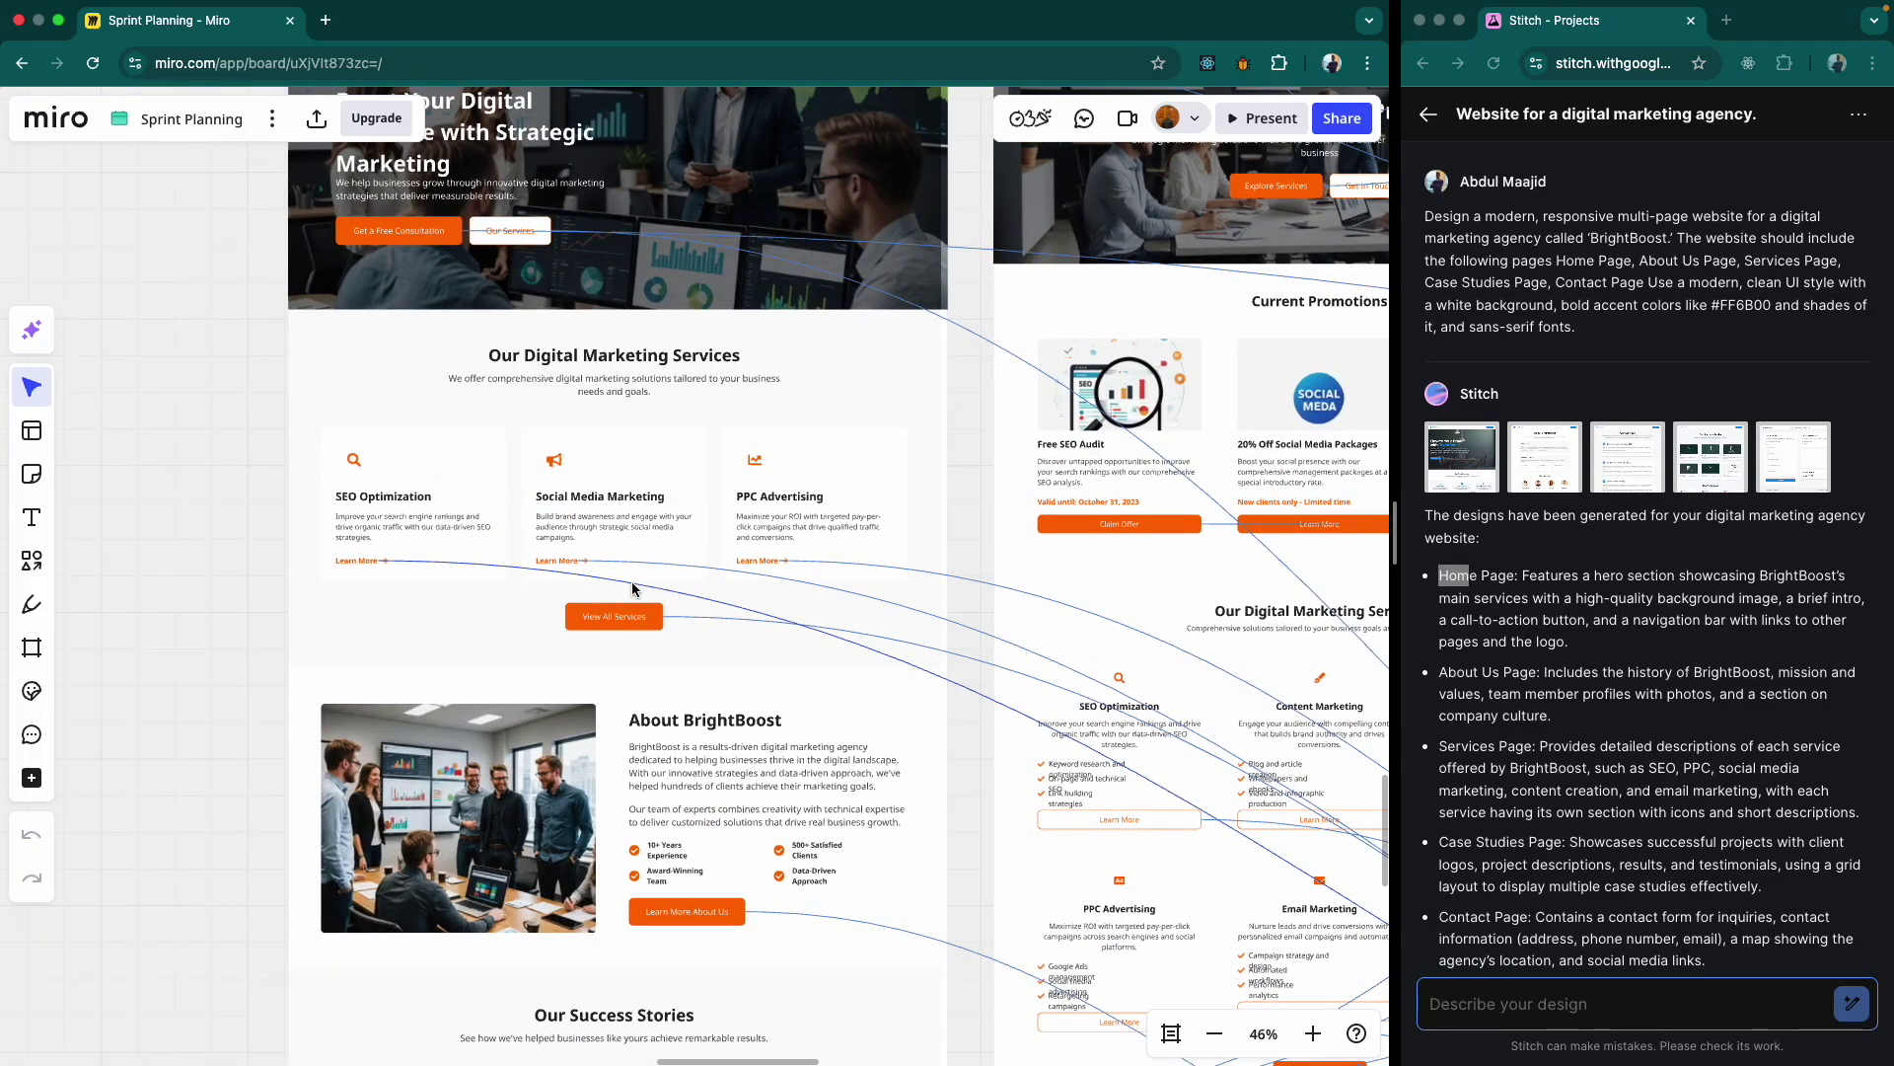
scroll(641, 635, up, 2)
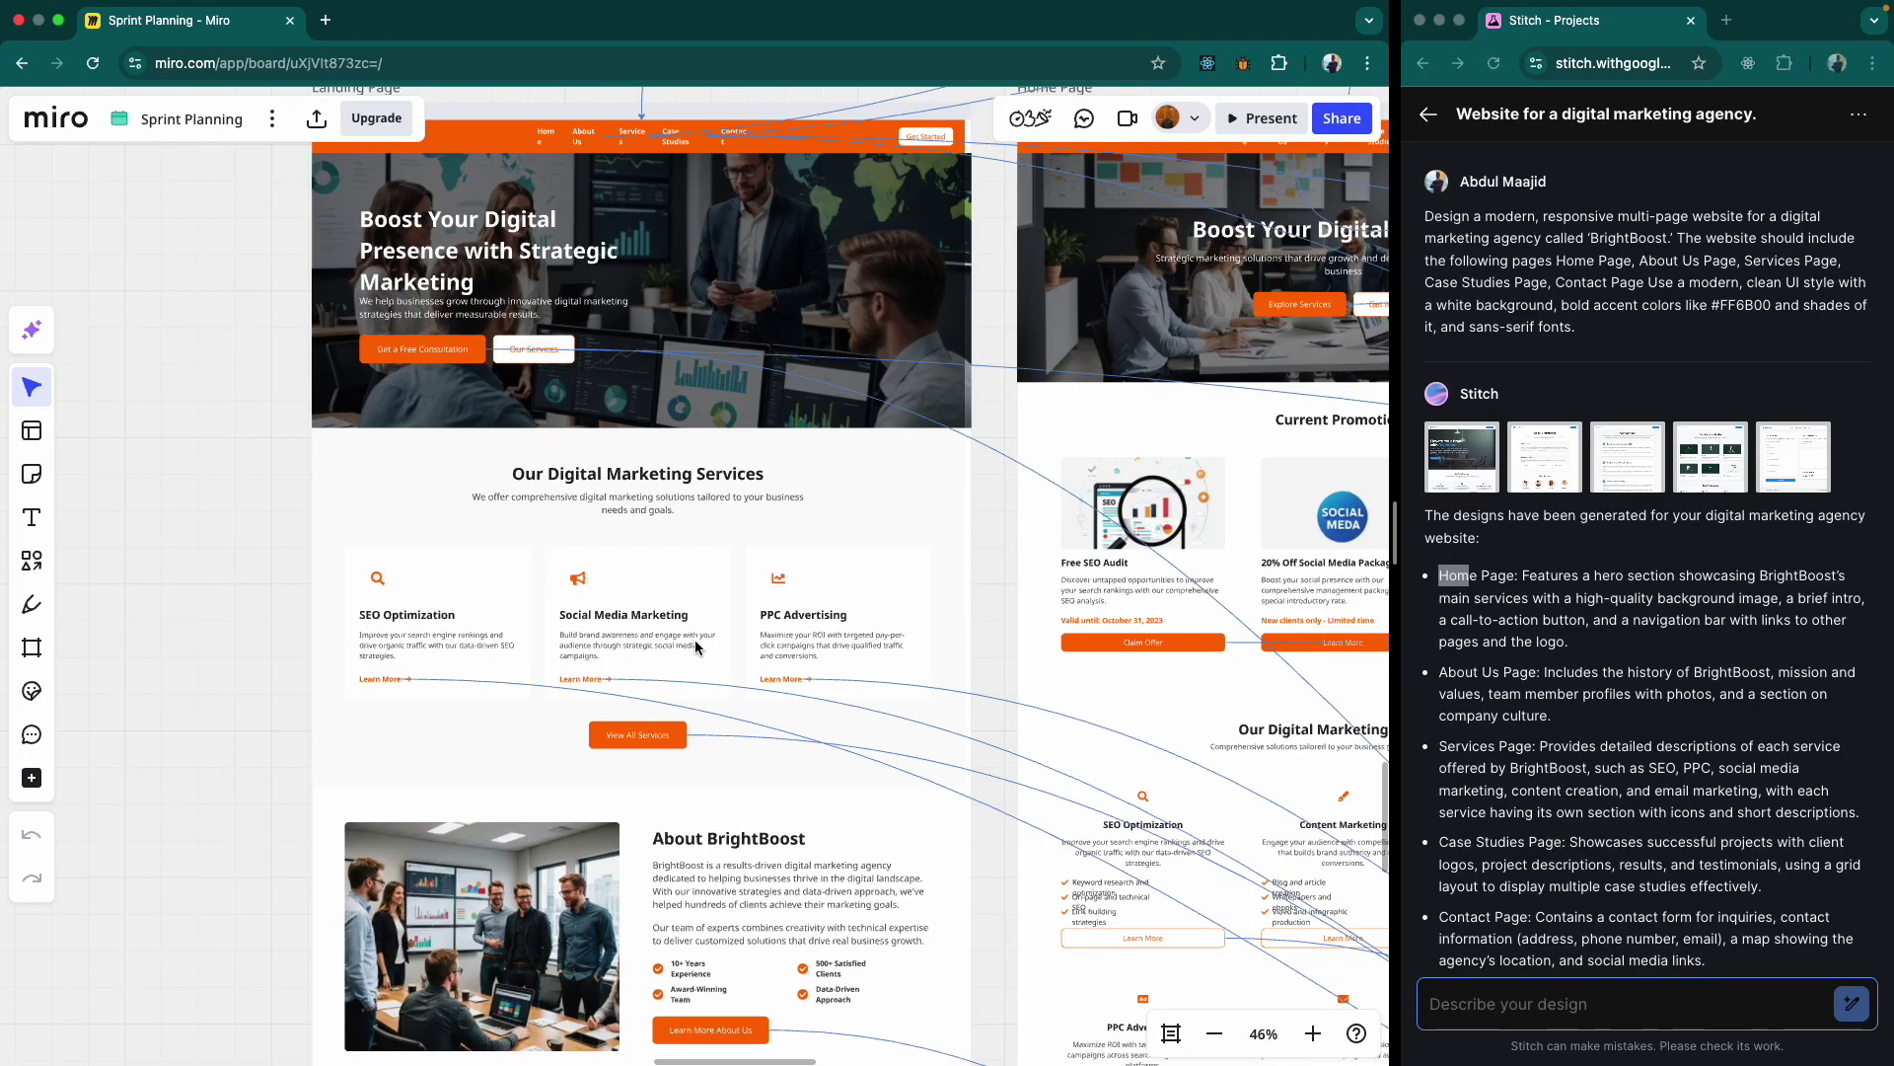
scroll(640, 774, down, 2)
scroll(639, 774, left, 1)
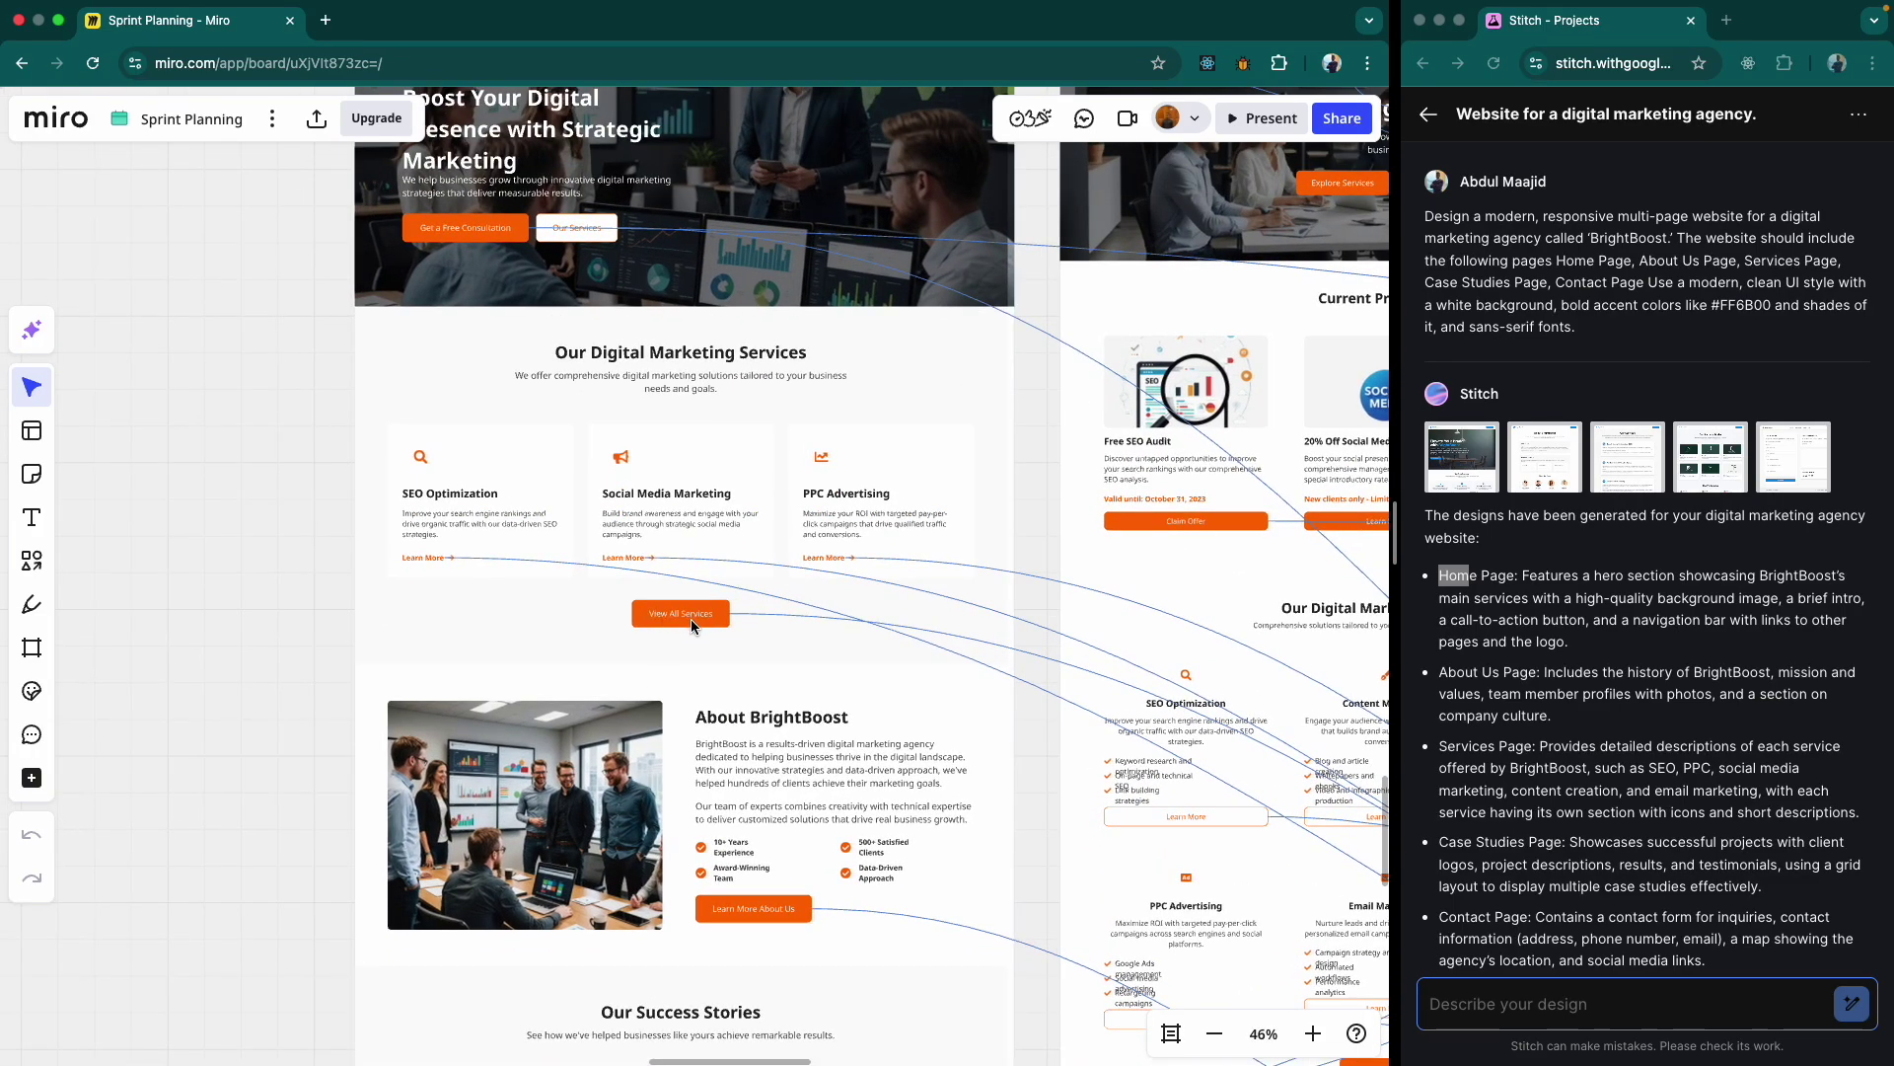
scroll(690, 618, down, 7)
scroll(690, 618, left, 1)
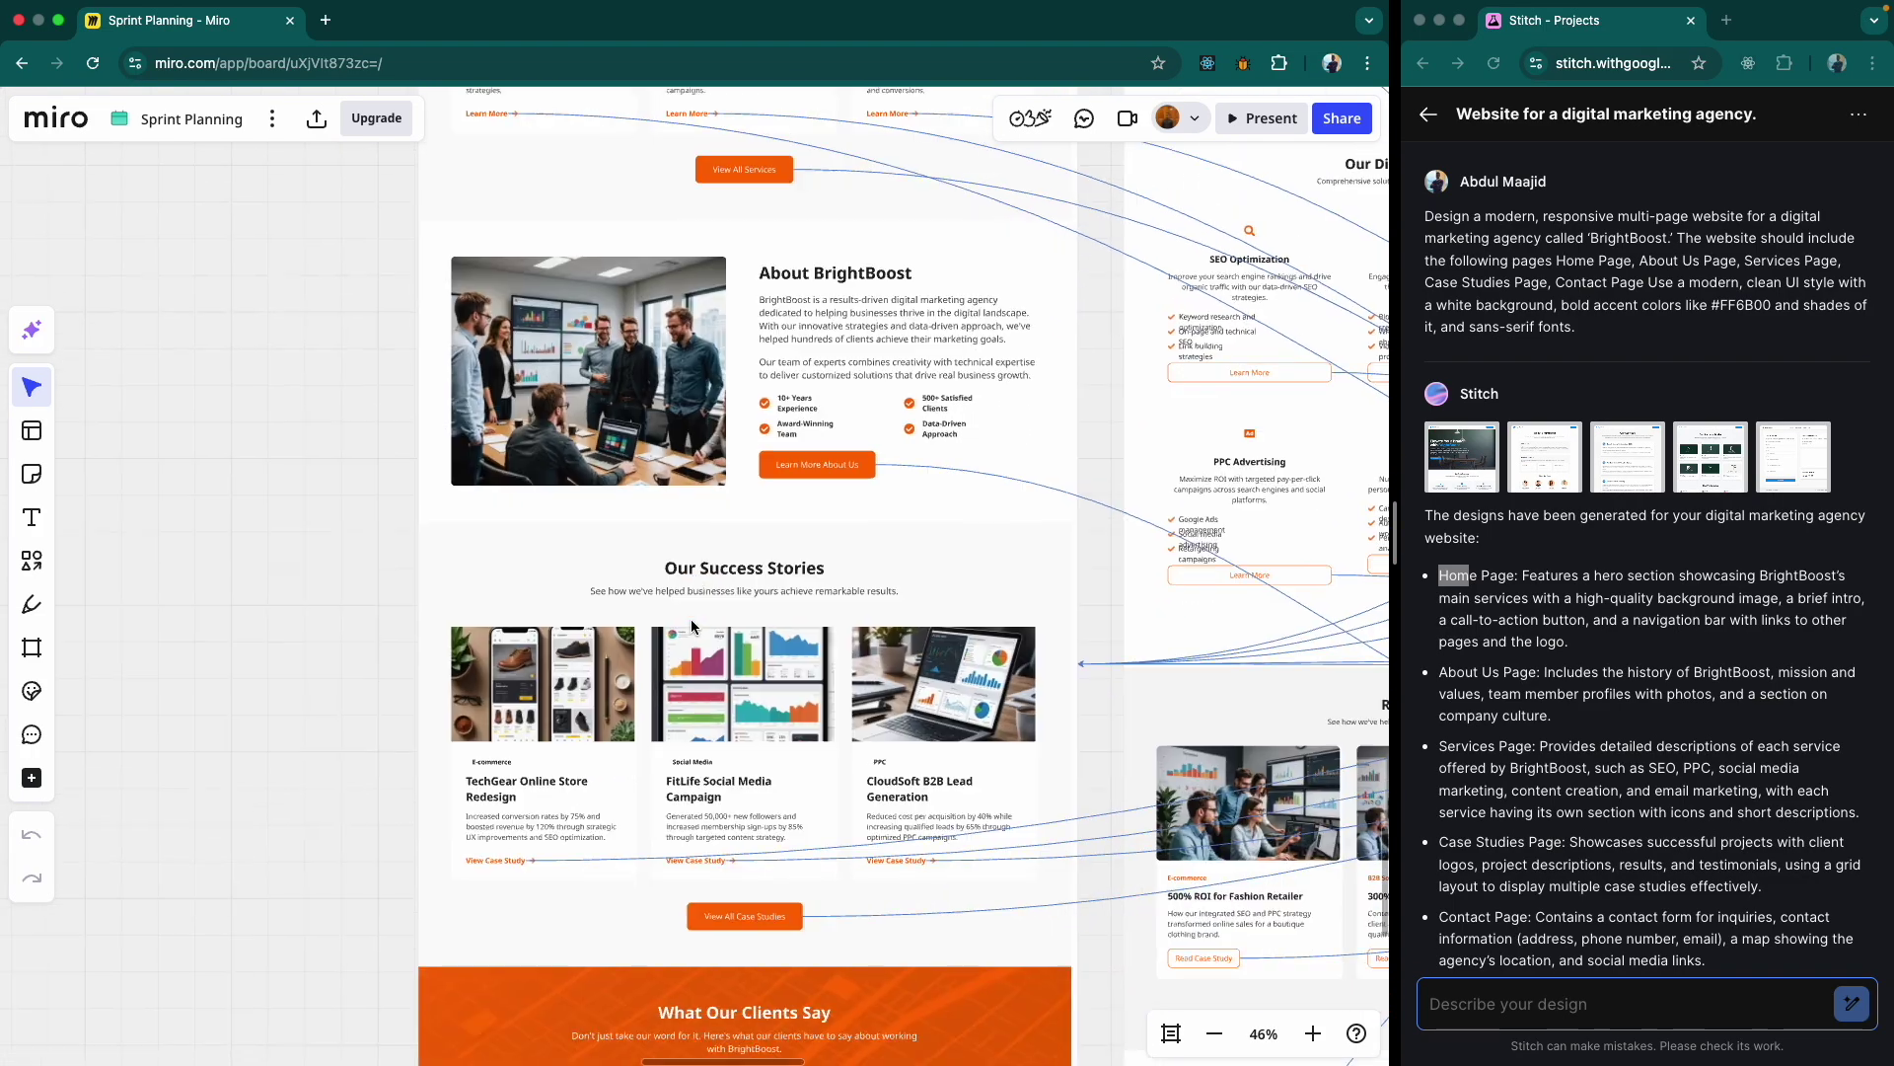
scroll(691, 619, down, 3)
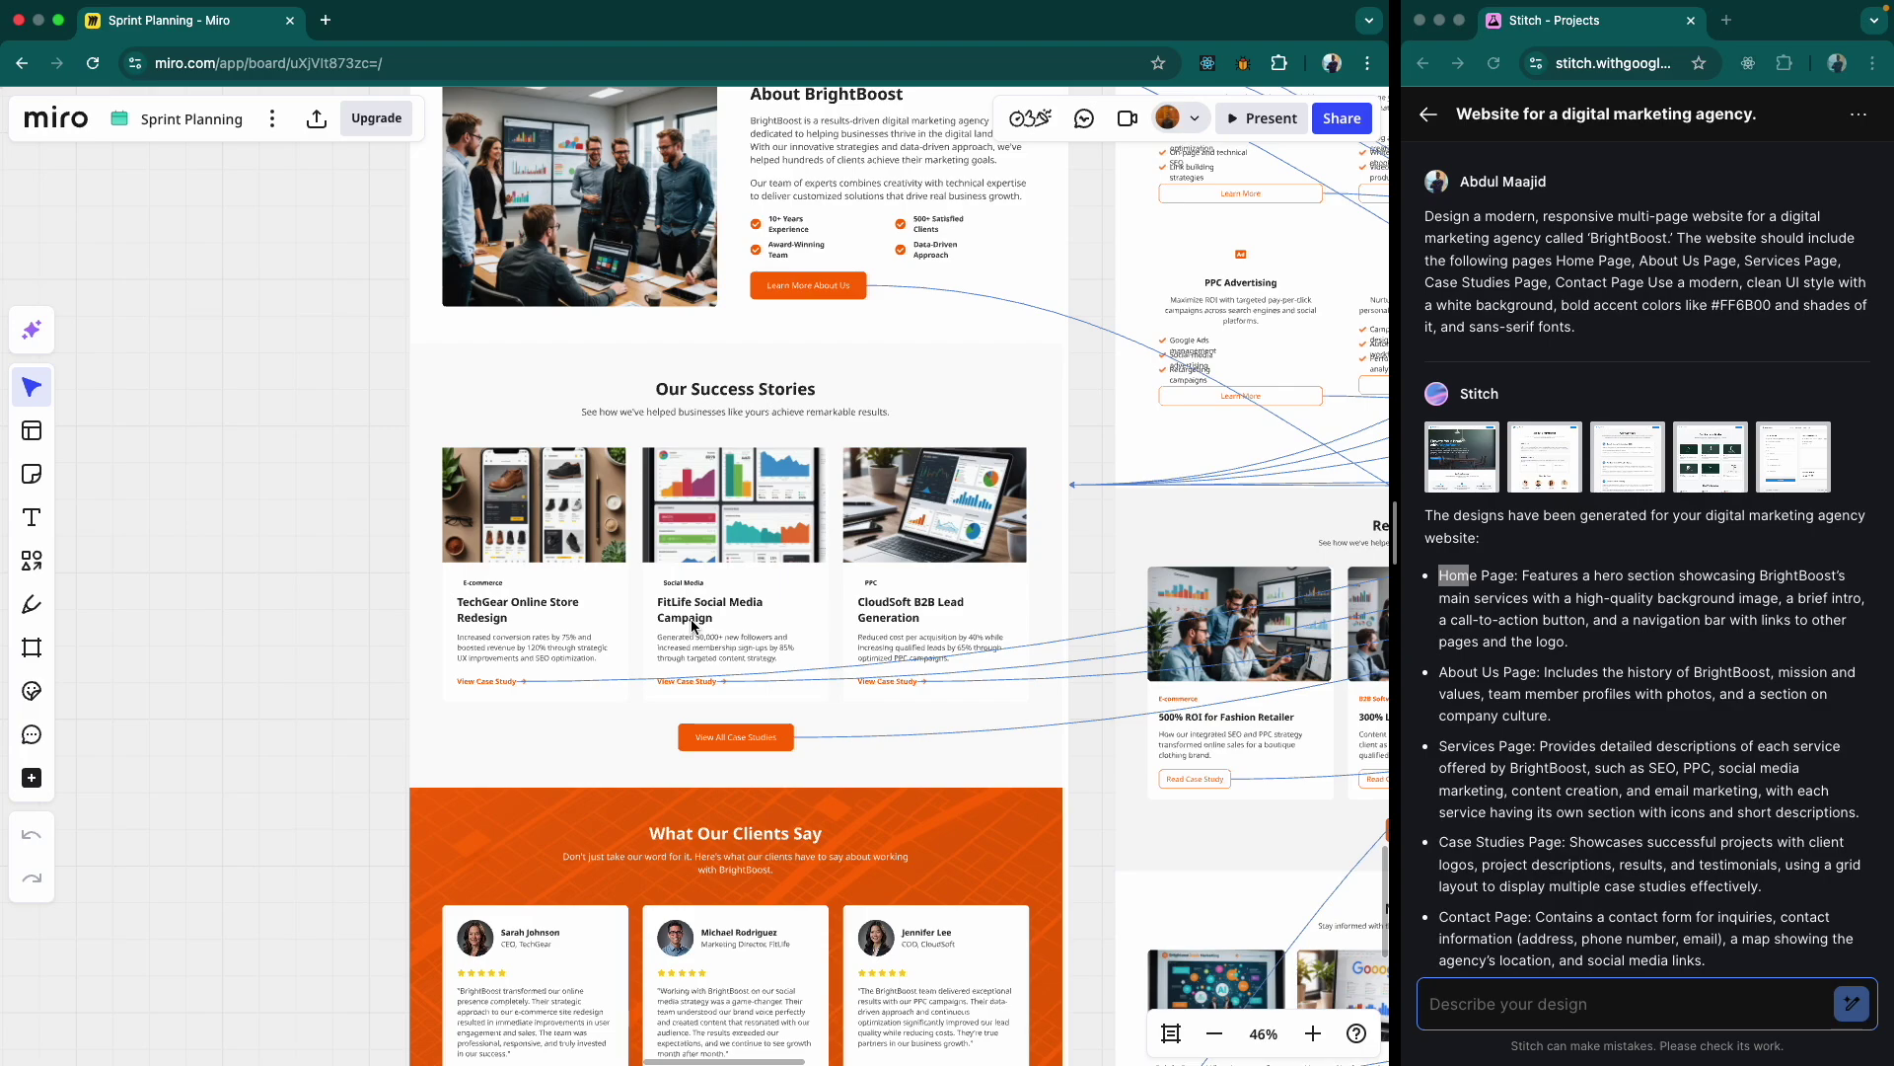
scroll(694, 623, down, 5)
scroll(693, 624, left, 1)
scroll(692, 617, up, 4)
scroll(692, 616, left, 1)
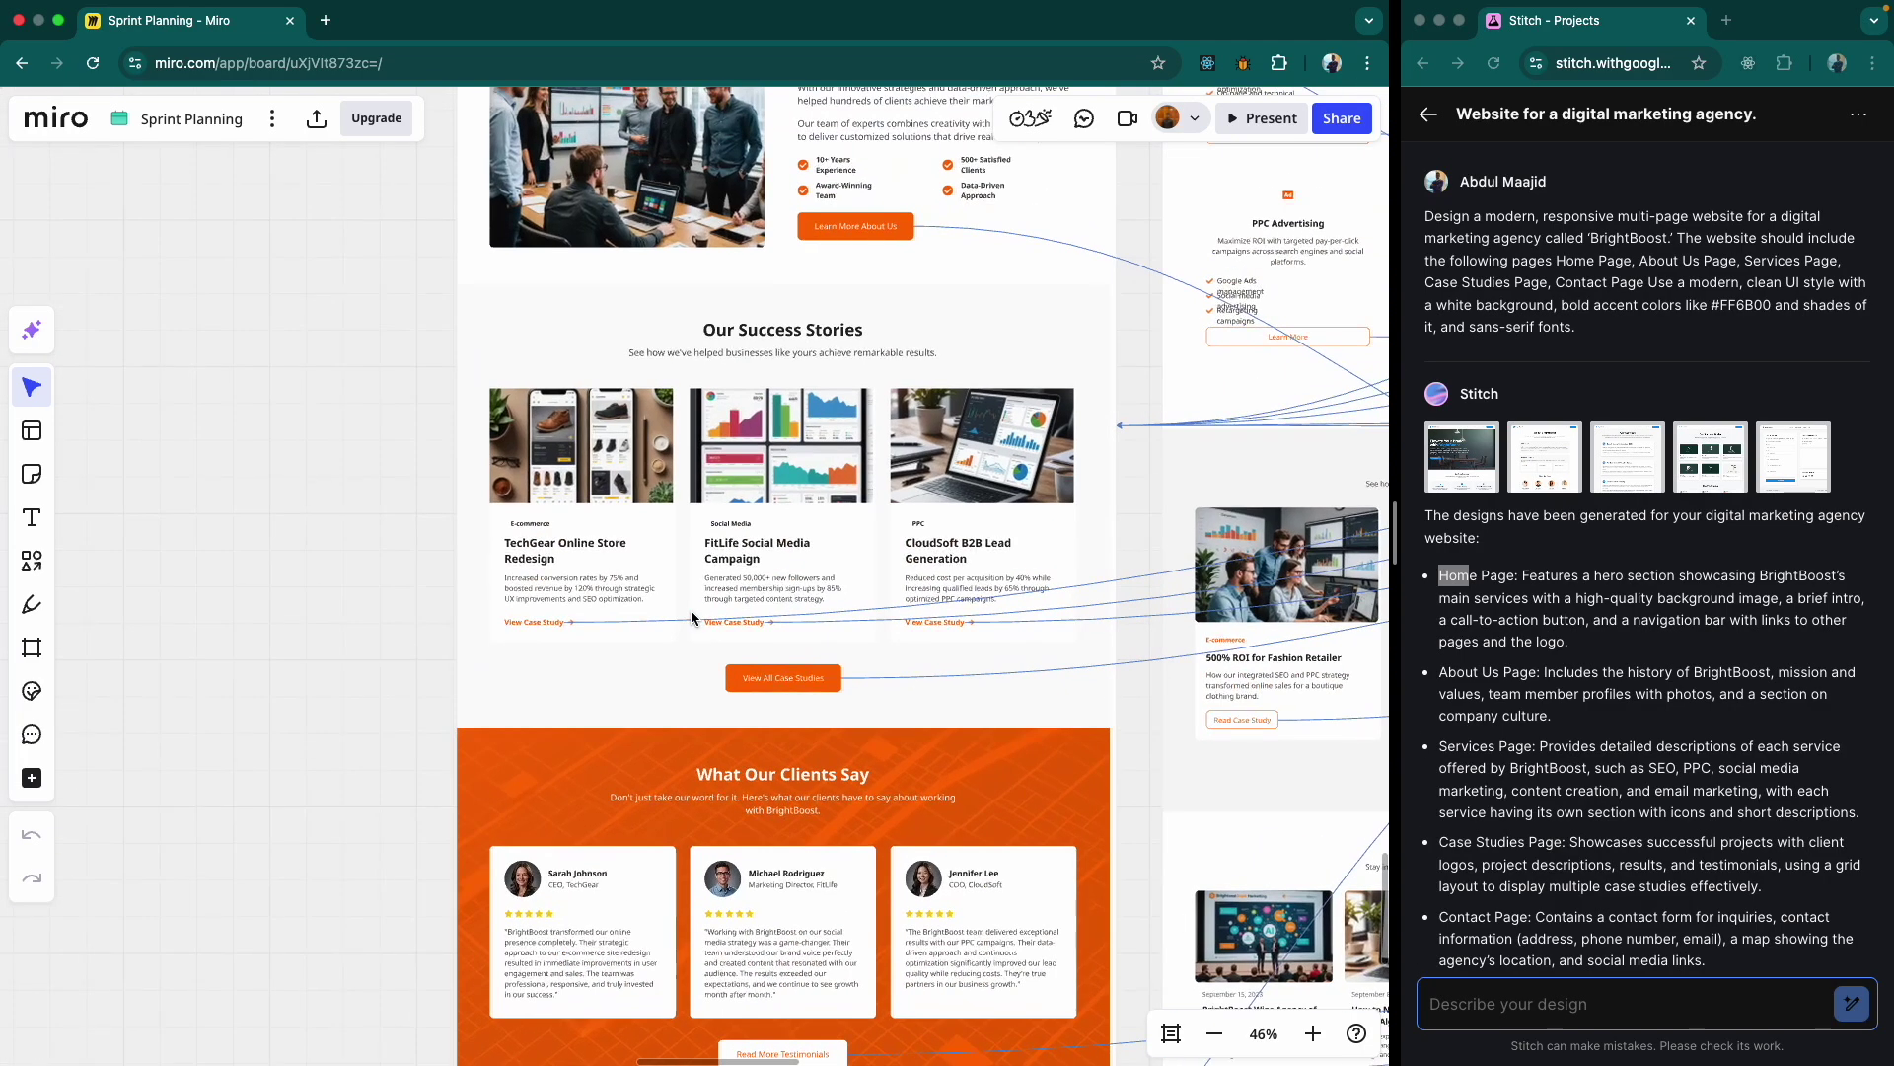
scroll(973, 678, up, 7)
scroll(973, 677, right, 2)
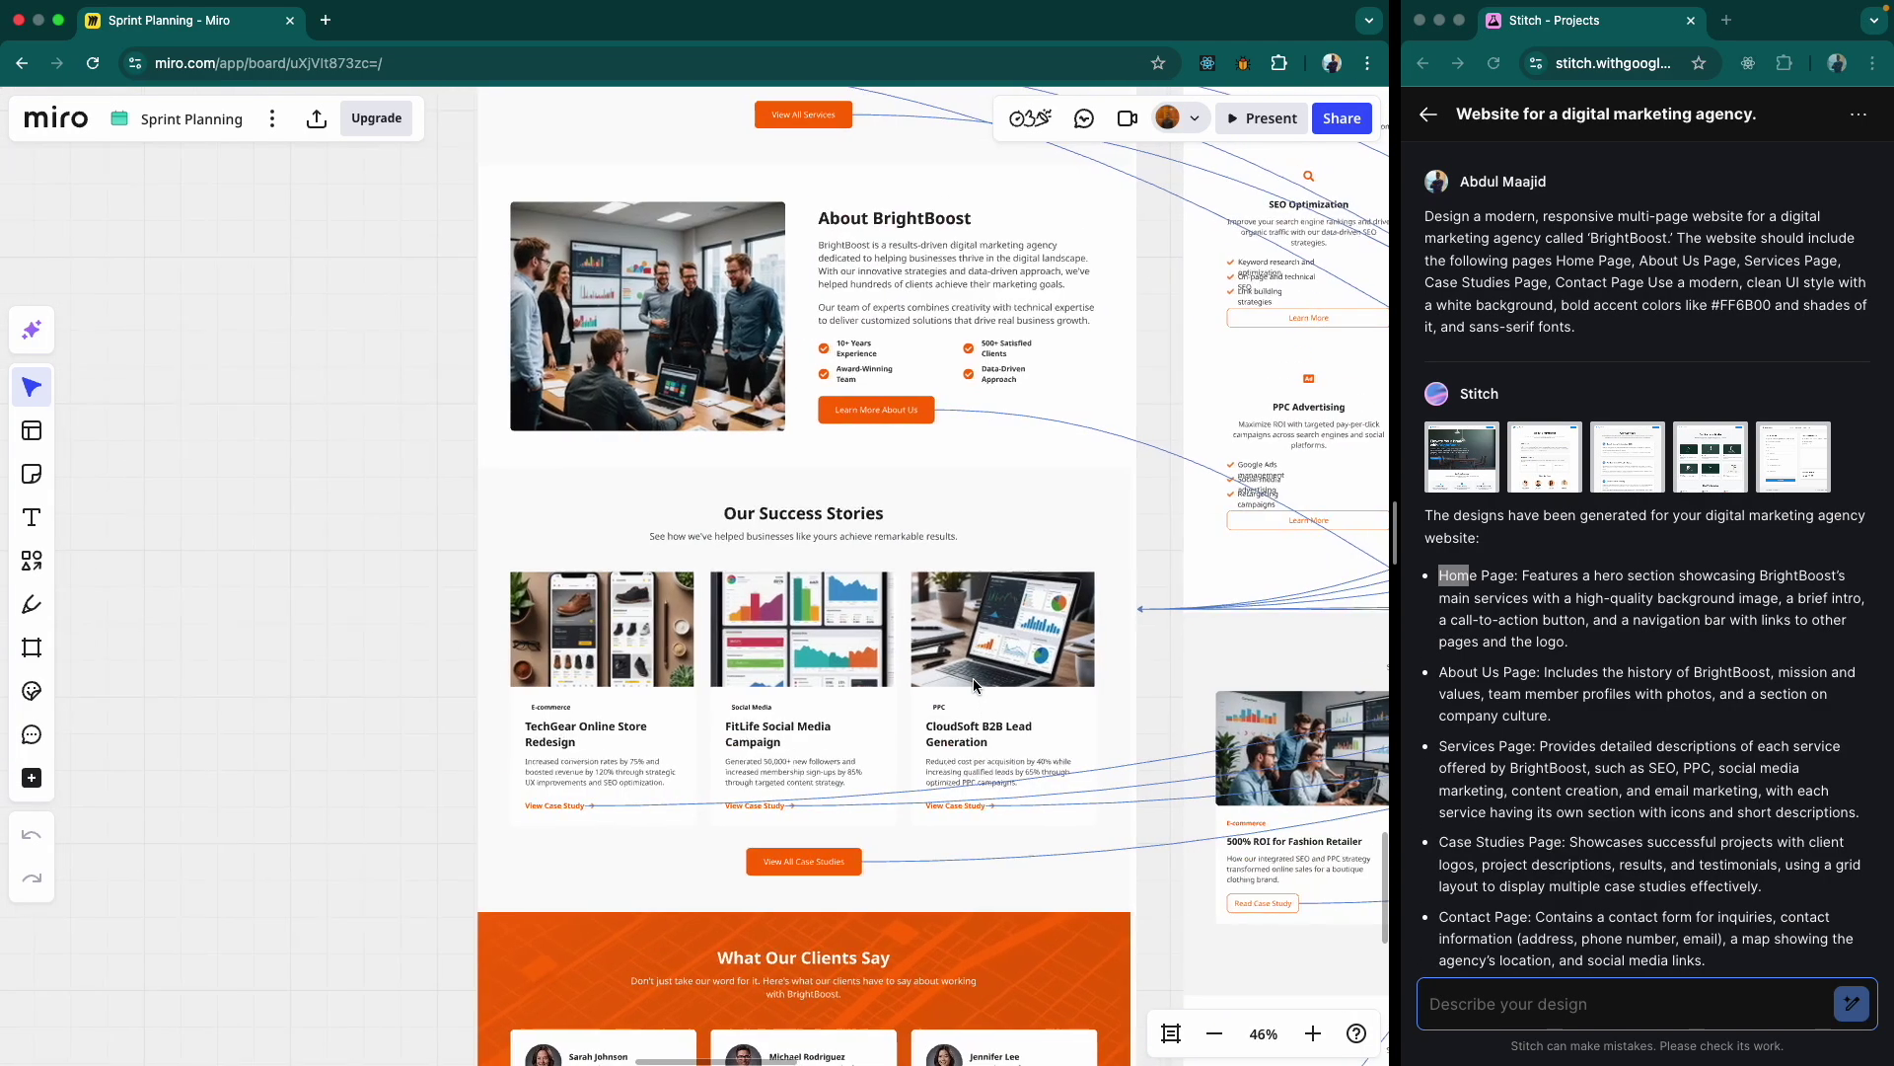
scroll(973, 677, up, 8)
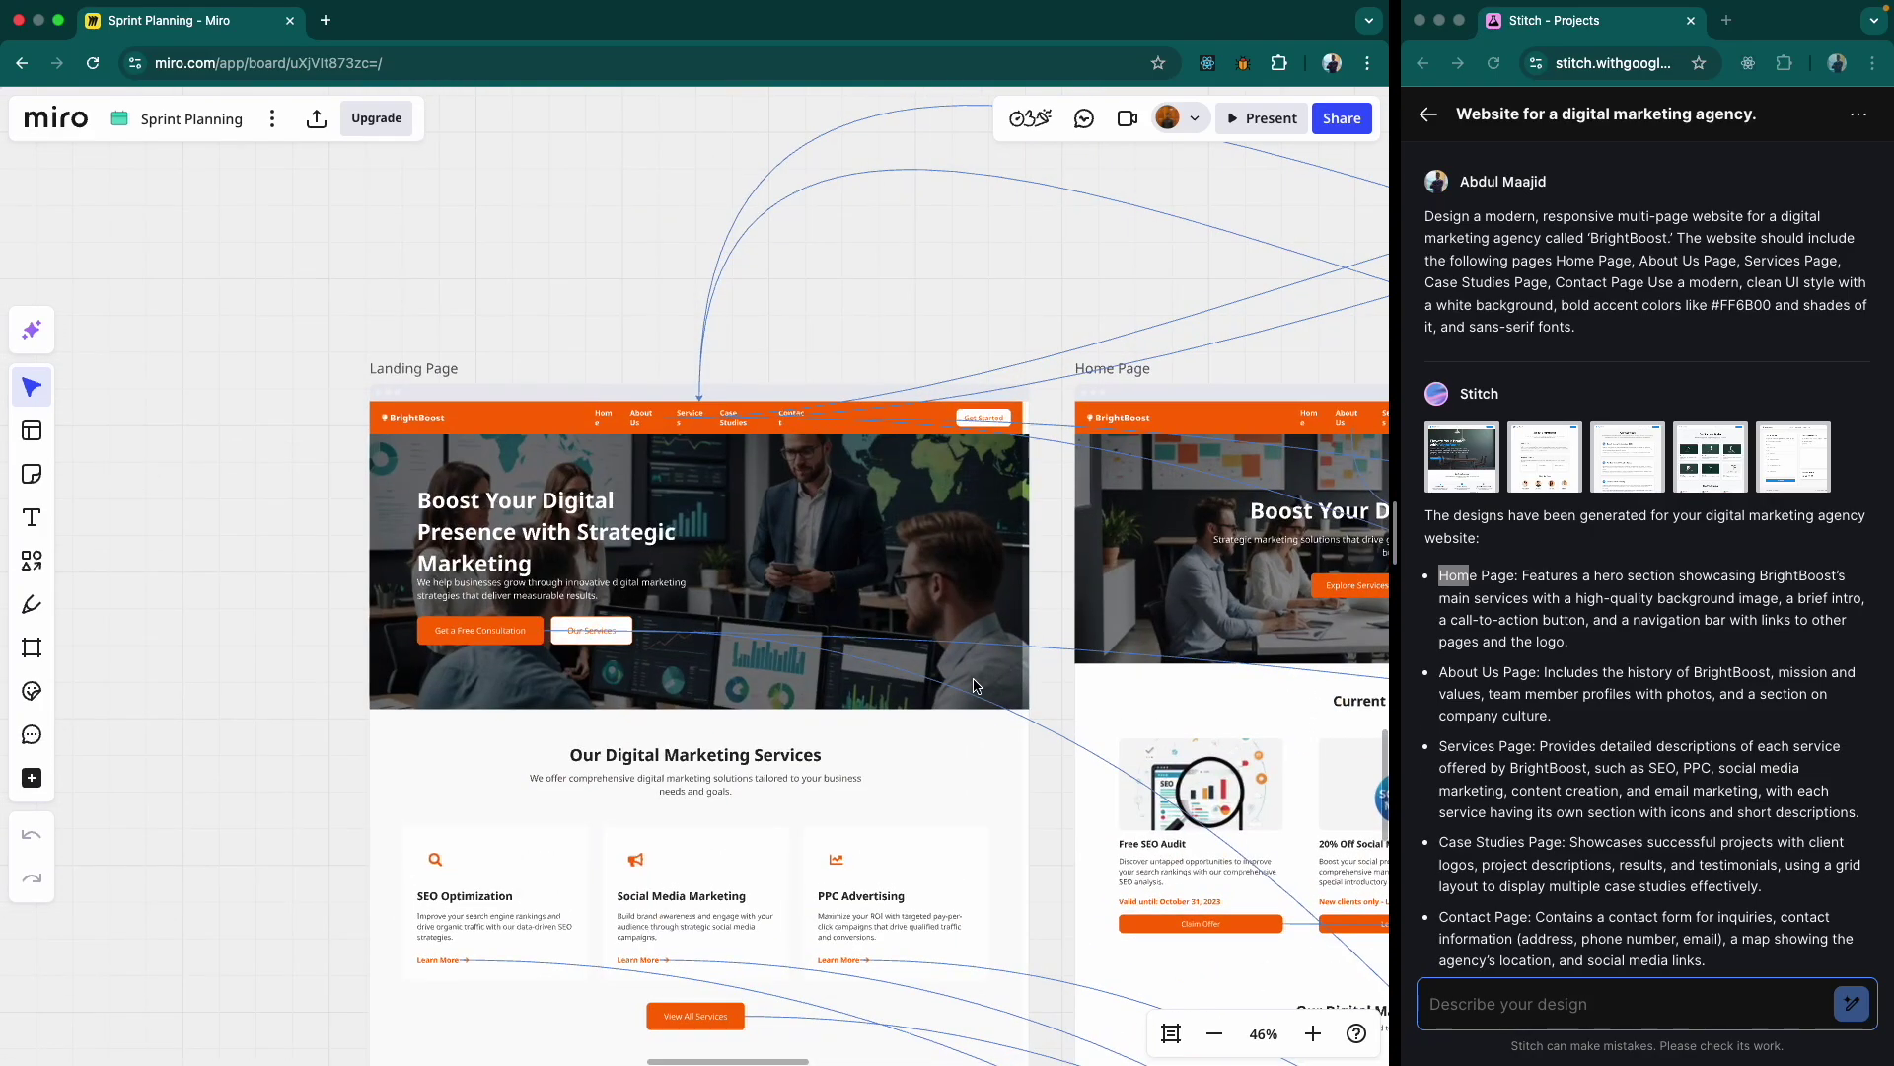
- Zoom the board out from 46% to 18% to show the Case Studies, Contact and Testimonials frames
scroll(815, 740, down, 6)
scroll(815, 740, up, 6)
scroll(815, 740, left, 1)
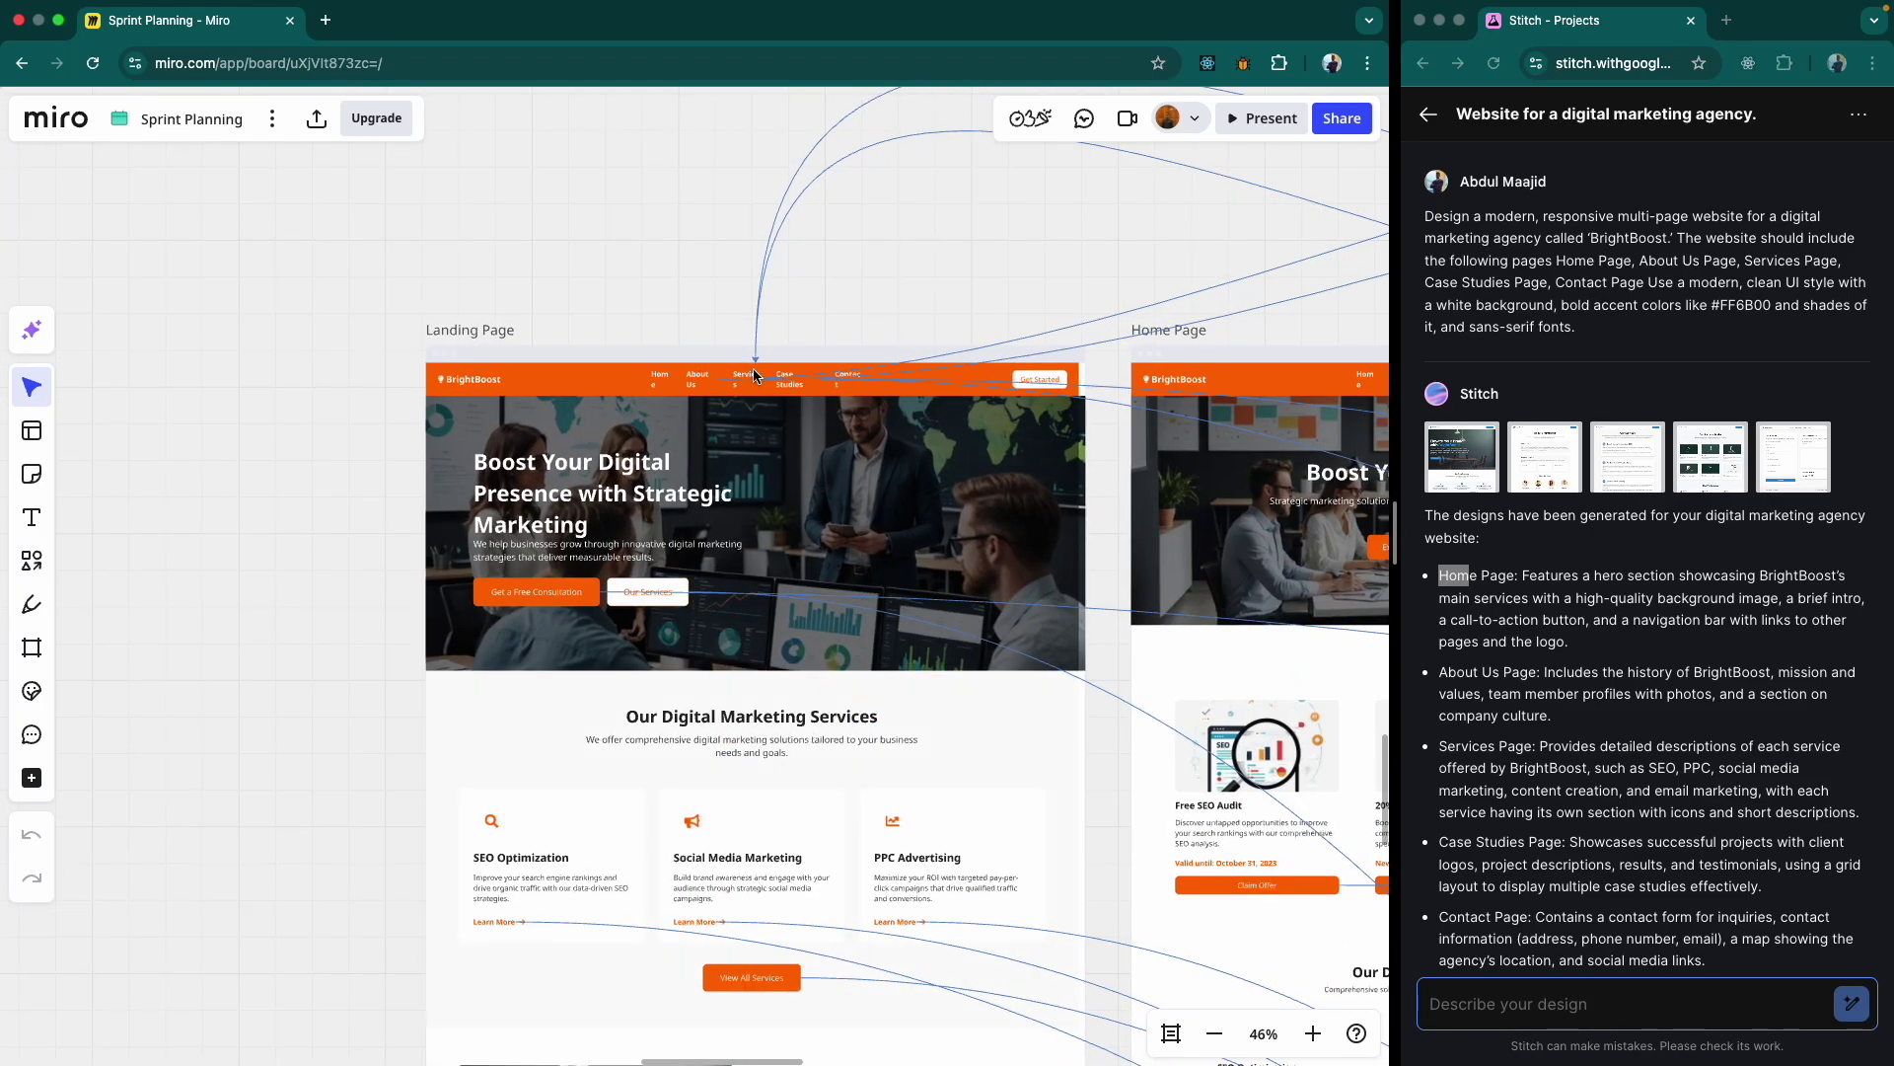
scroll(949, 650, right, 6)
scroll(949, 649, down, 1)
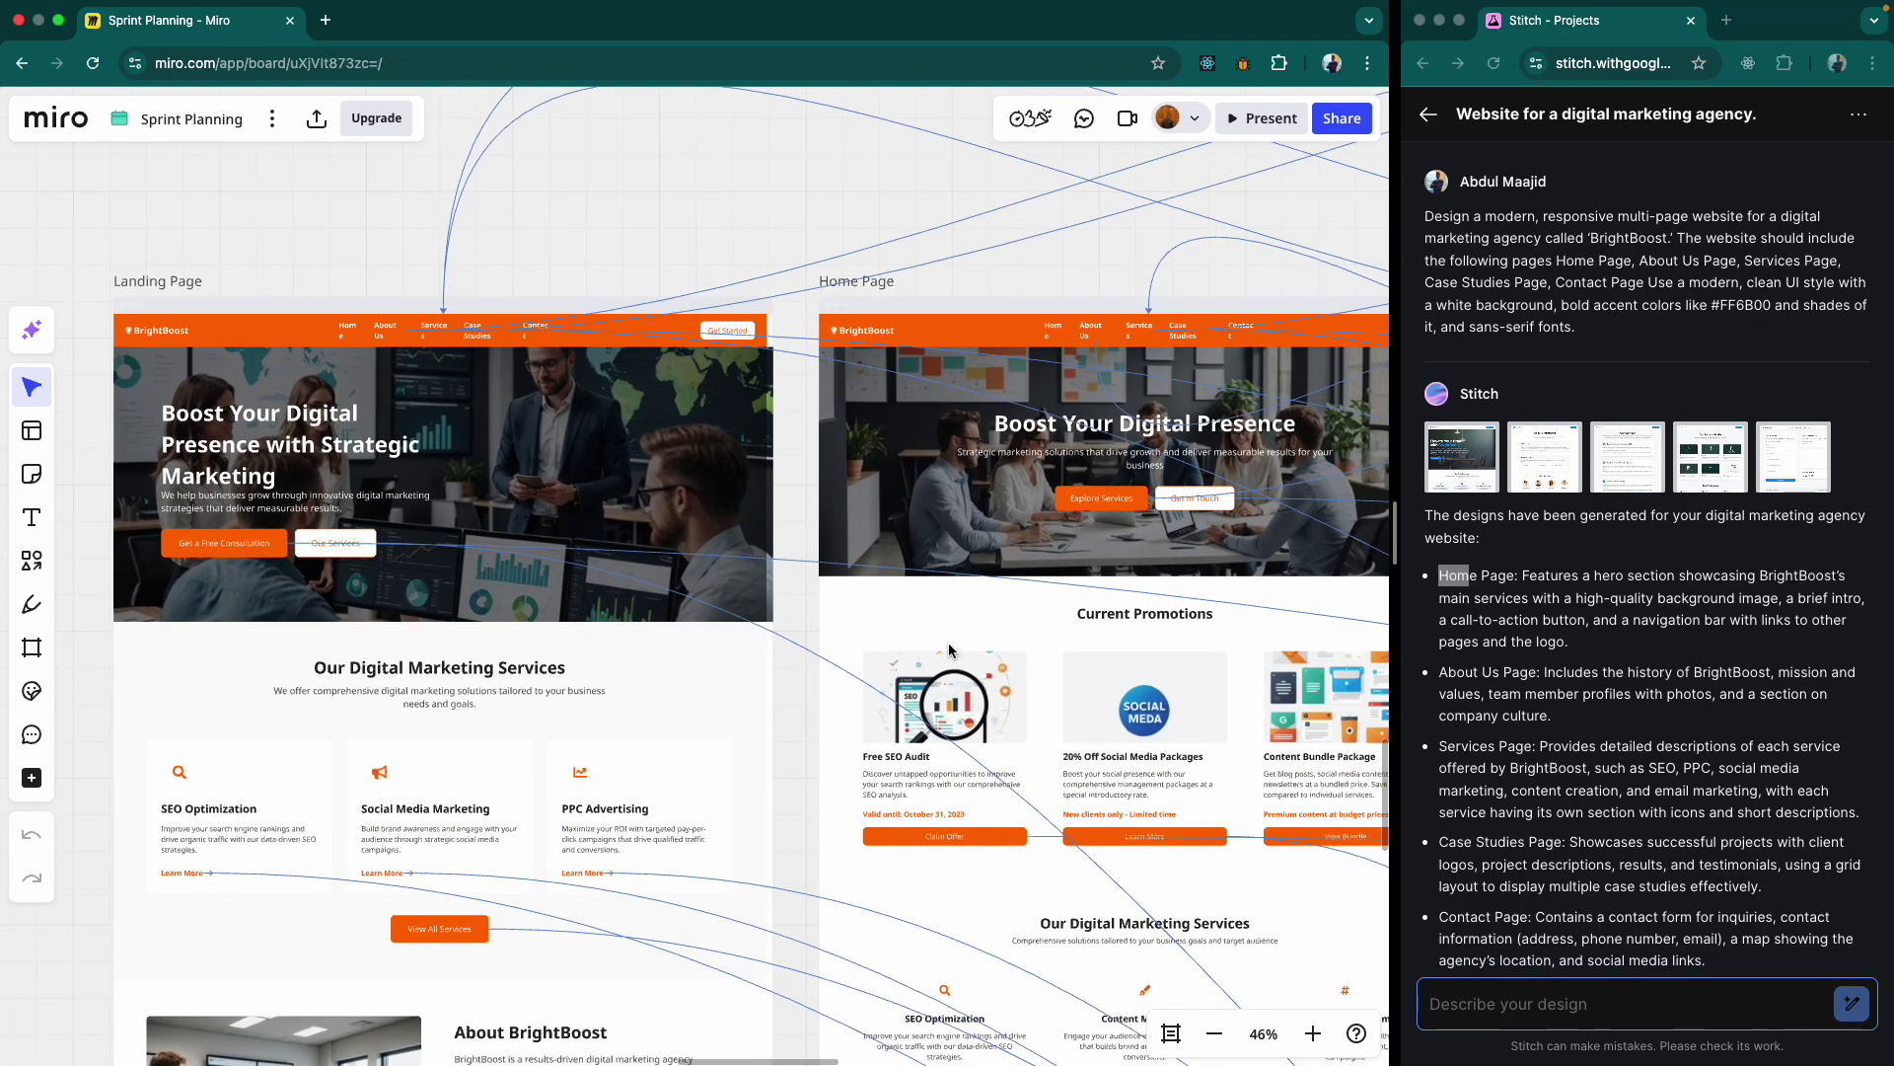
scroll(949, 649, right, 11)
scroll(949, 649, down, 1)
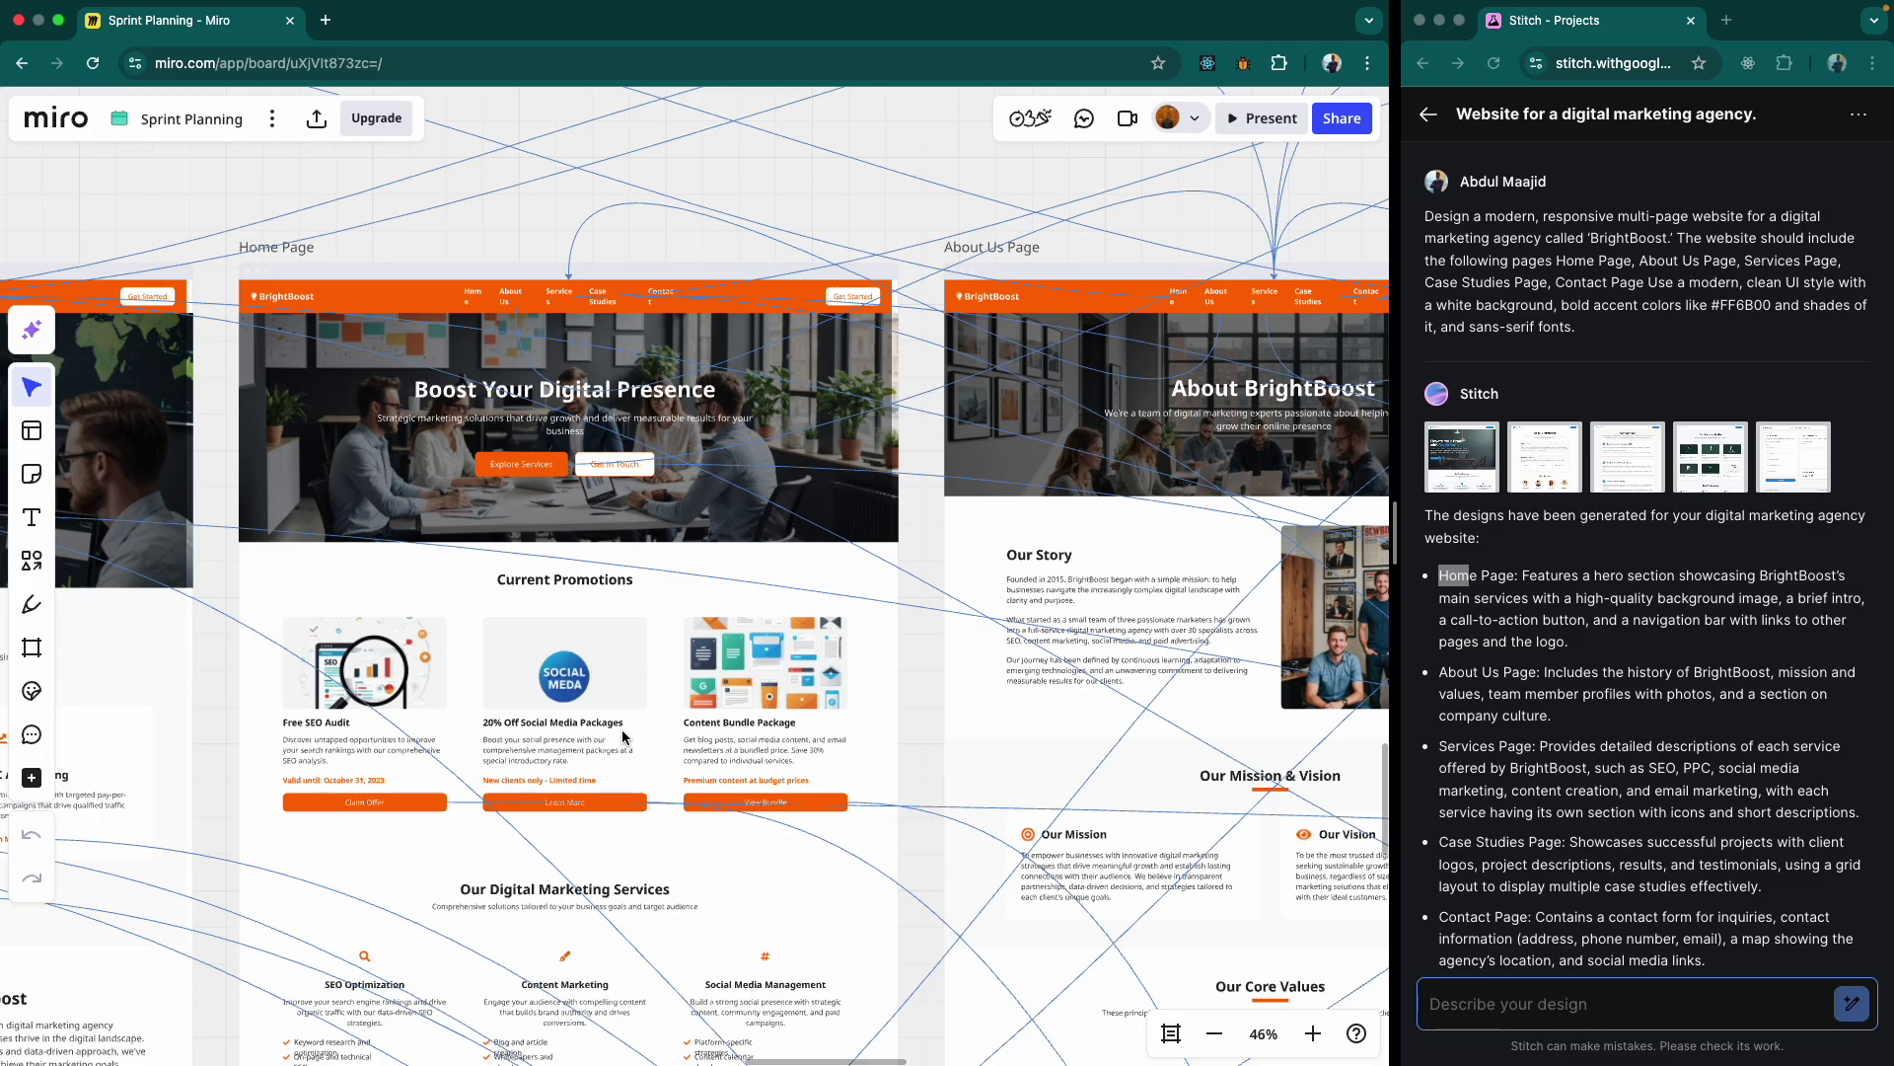
scroll(1083, 760, right, 20)
scroll(1082, 760, down, 4)
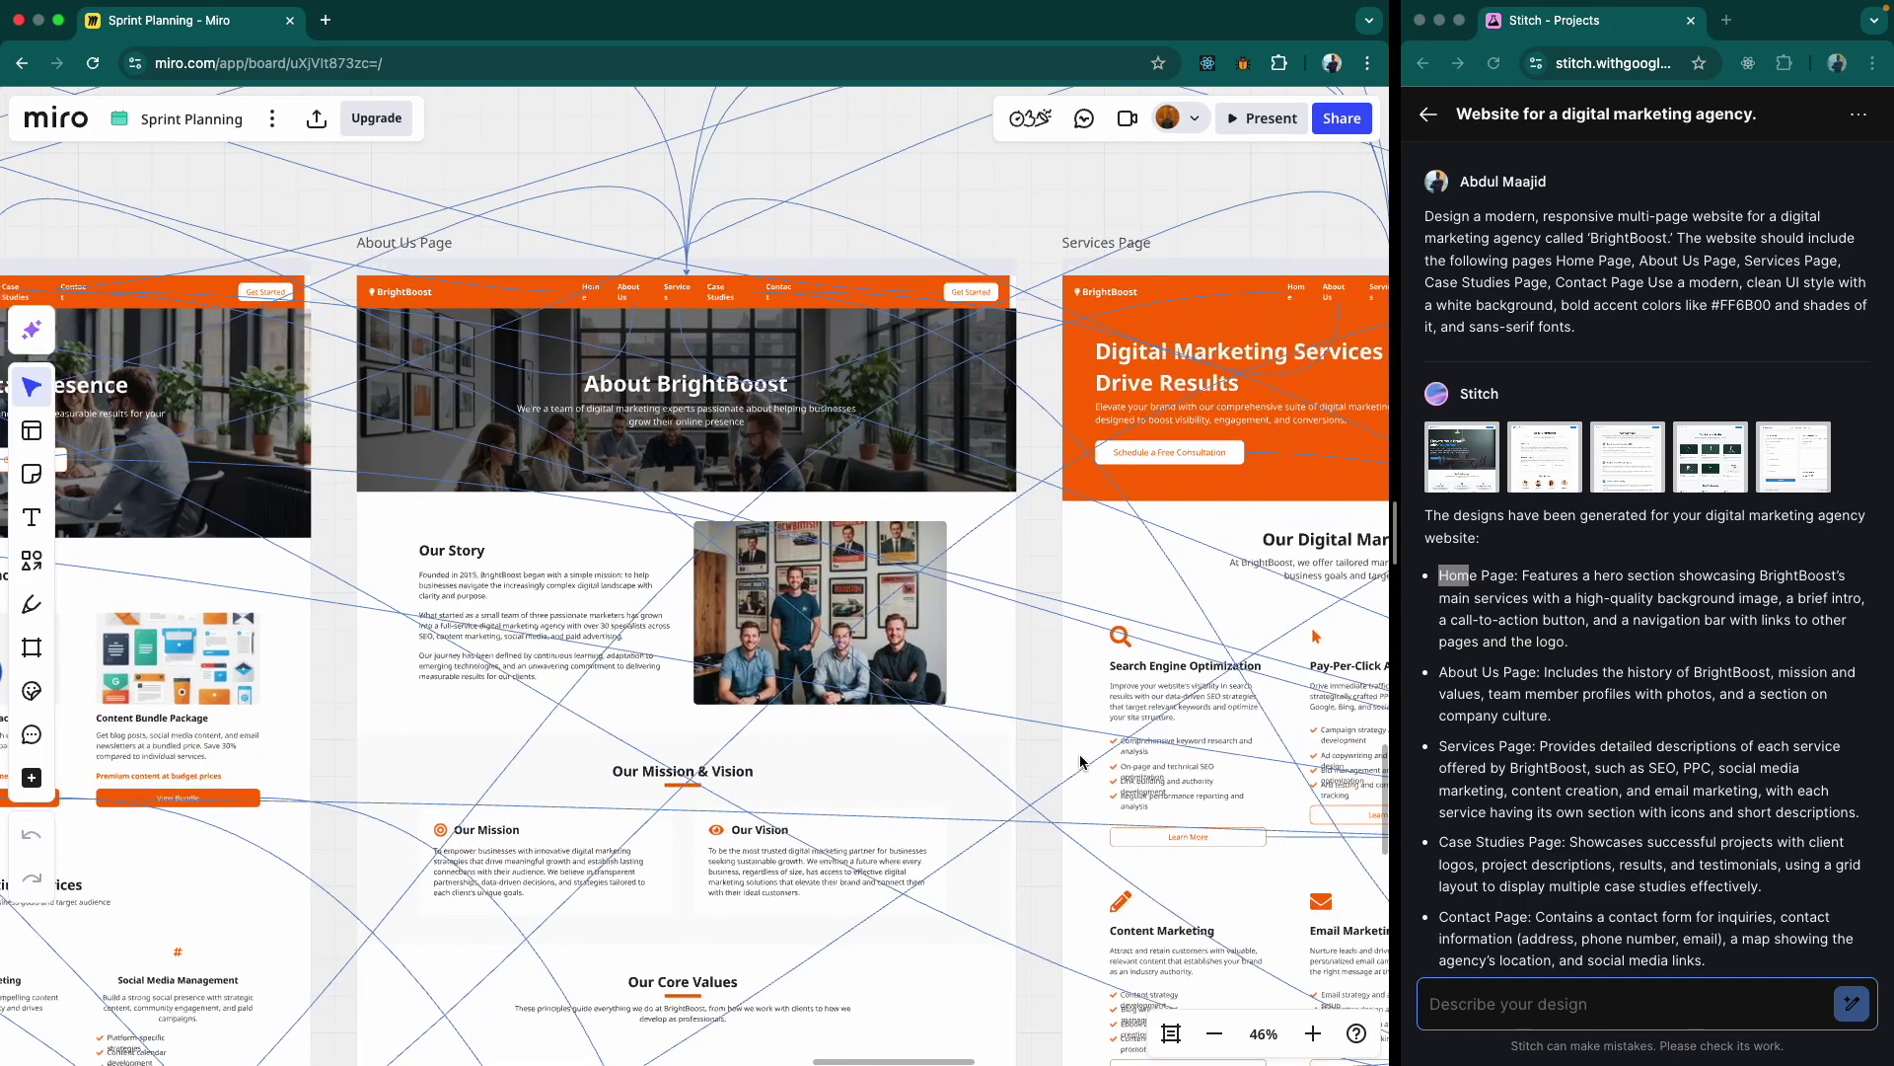
scroll(1082, 760, right, 10)
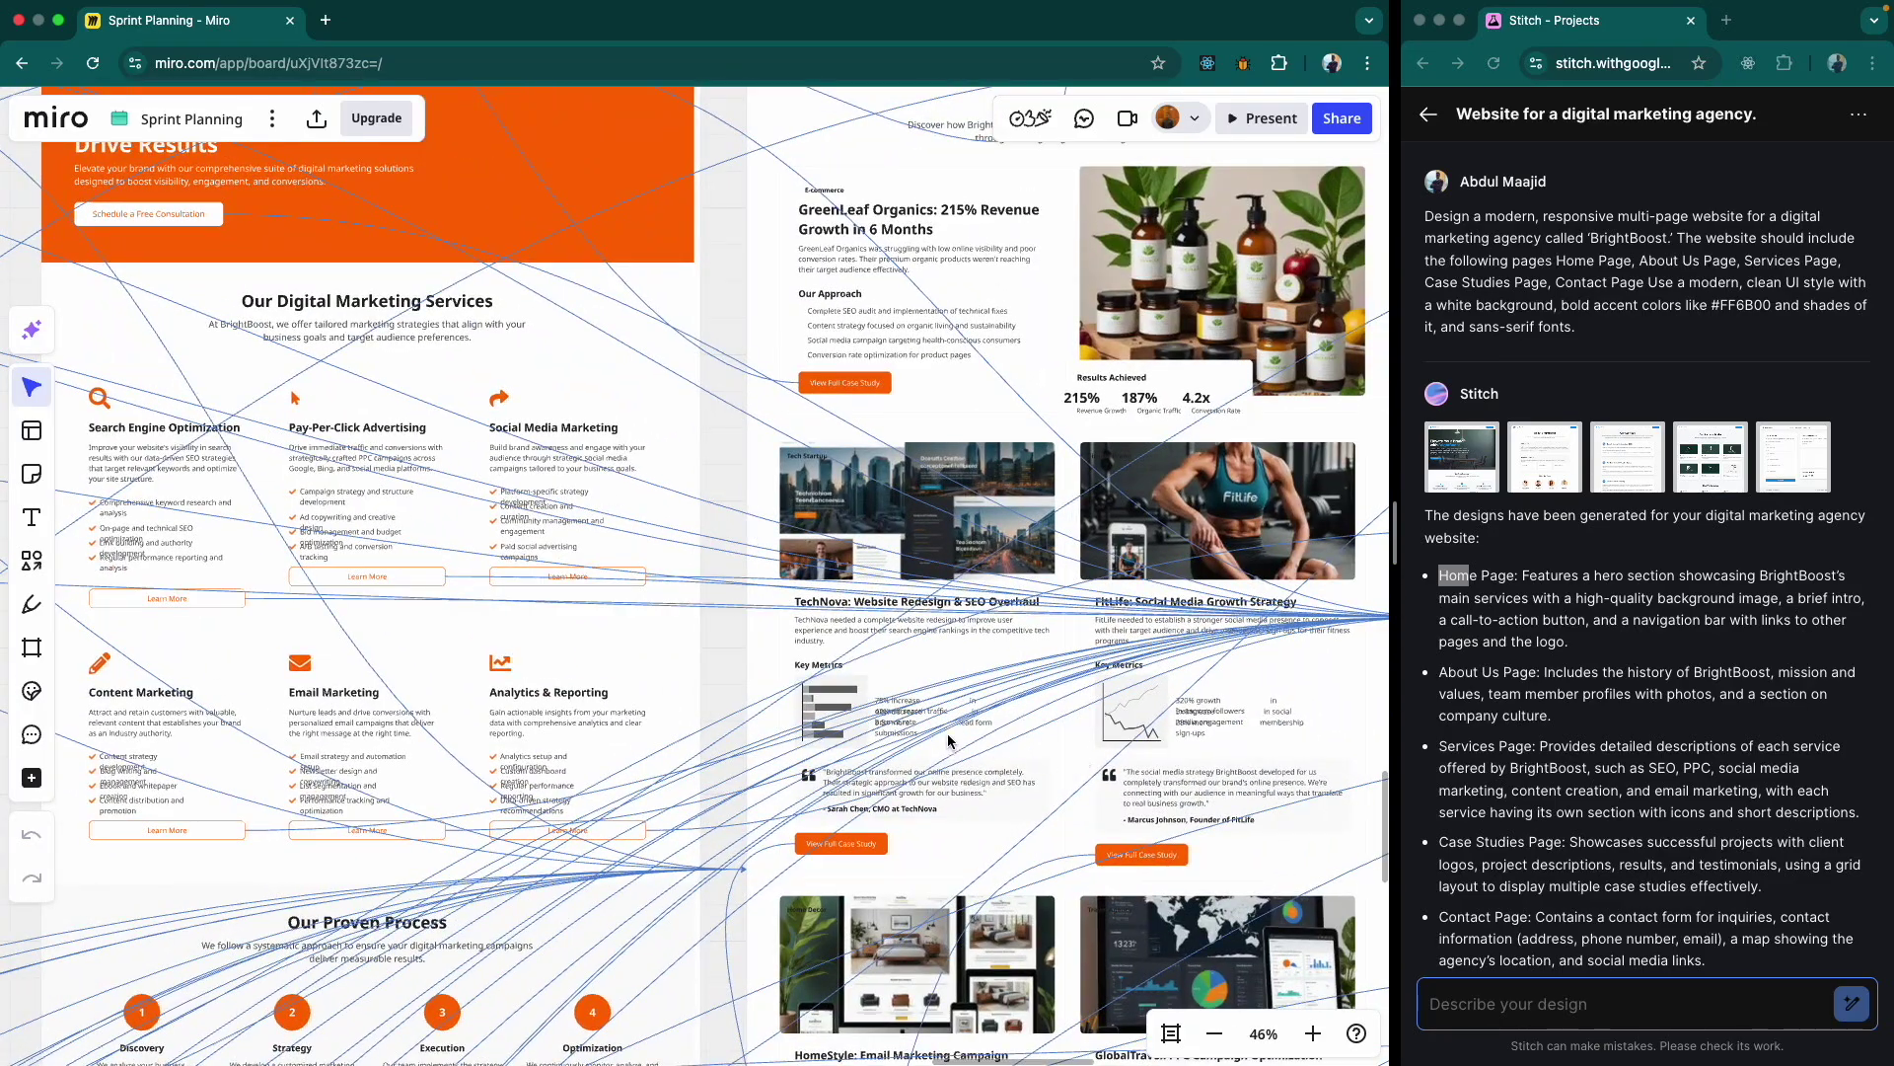
scroll(655, 673, left, 2)
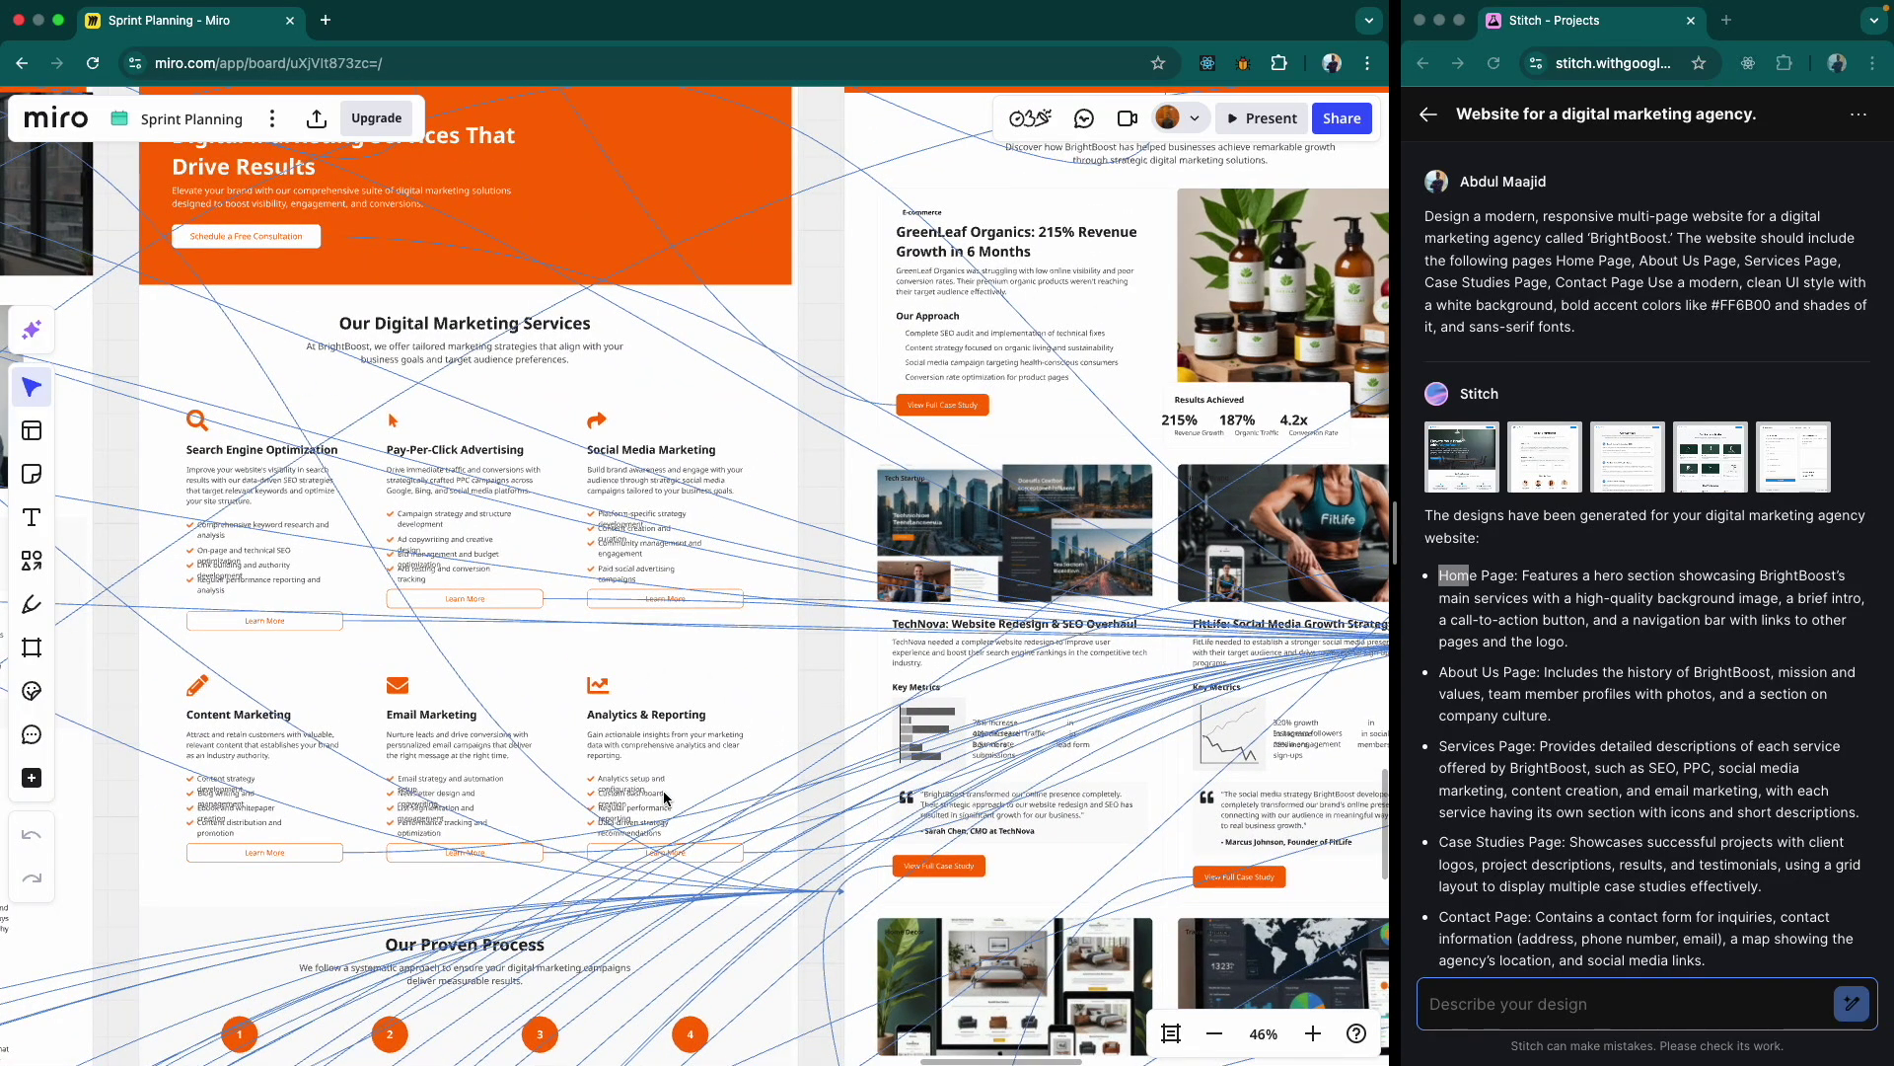
scroll(1283, 740, right, 5)
scroll(1205, 722, up, 3)
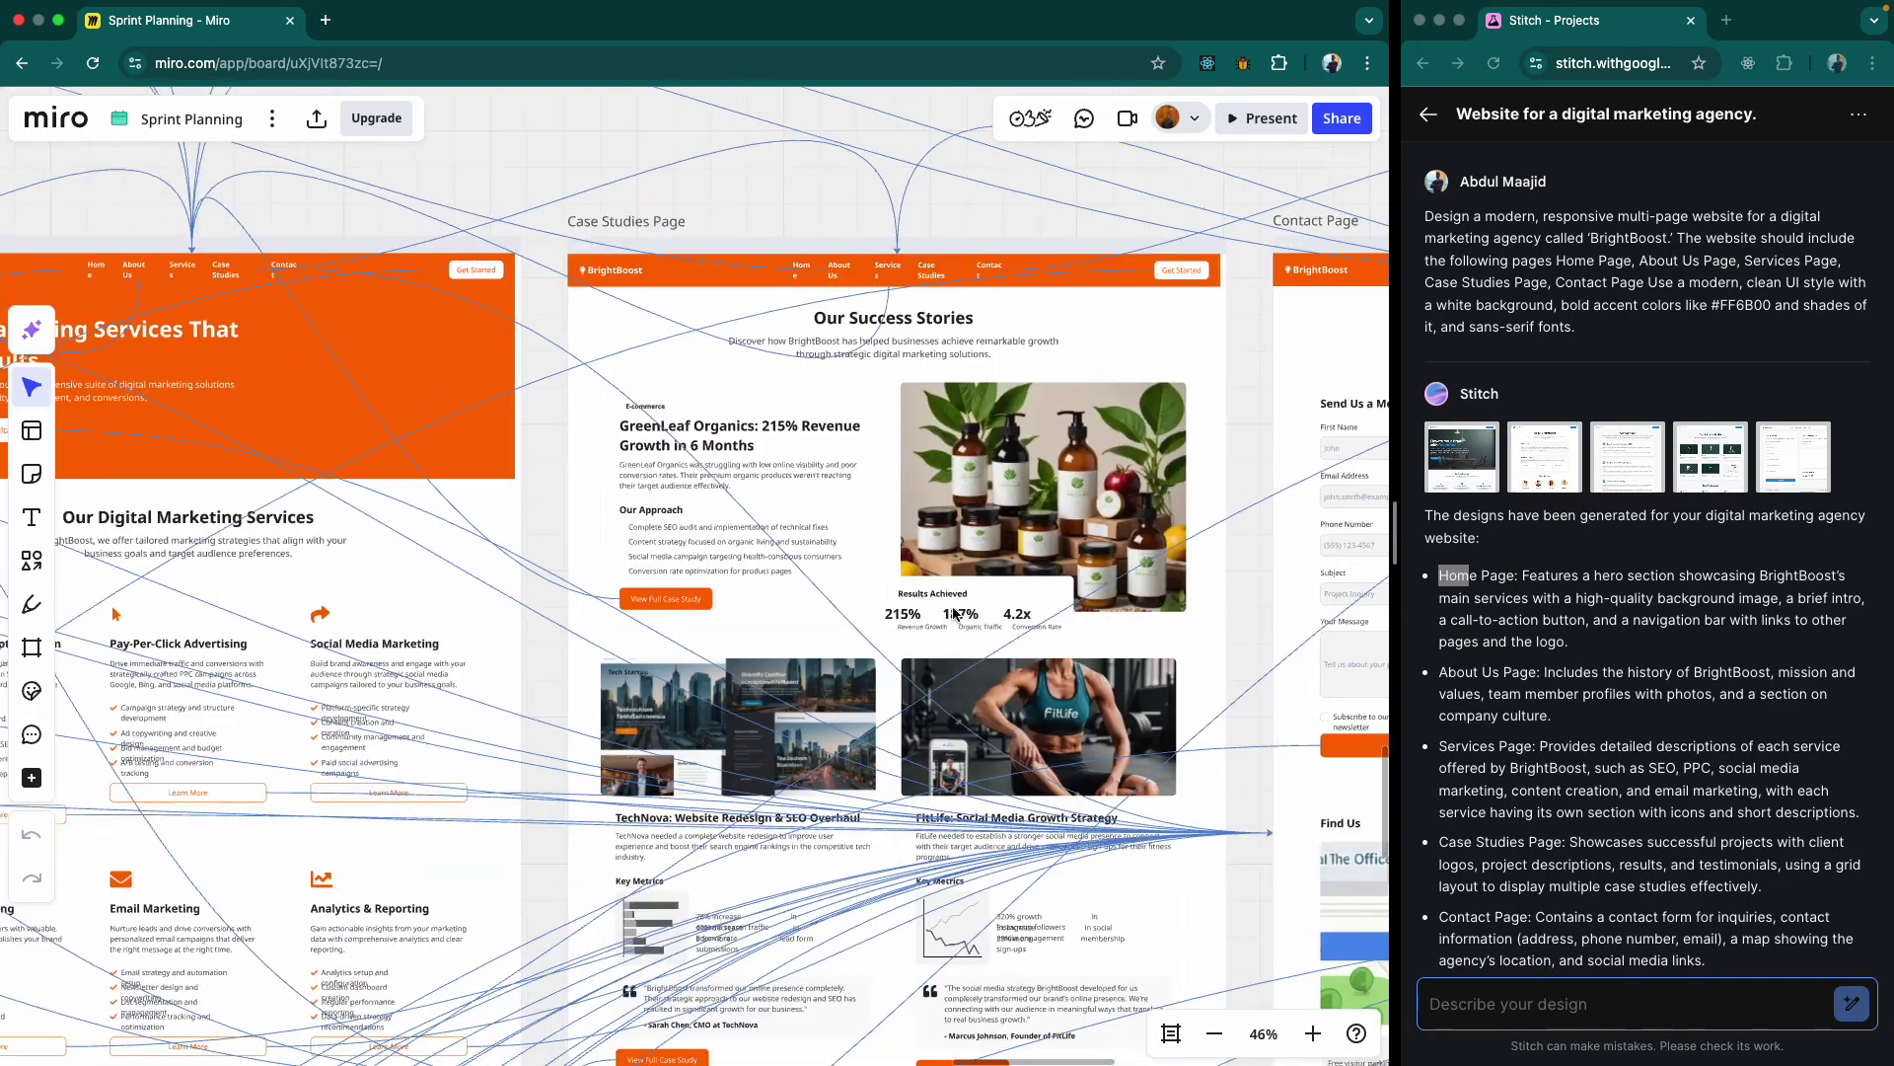
scroll(899, 624, down, 1)
scroll(966, 732, down, 5)
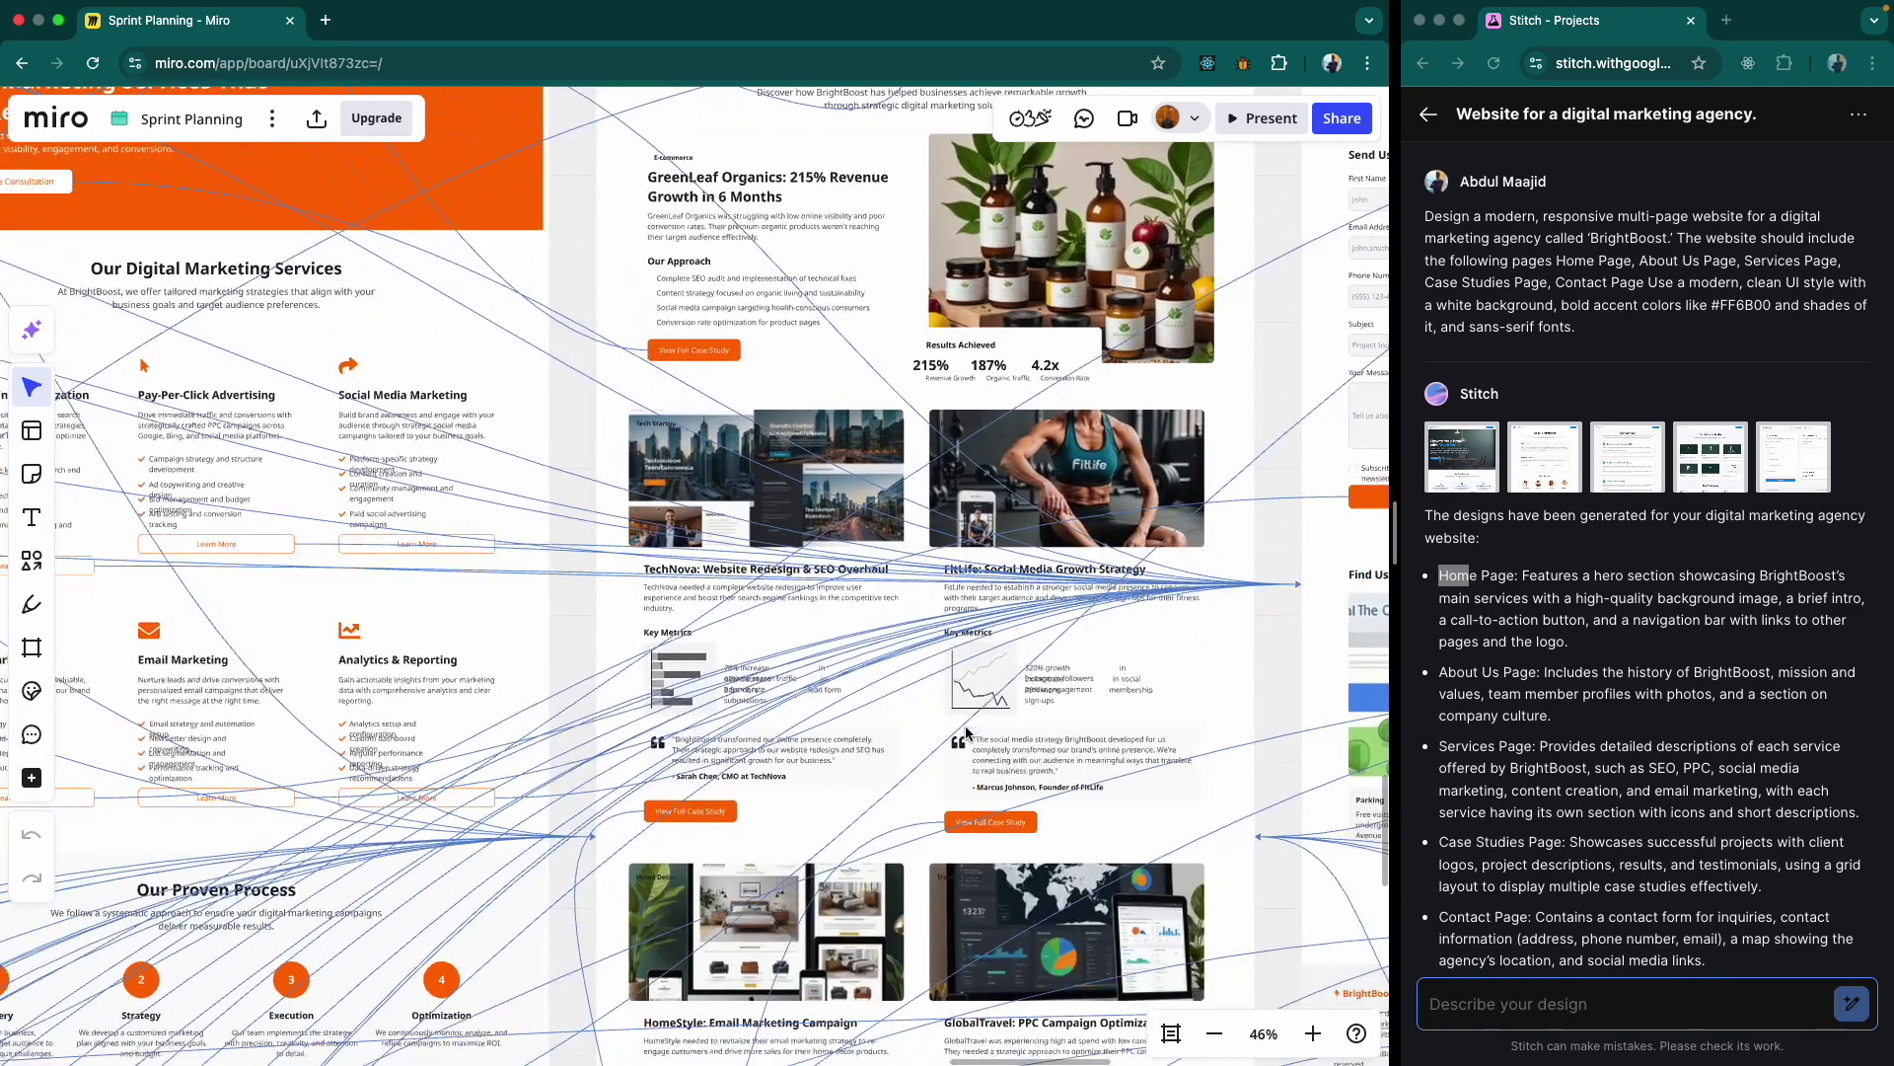
scroll(966, 732, down, 4)
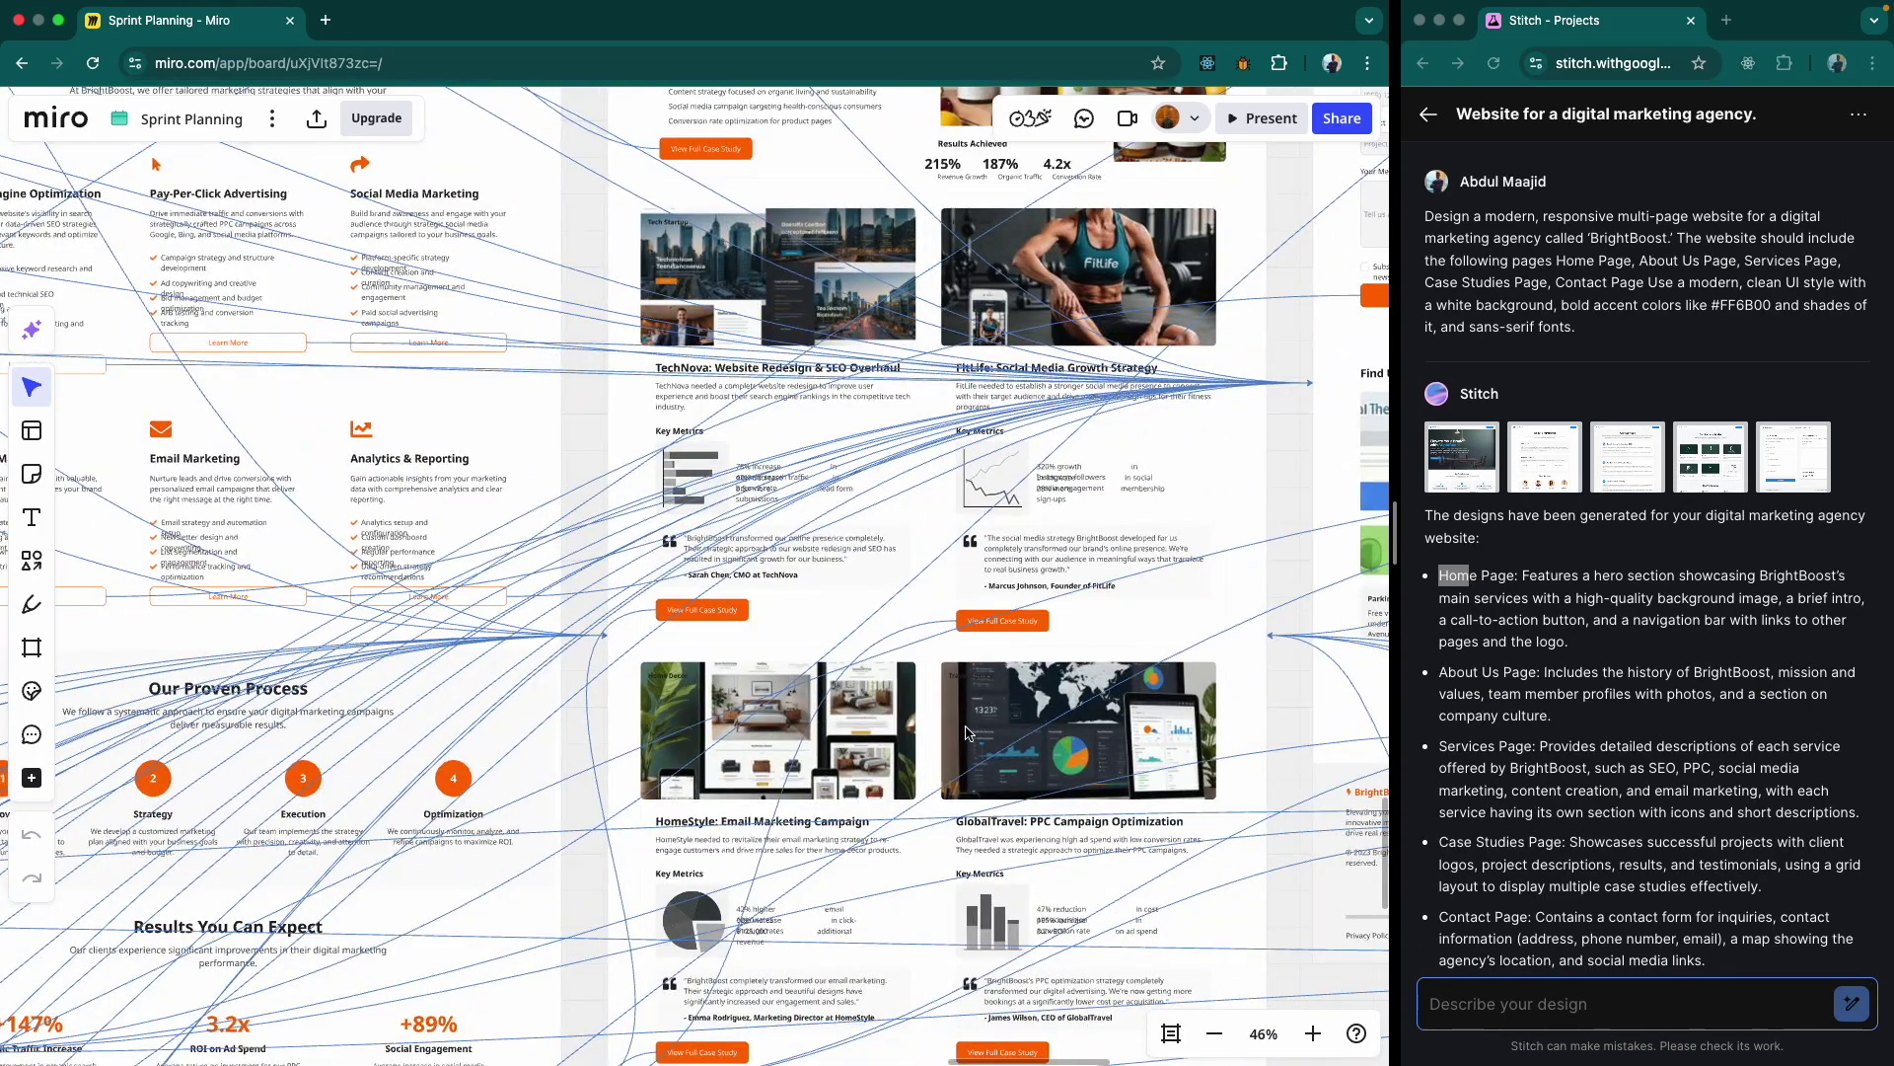
scroll(965, 732, right, 4)
scroll(959, 632, down, 3)
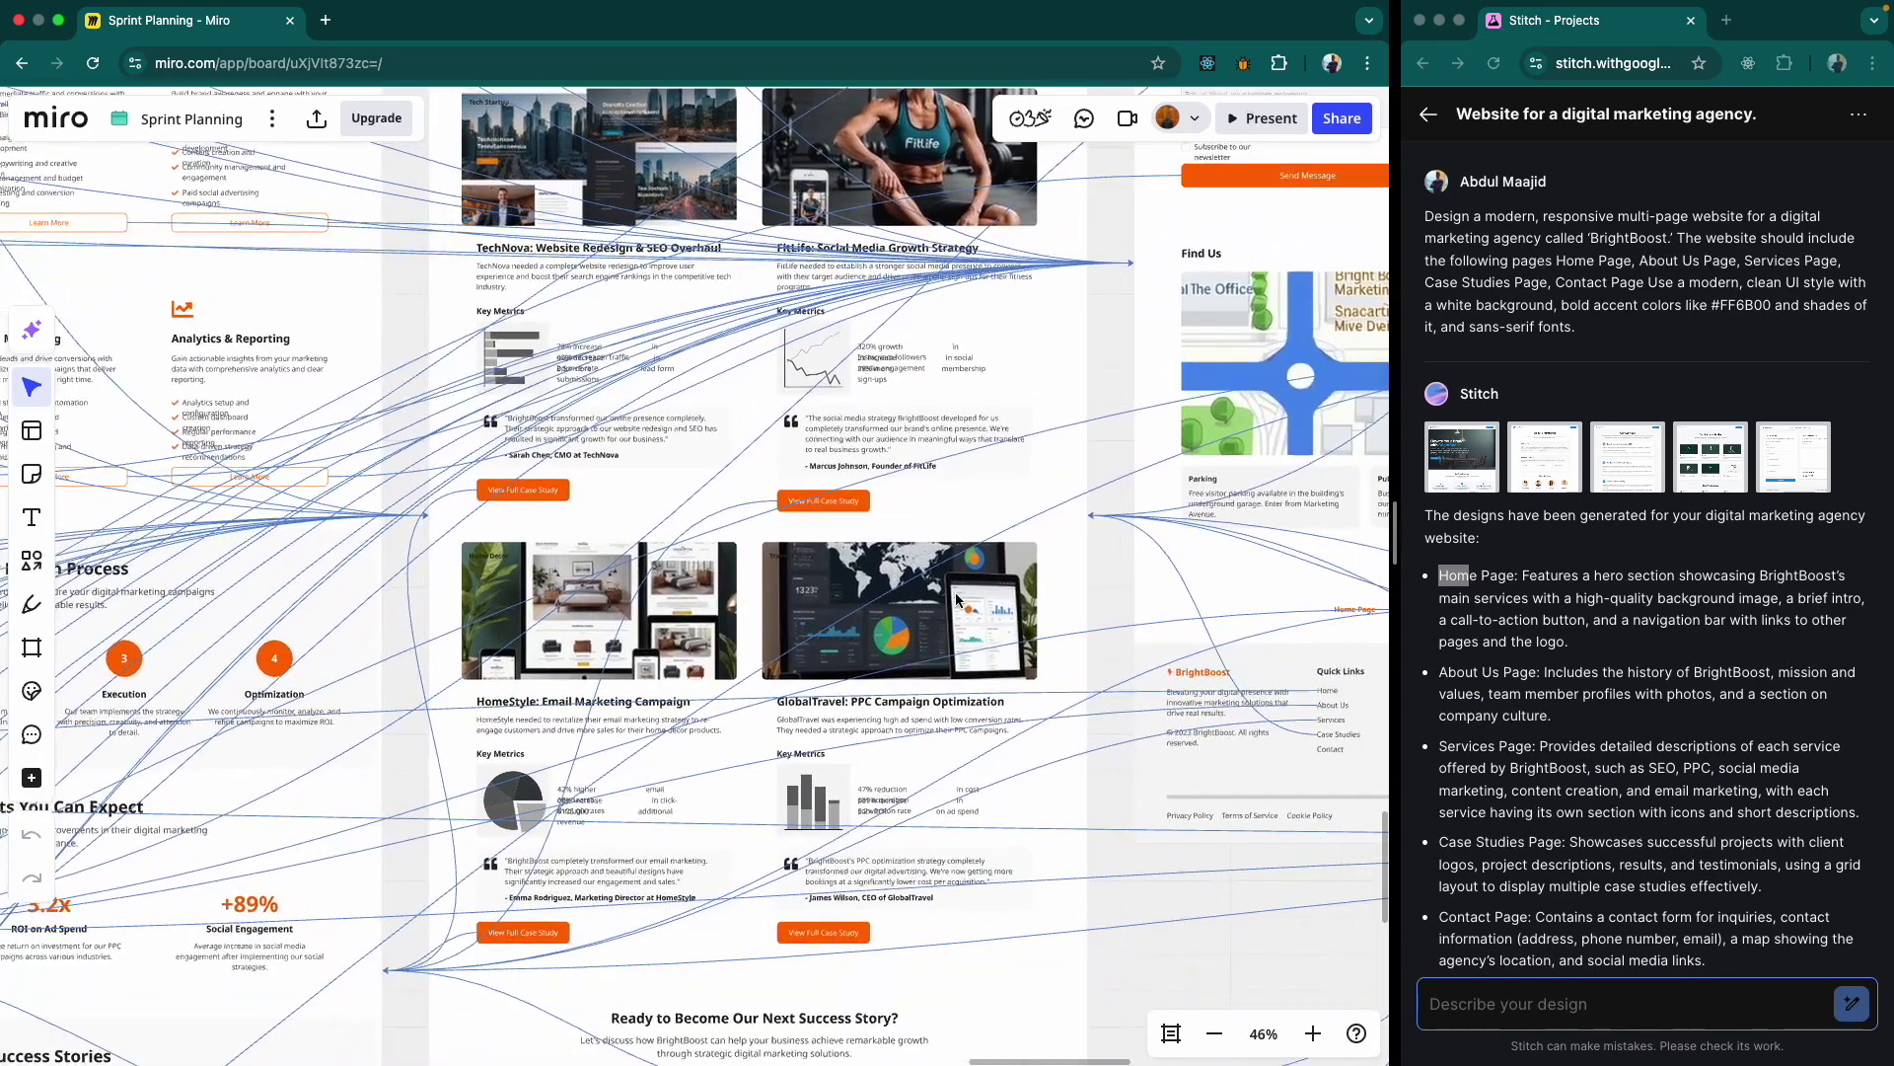
scroll(956, 599, down, 3)
scroll(956, 599, down, 3)
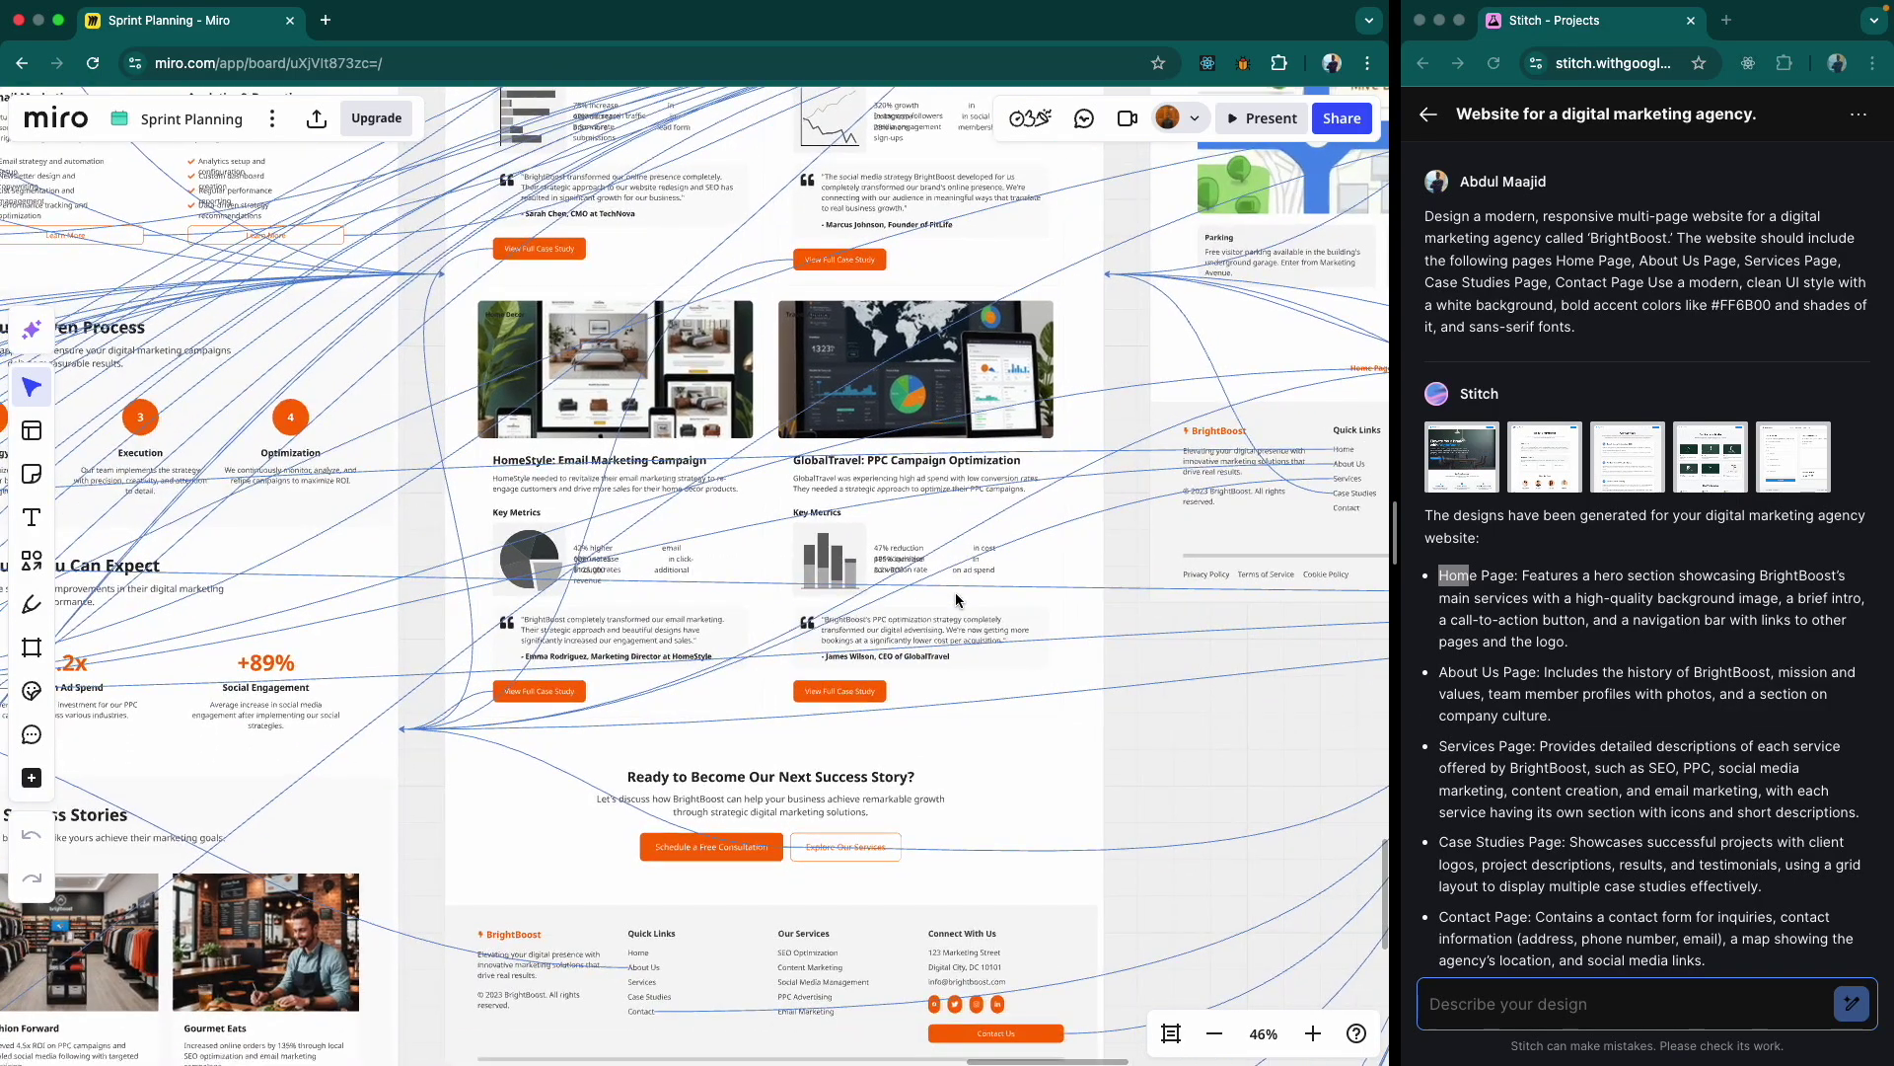
scroll(956, 595, down, 2)
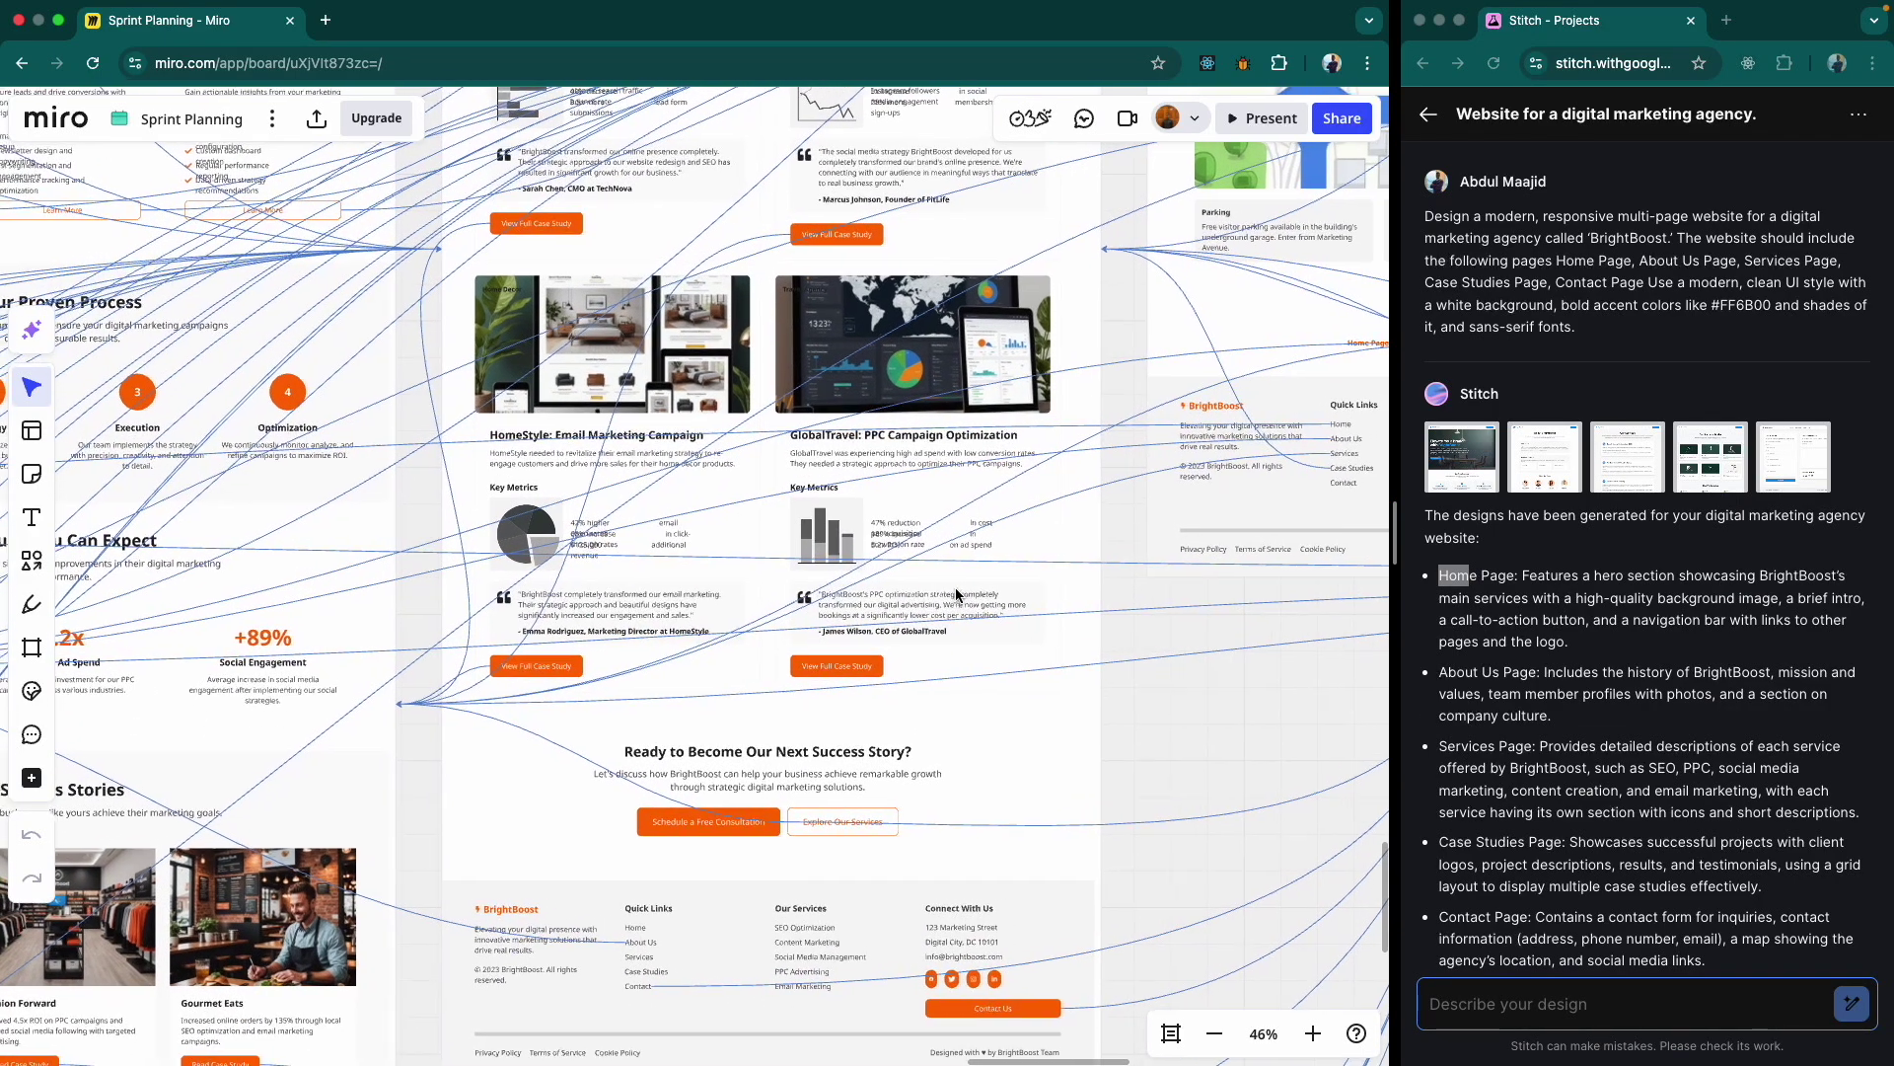
scroll(891, 599, up, 4)
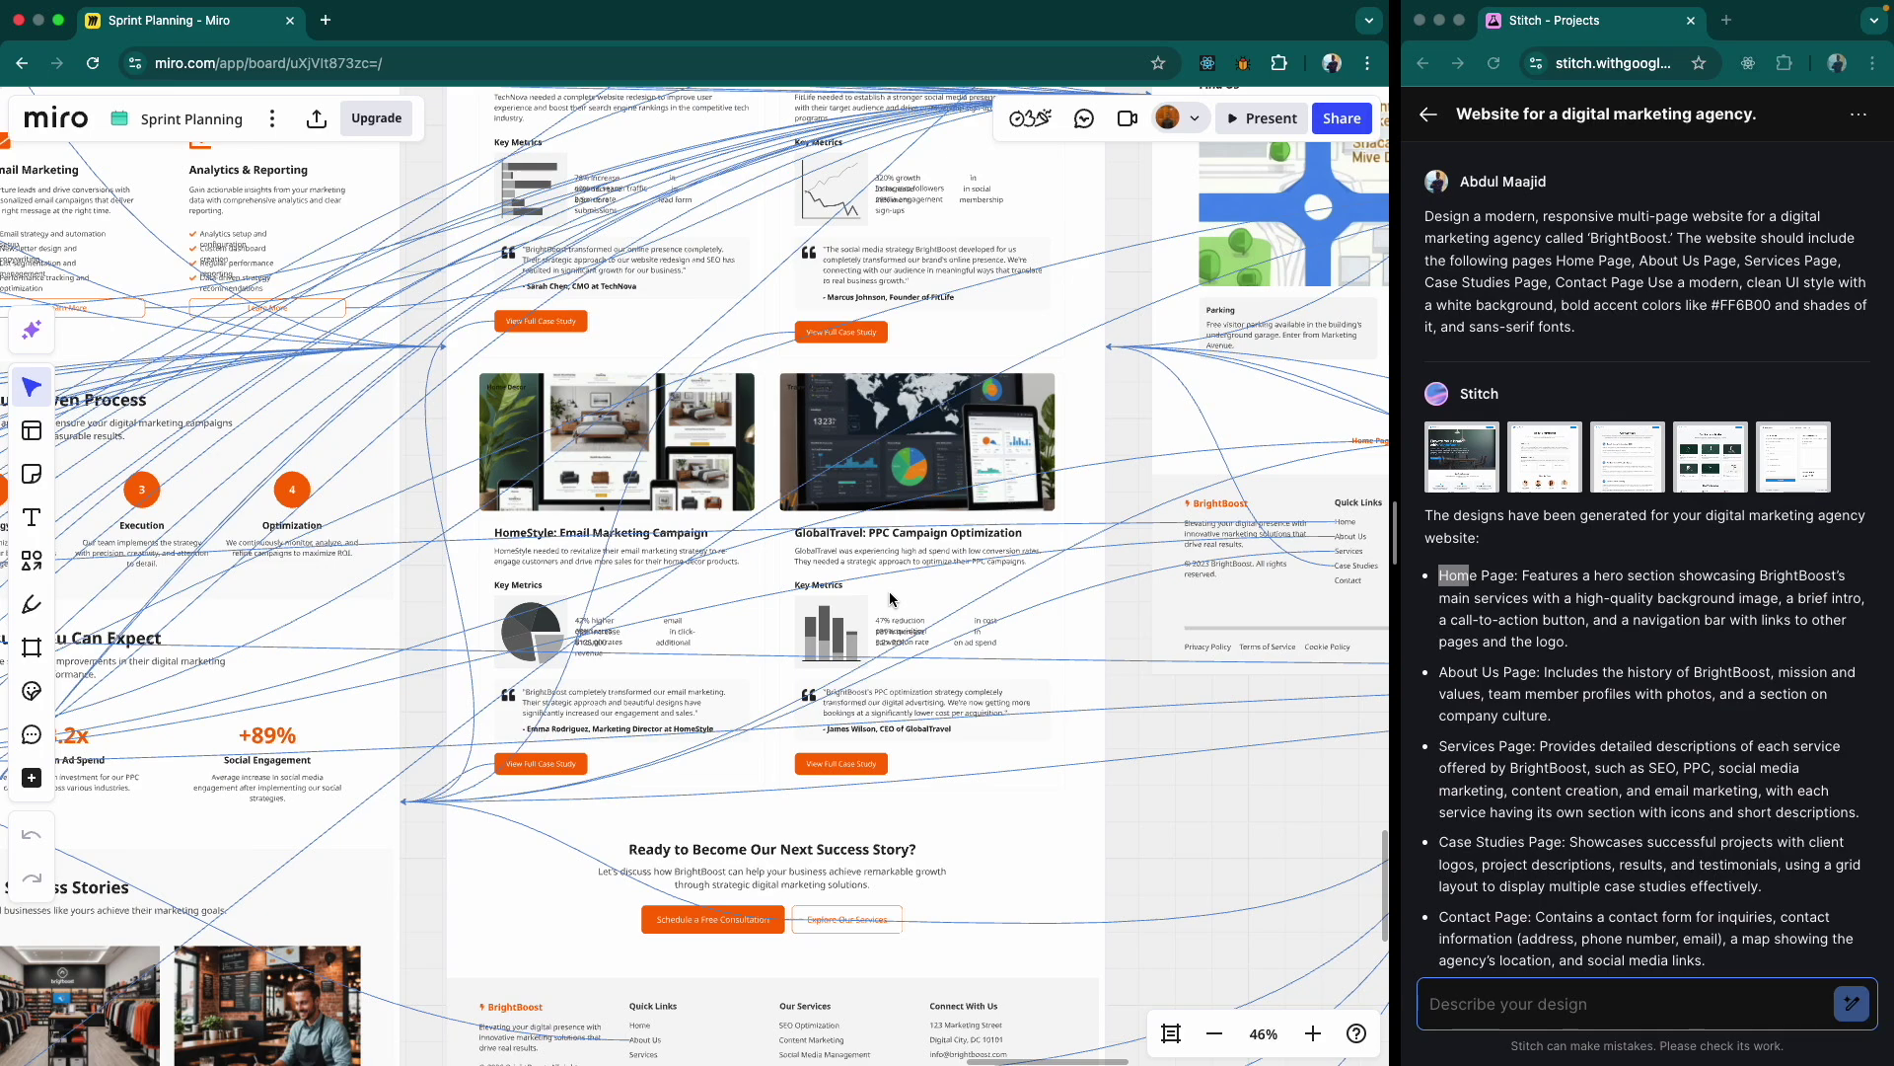
scroll(891, 599, down, 2)
scroll(890, 597, down, 2)
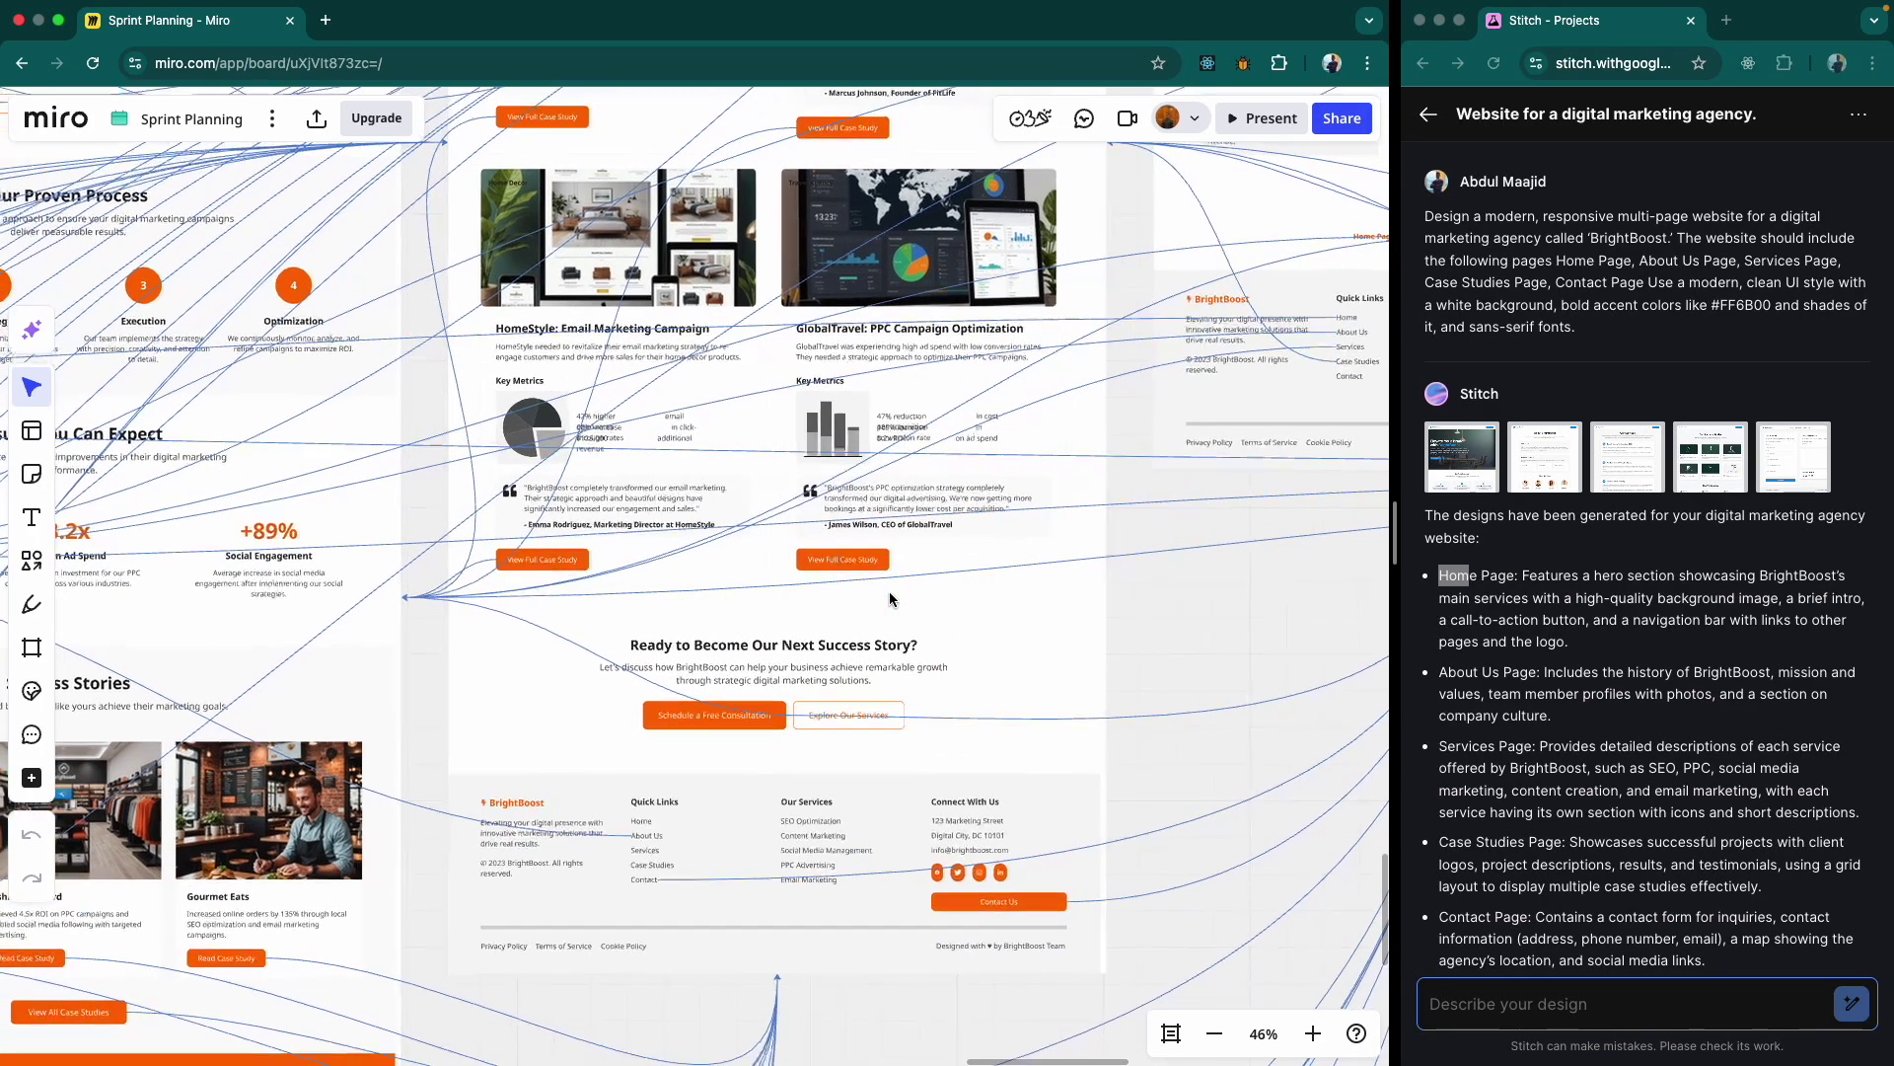
scroll(890, 590, right, 10)
scroll(890, 590, up, 6)
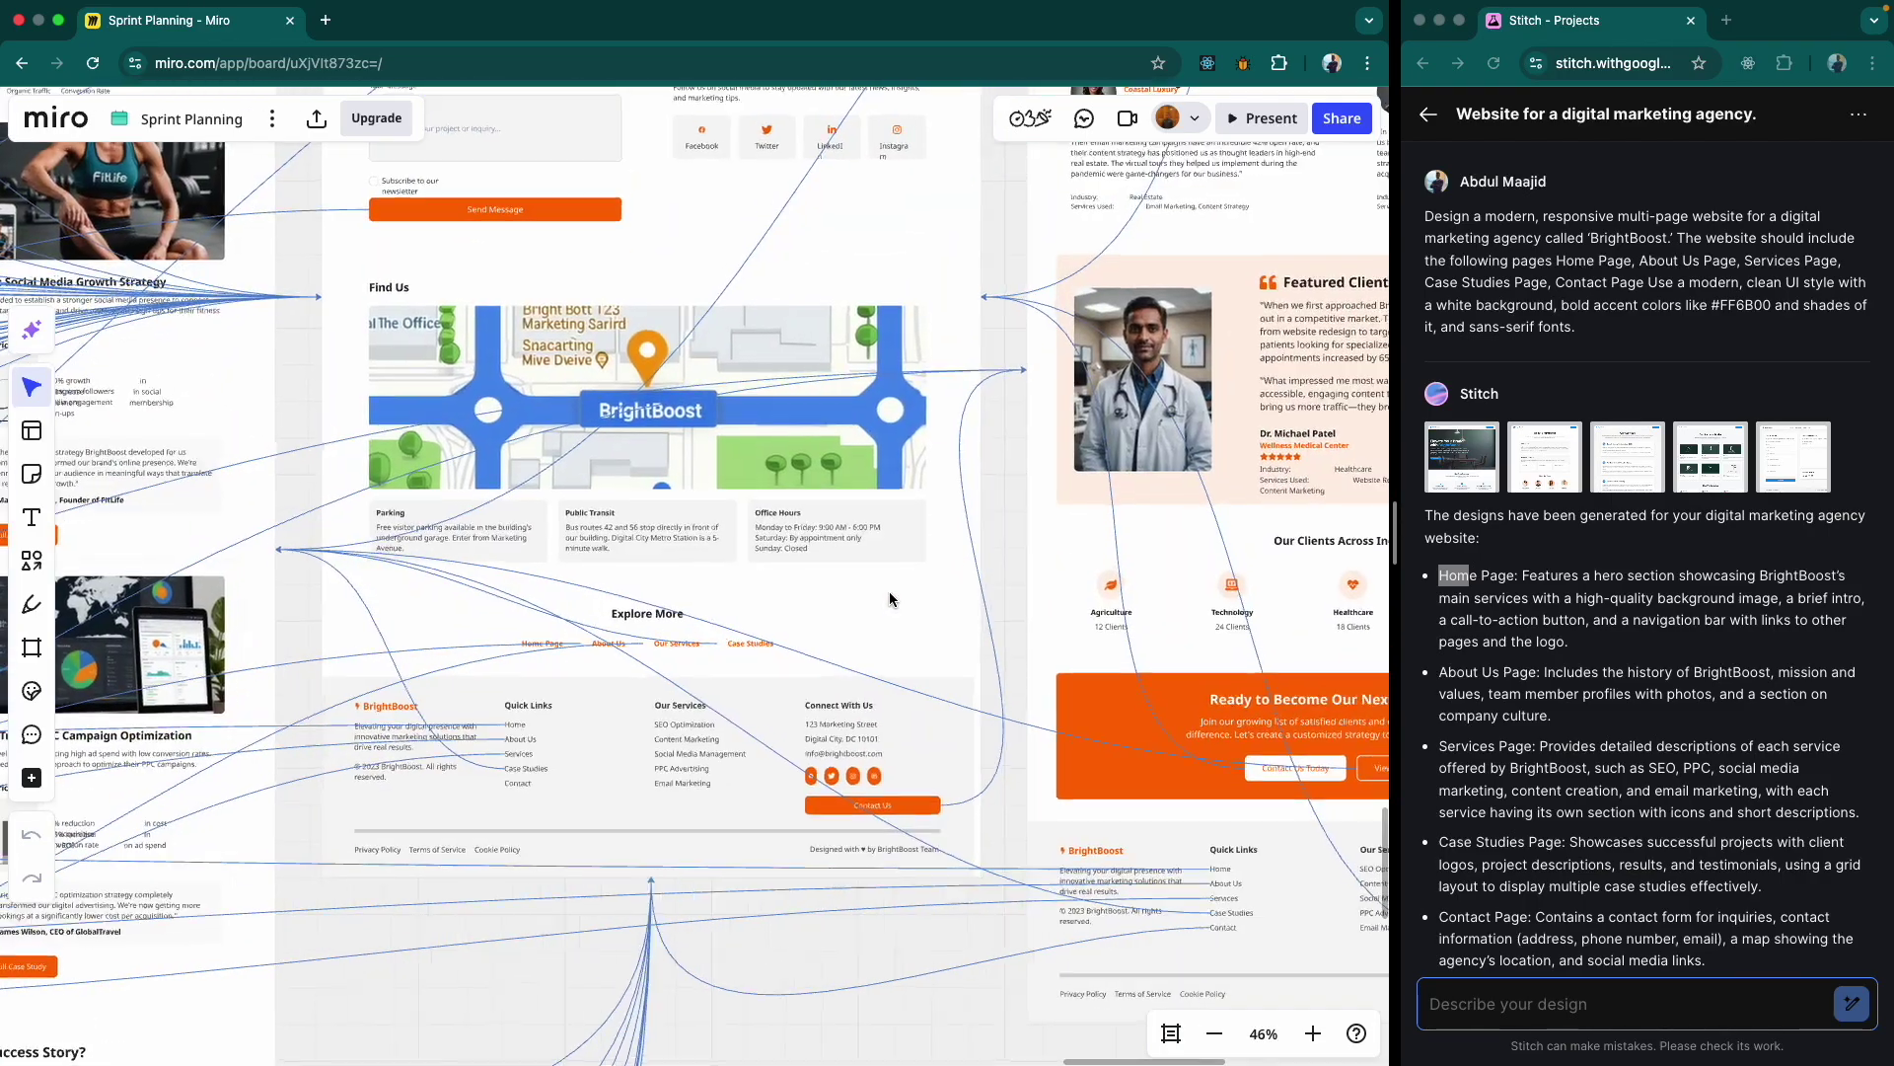
scroll(890, 595, up, 5)
scroll(890, 595, right, 2)
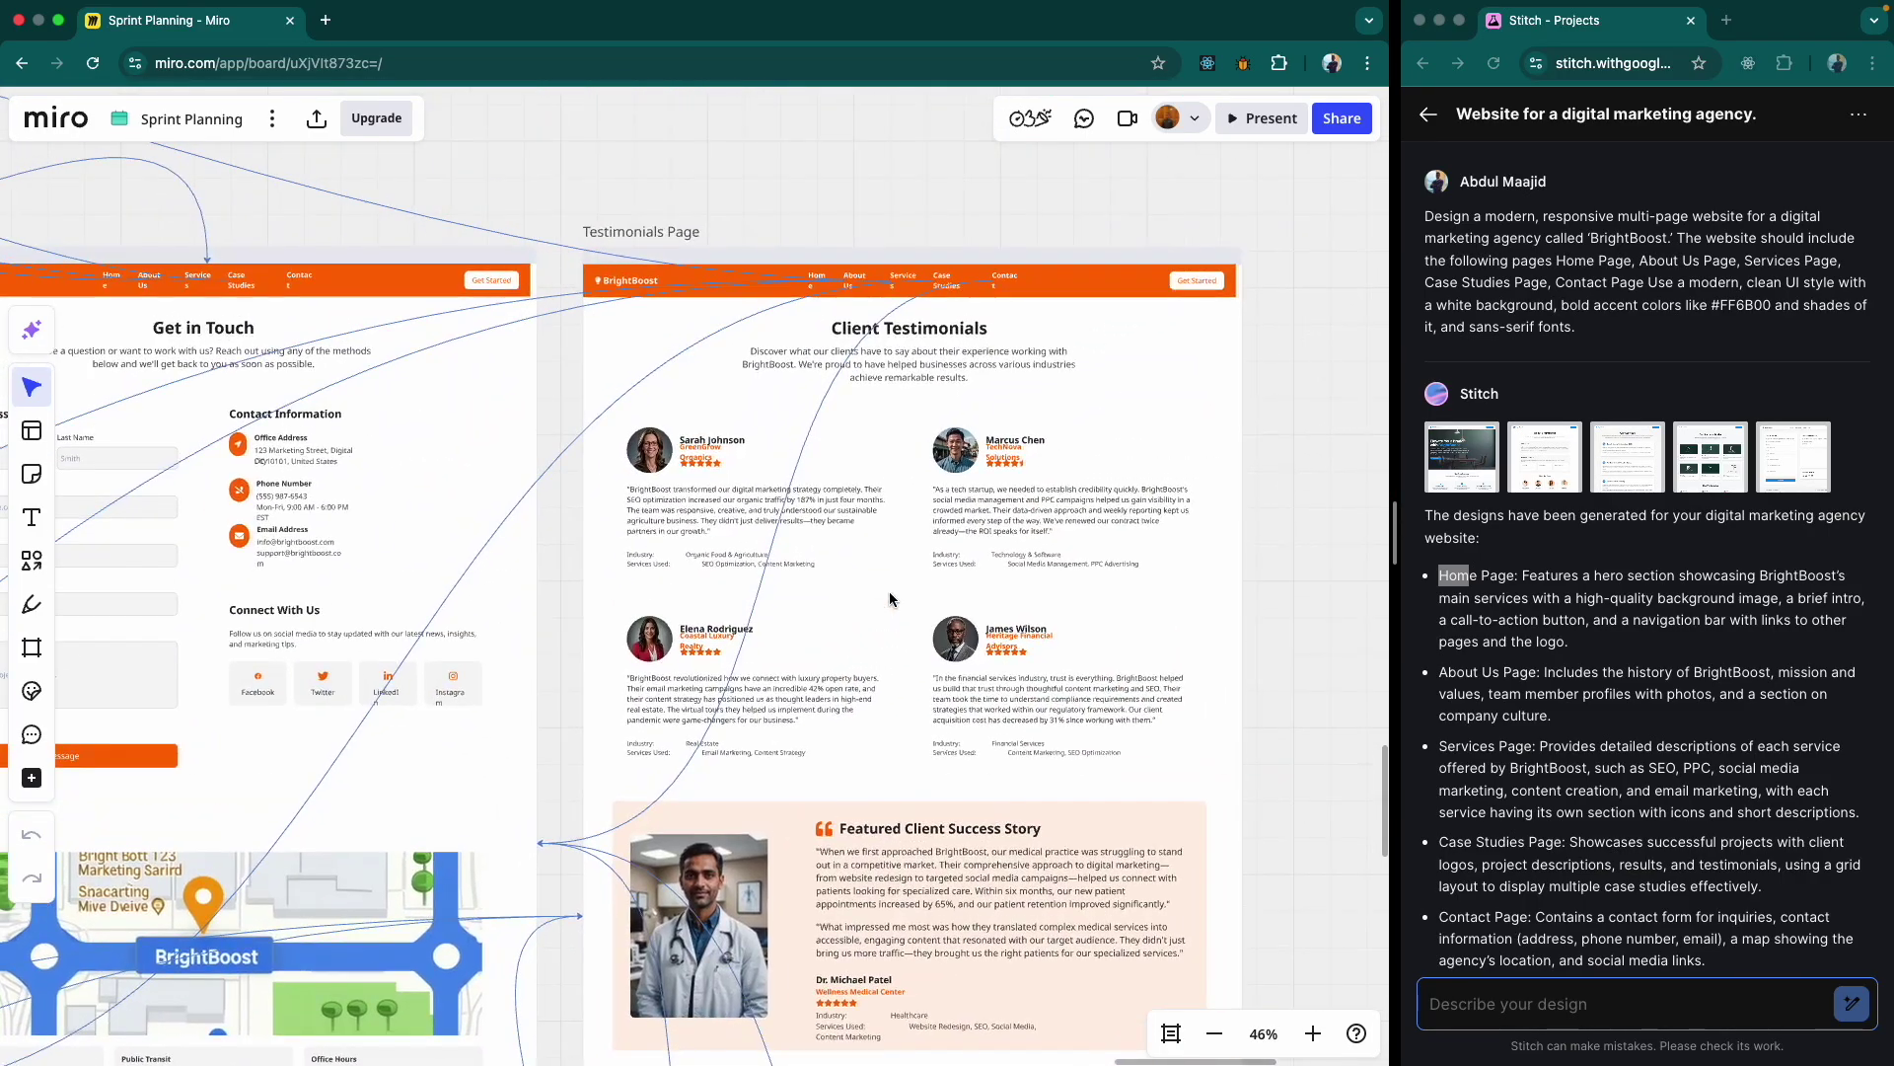
scroll(937, 719, down, 5)
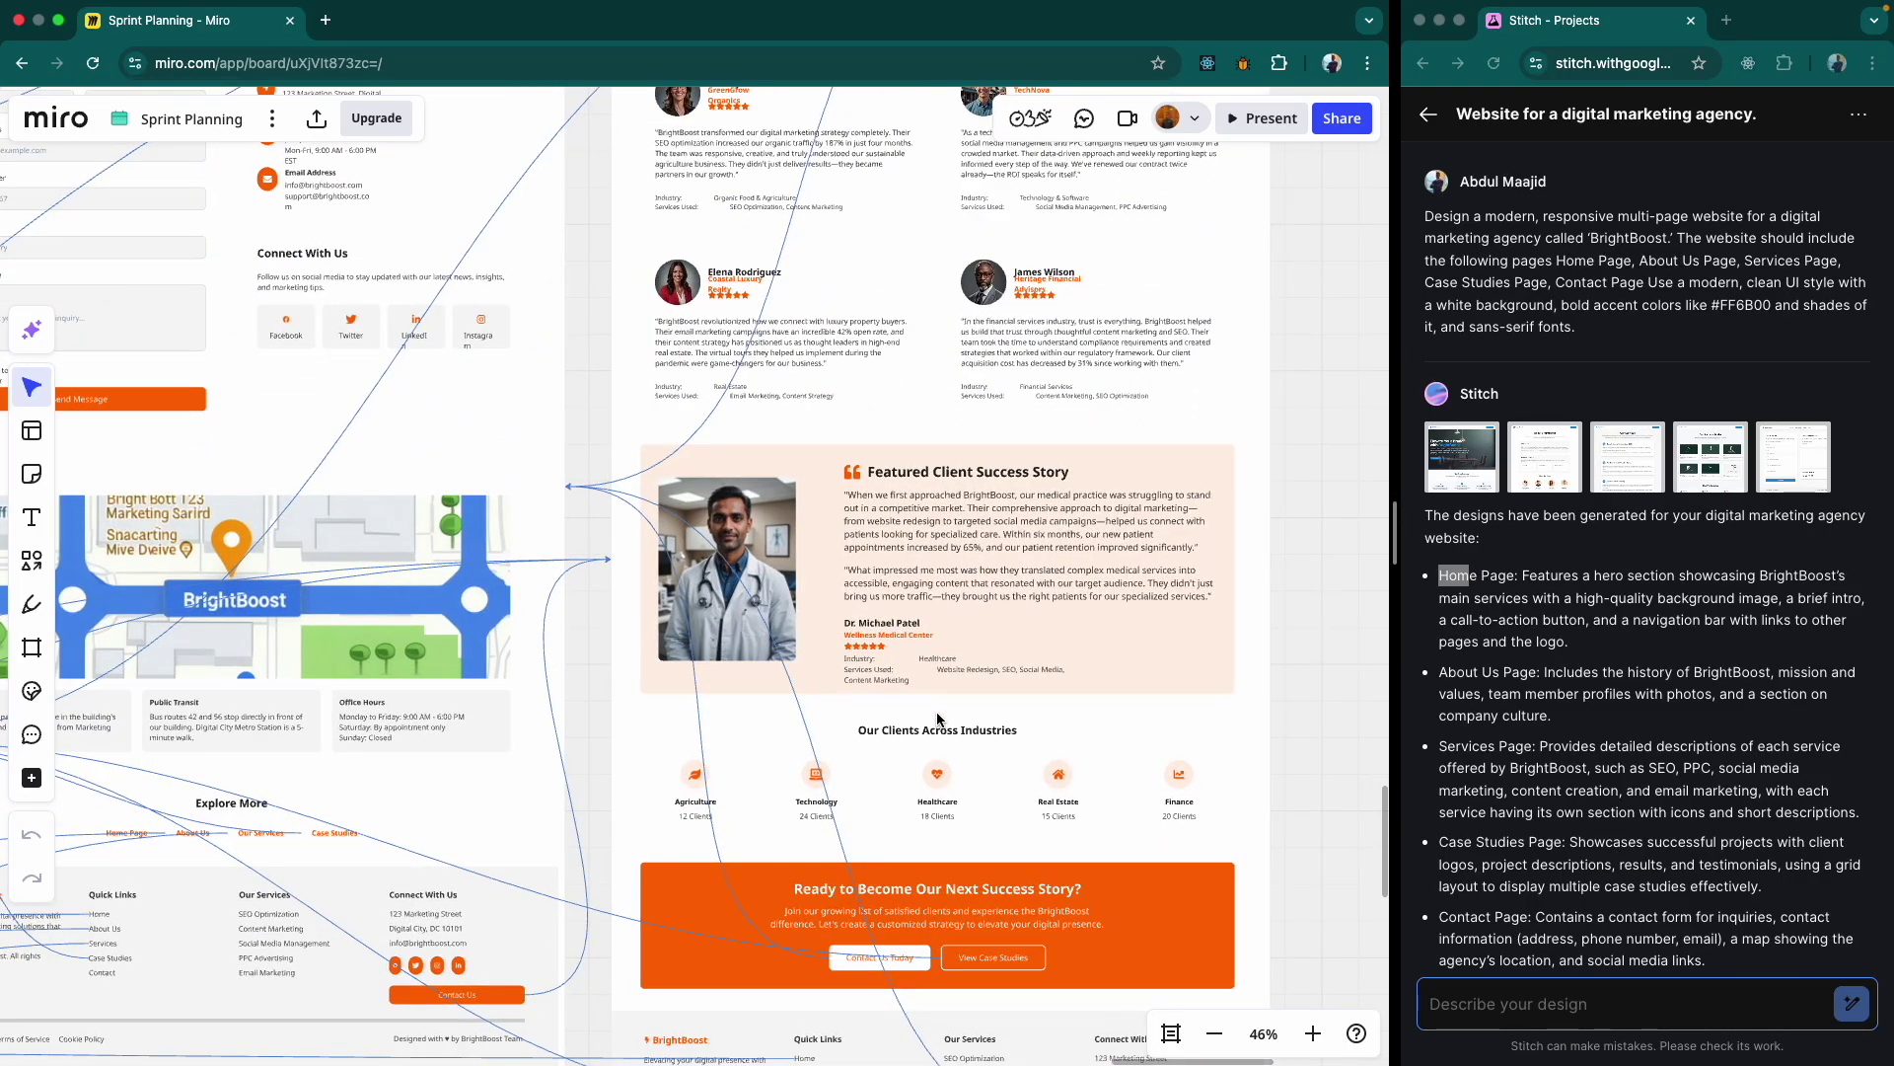
scroll(937, 718, down, 3)
scroll(741, 748, down, 5)
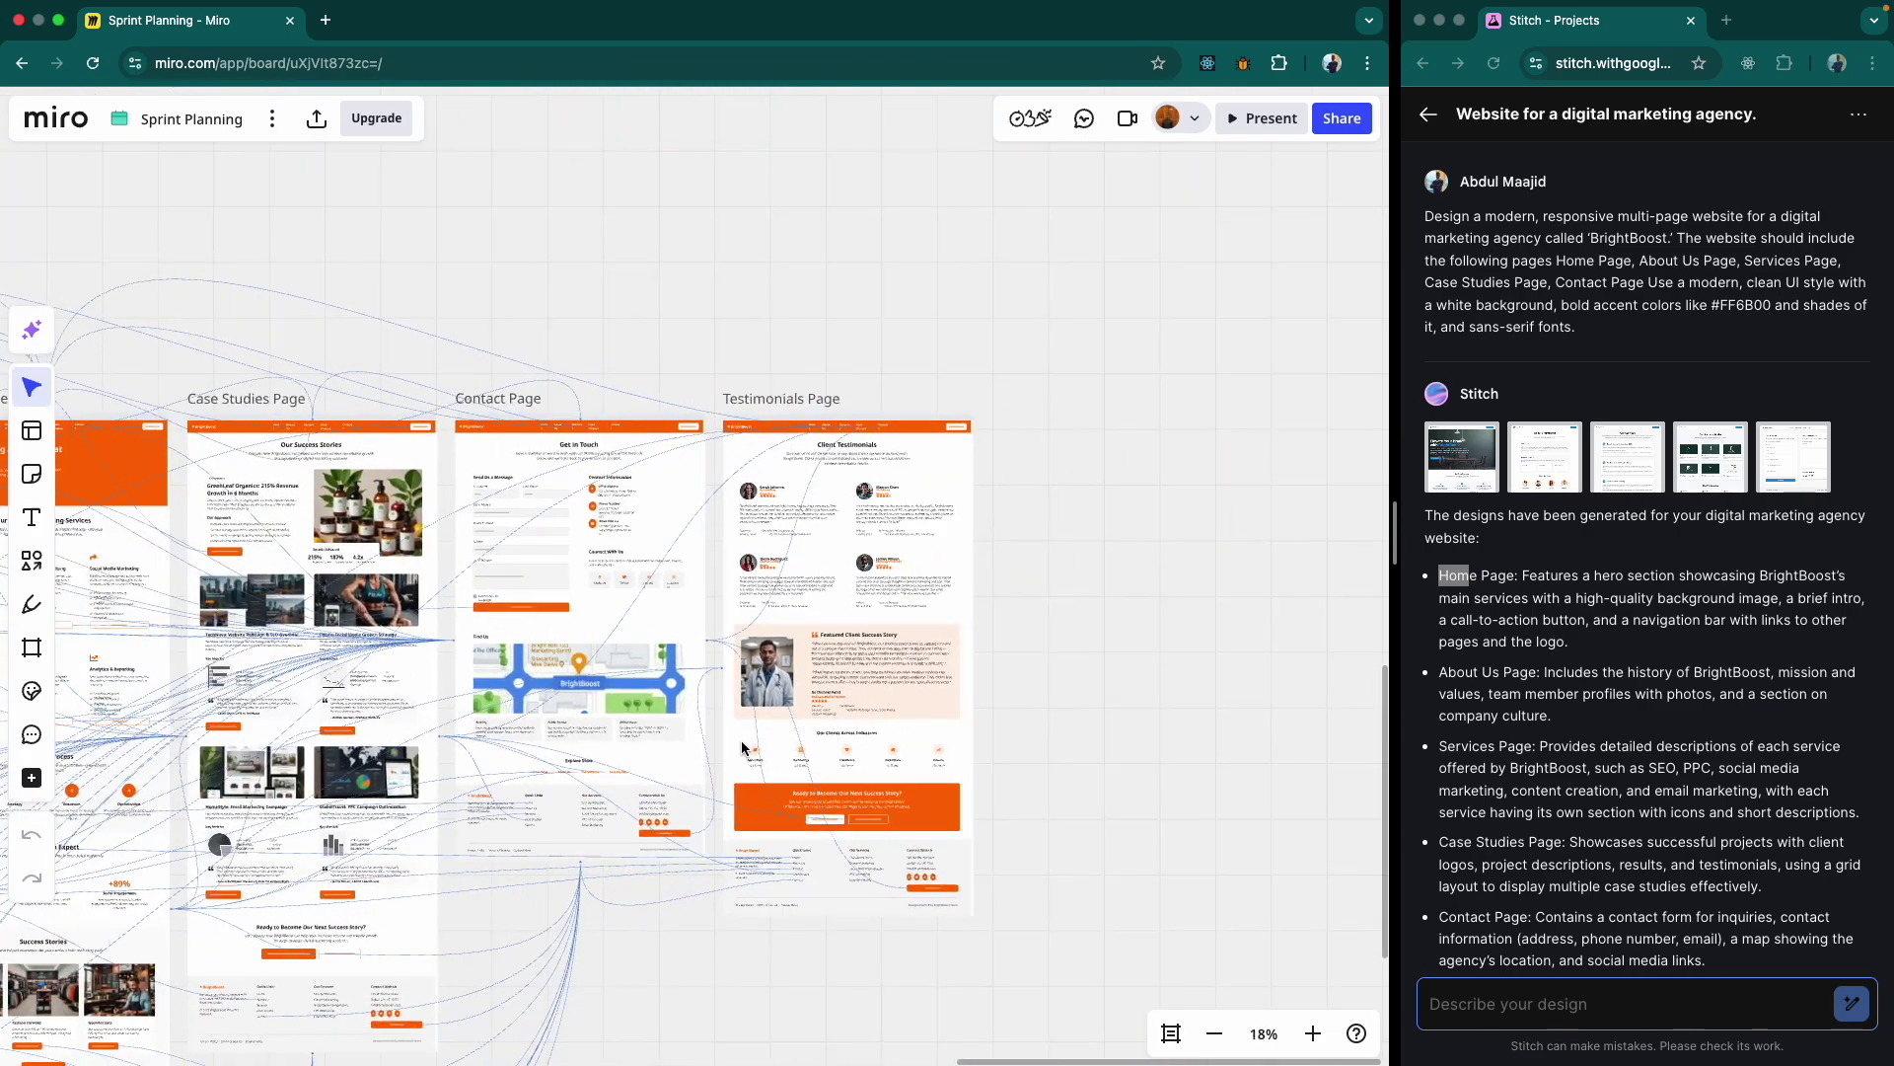
scroll(742, 748, left, 5)
scroll(742, 748, up, 1)
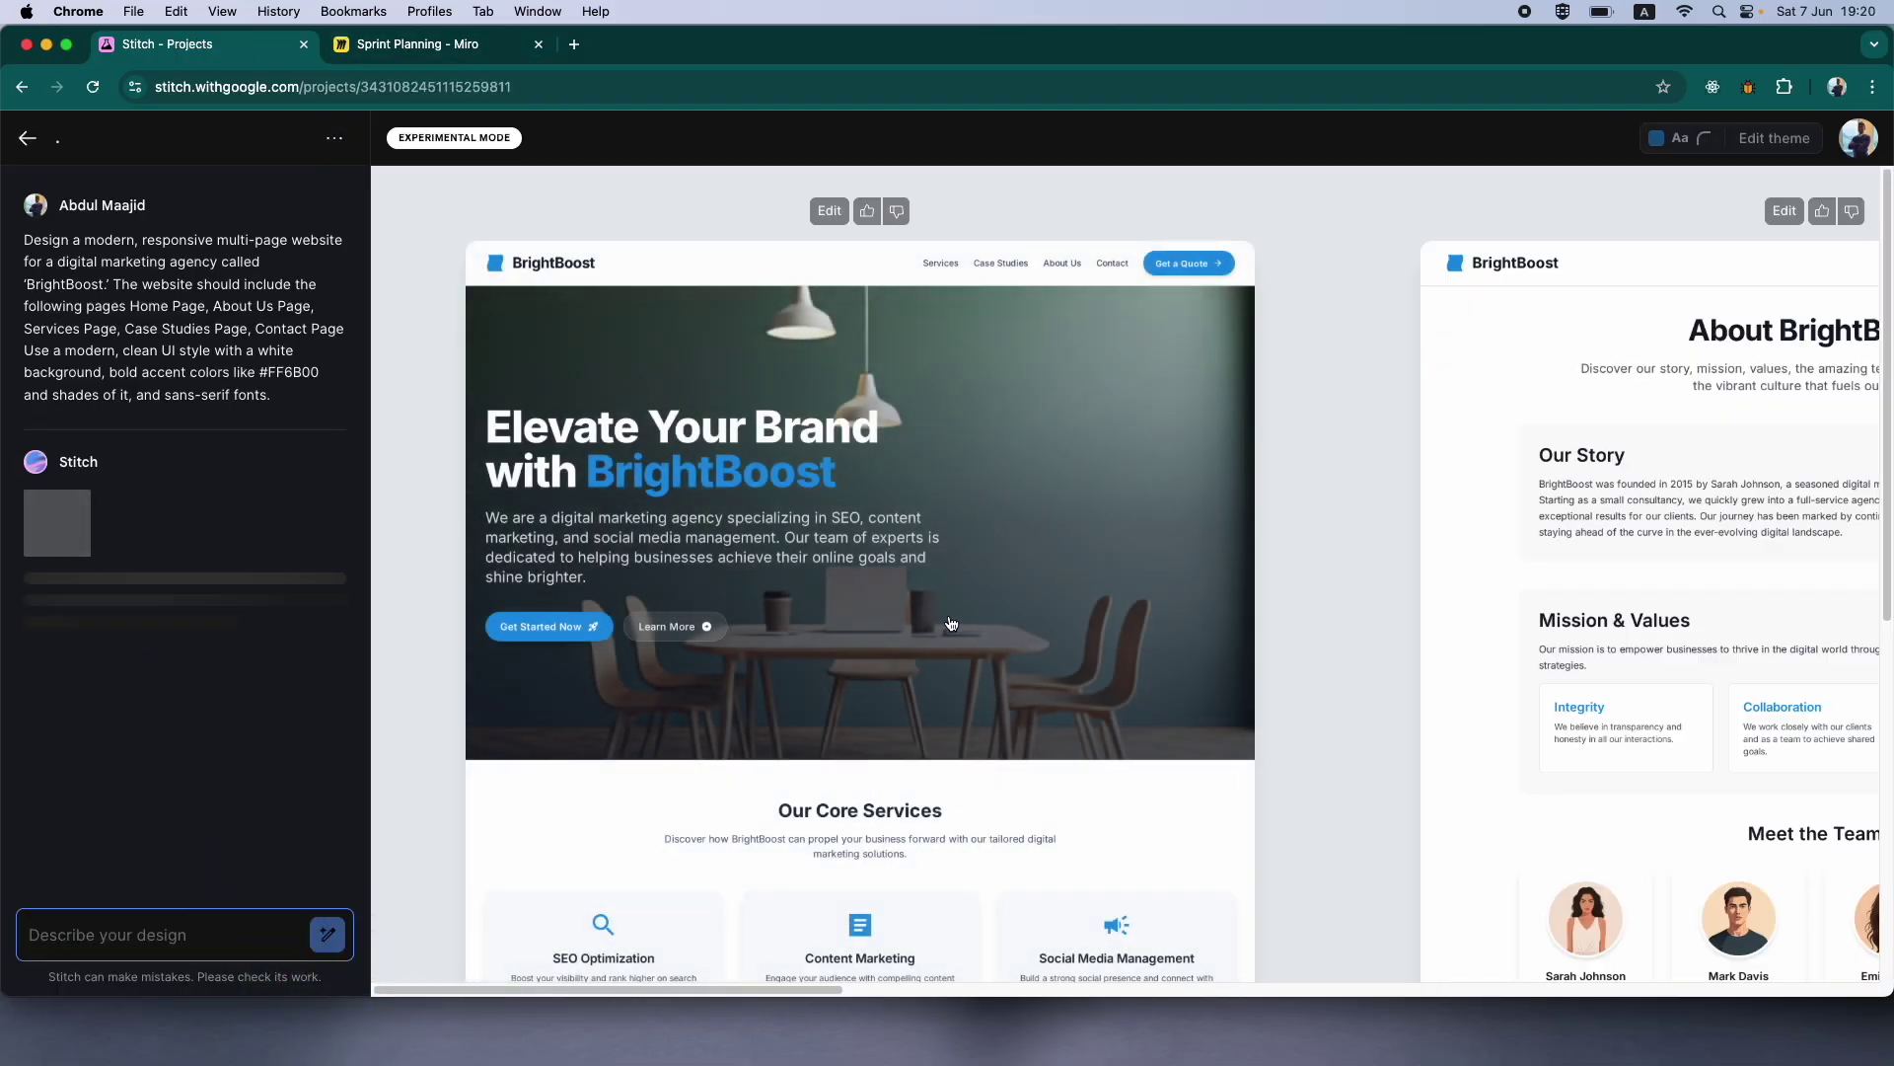
- Scroll the Stitch design canvas to inspect the Home and About page designs
scroll(923, 592, down, 1)
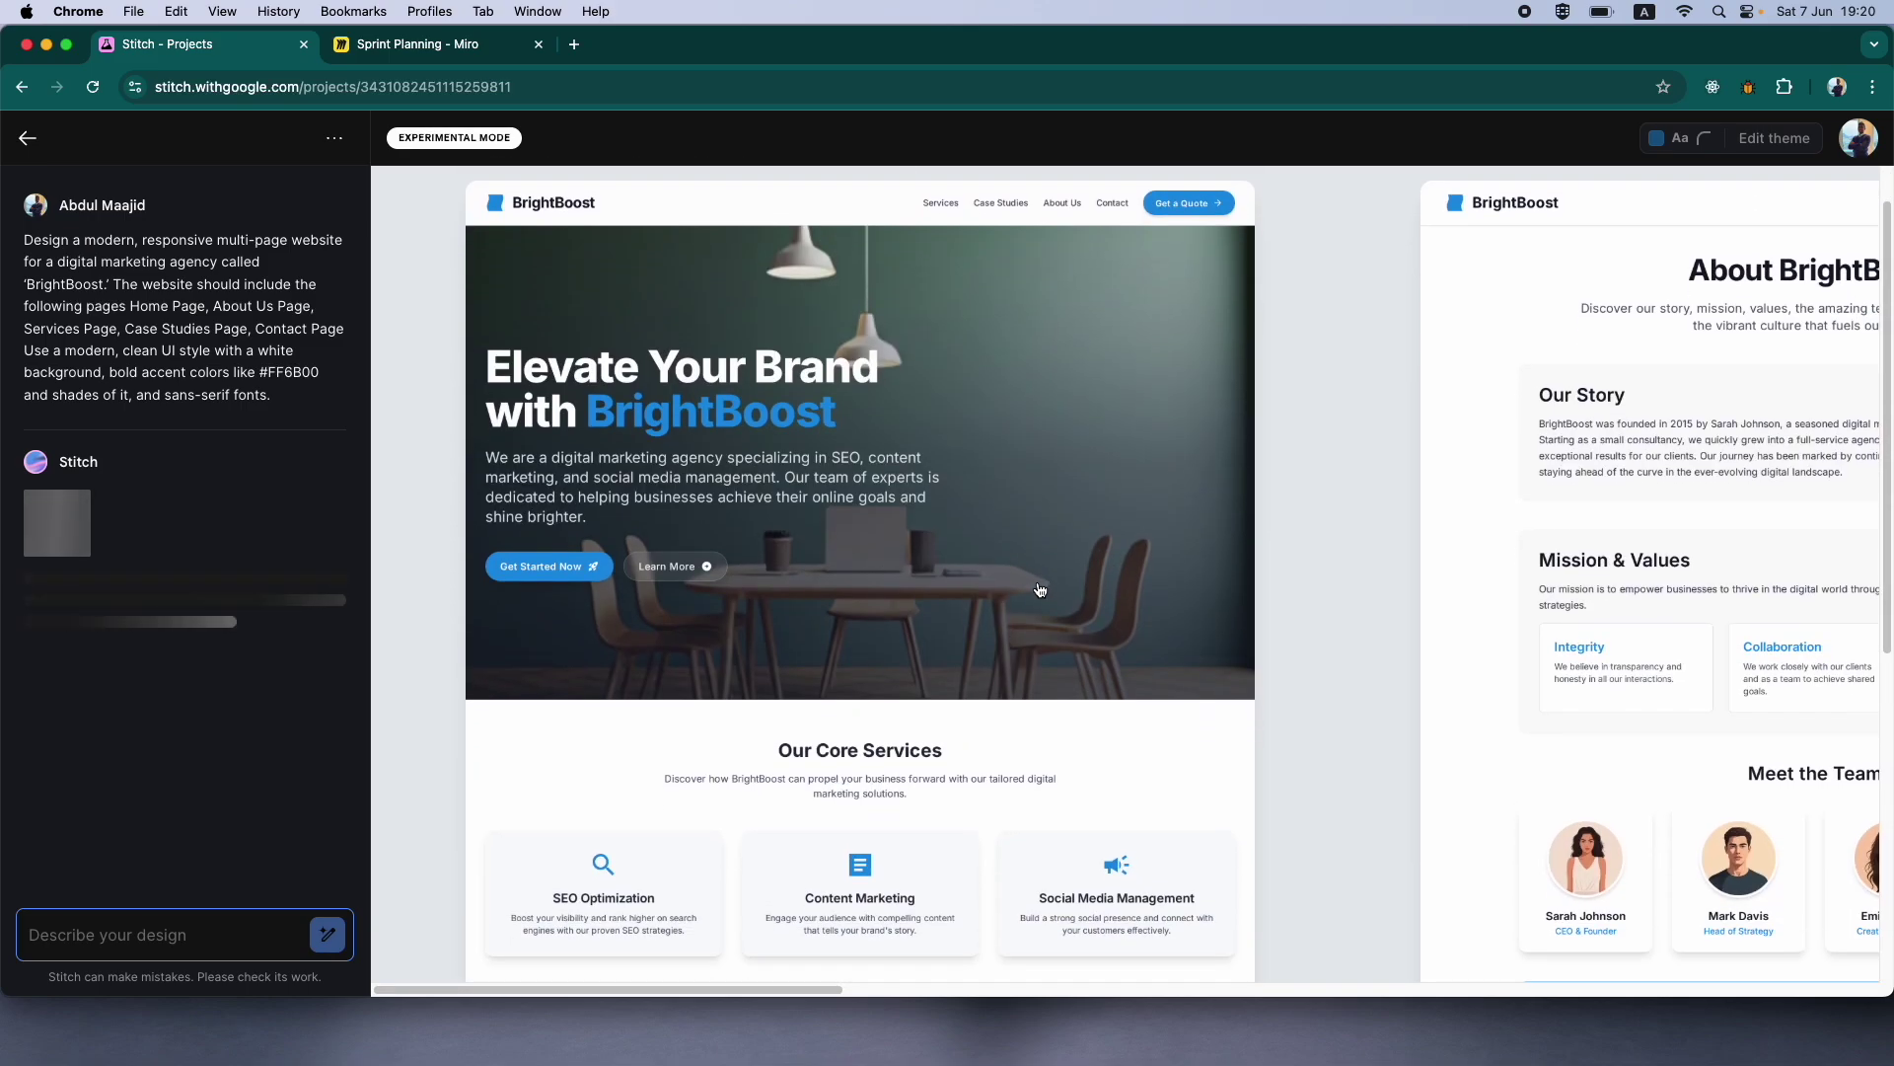
scroll(986, 572, right, 3)
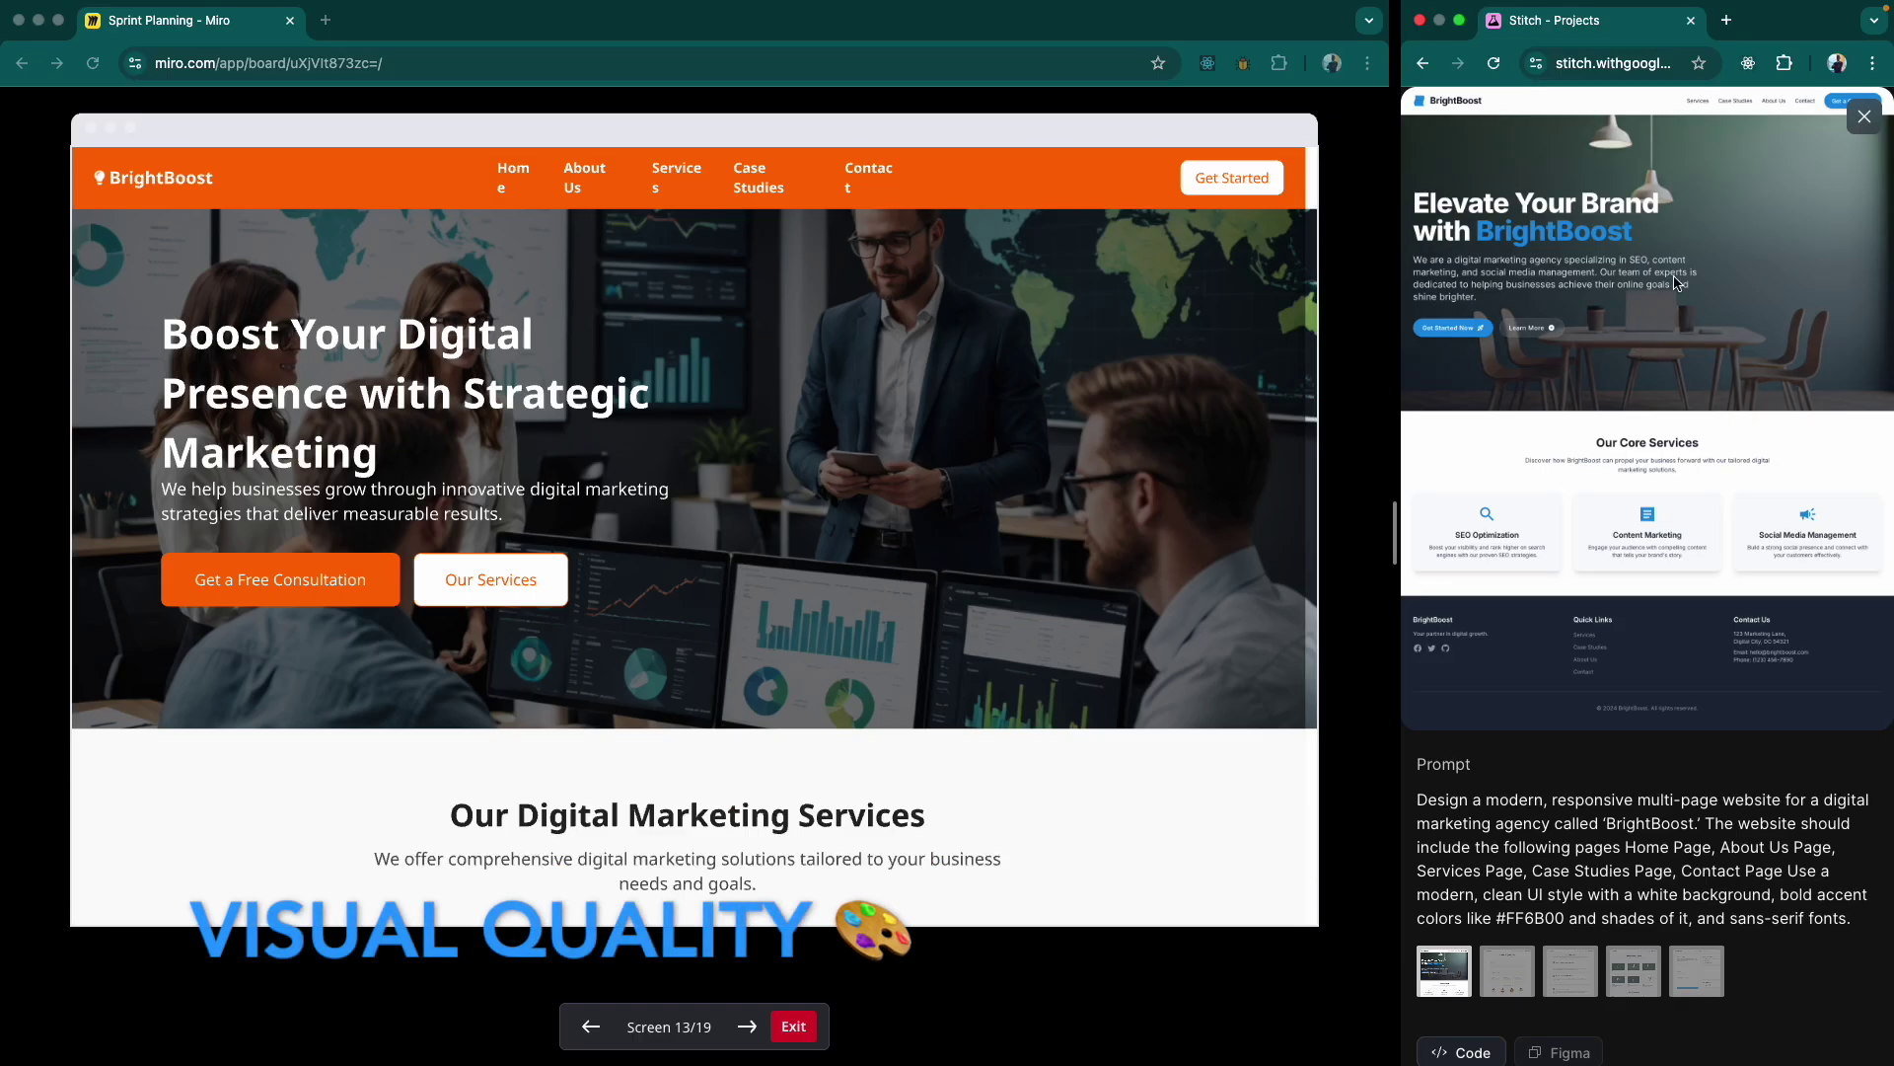
- Play the Miro prototype through to the Contact page screen, then exit the presentation
scroll(900, 578, down, 5)
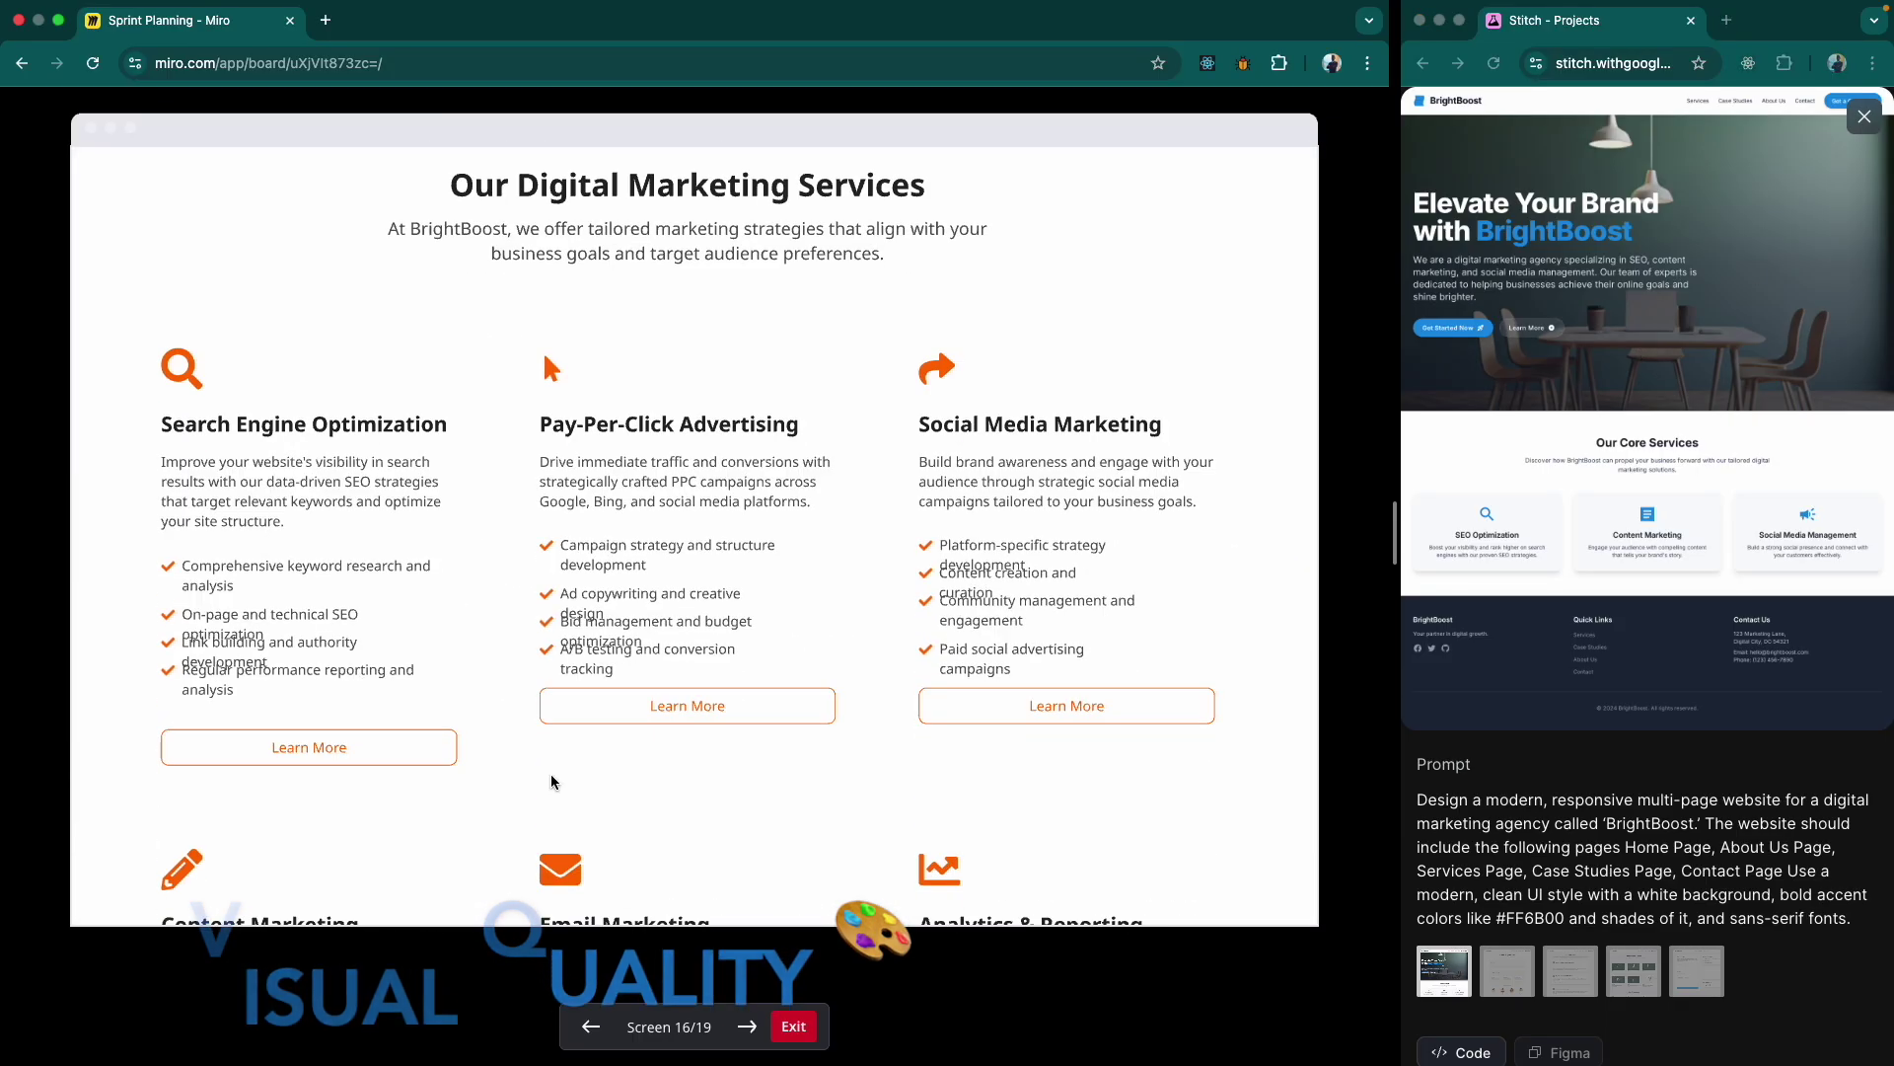
scroll(666, 663, down, 10)
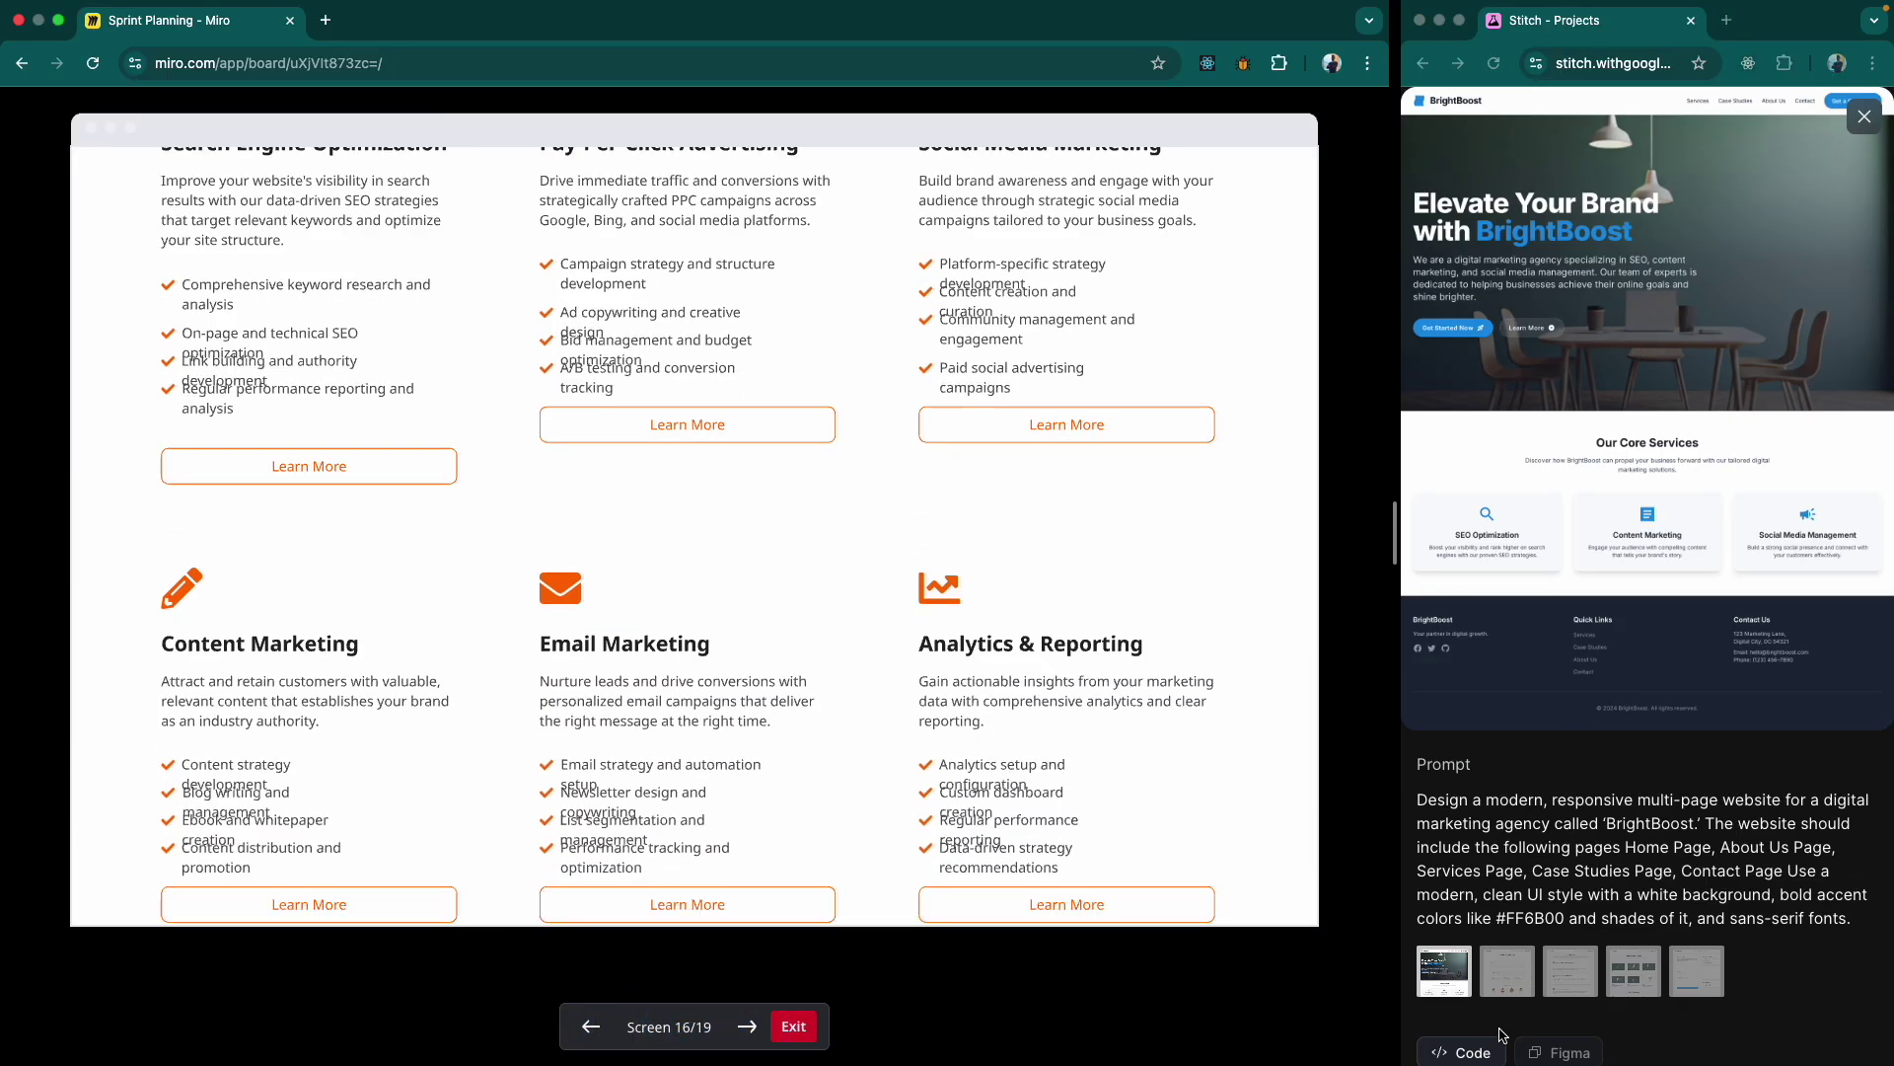
scroll(666, 663, down, 15)
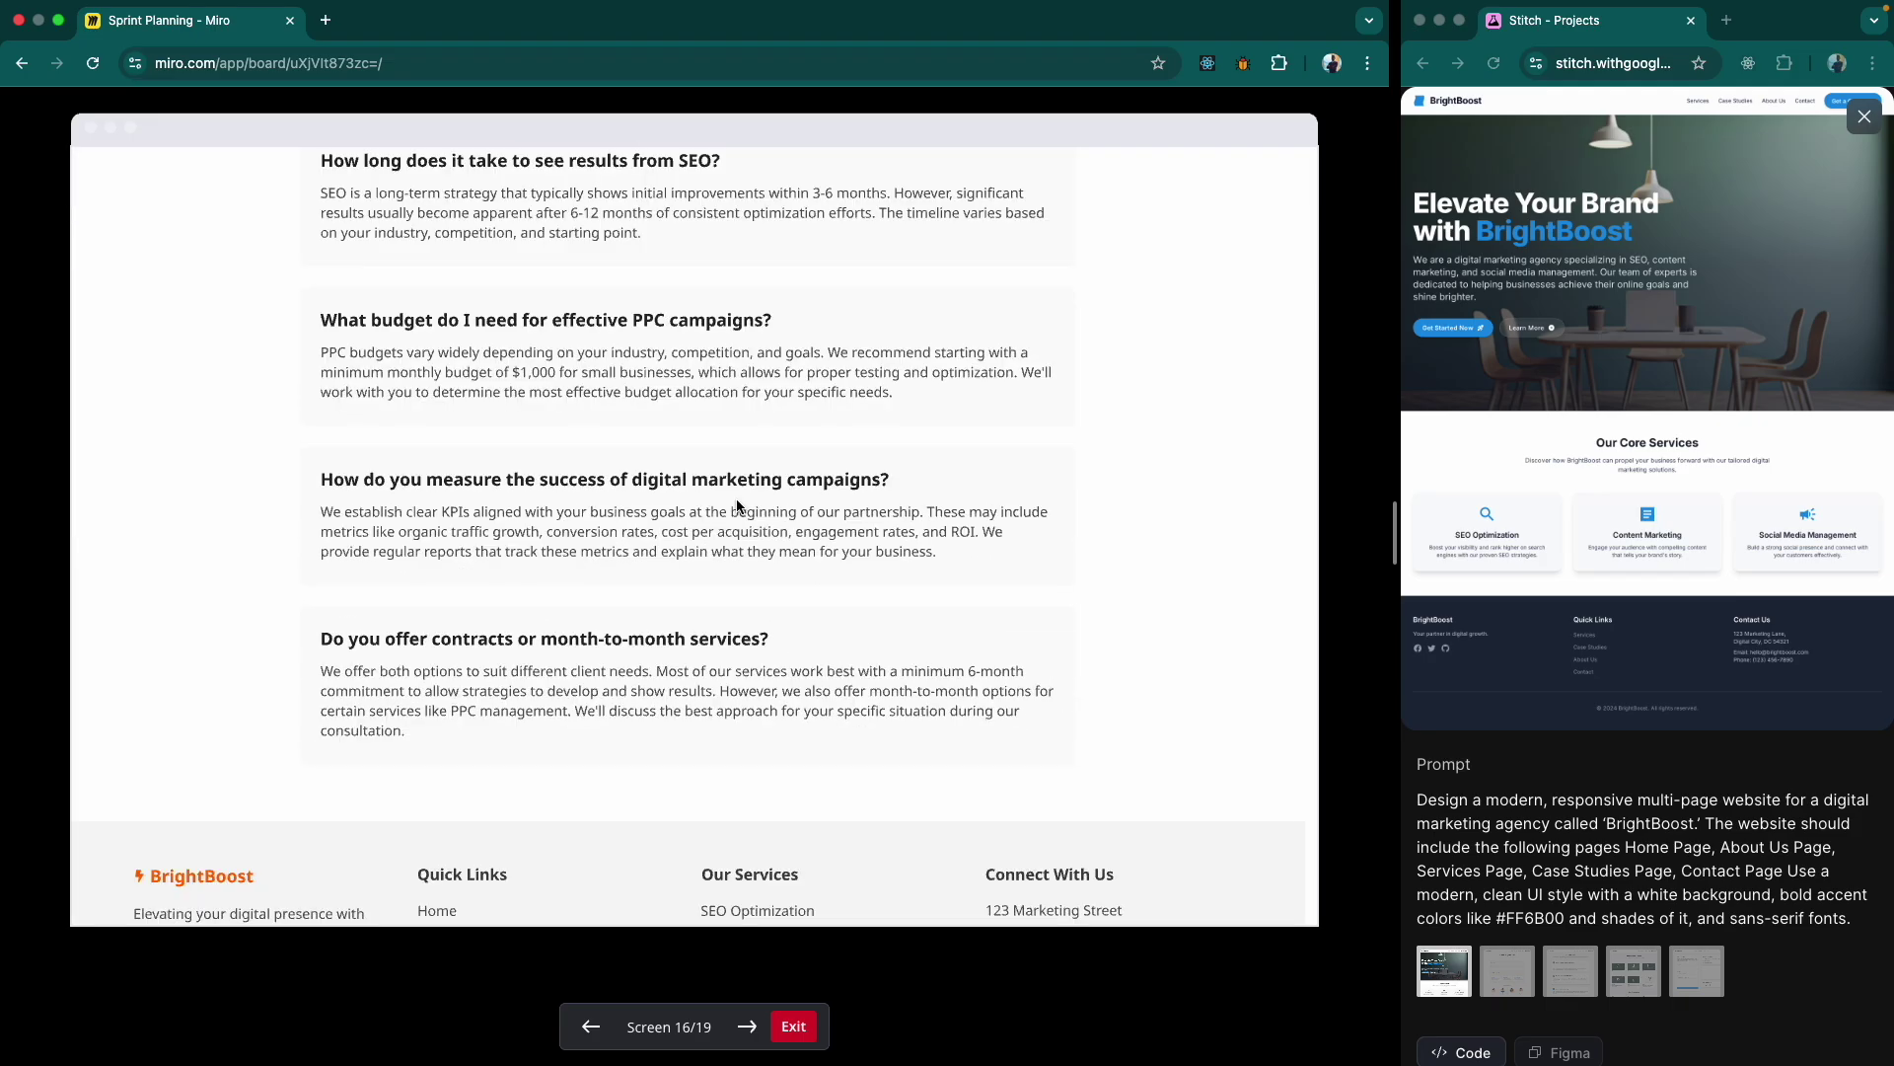
scroll(737, 506, up, 20)
scroll(737, 506, down, 15)
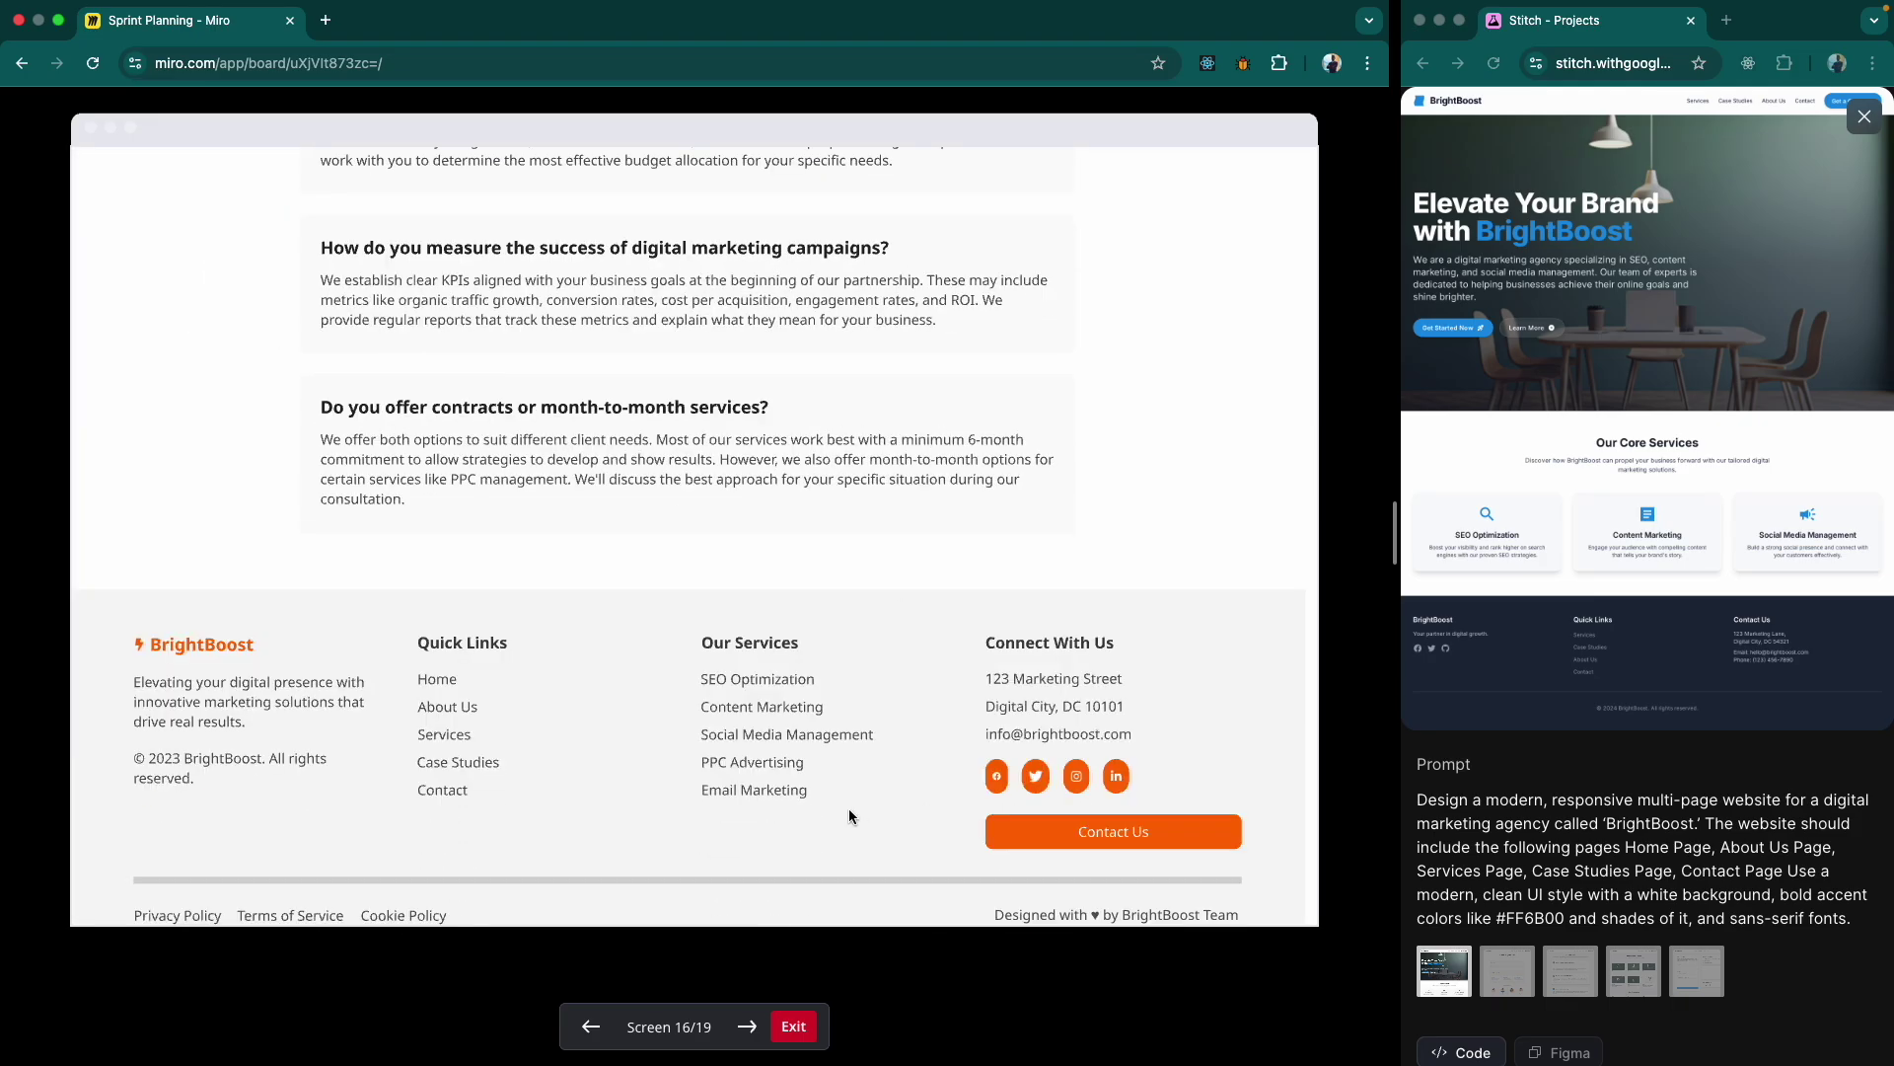
click(747, 1026)
scroll(655, 707, down, 7)
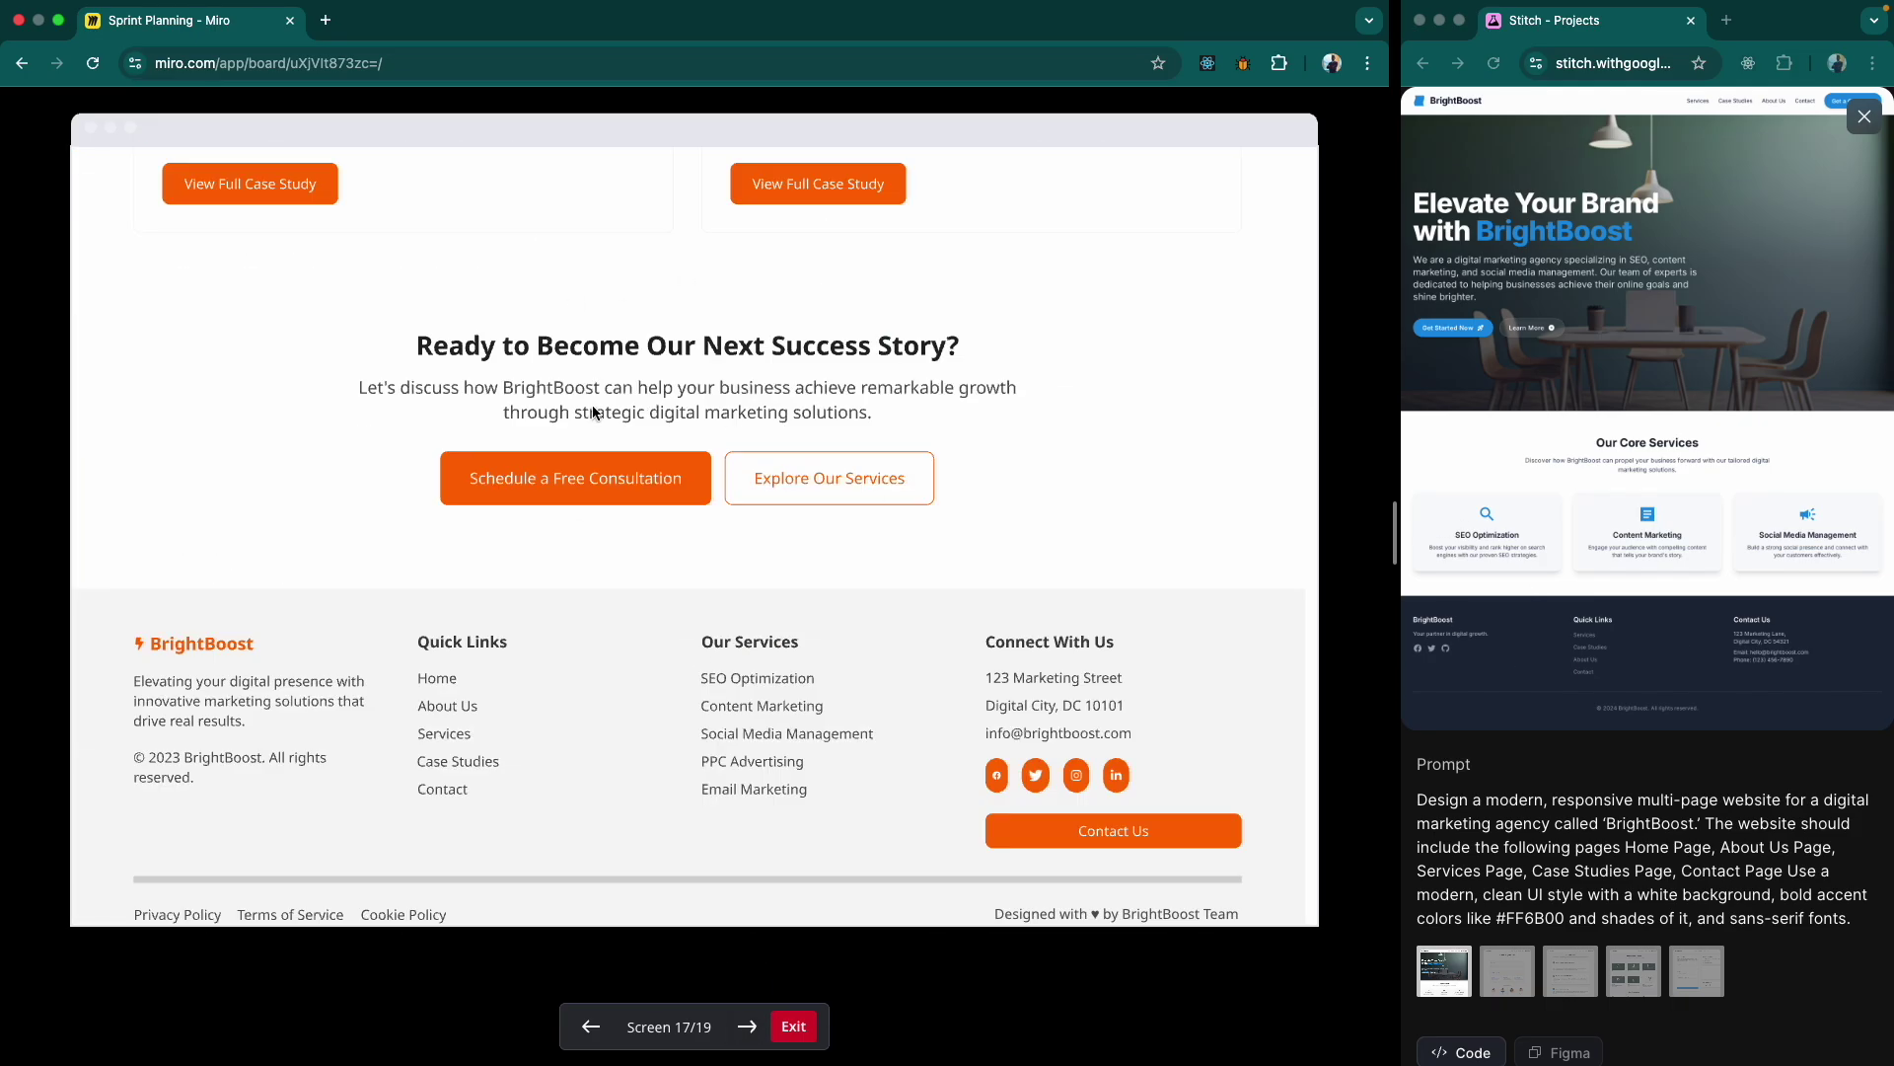
click(747, 1026)
scroll(707, 888, down, 2)
click(794, 1026)
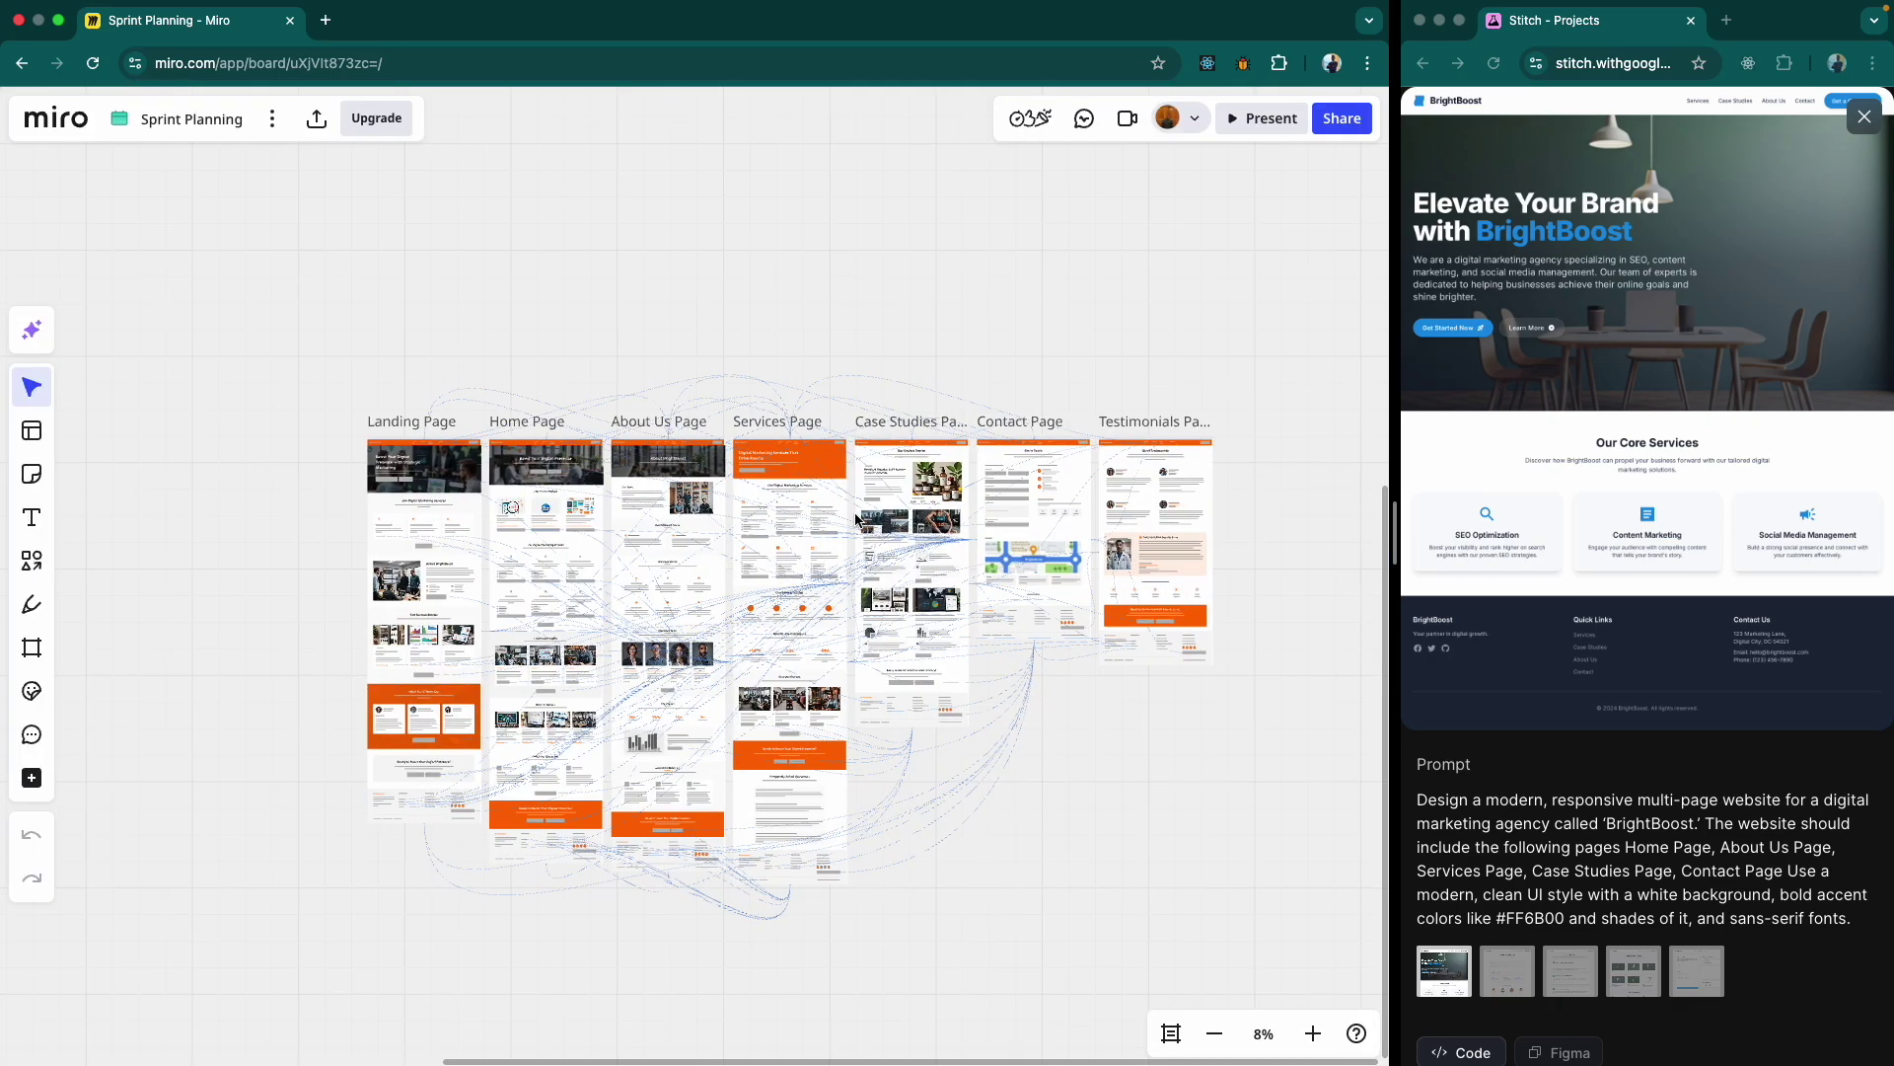
- Preview Miro's About Us page and show Stitch's About BrightBoost design alongside it
click(511, 367)
scroll(697, 710, down, 15)
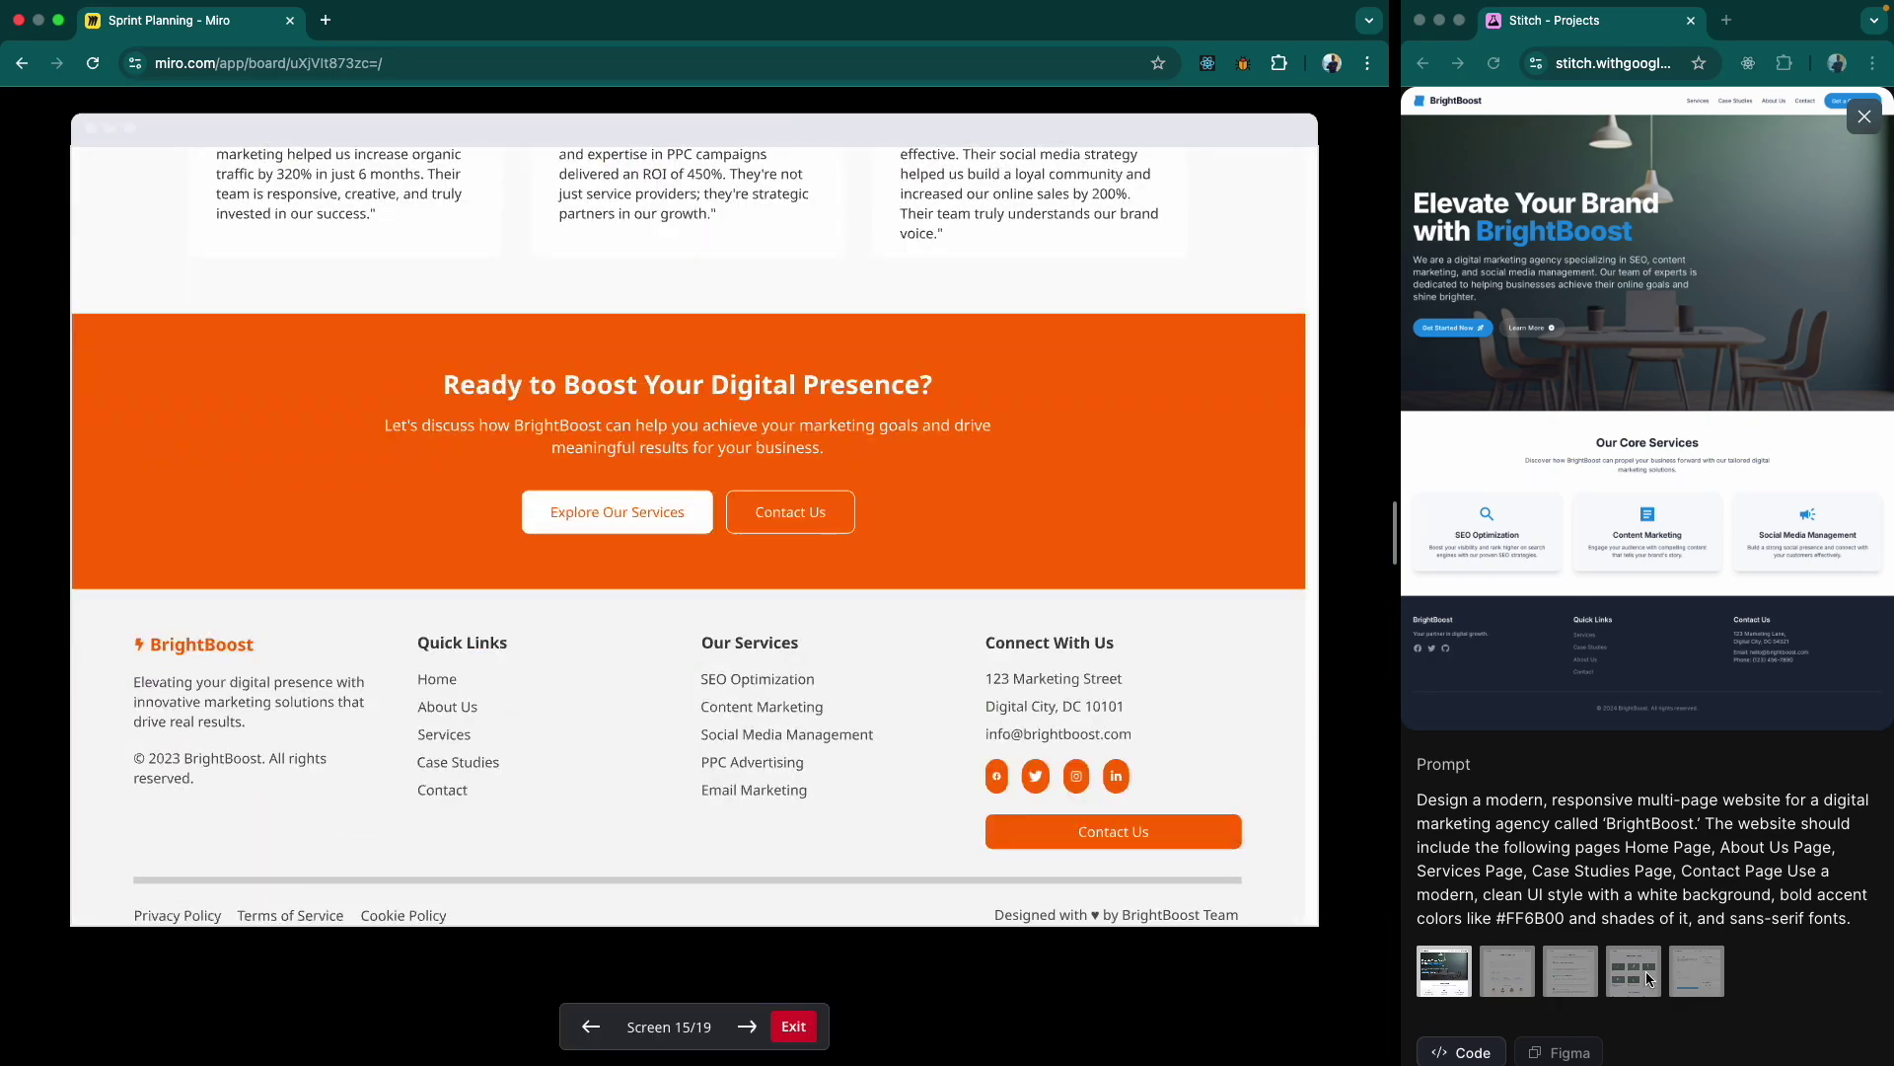
click(1646, 979)
click(1507, 972)
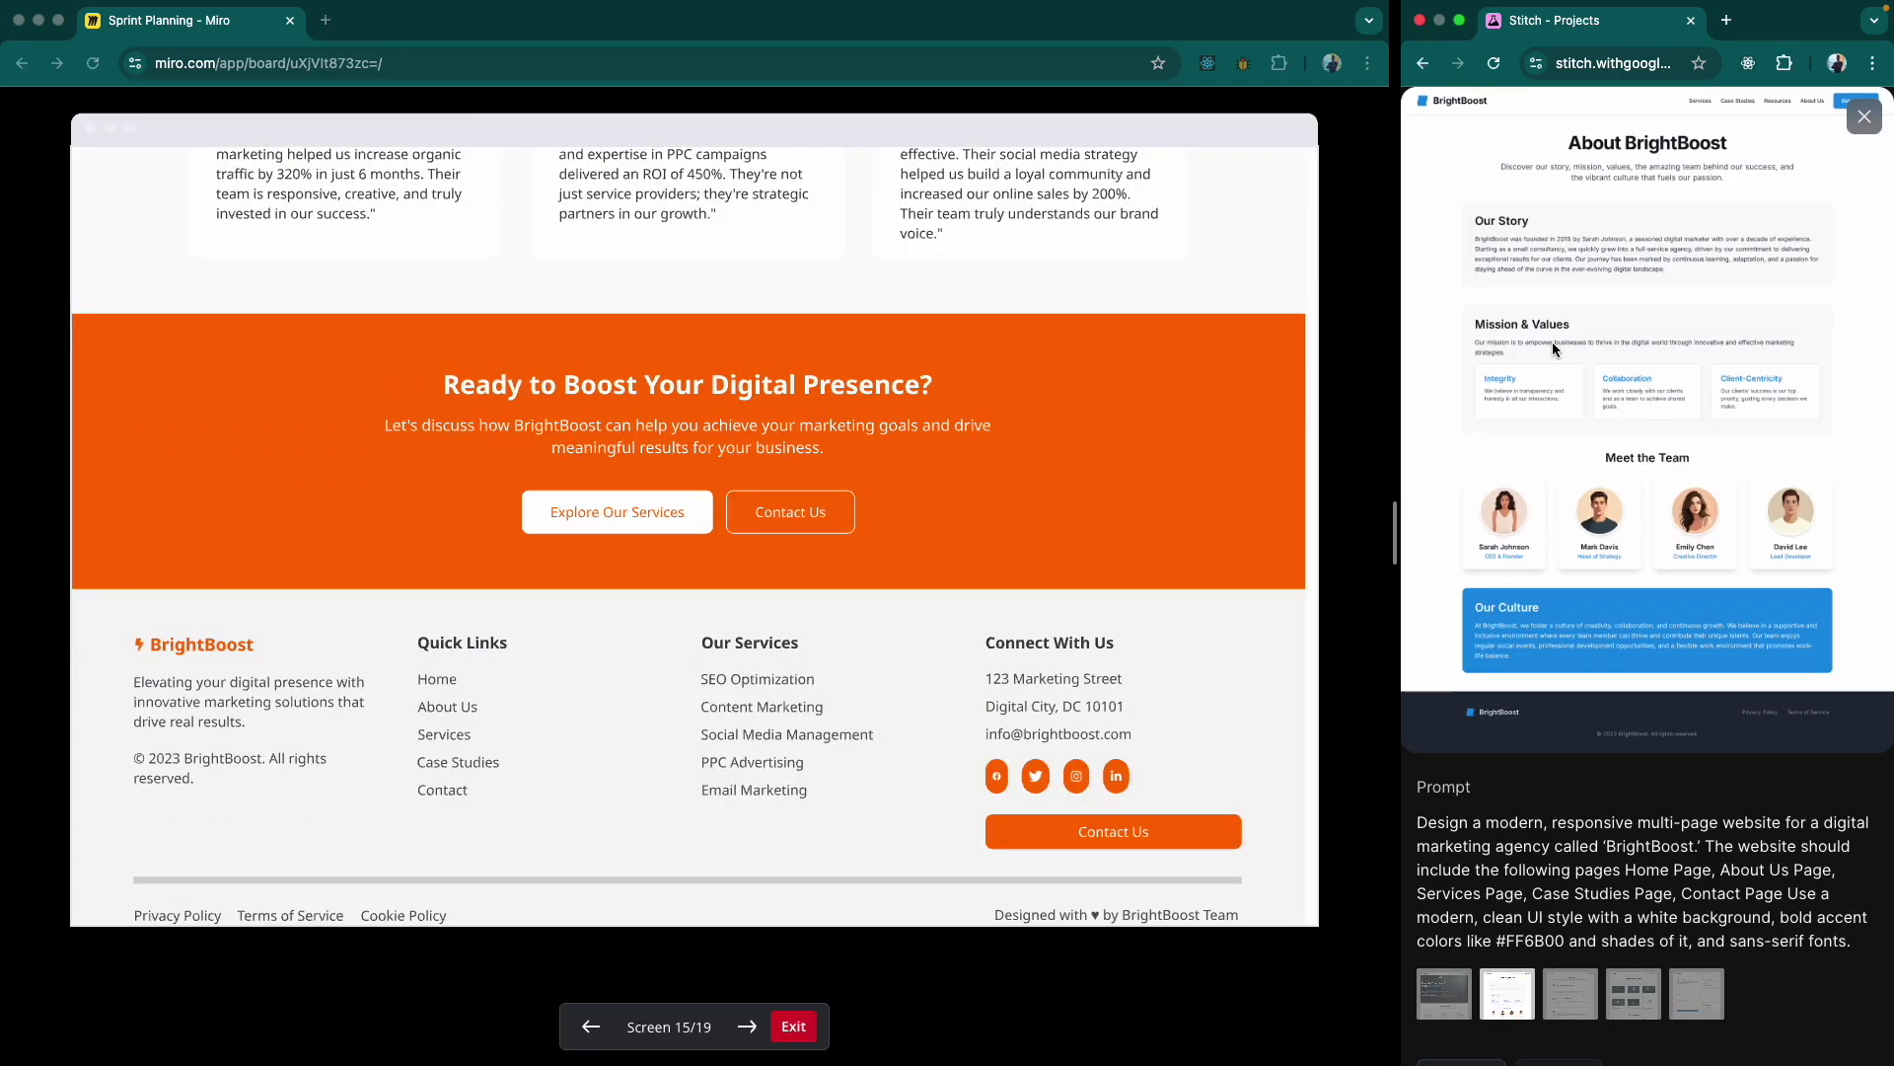
scroll(843, 617, up, 3)
scroll(844, 616, up, 10)
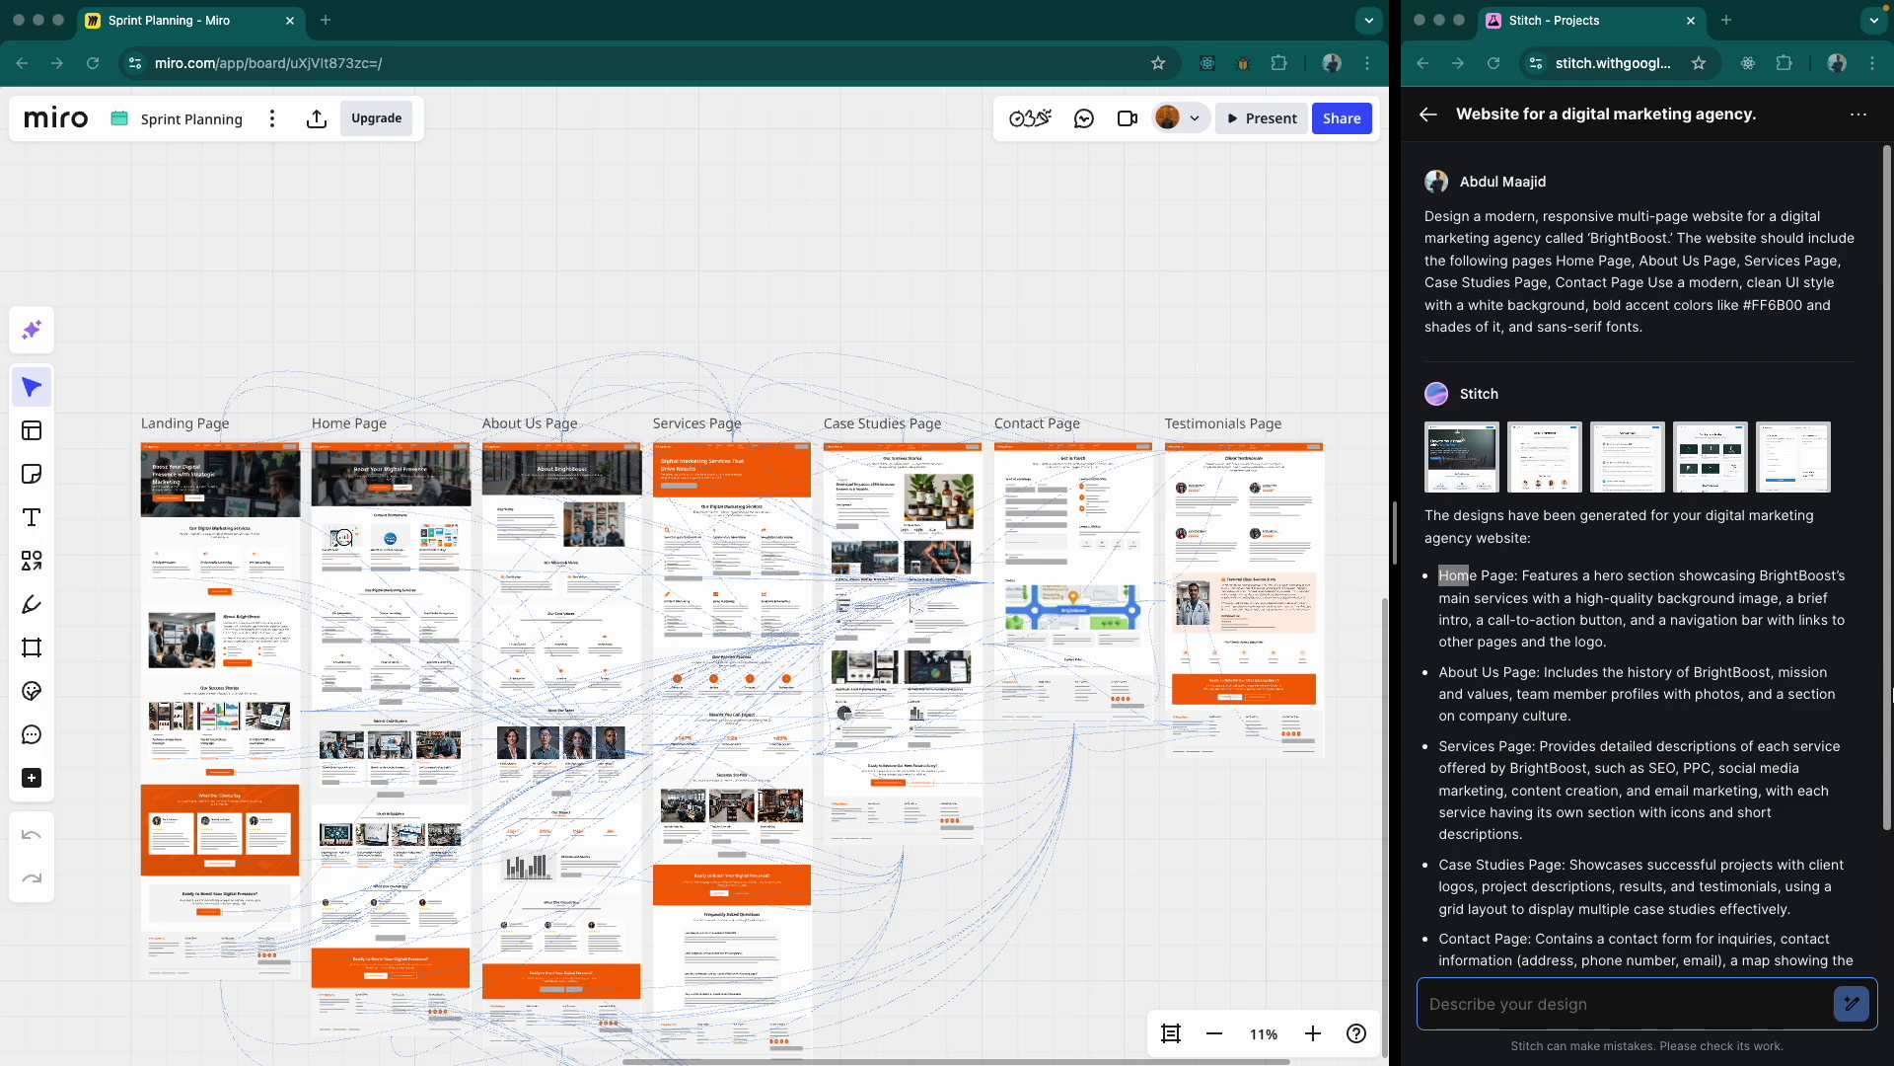
- Open Stitch's full preview of the Home design, 'Elevate Your Brand with BrightBoost'
click(1472, 456)
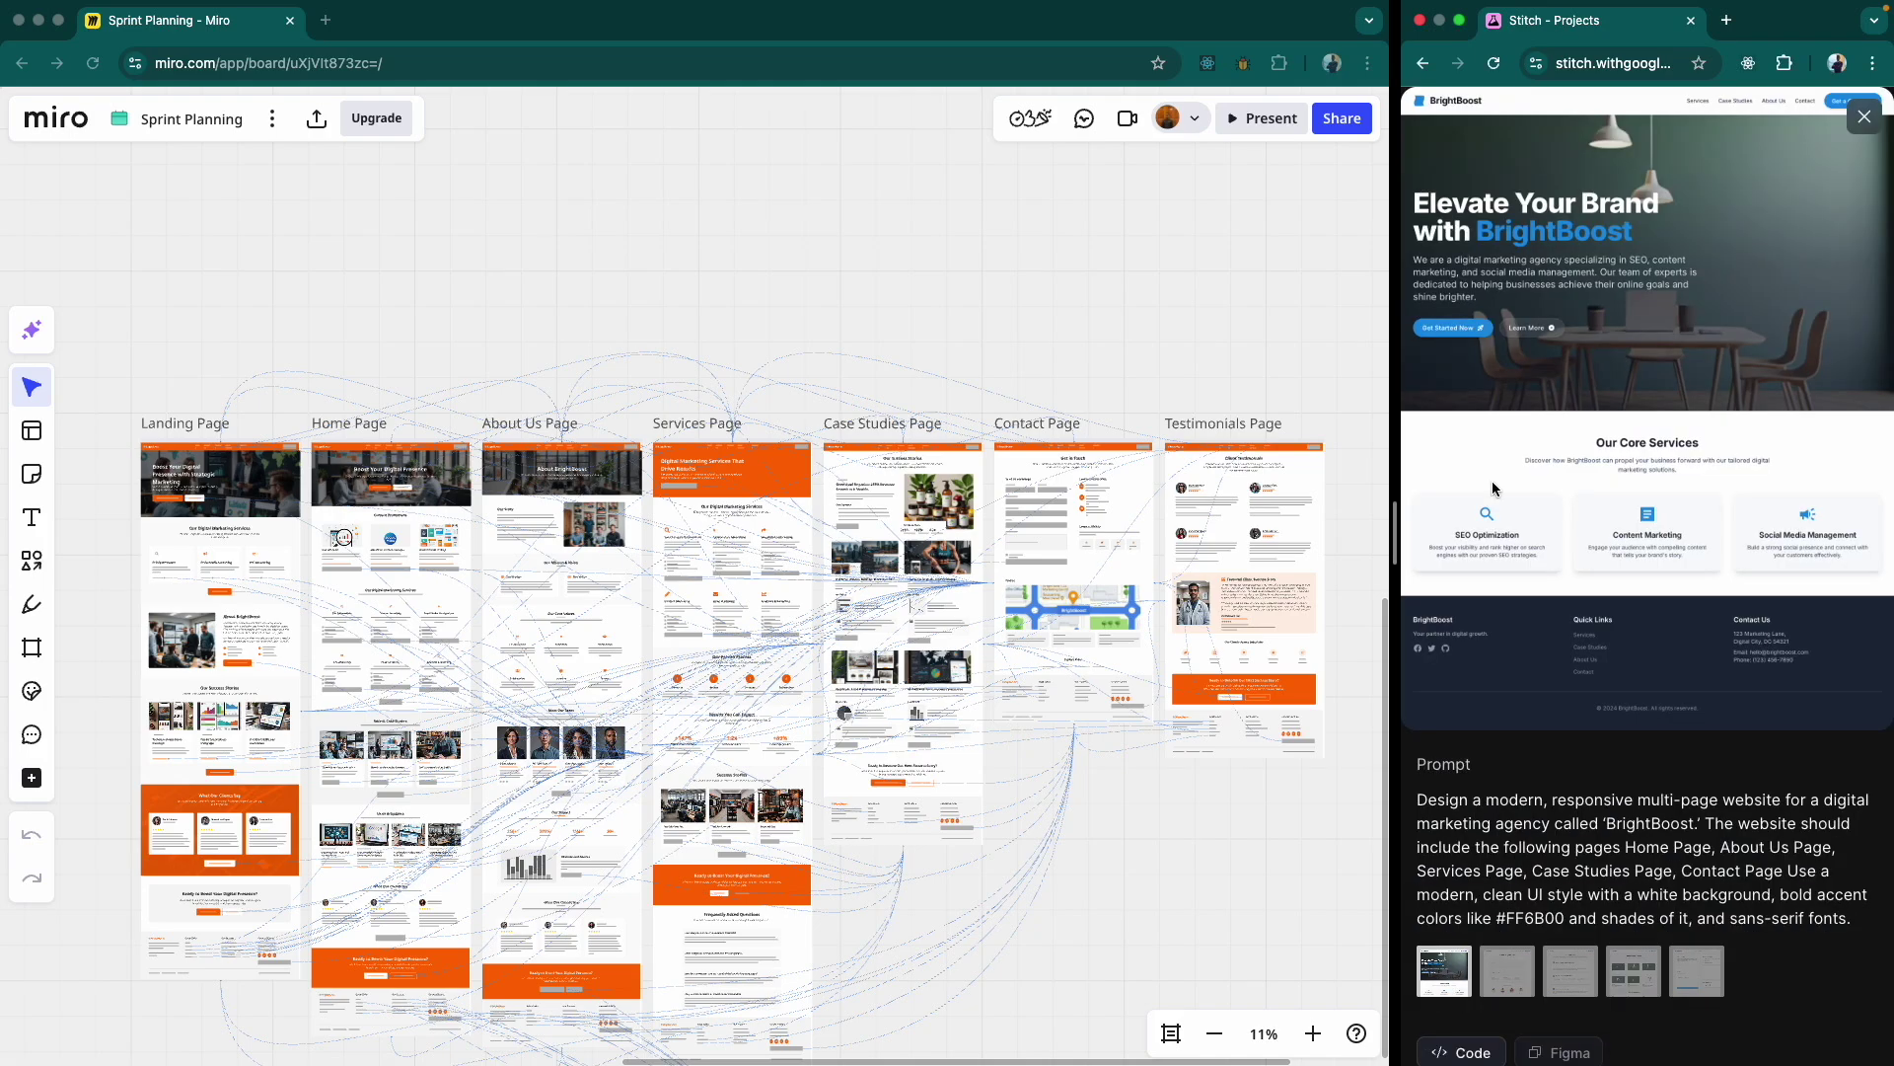
- Scroll through the Stitch Home page preview's SEO, Content Marketing and Social Media sections, then return to Miro
scroll(1701, 983, down, 3)
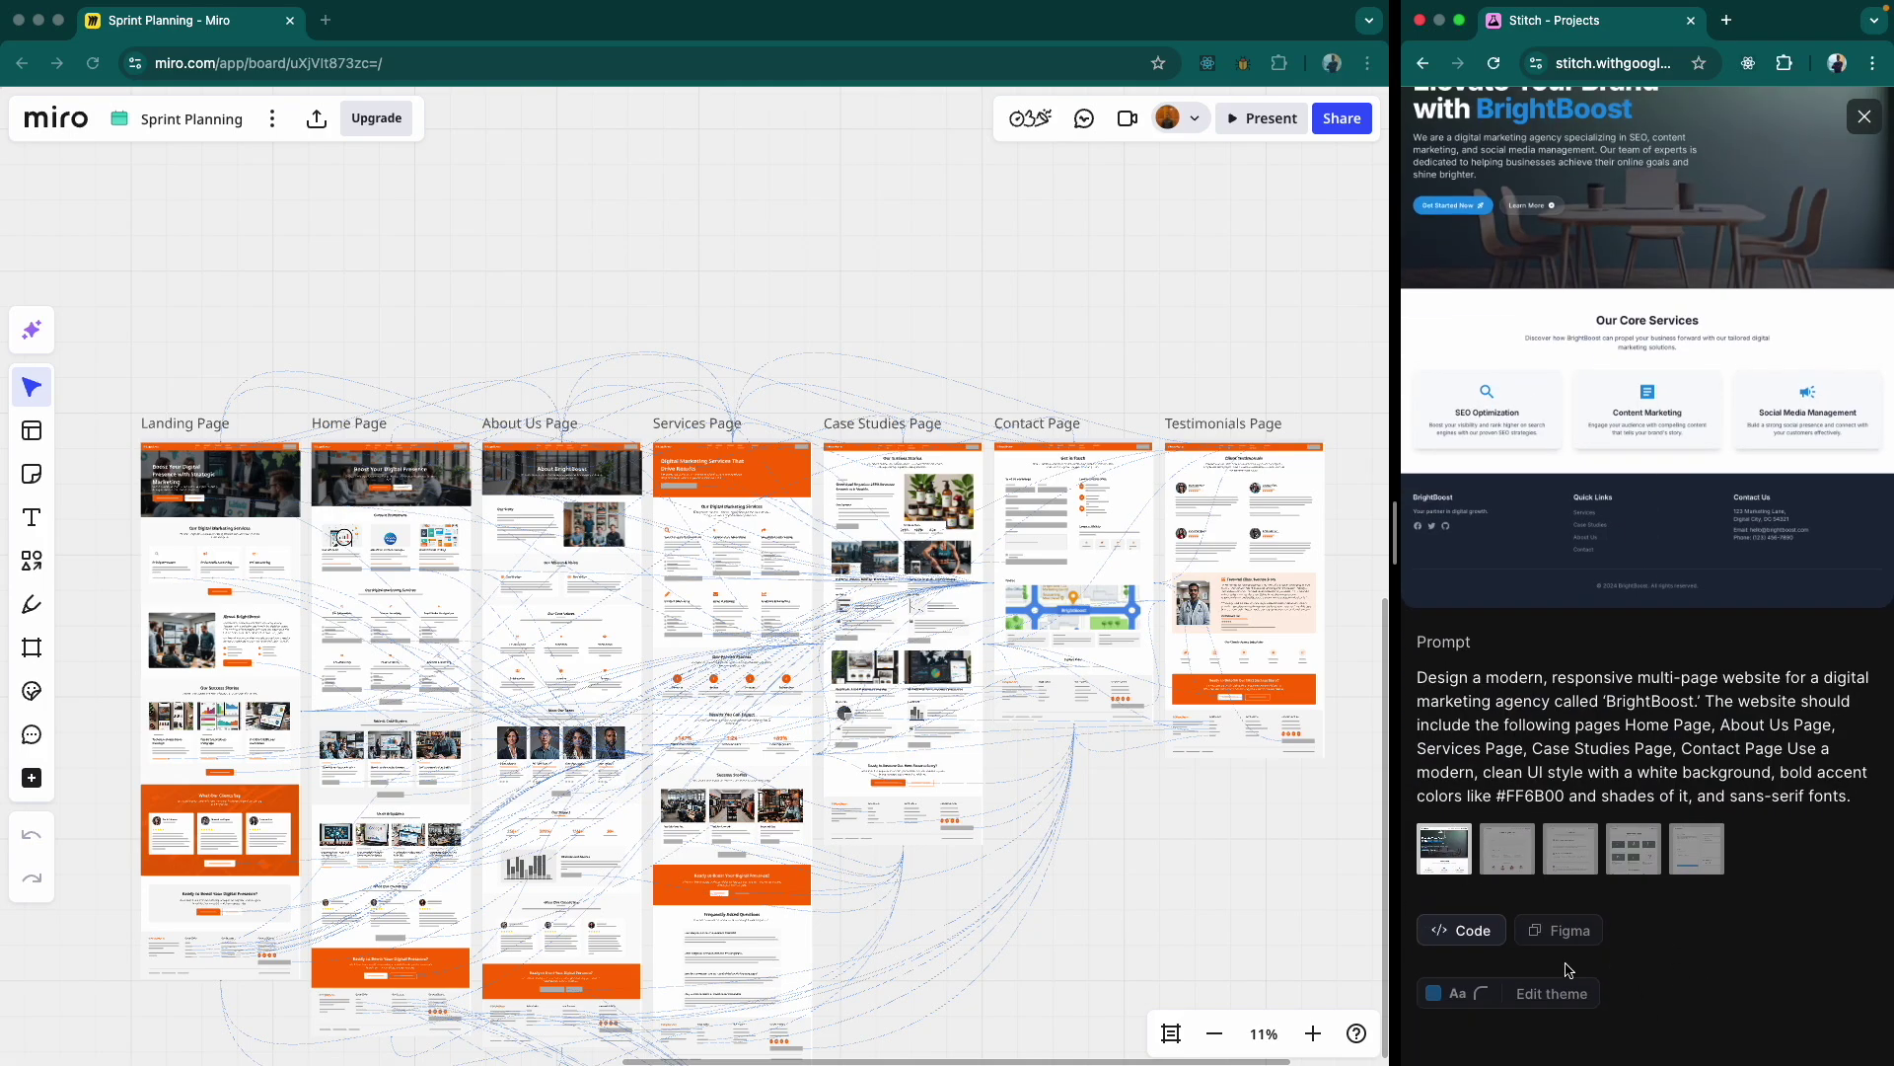
scroll(1595, 582, down, 1)
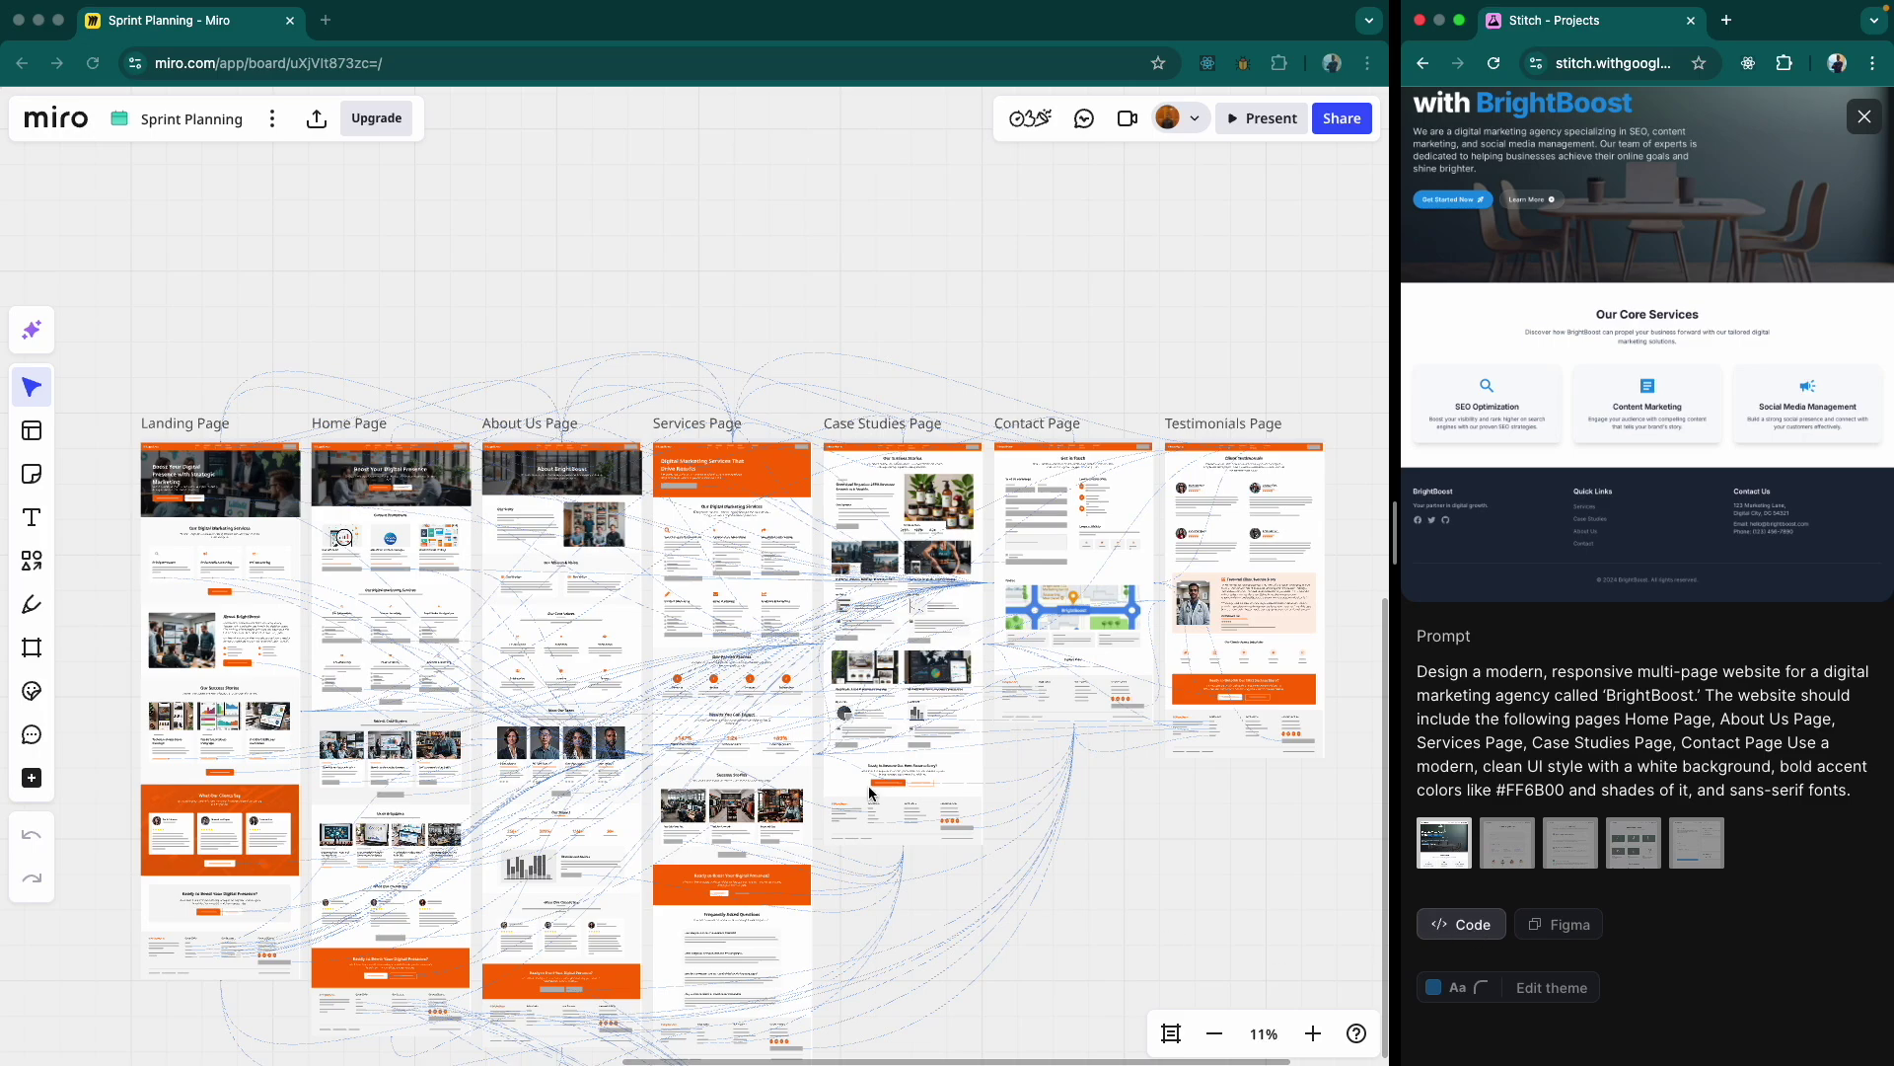
scroll(1495, 552, up, 3)
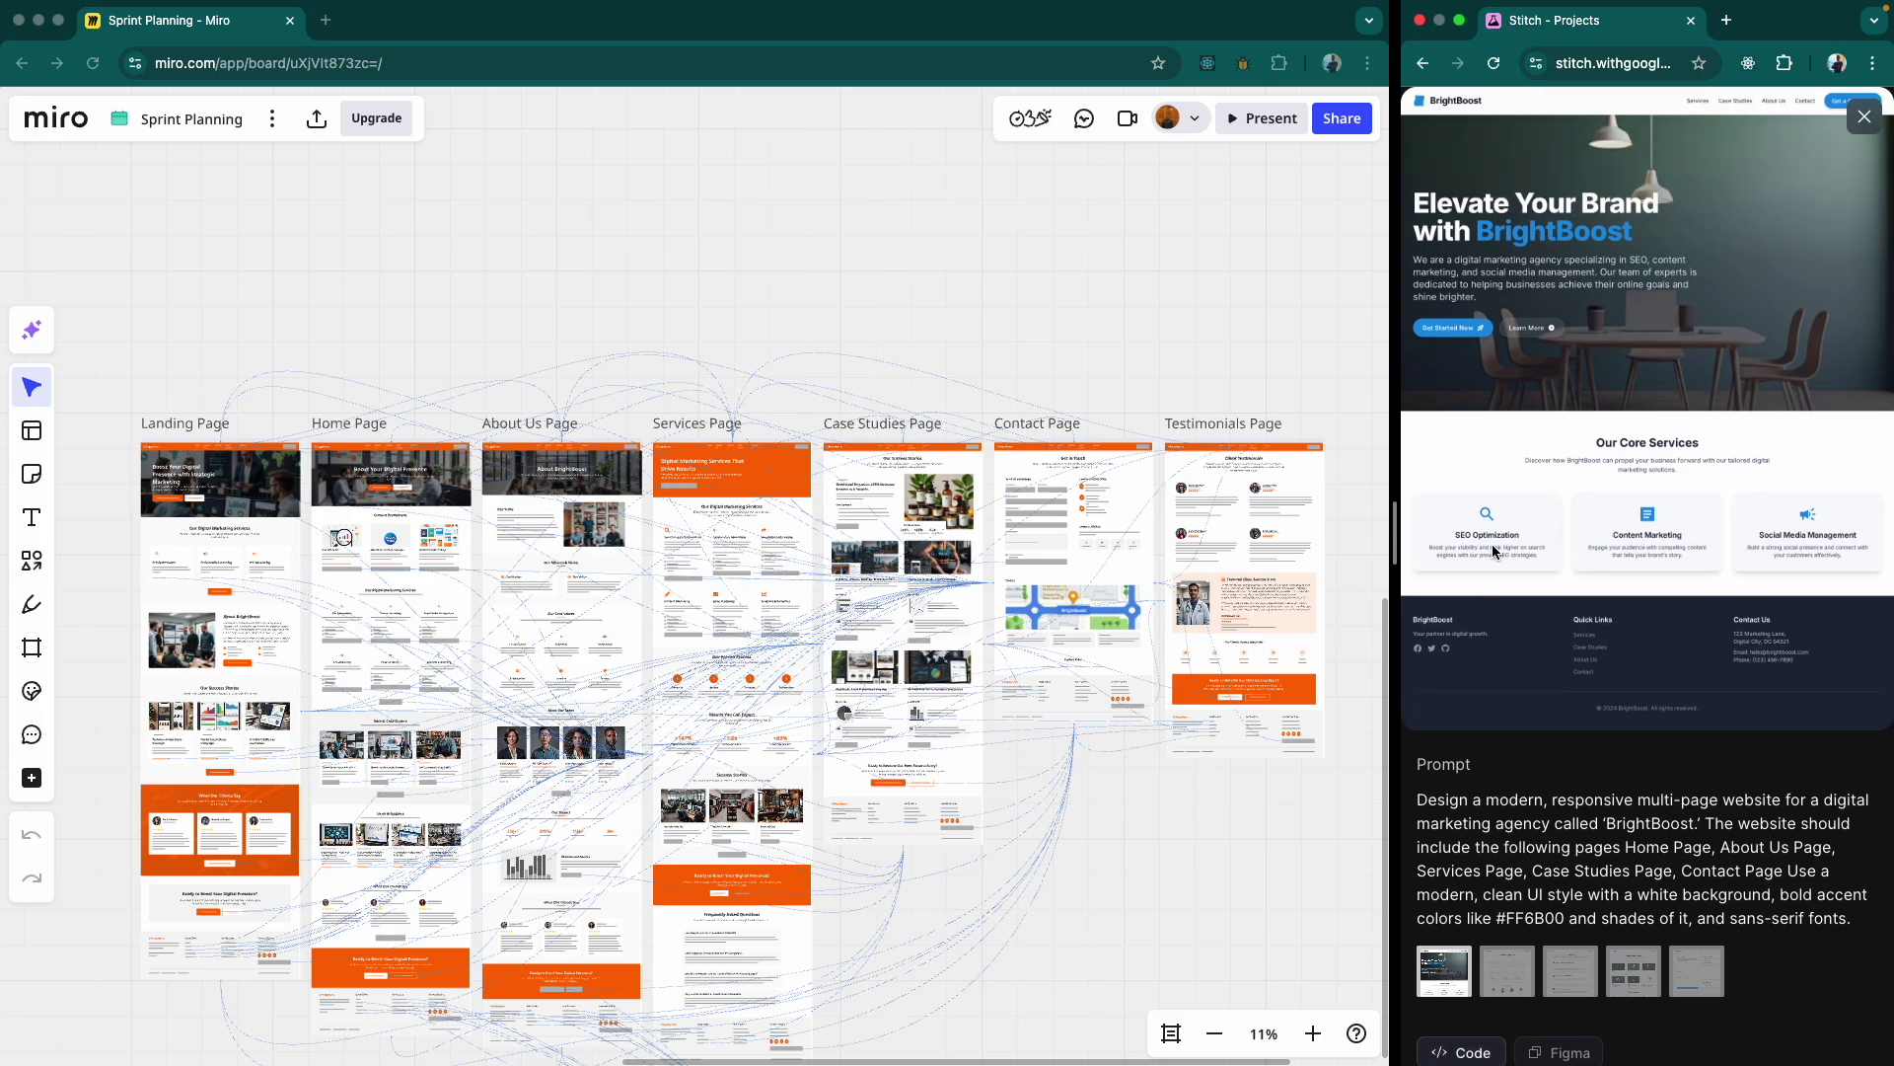
scroll(1559, 296, down, 3)
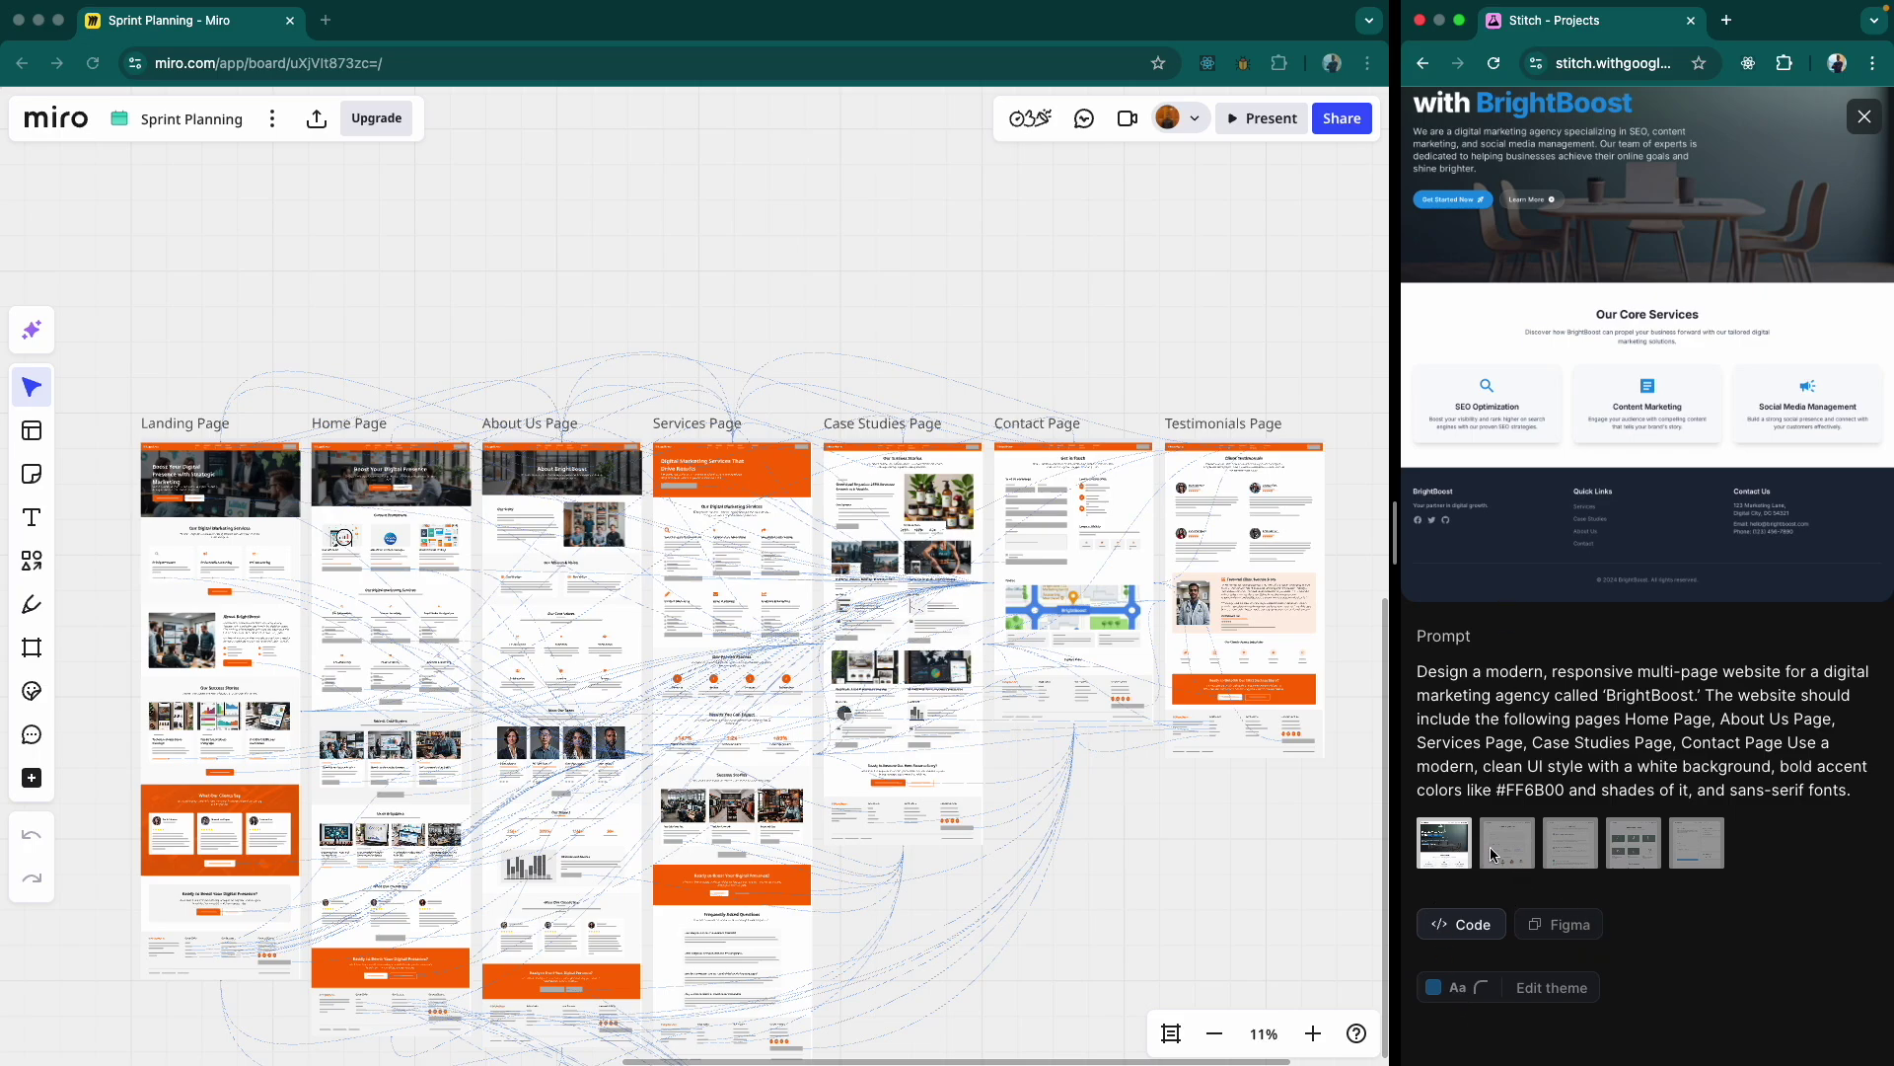
scroll(1527, 479, up, 3)
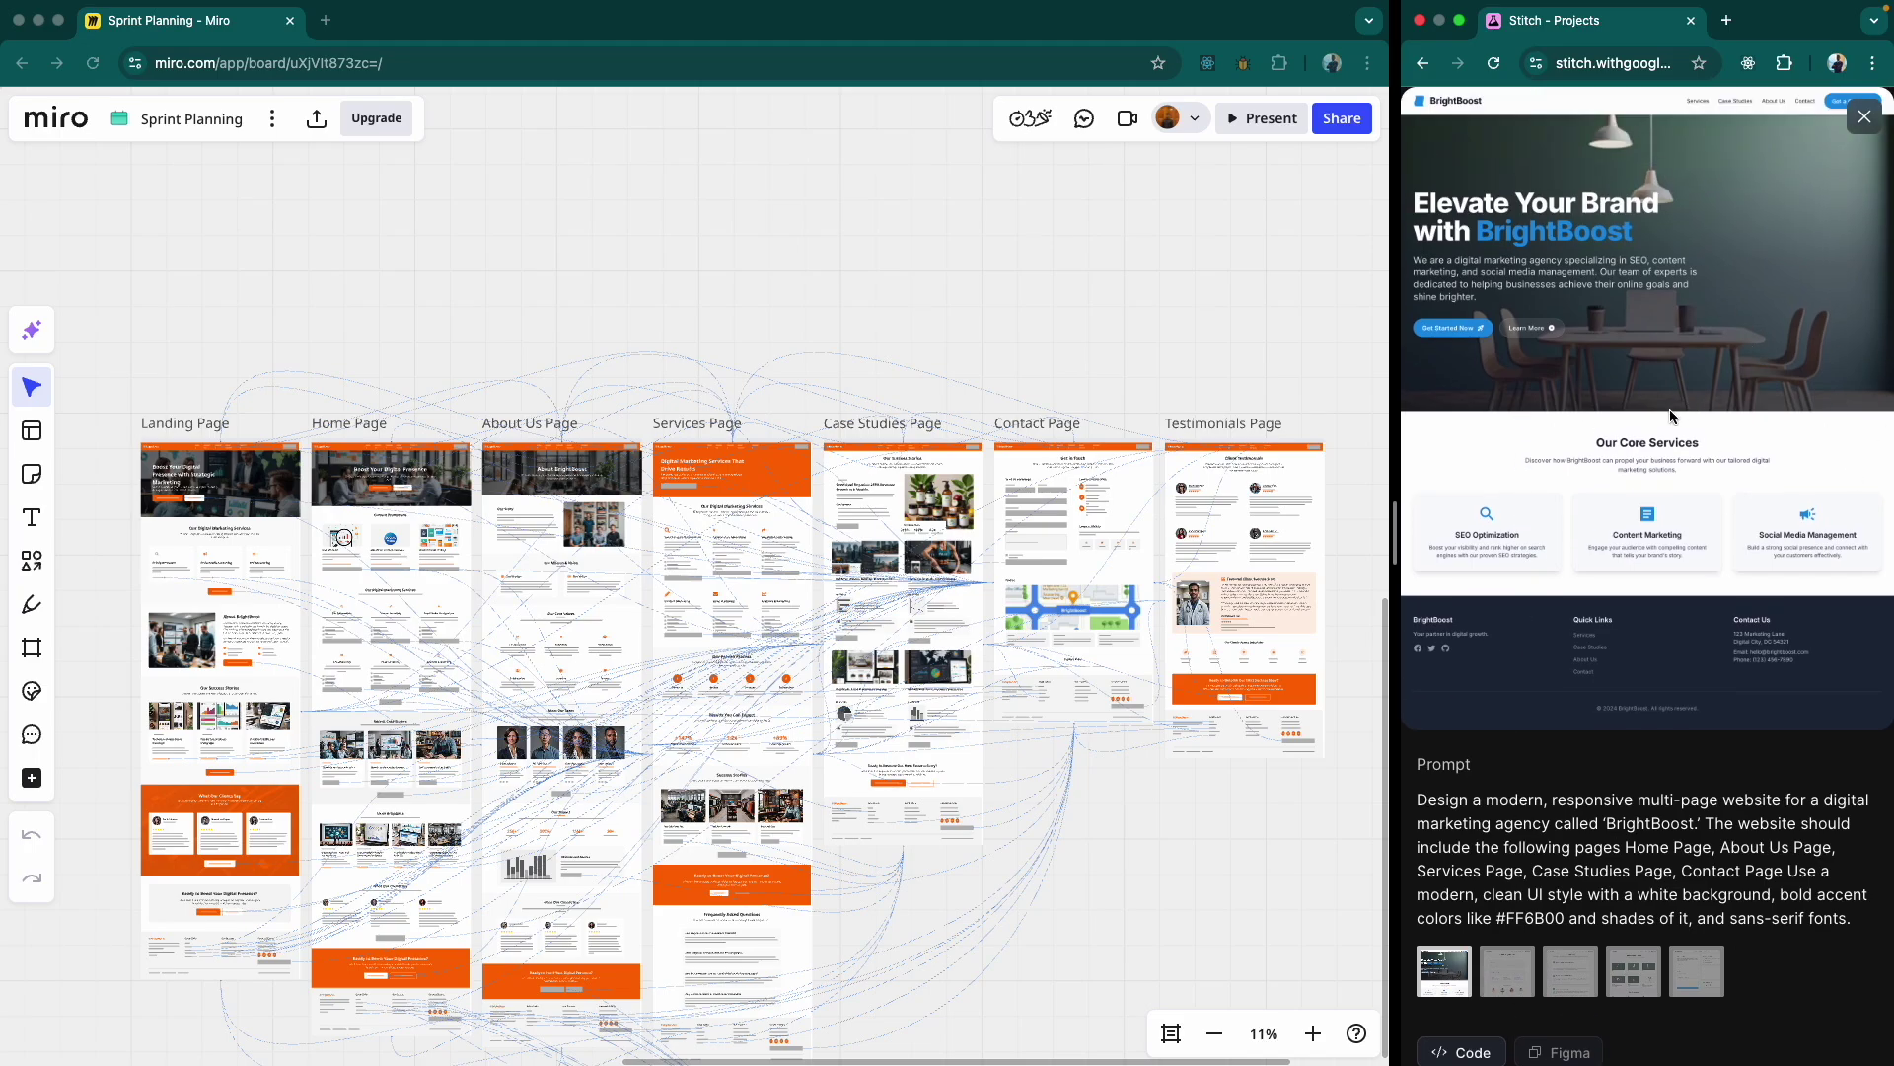
scroll(1669, 409, down, 2)
scroll(1655, 239, up, 2)
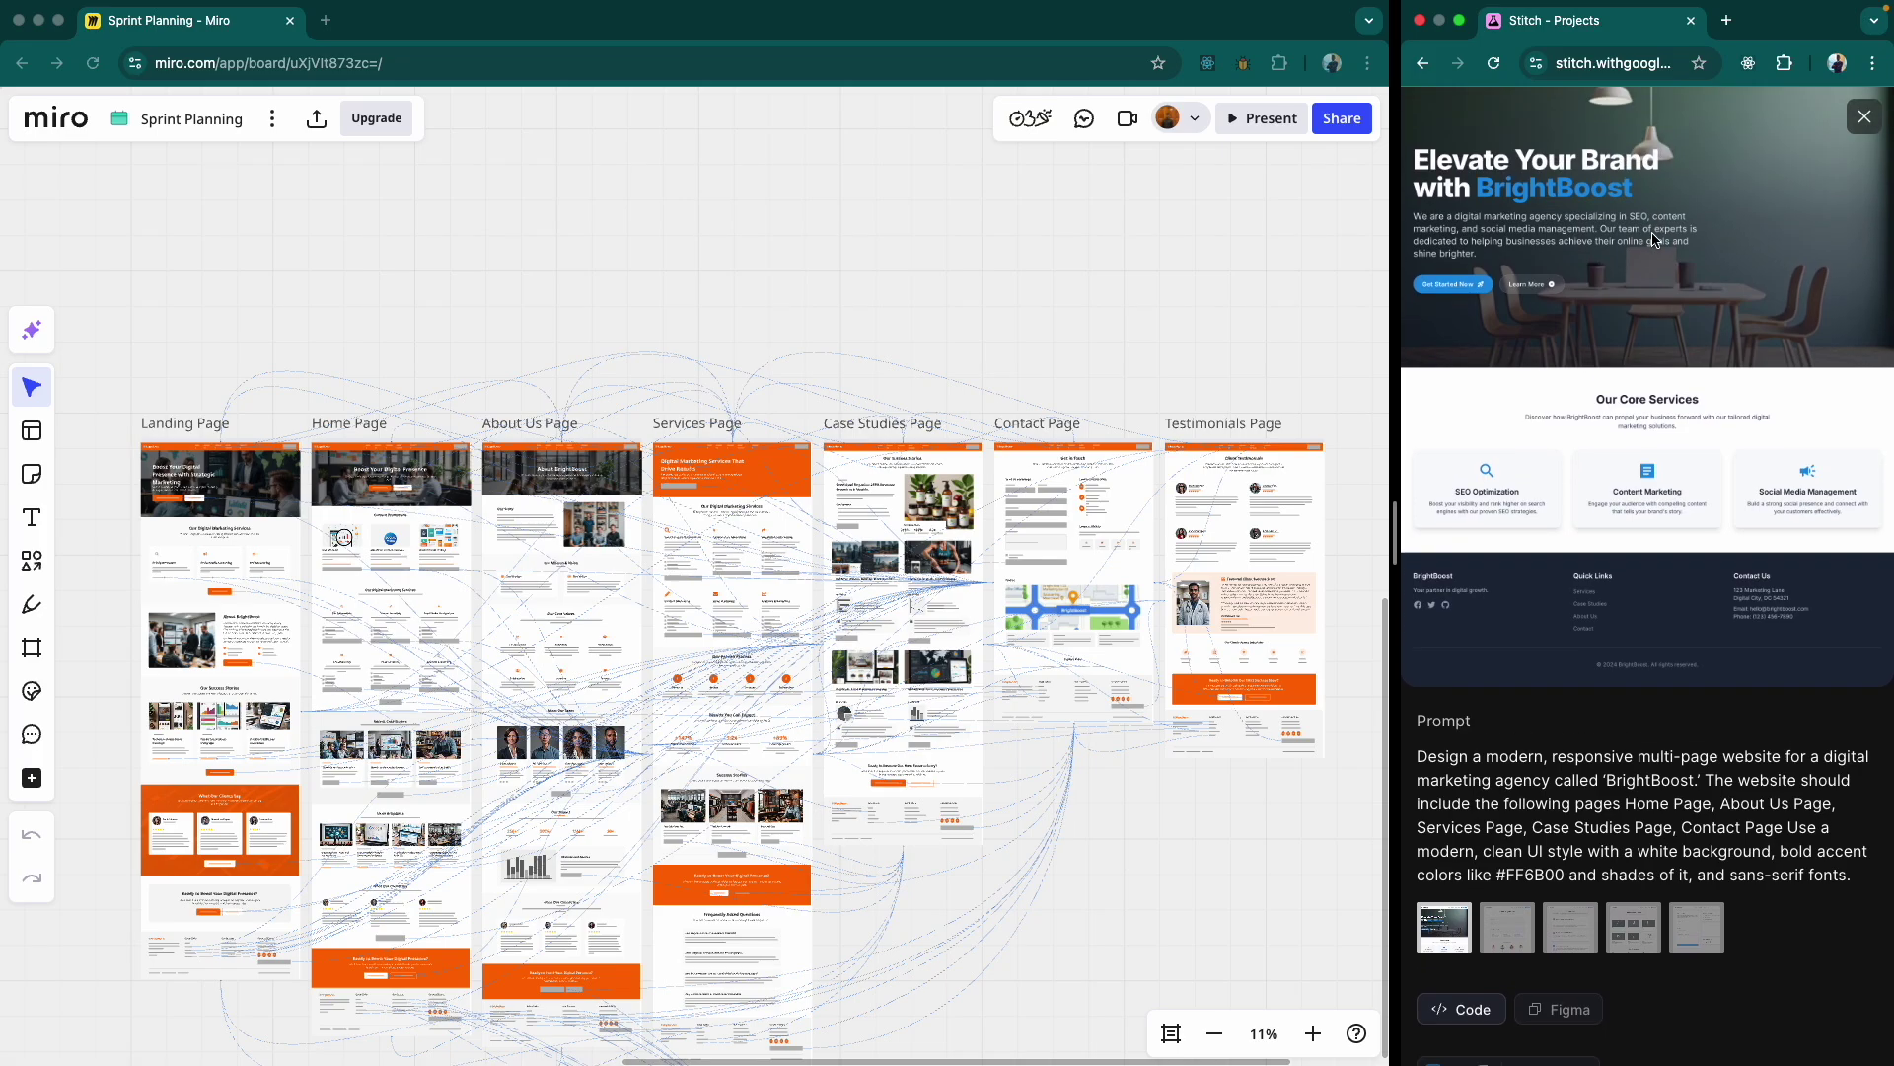
scroll(1655, 239, down, 3)
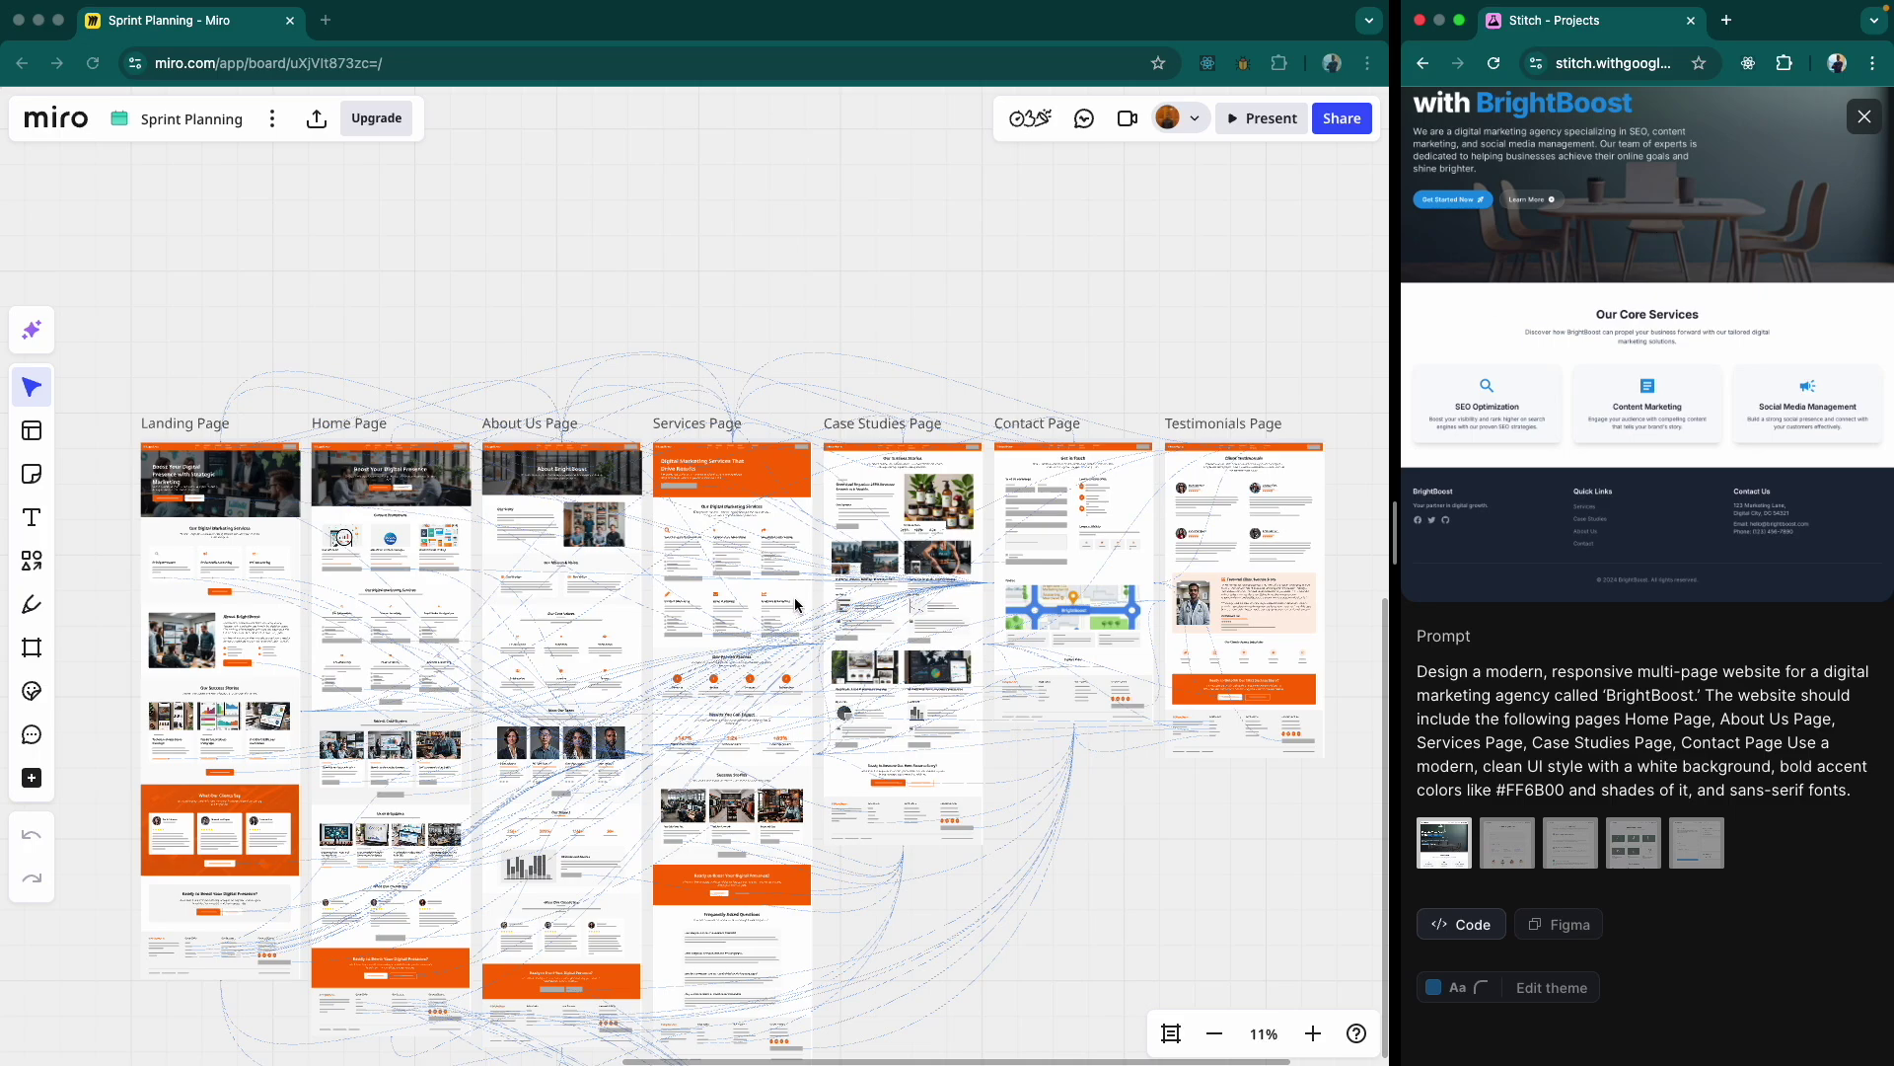
scroll(800, 607, down, 3)
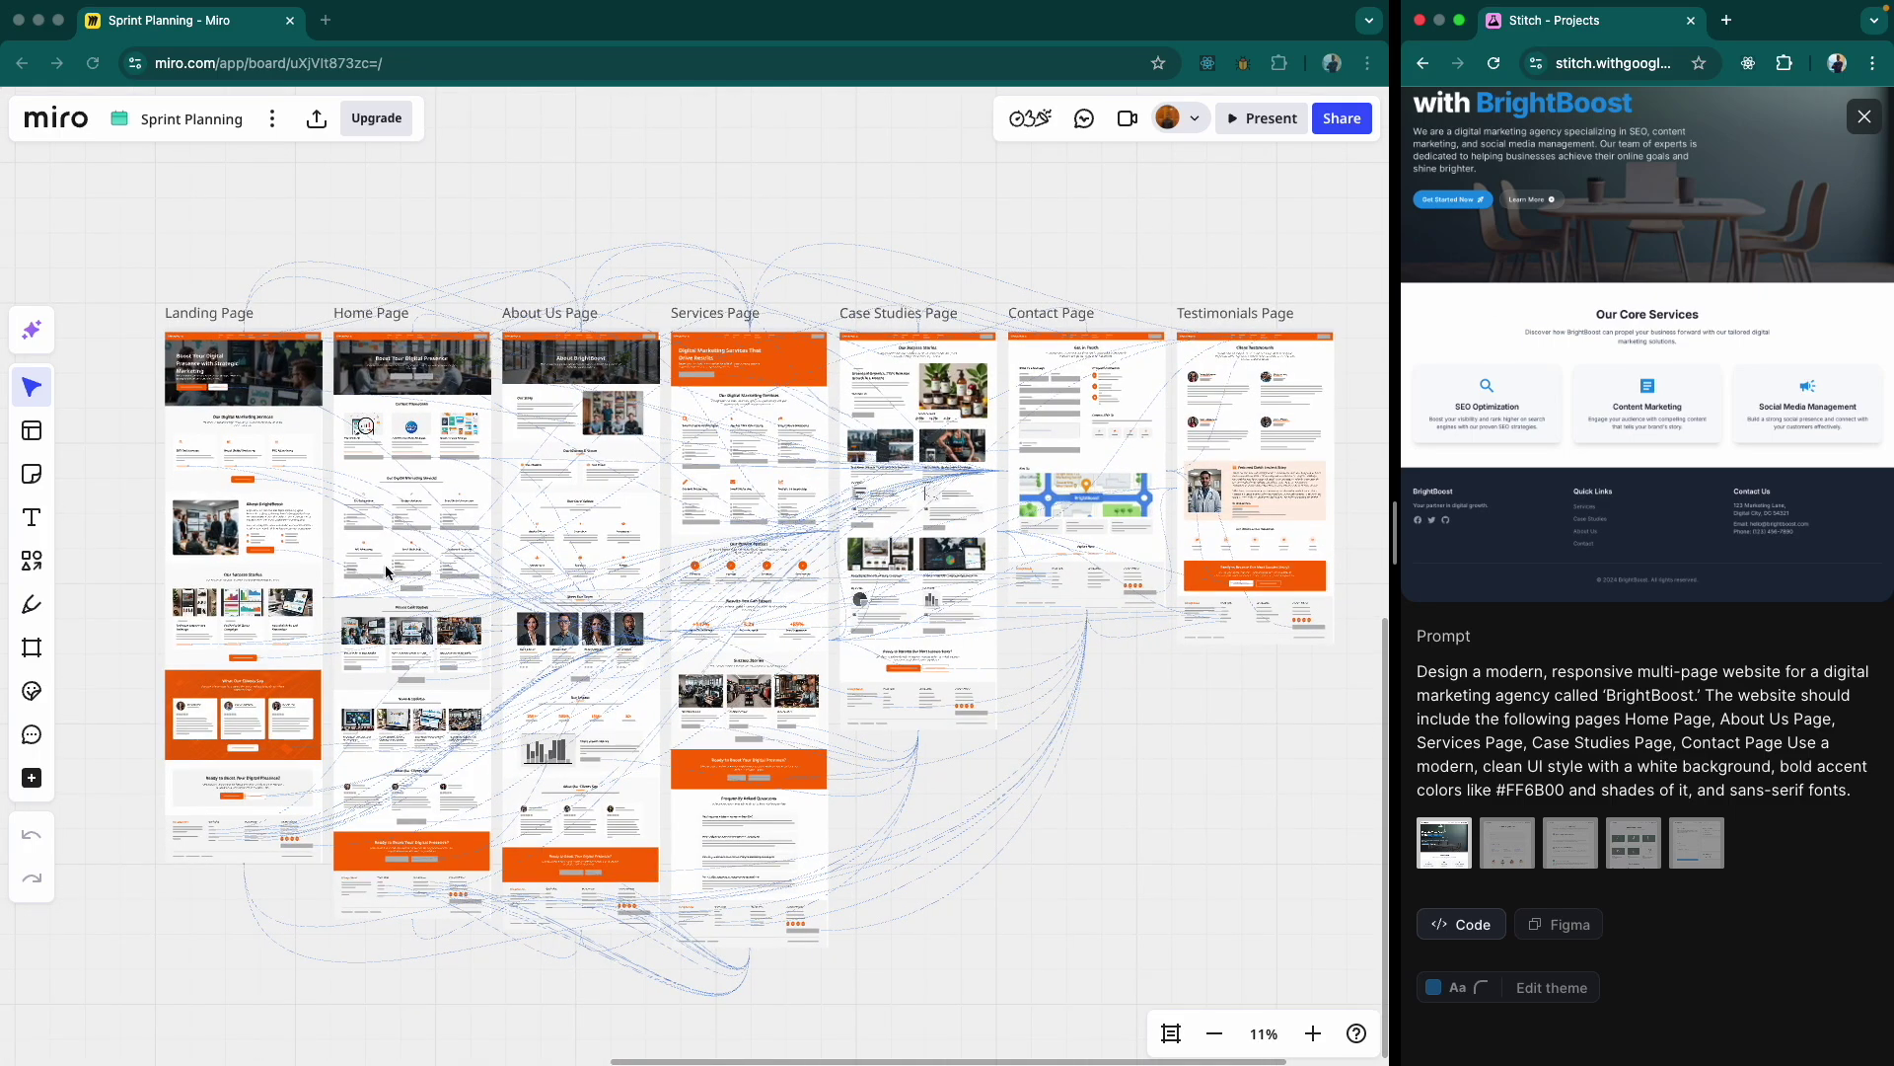
click(499, 664)
- Change the Contact Page frame's orange header bar fill to Green
scroll(498, 664, up, 5)
scroll(498, 664, up, 3)
scroll(499, 664, left, 3)
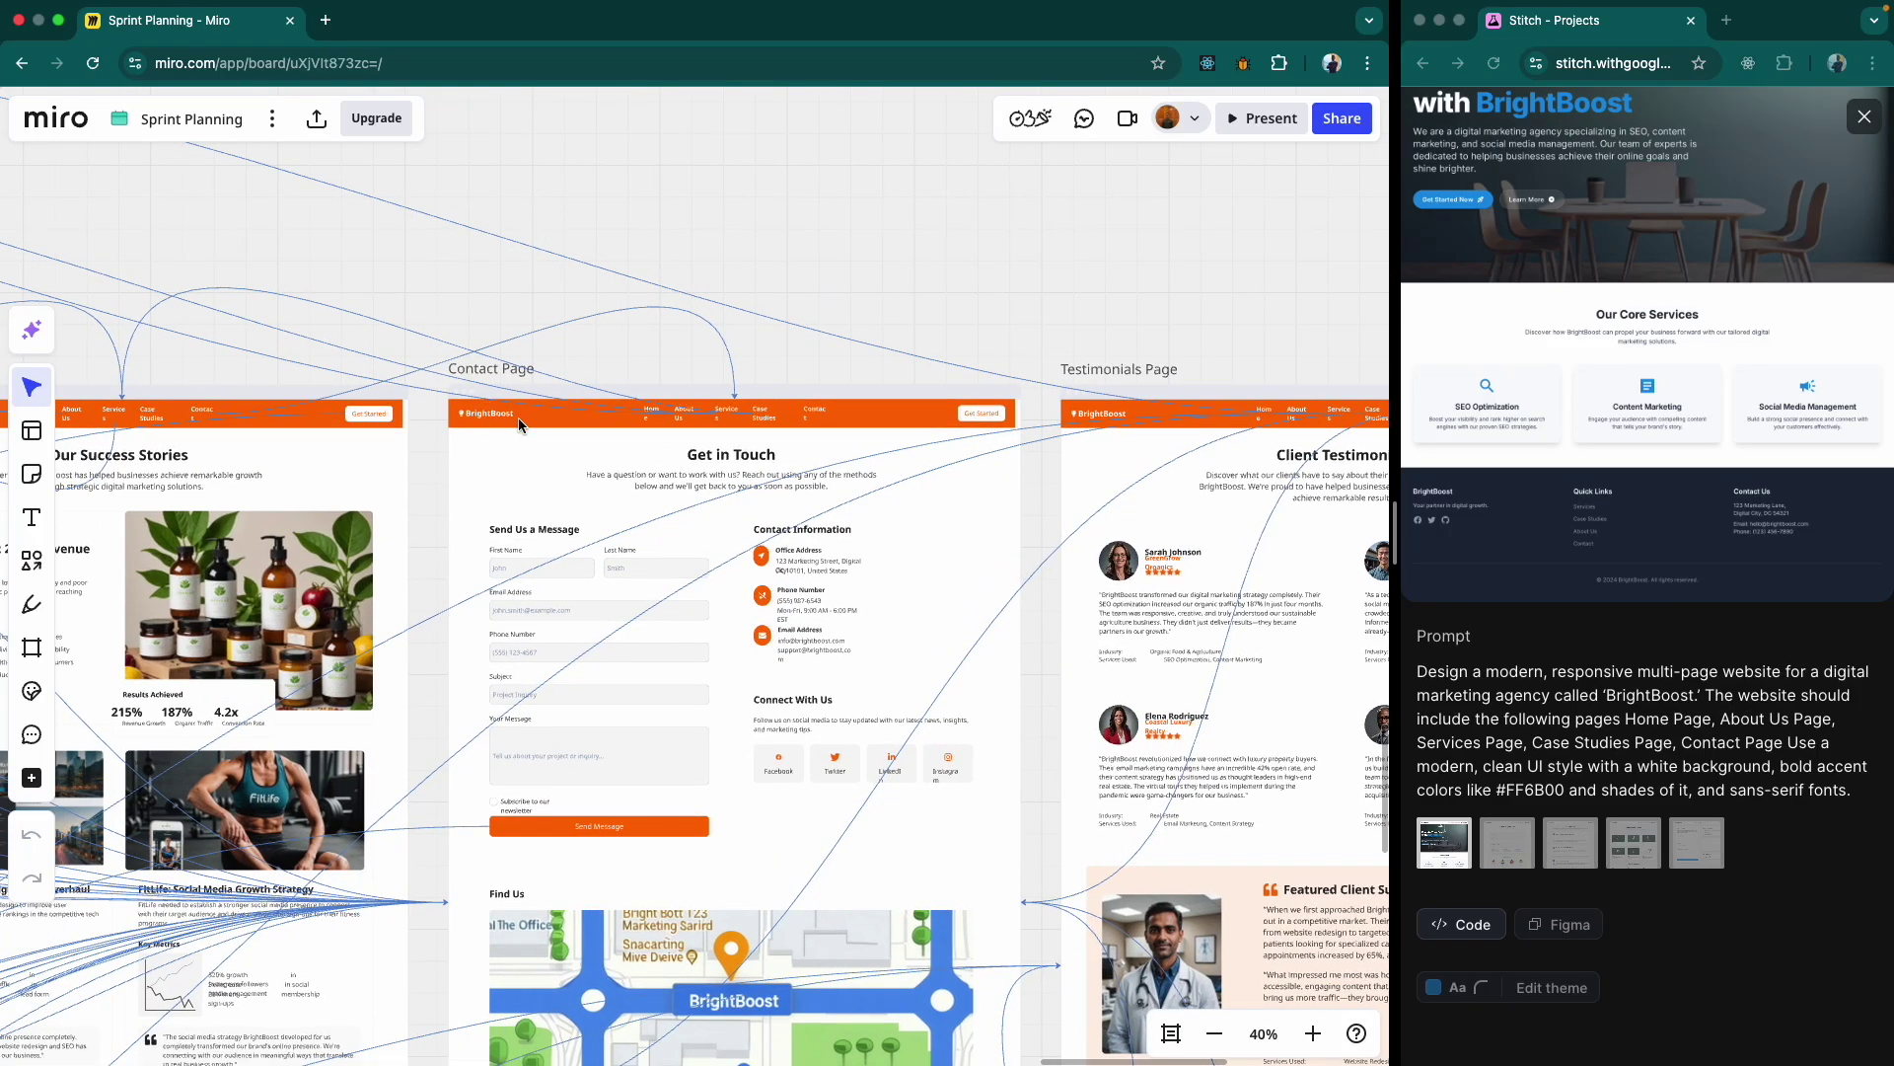
click(519, 425)
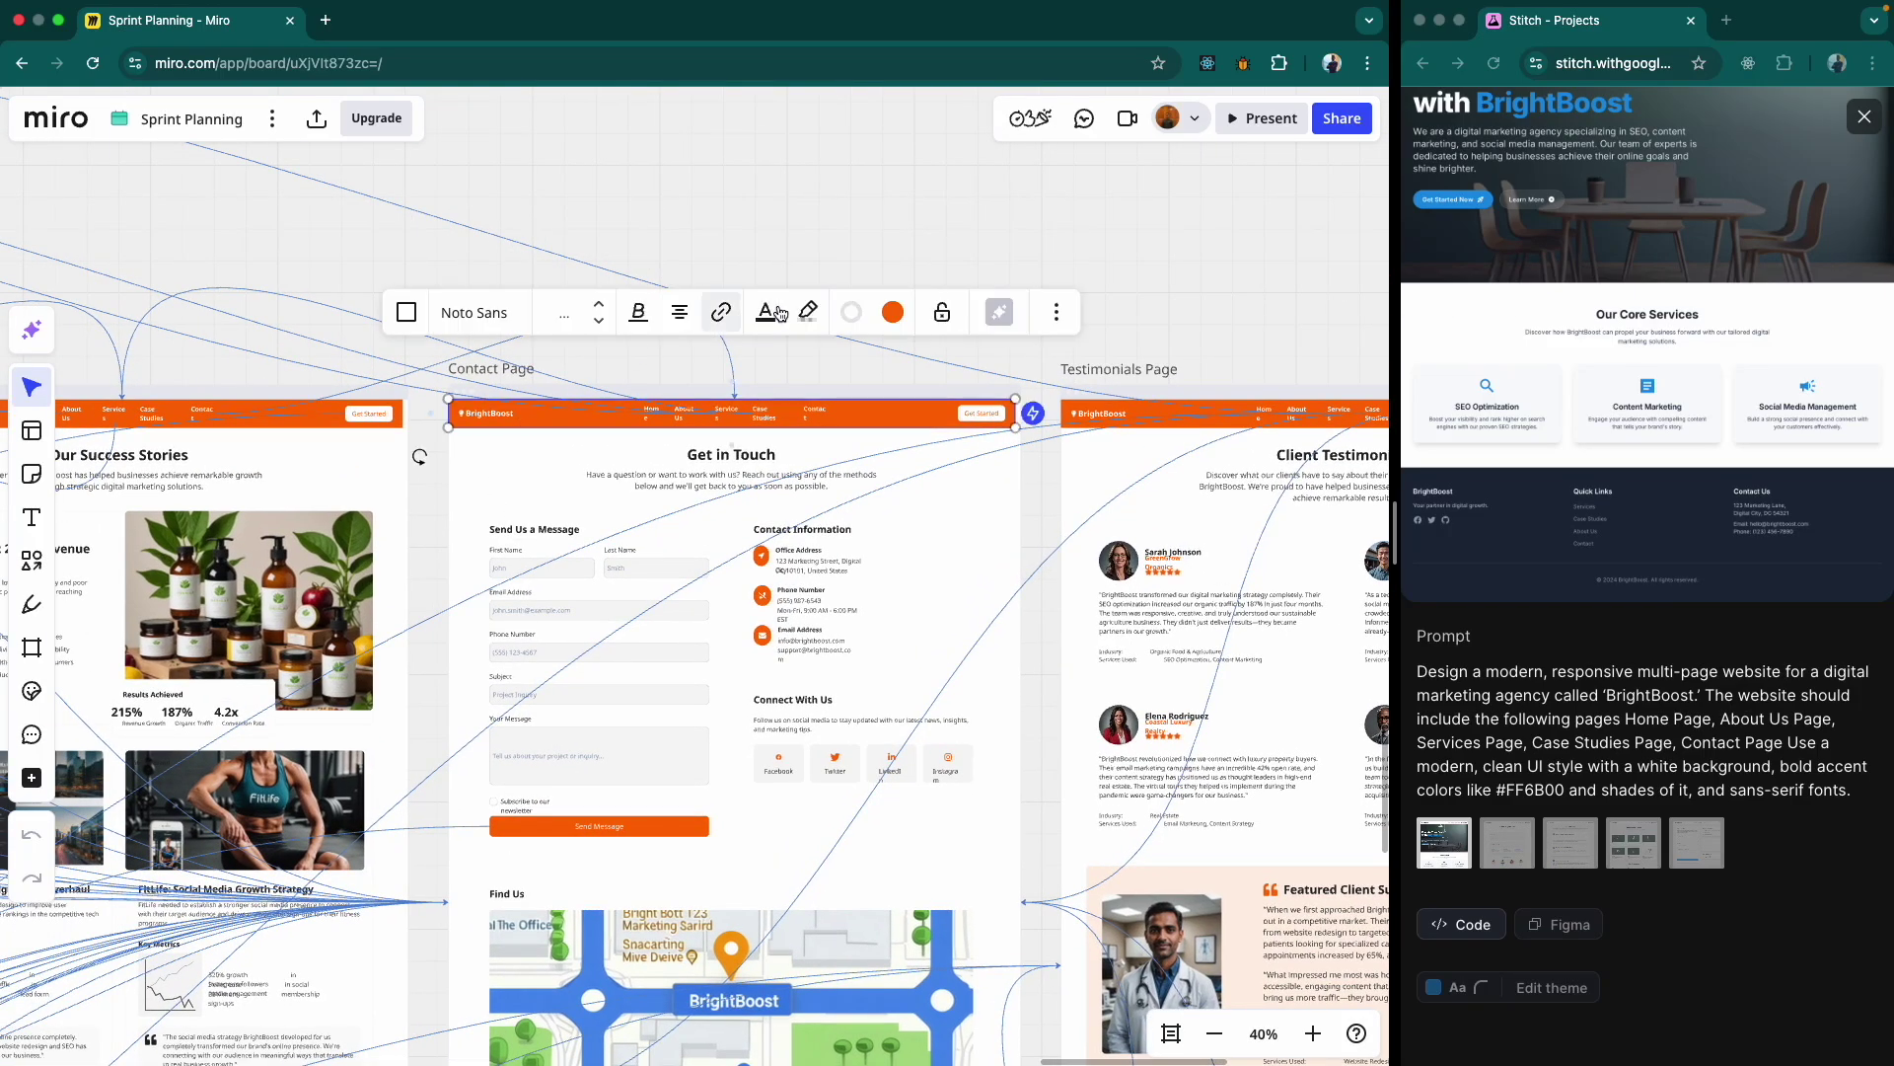
click(893, 314)
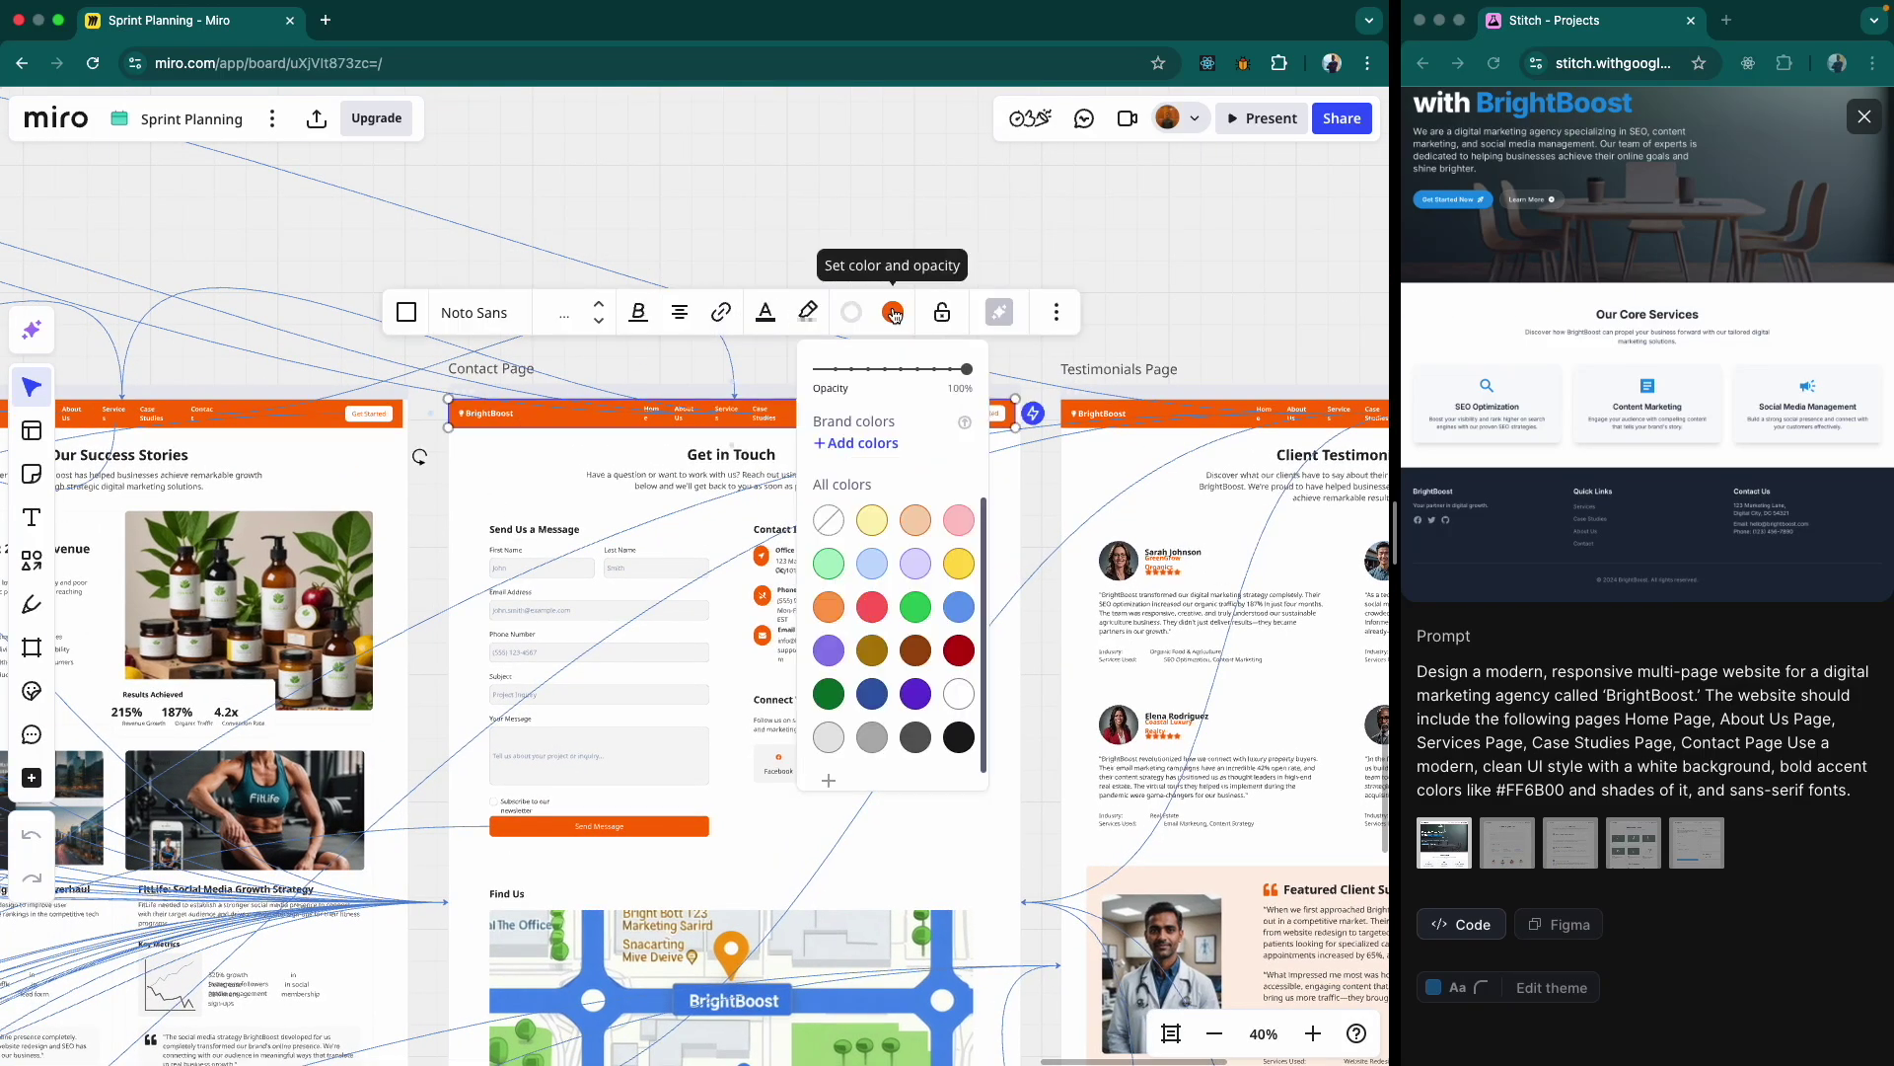
click(916, 606)
click(1133, 220)
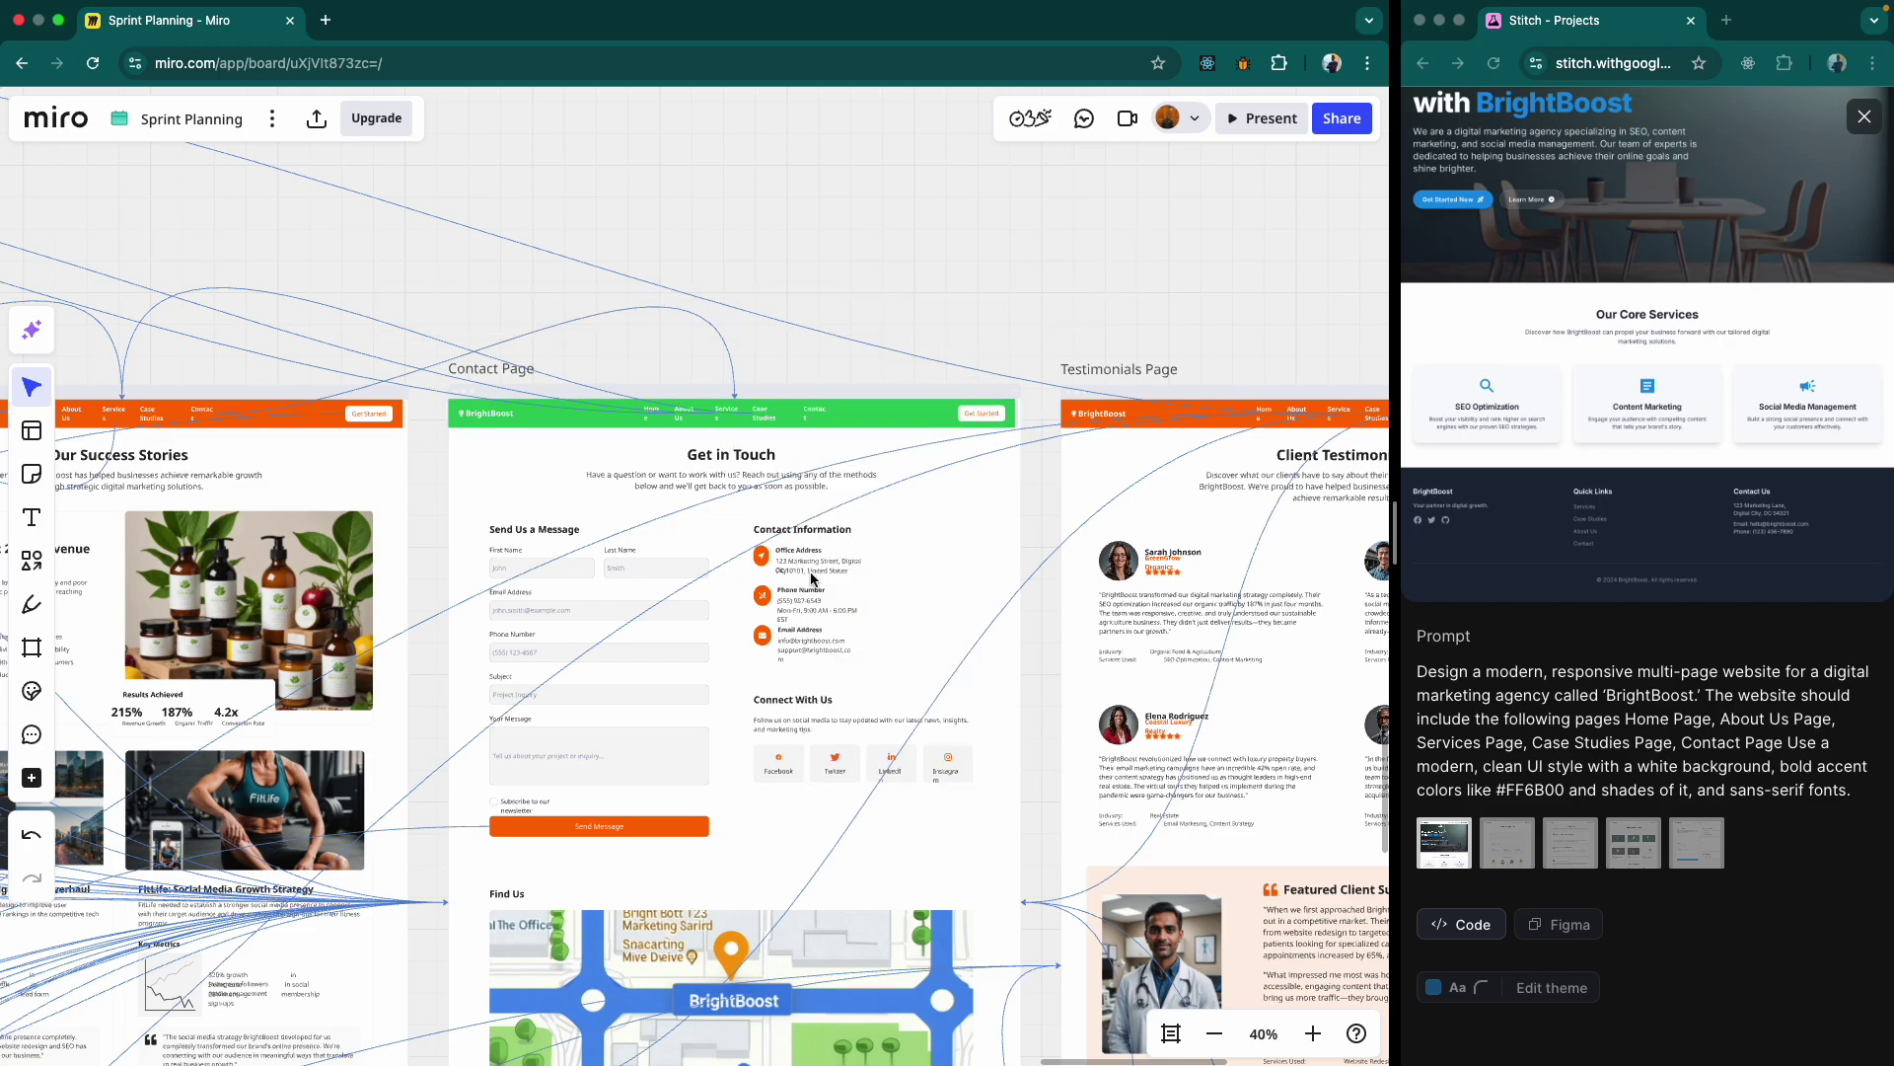
- Select the subtitle text under Get in Touch, then deselect it
scroll(811, 577, up, 2)
scroll(811, 577, left, 2)
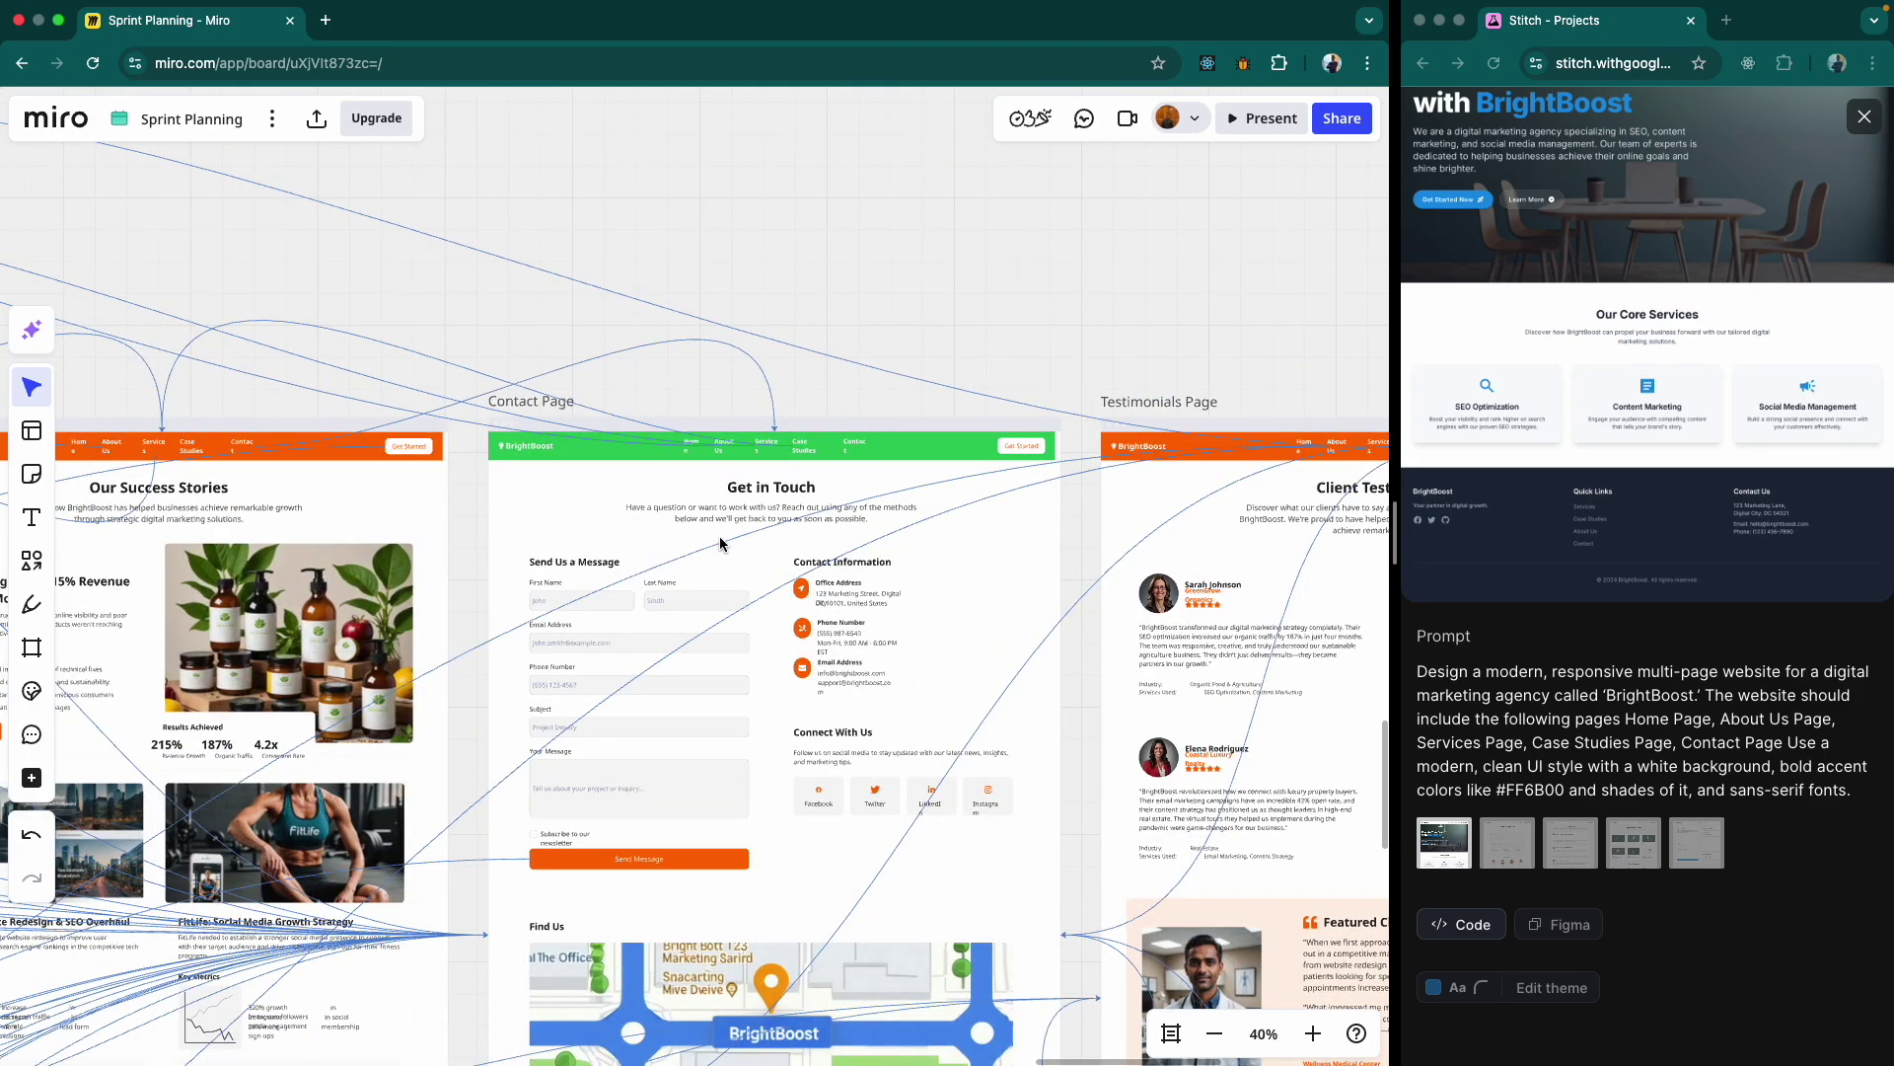
click(682, 506)
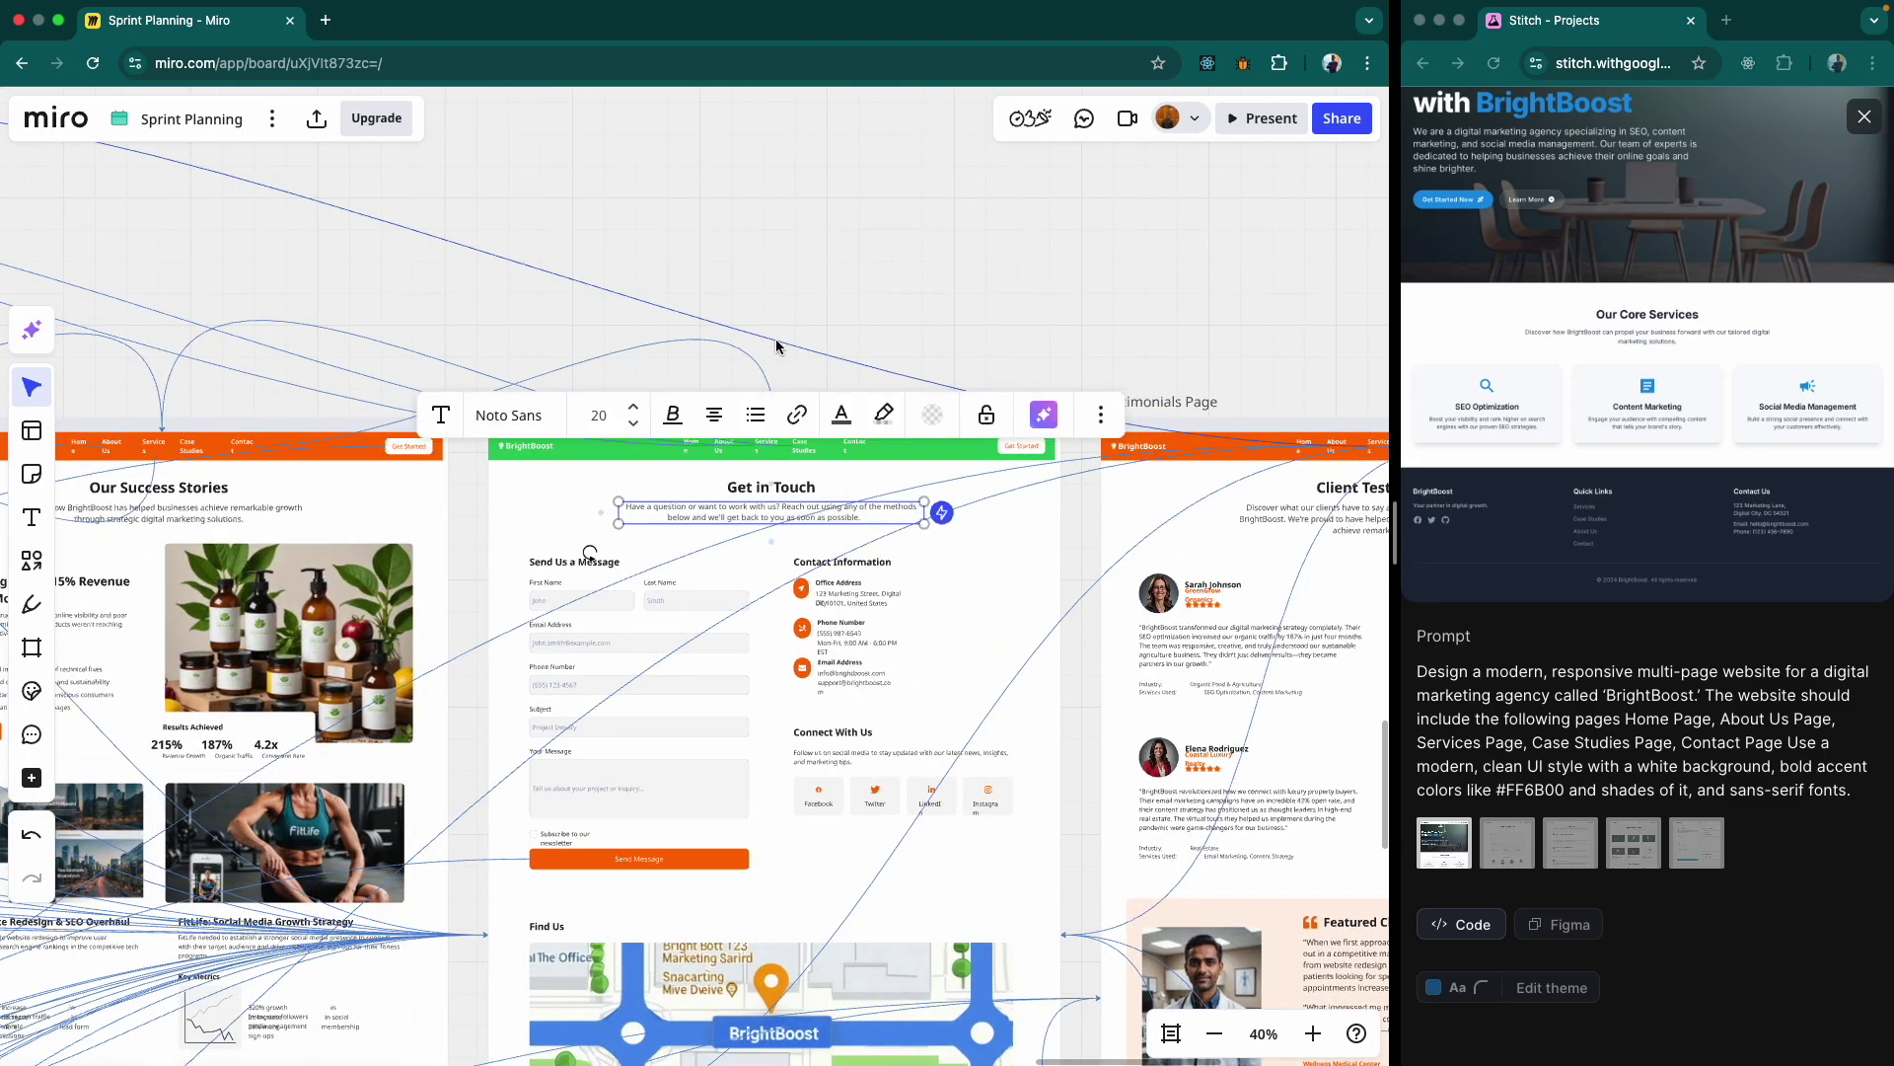
key(Escape)
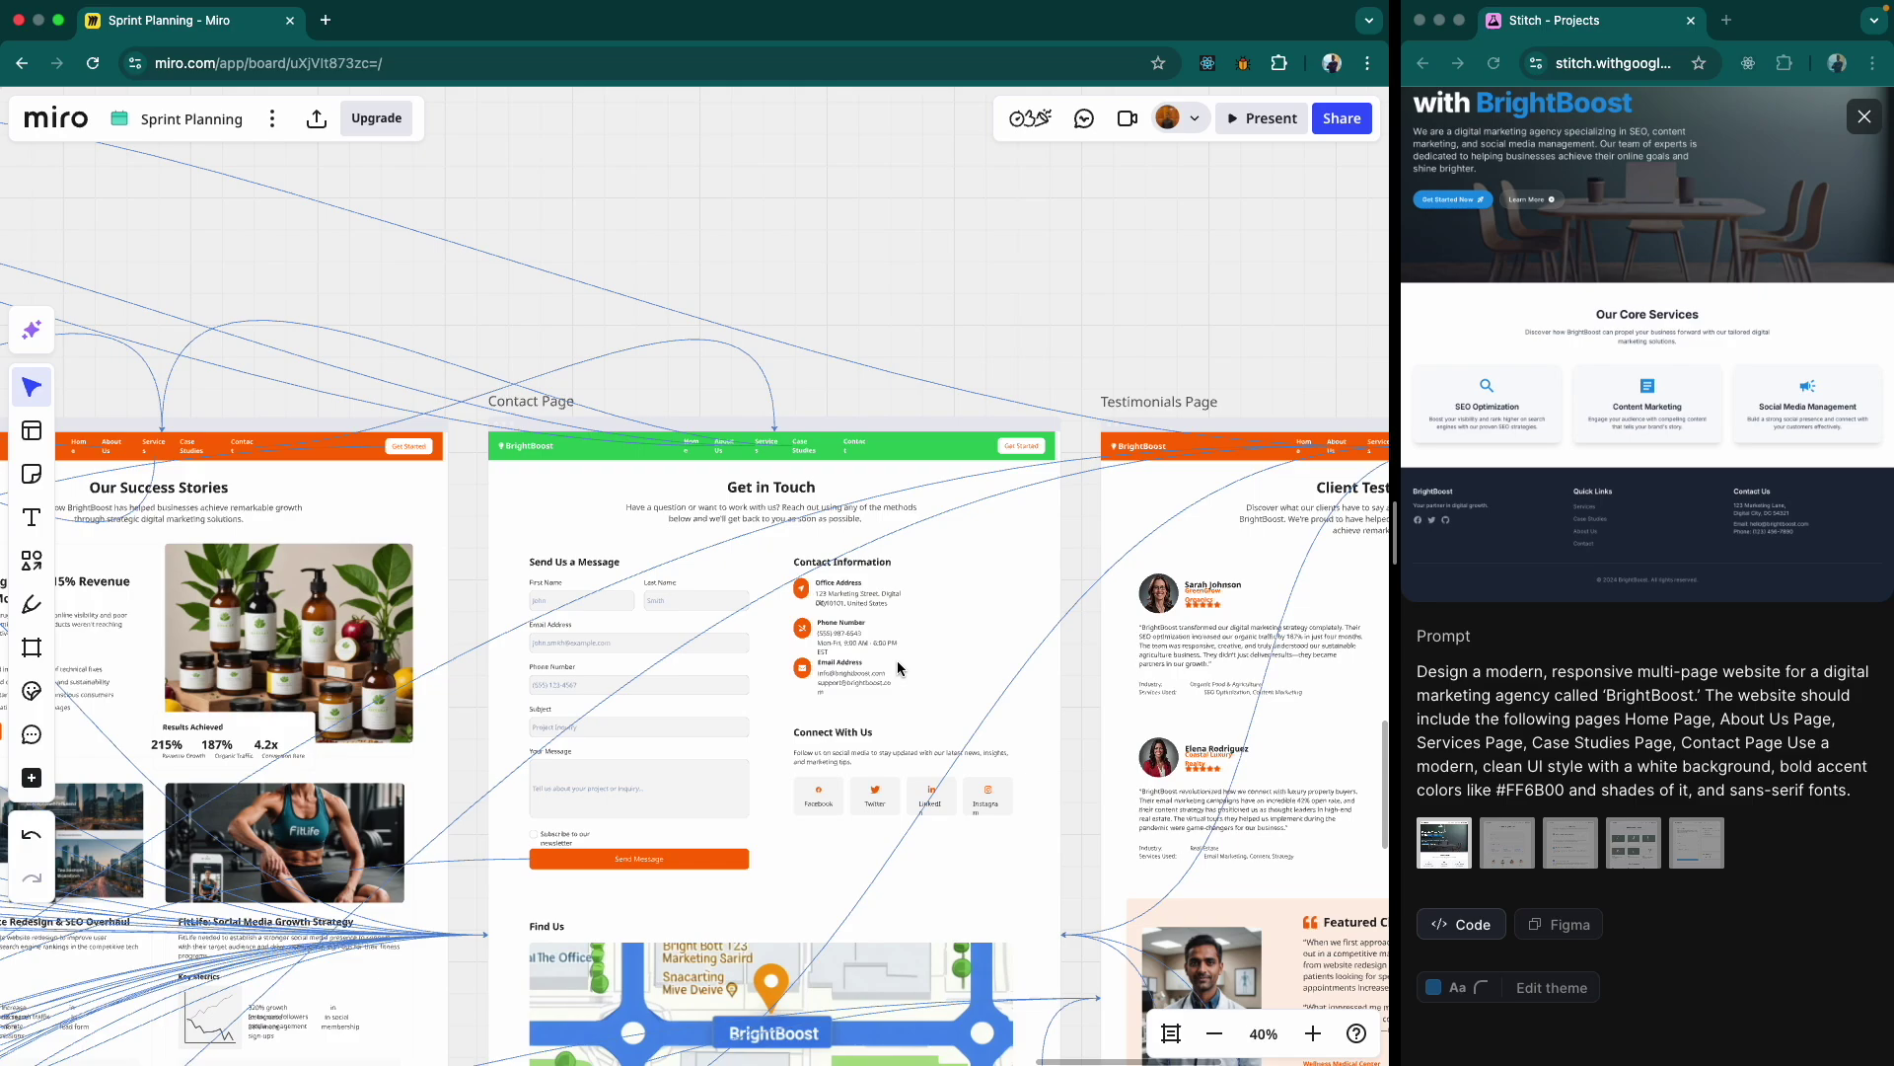
mouse_move(18, 5)
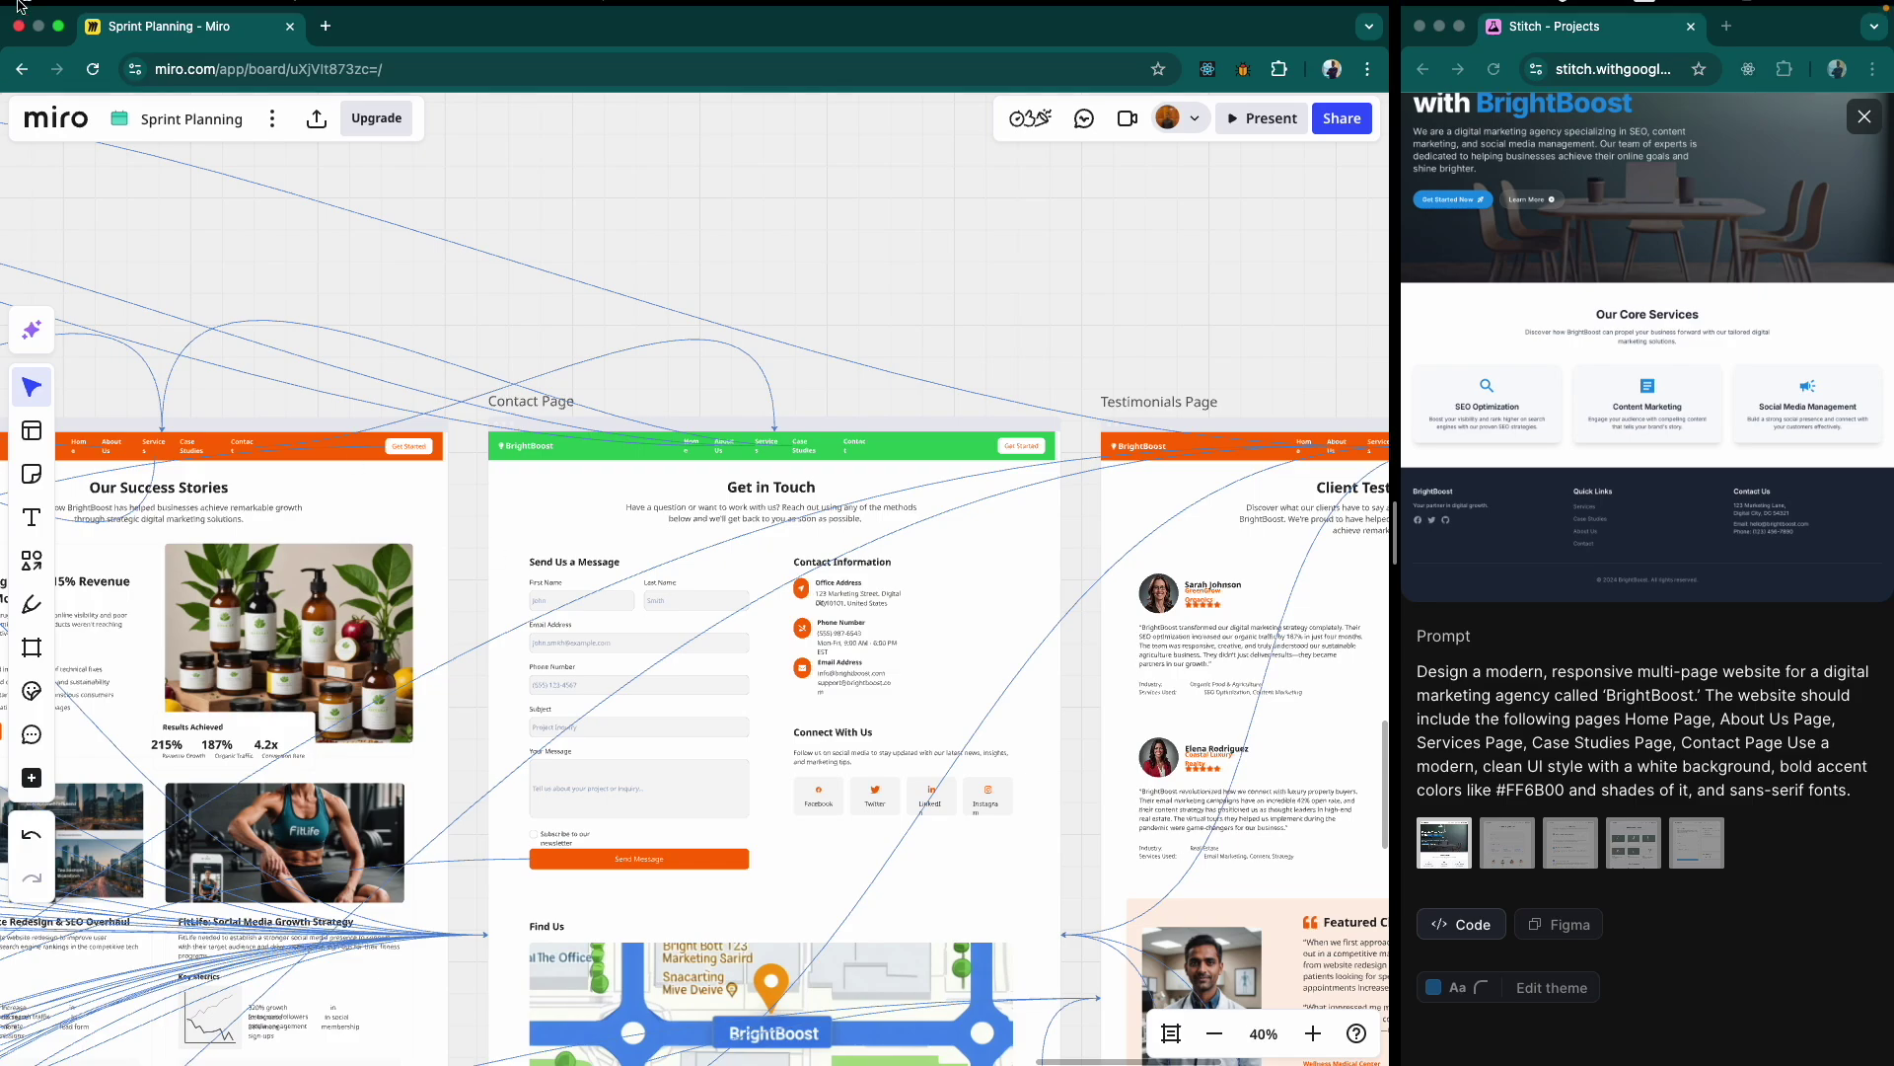